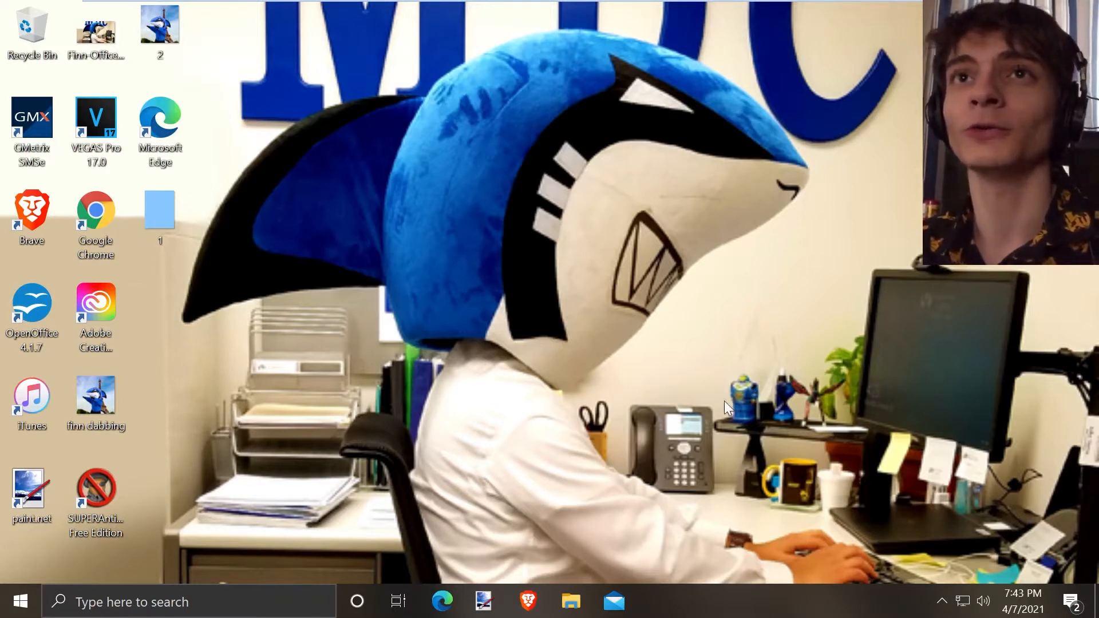
# Switch to Microsoft Edge, search the web for "openshot" and open the download page of openshot.org.
pyautogui.click(443, 601)
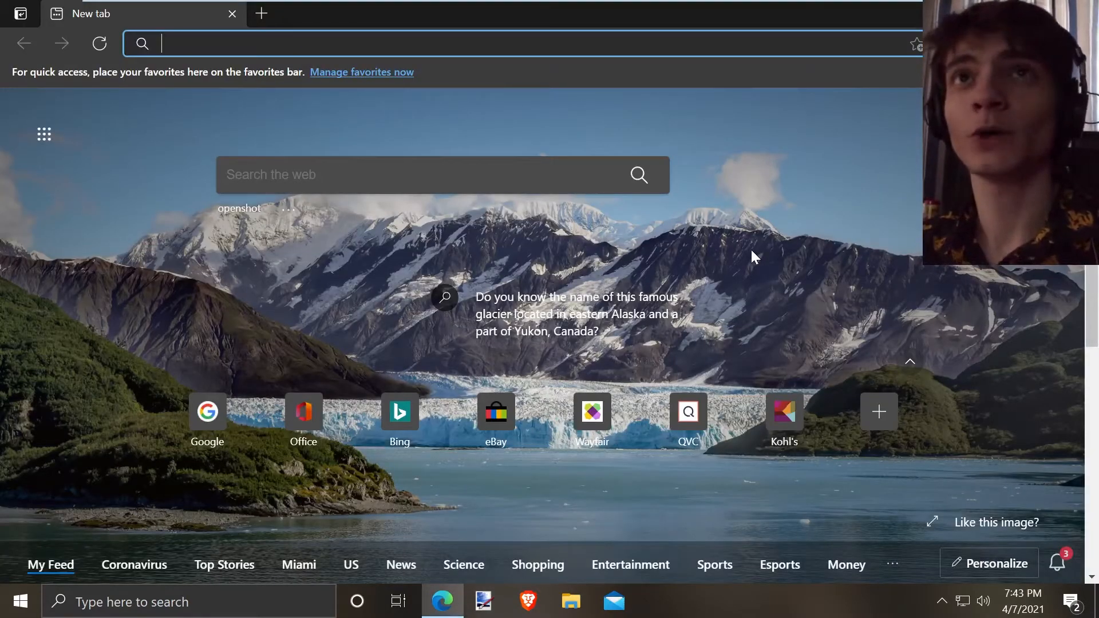
pyautogui.write('o')
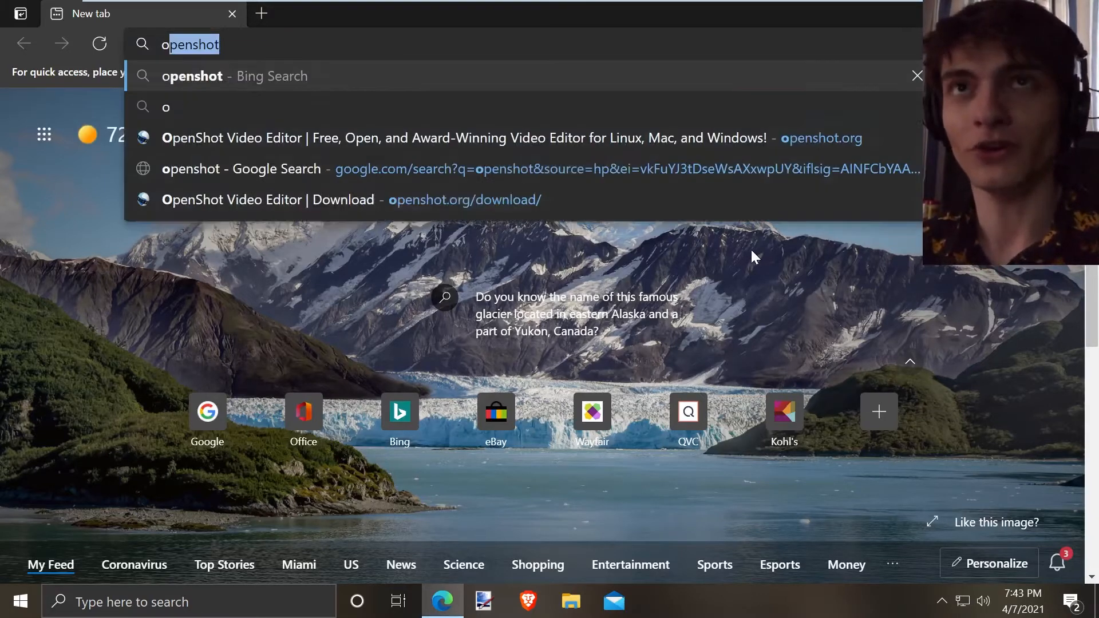
pyautogui.write('penshot')
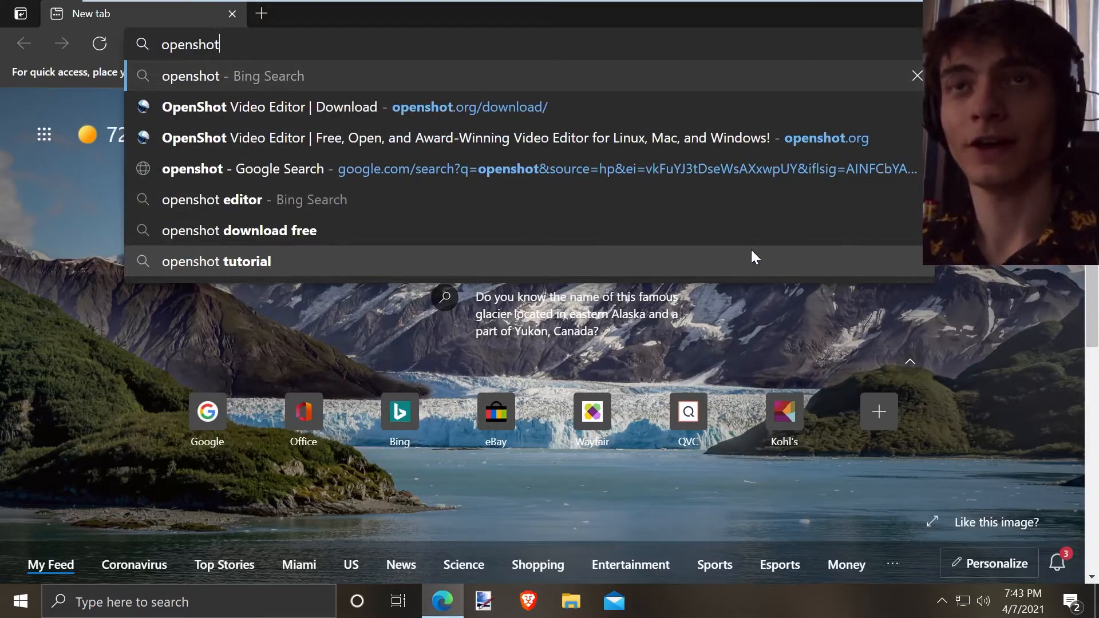
pyautogui.press('Return')
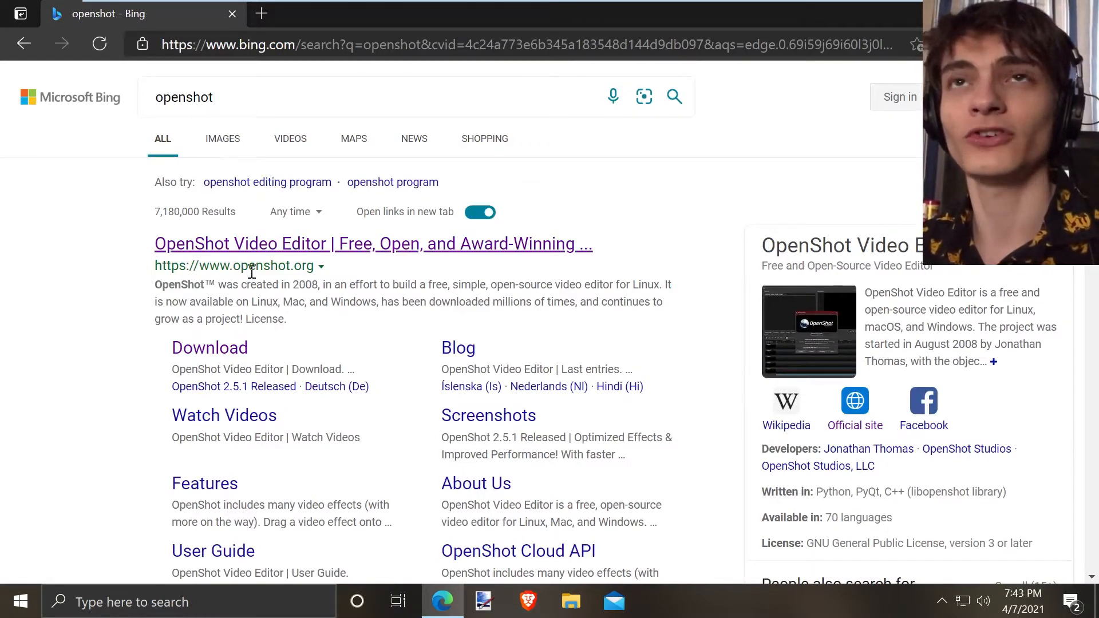
pyautogui.click(341, 248)
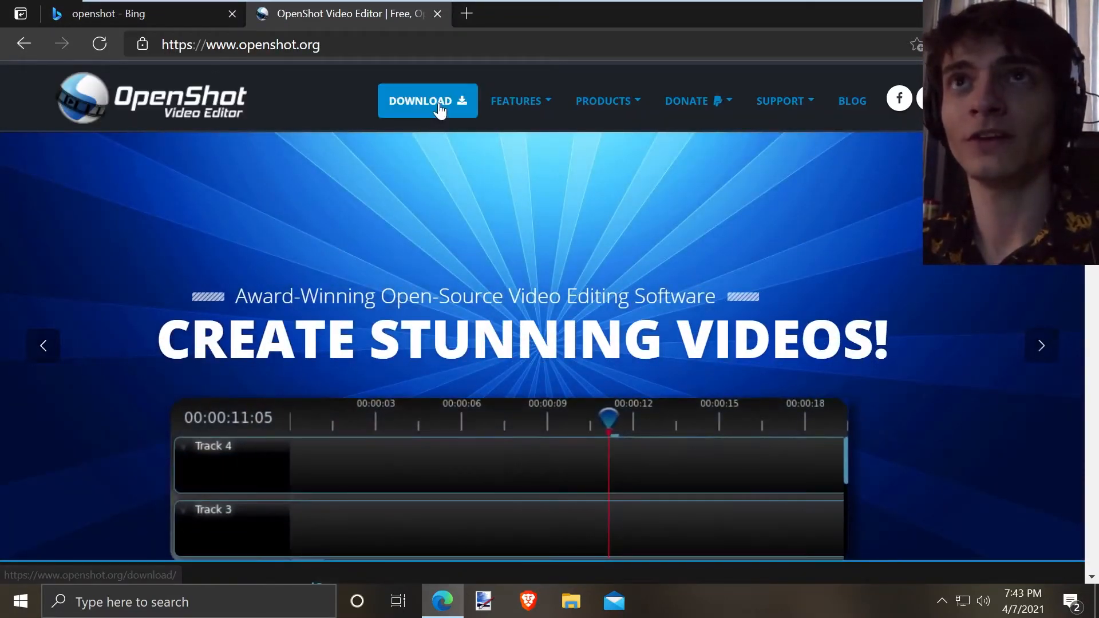
pyautogui.click(439, 104)
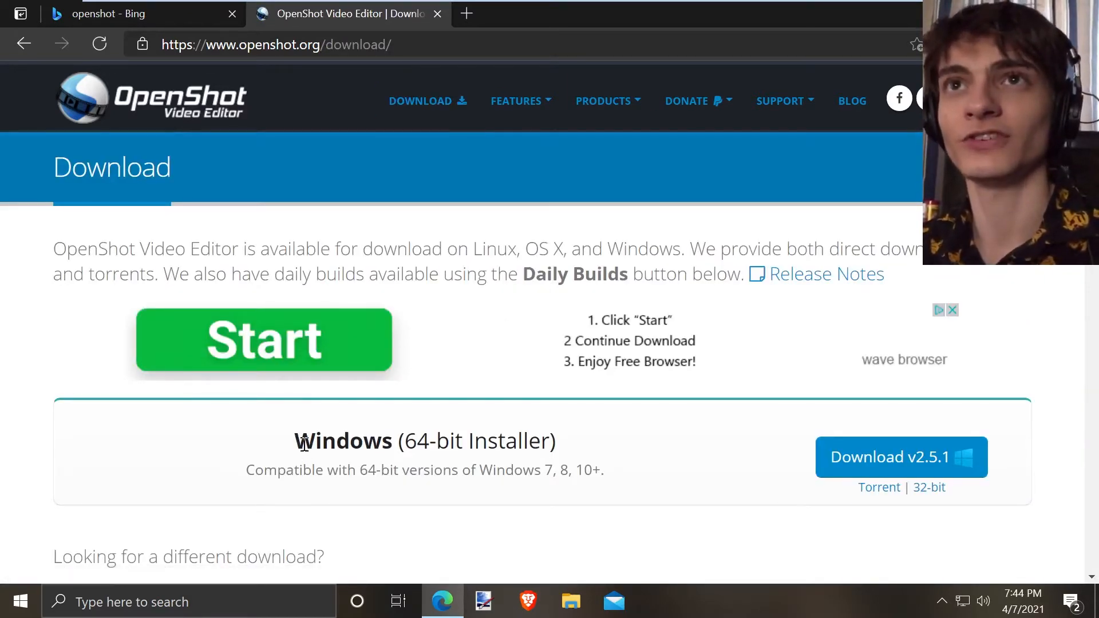
# Download the Windows 64-bit installer of OpenShot v2.5.1 from the download page.
pyautogui.moveTo(304, 444); pyautogui.dragTo(550, 446)
pyautogui.click(550, 446)
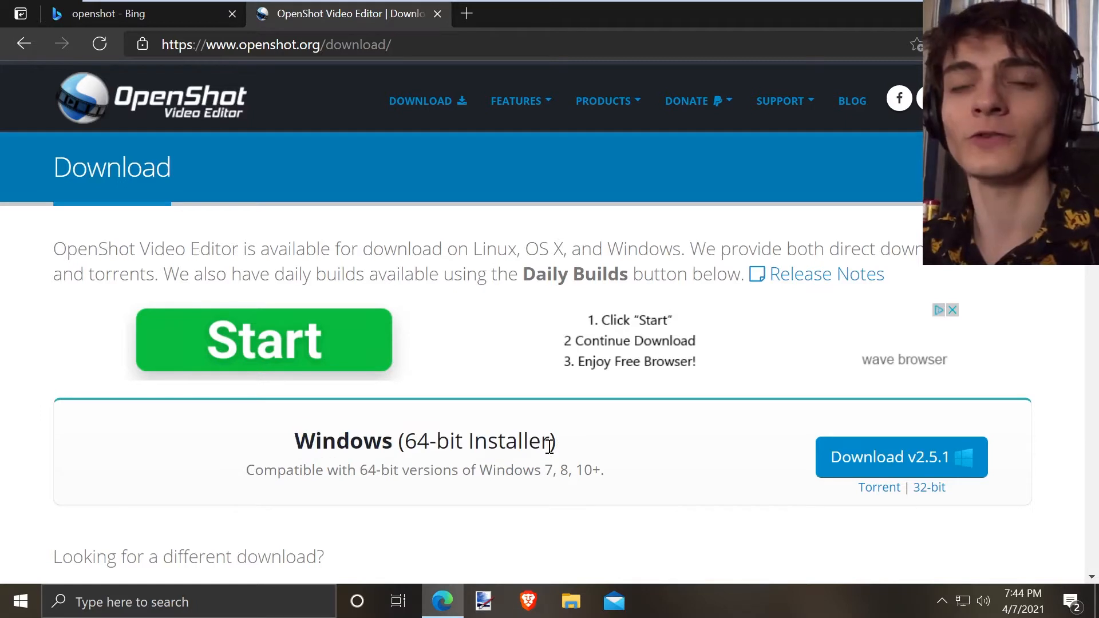
pyautogui.scroll(-1, 549, 447)
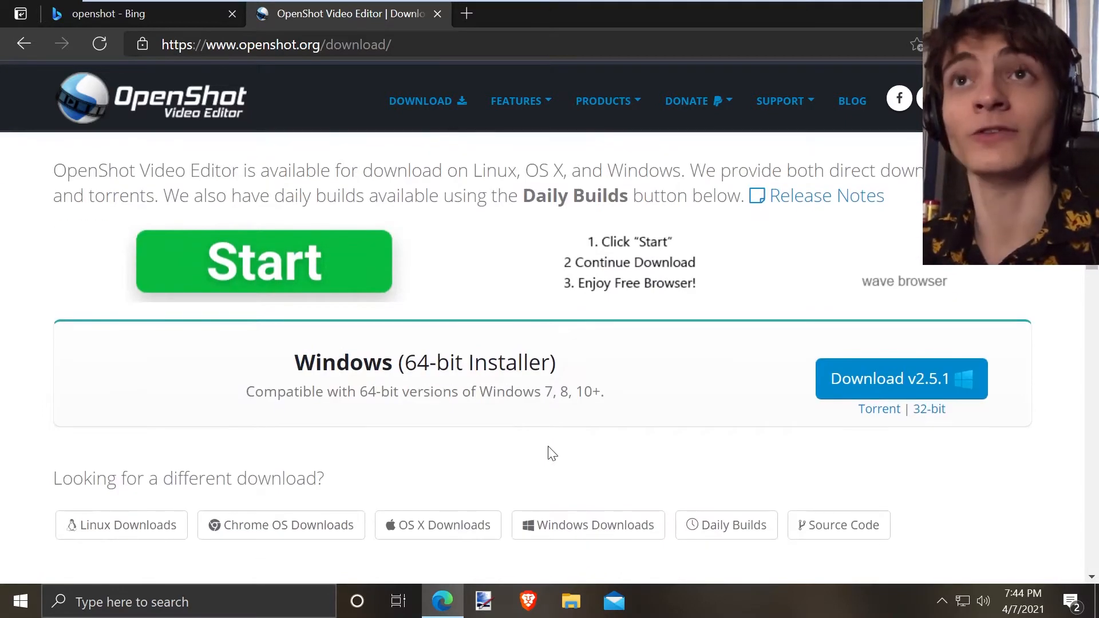
pyautogui.scroll(-1, 549, 452)
pyautogui.click(303, 450)
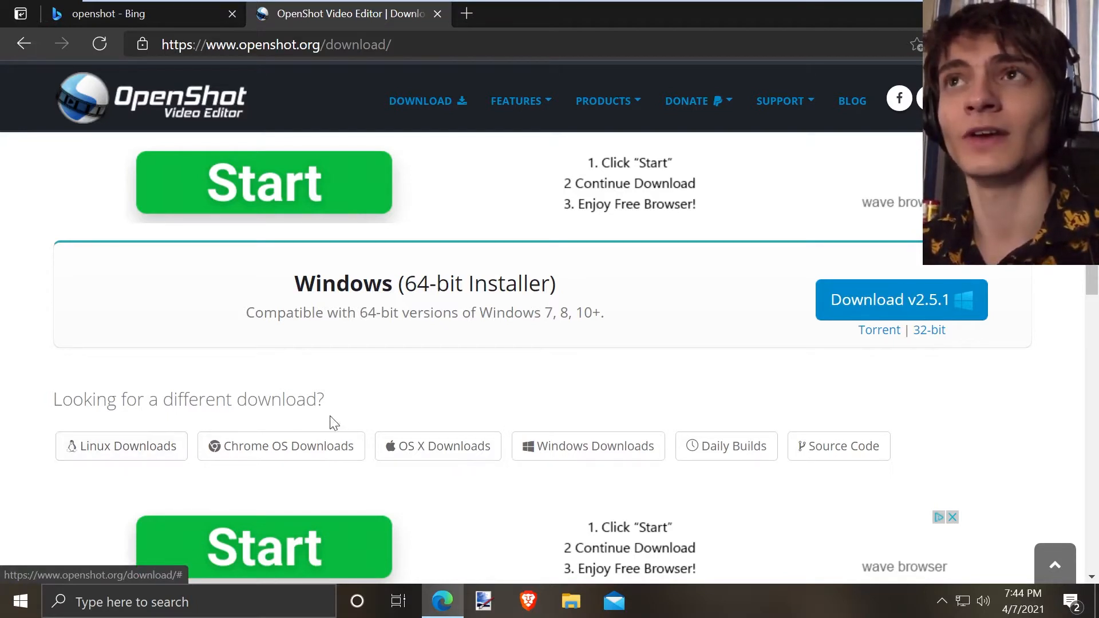
pyautogui.moveTo(436, 289); pyautogui.dragTo(489, 286)
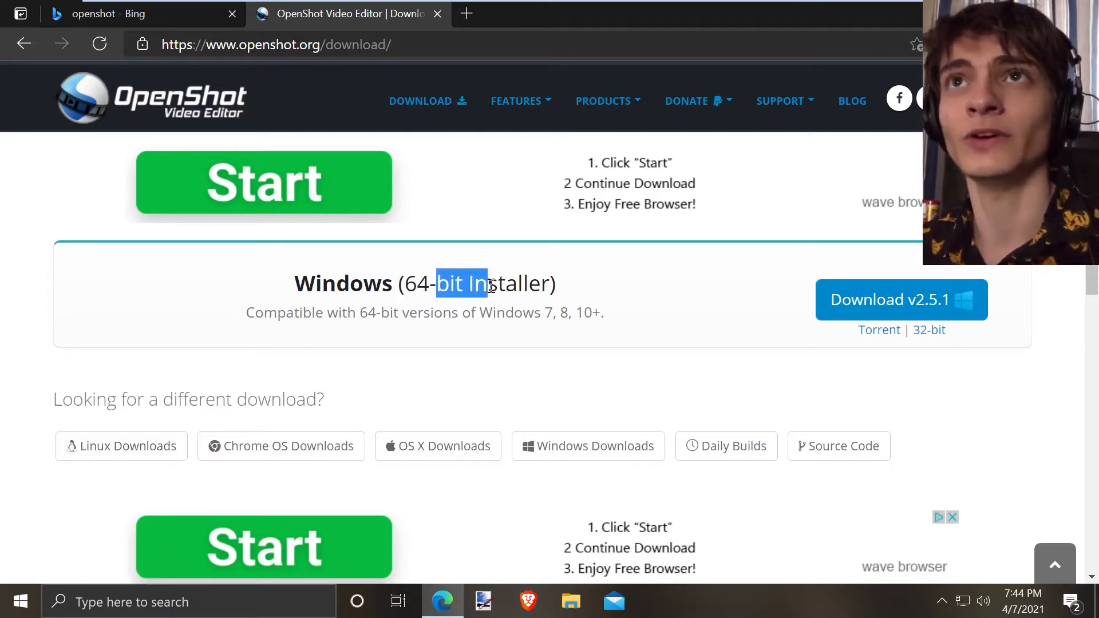
pyautogui.click(856, 304)
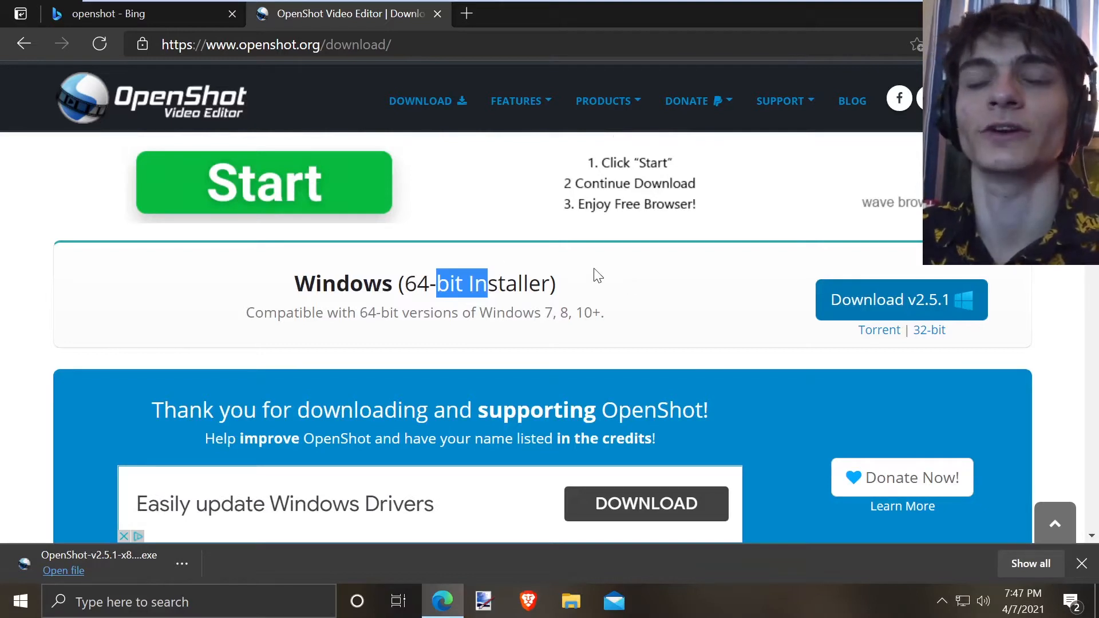
# Run the downloaded OpenShot installer with permission to make changes, and choose English as the setup language.
pyautogui.click(58, 571)
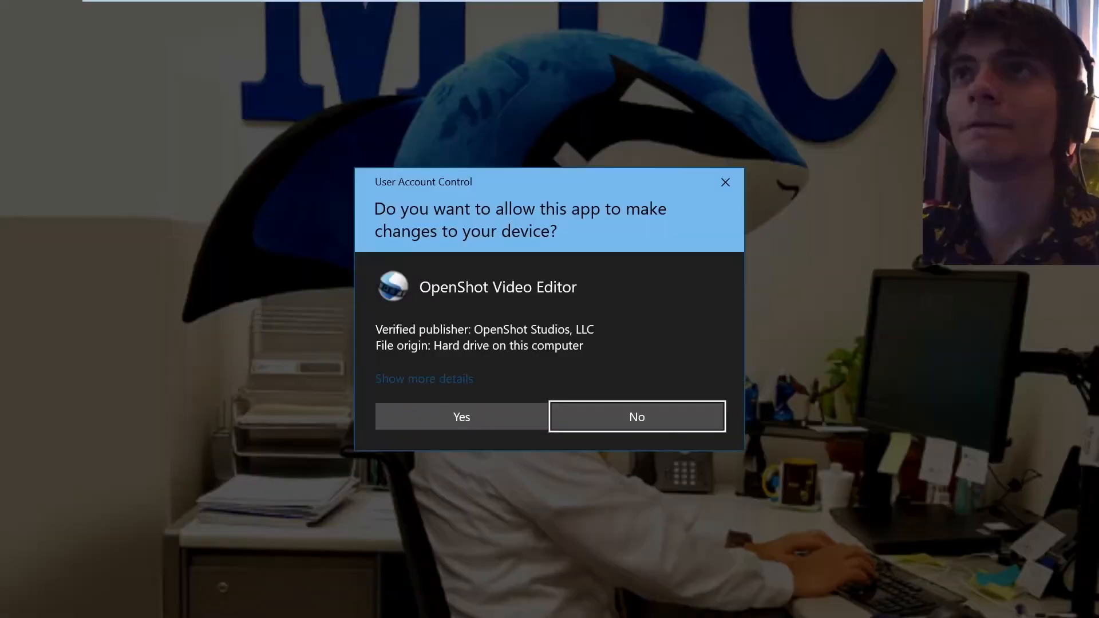
pyautogui.click(461, 417)
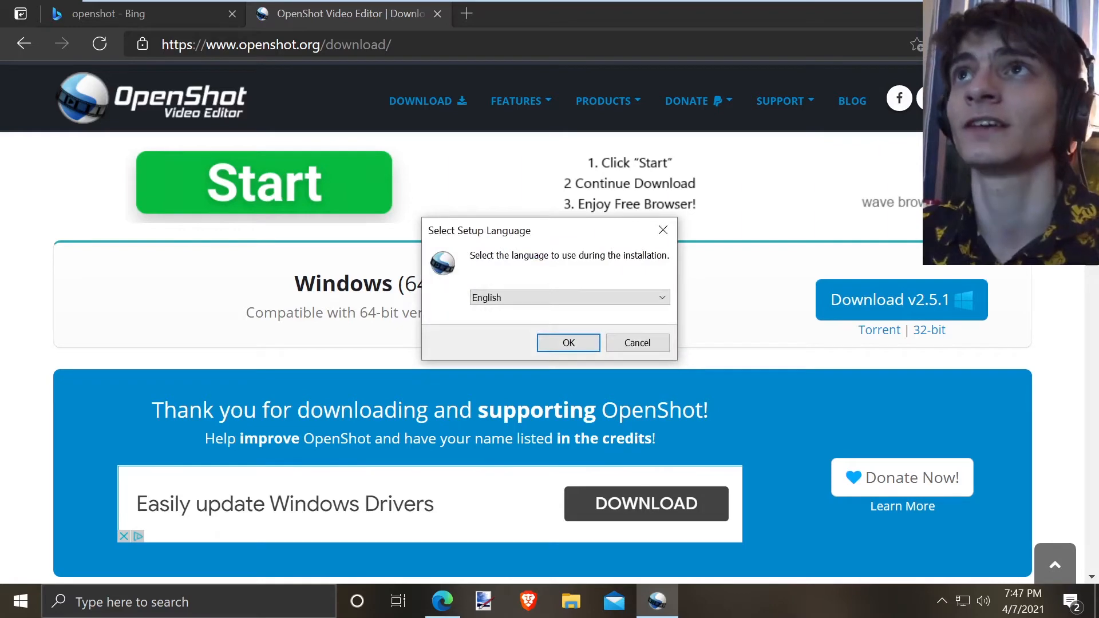
pyautogui.click(1000, 12)
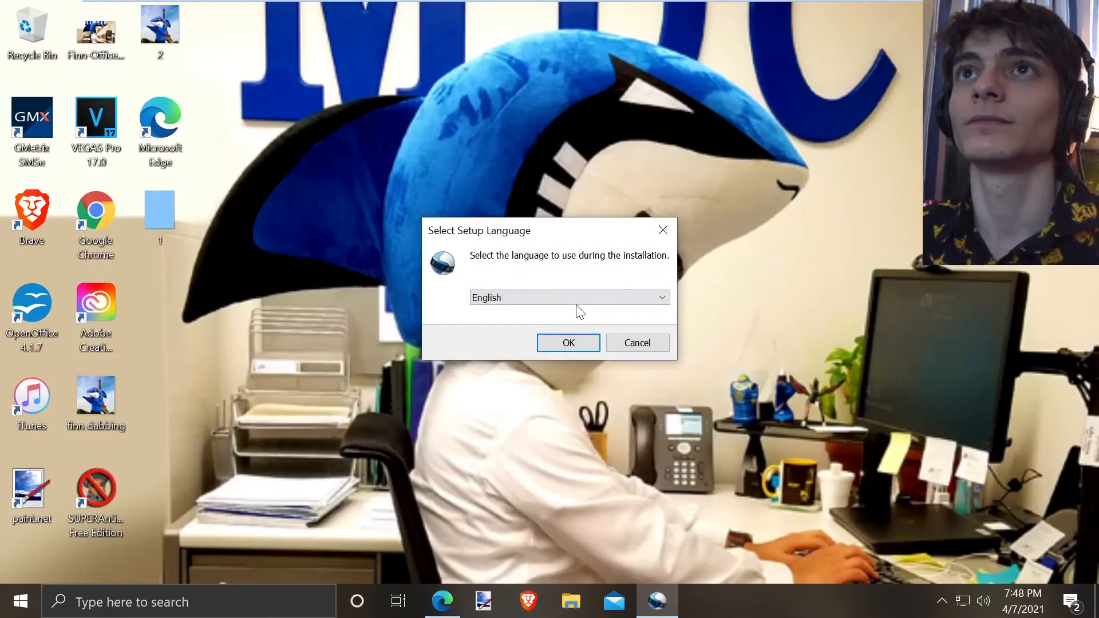
pyautogui.moveTo(549, 233); pyautogui.dragTo(502, 235)
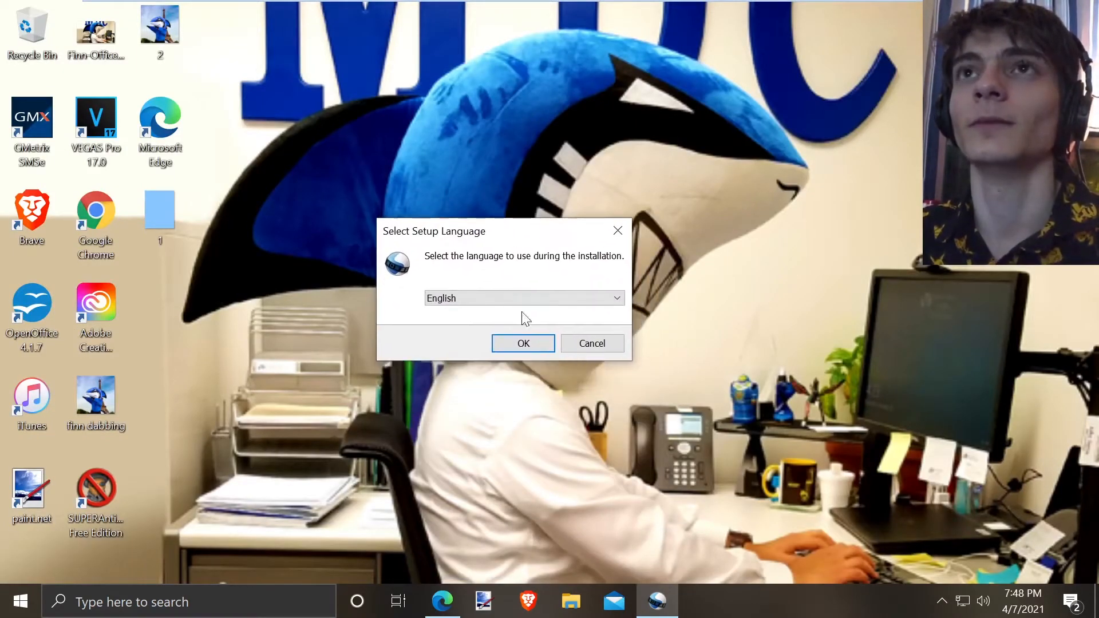
pyautogui.click(523, 343)
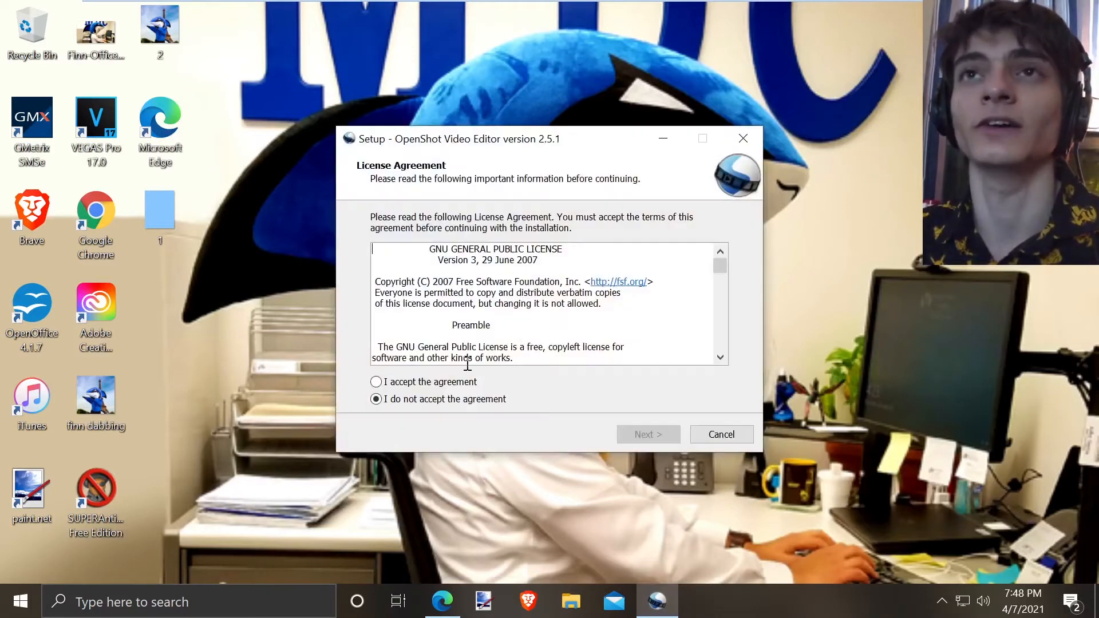
# Accept the license agreement and install OpenShot in the default folder with a desktop shortcut.
pyautogui.click(466, 382)
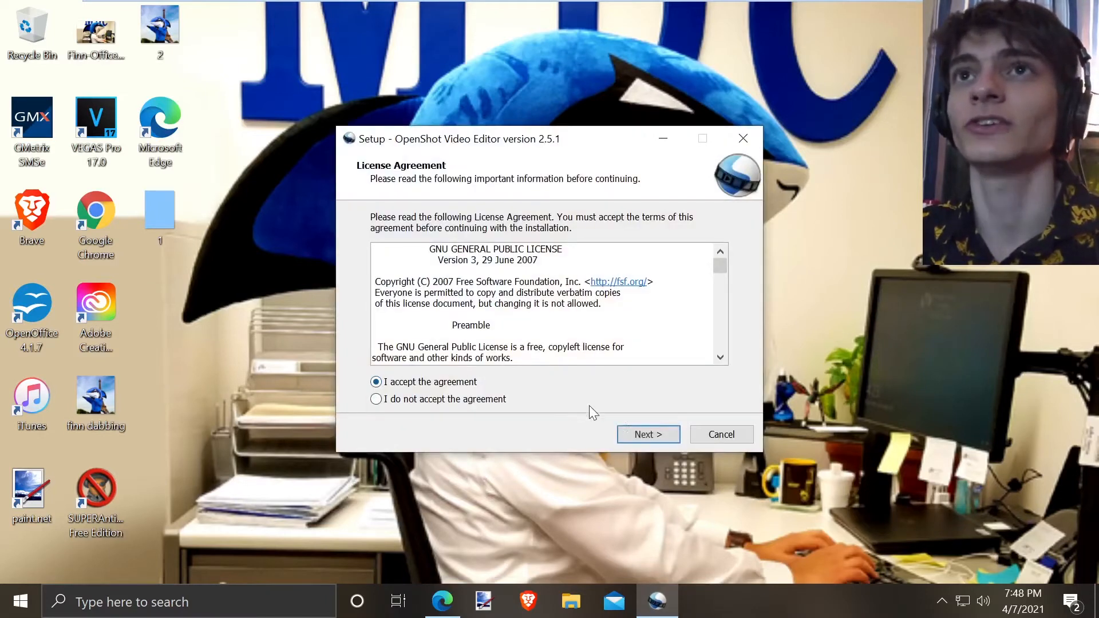
pyautogui.click(653, 433)
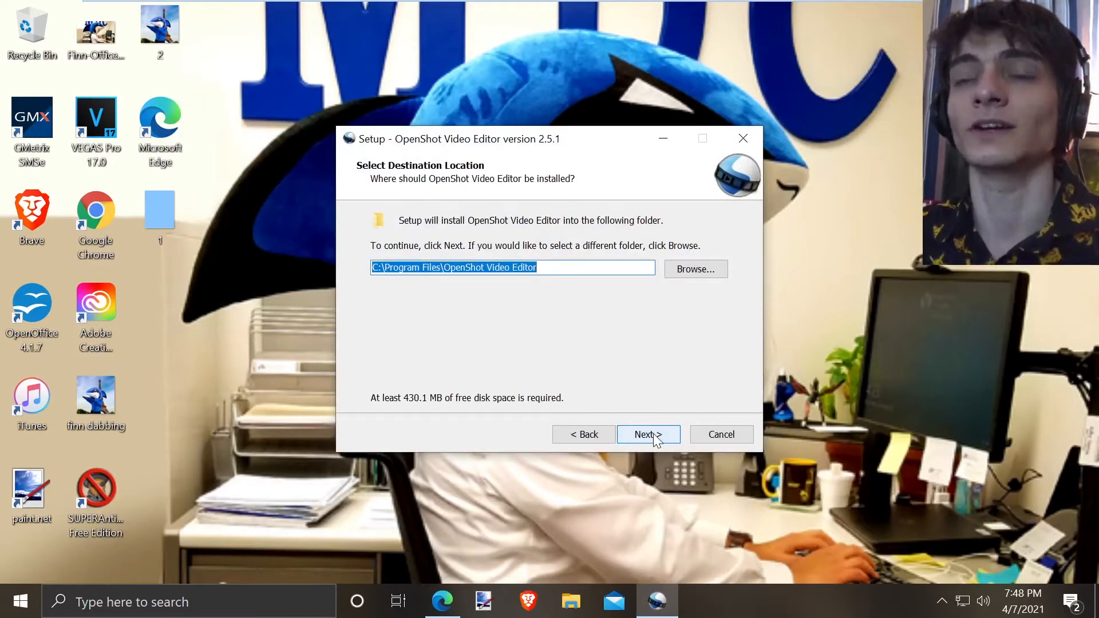
pyautogui.click(654, 434)
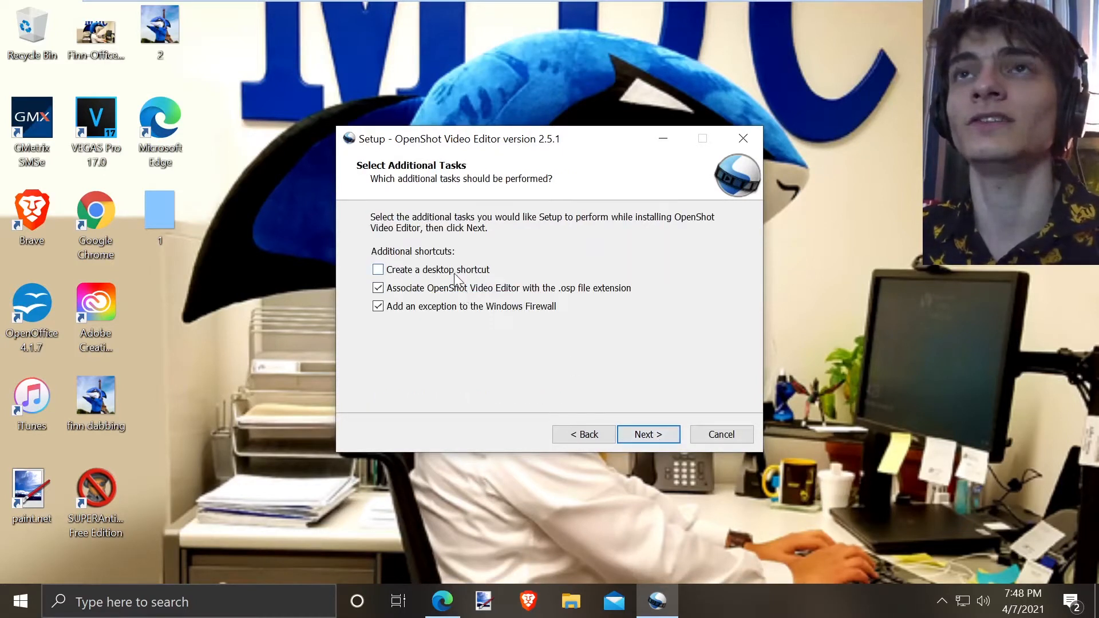
pyautogui.click(479, 270)
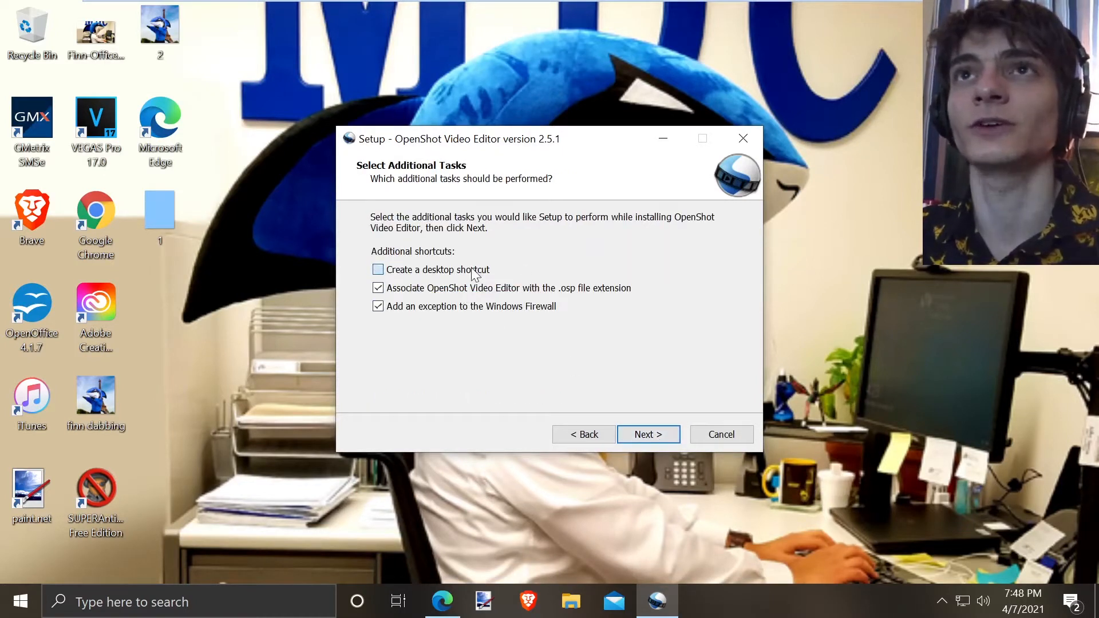
pyautogui.click(648, 435)
pyautogui.click(648, 434)
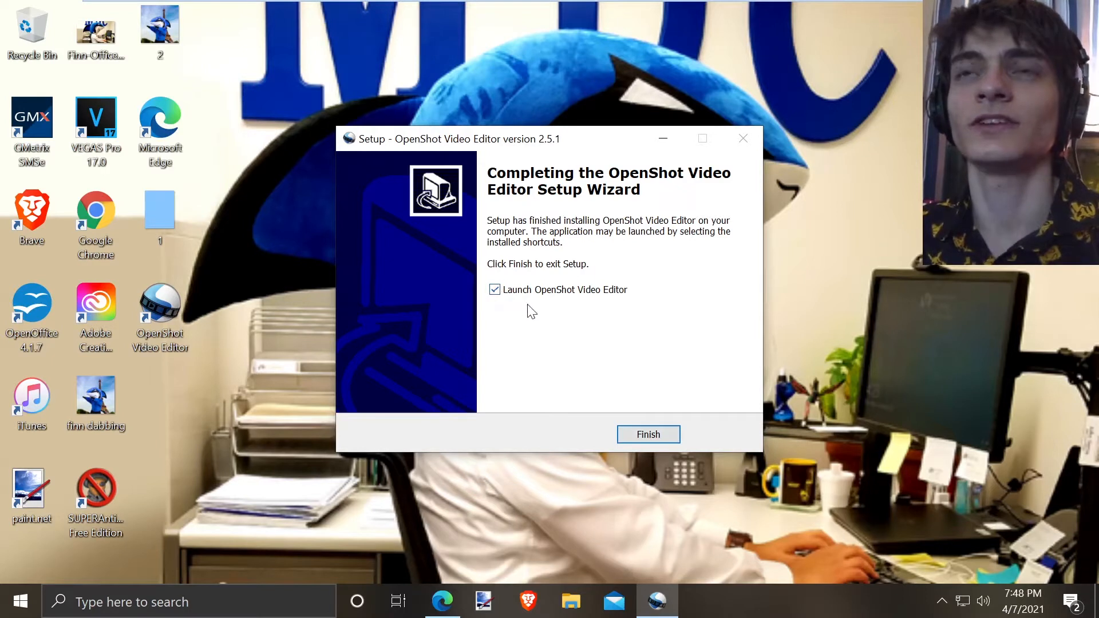
# Finish the setup with OpenShot Video Editor set to launch, and hide its welcome tutorial.
pyautogui.click(640, 436)
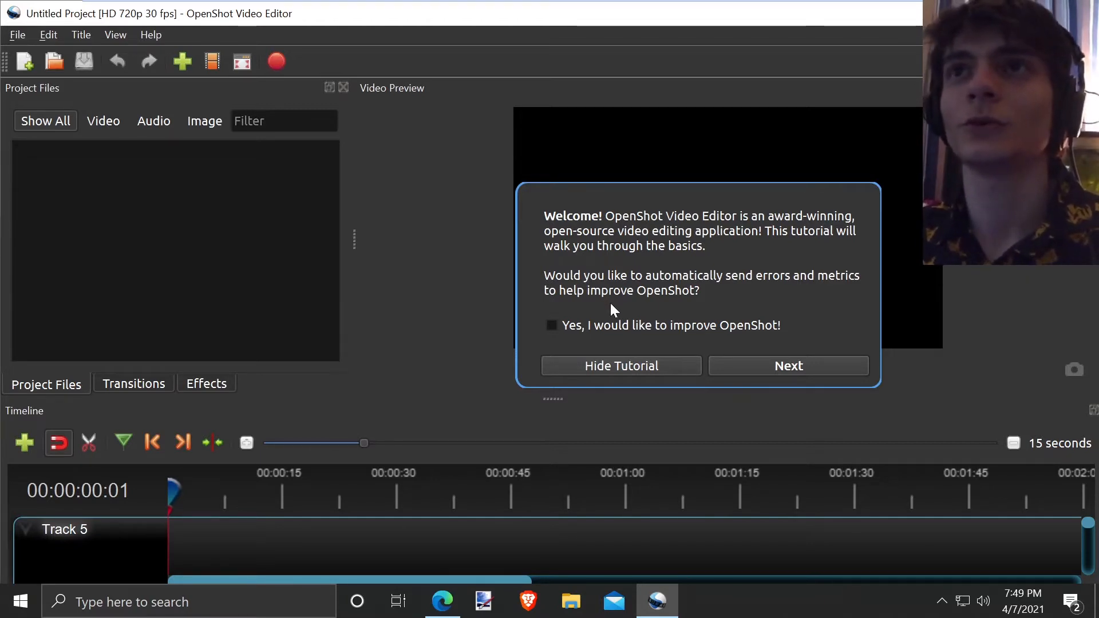
pyautogui.click(650, 364)
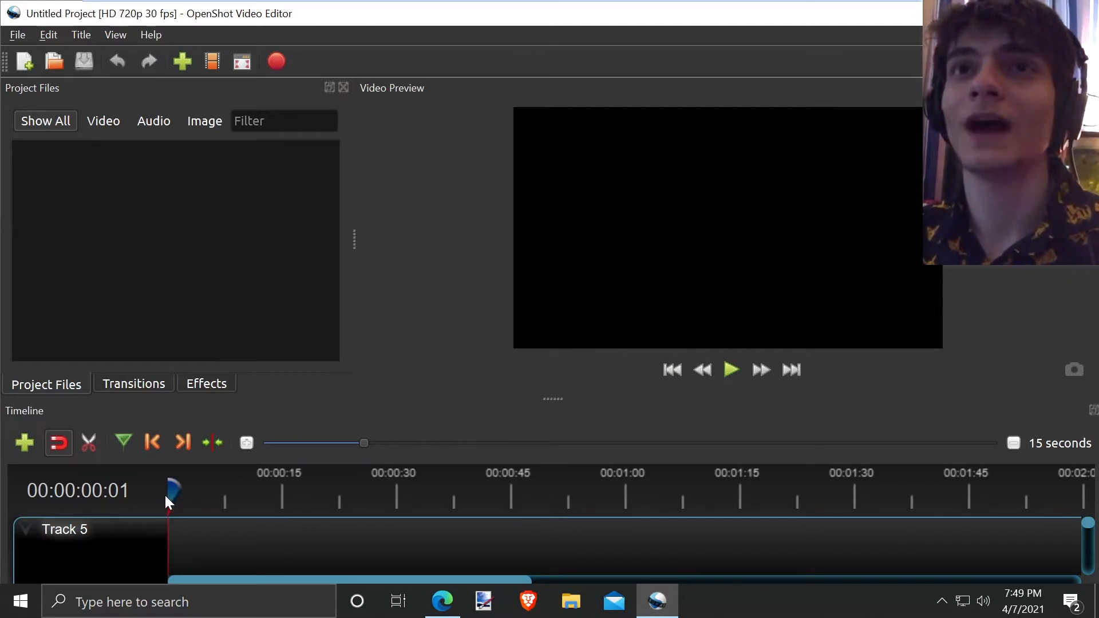
# Scrub the playhead forward along the empty timeline, past about 00:00:07:25.
pyautogui.moveTo(170, 487); pyautogui.dragTo(229, 493)
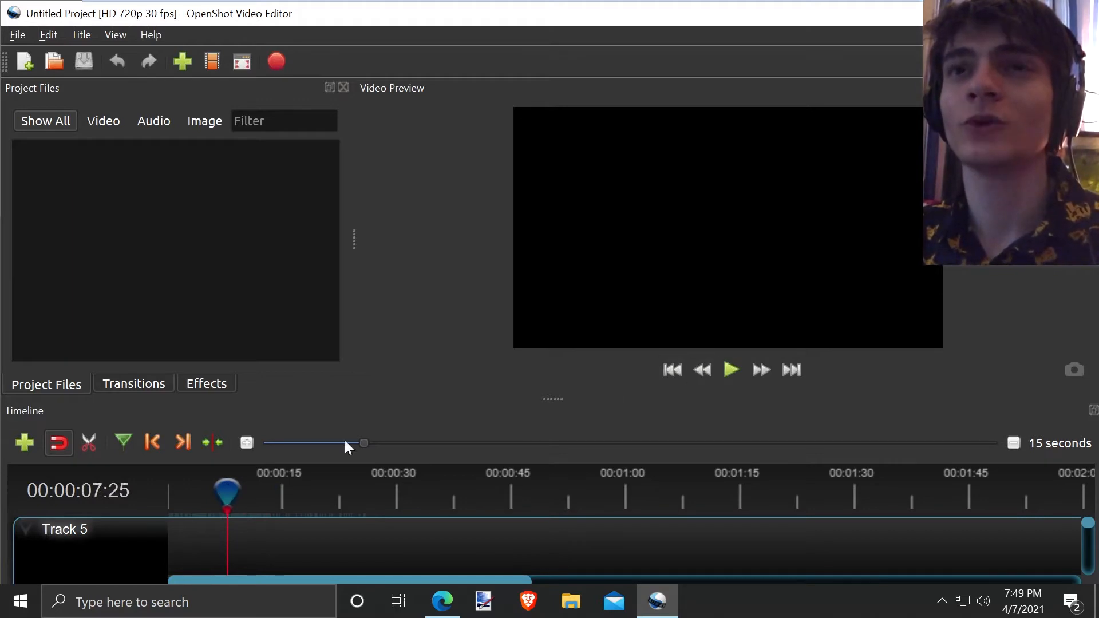
pyautogui.moveTo(250, 493); pyautogui.dragTo(308, 492)
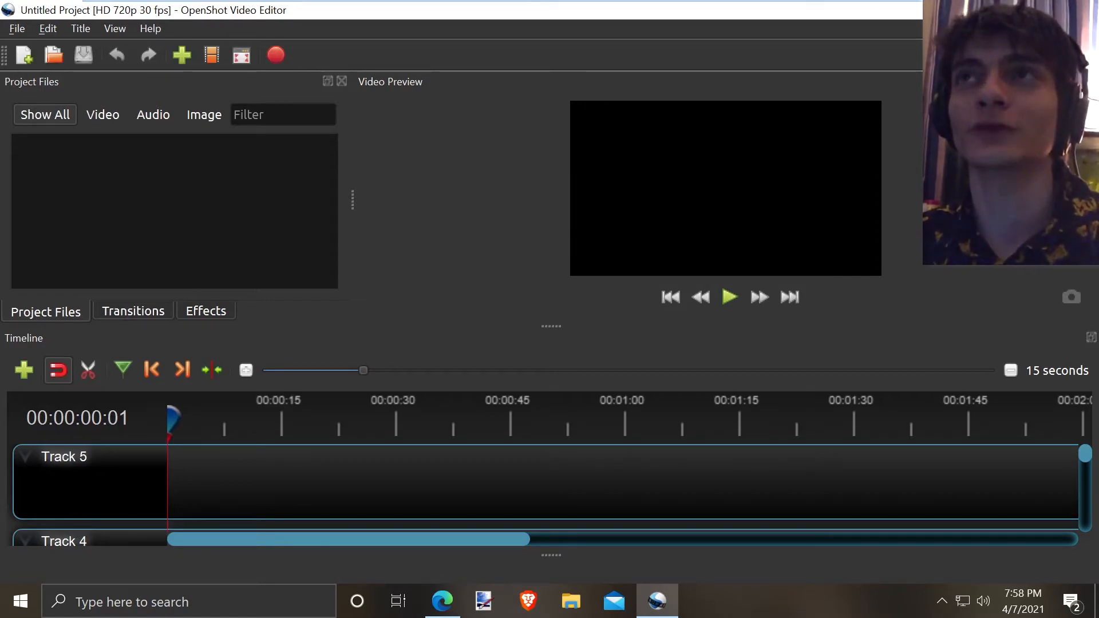
# Switch to the desktop and extract the zipped resources archive to the suggested resources folder.
pyautogui.click(1000, 10)
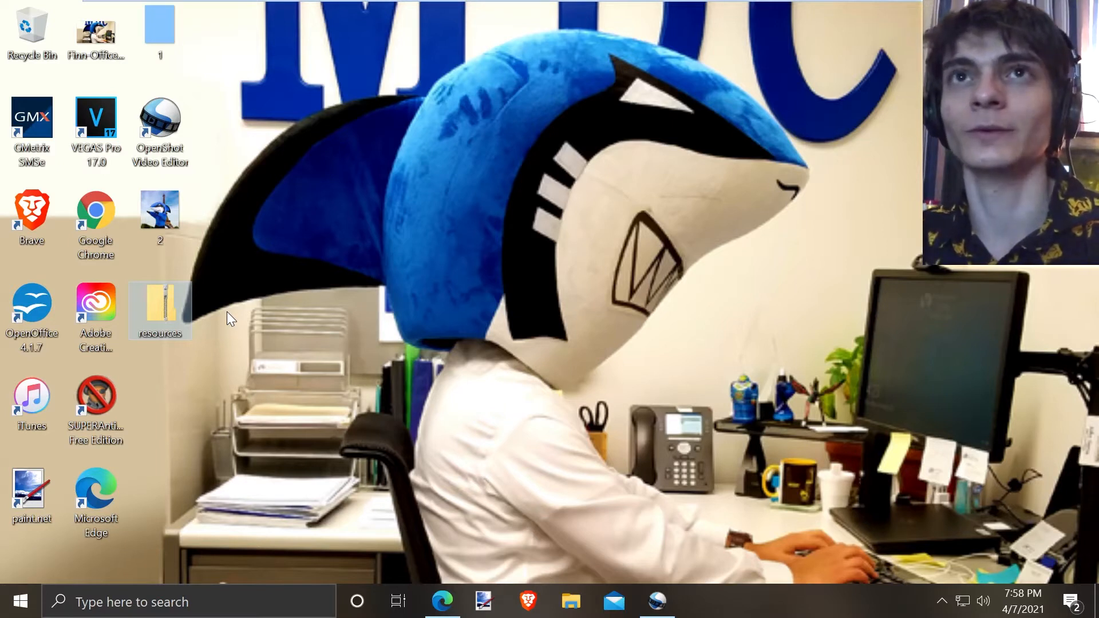
pyautogui.rightClick(173, 313)
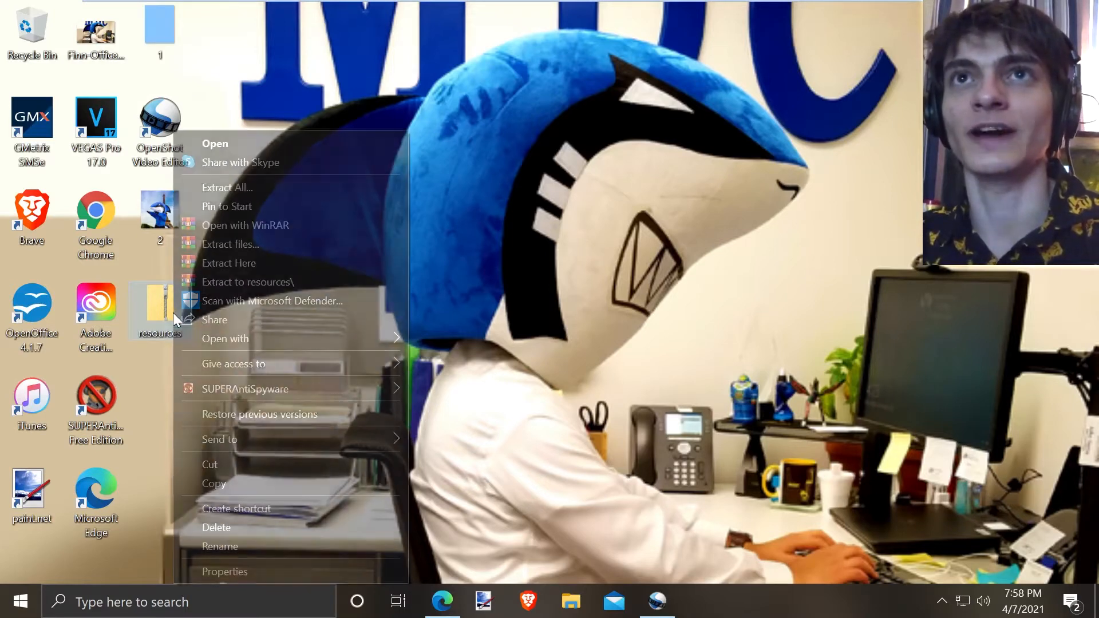
pyautogui.click(236, 182)
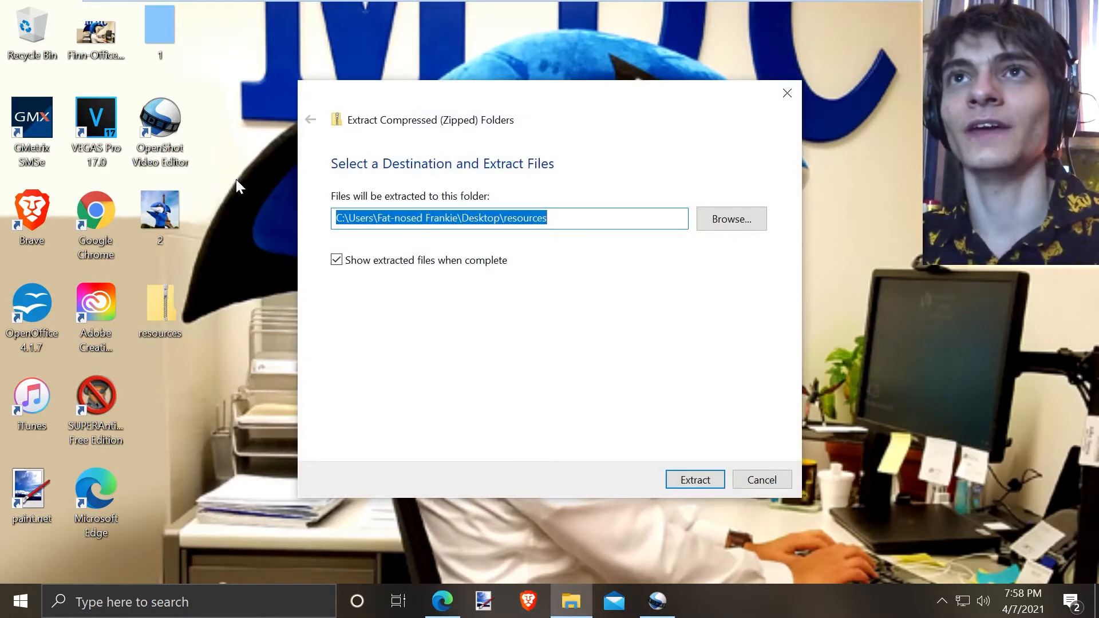
pyautogui.click(676, 479)
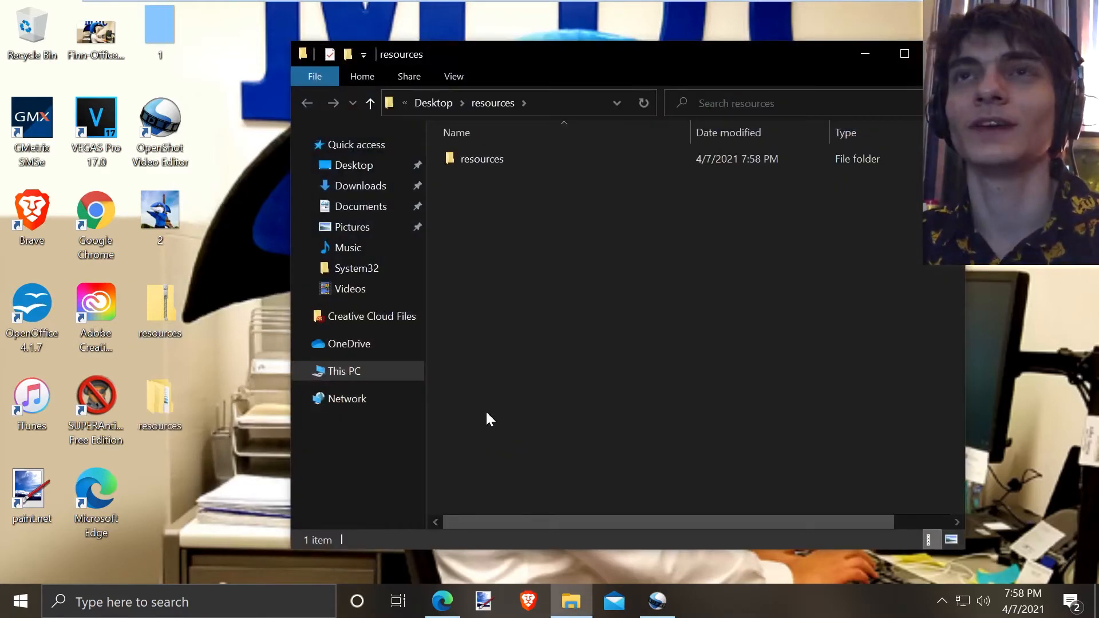
# Open the inner resources folder and show its files as extra large icons.
pyautogui.click(487, 164)
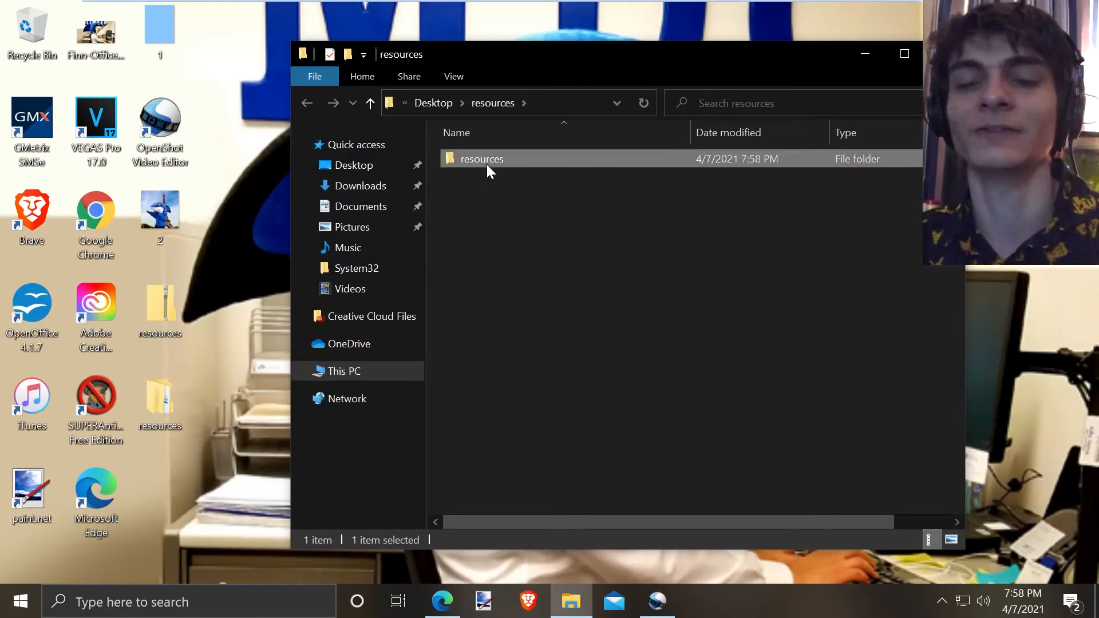
pyautogui.doubleClick(555, 158)
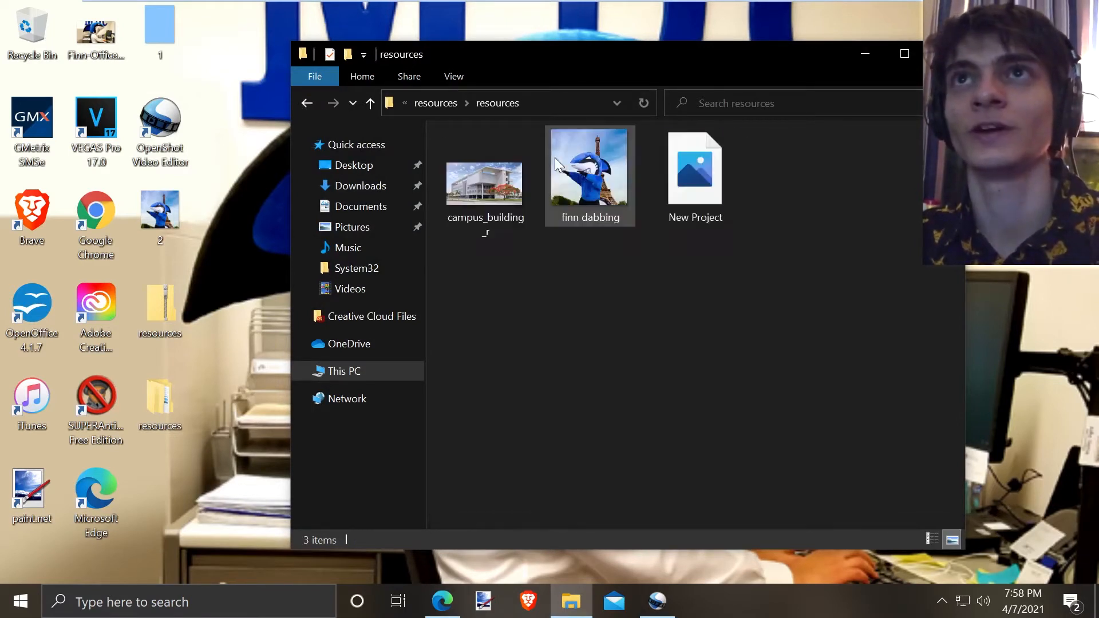
pyautogui.rightClick(625, 320)
pyautogui.moveTo(643, 331)
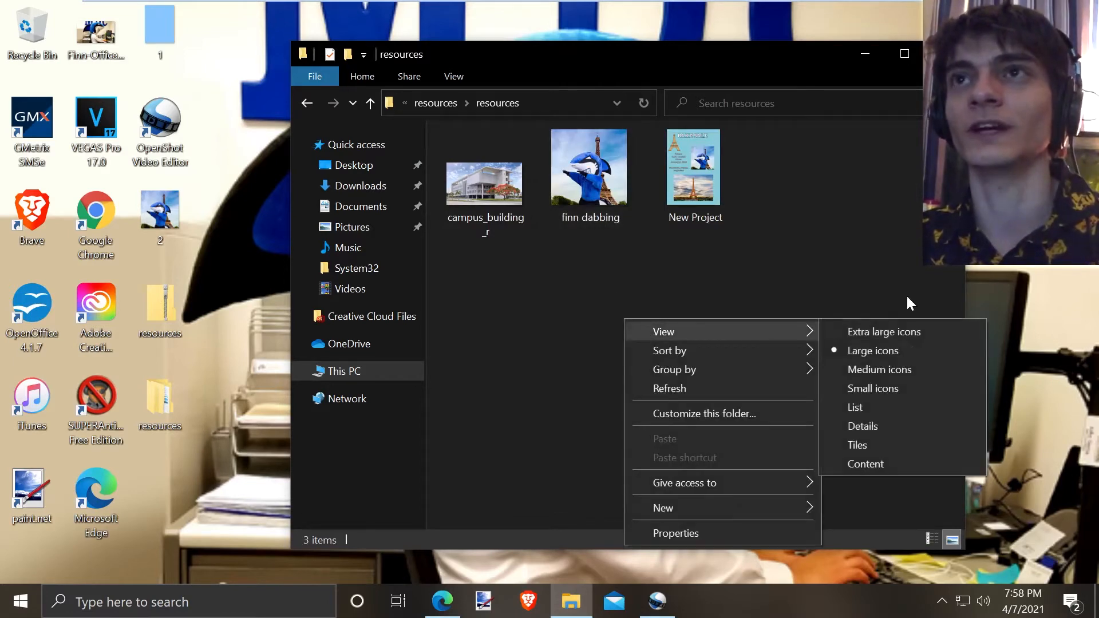
pyautogui.click(891, 333)
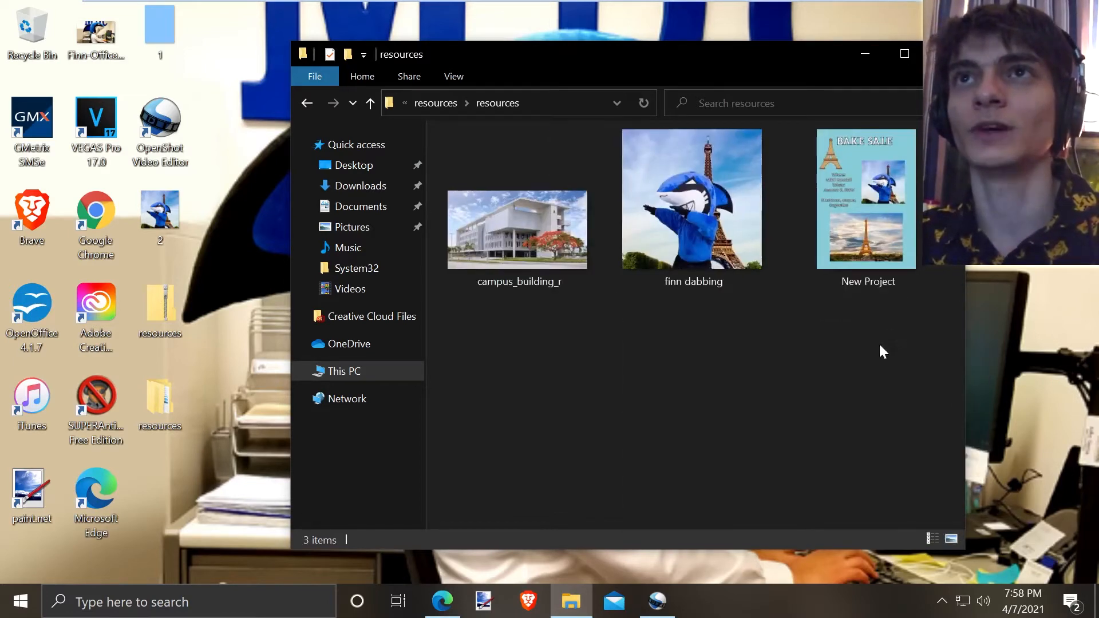
# Open the campus_building_r image in Photos and view it in a maximized window.
pyautogui.click(483, 211)
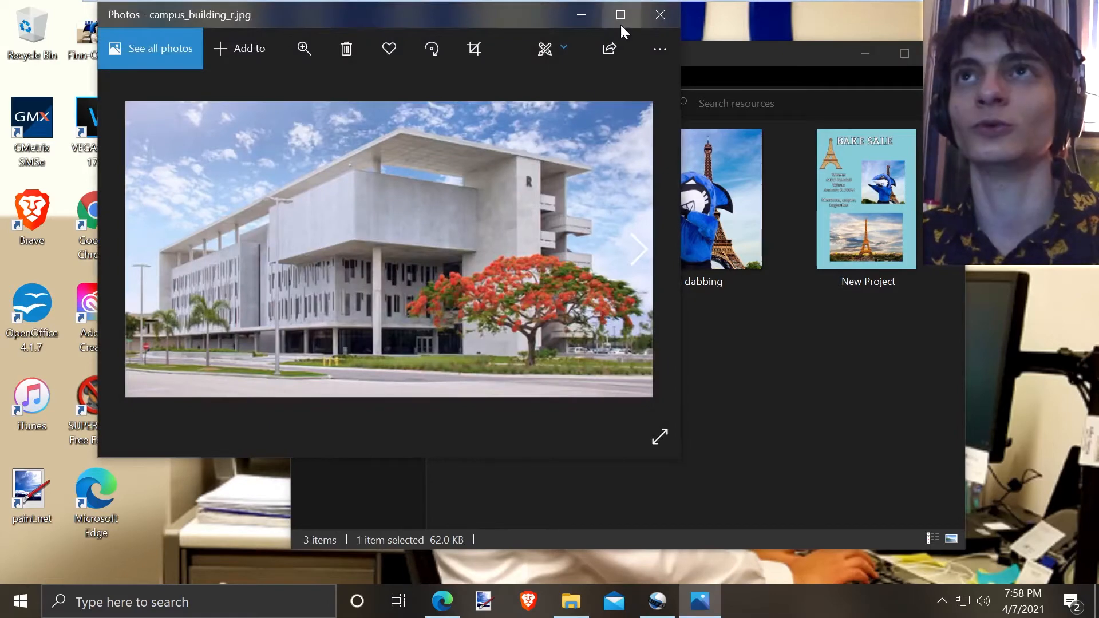
pyautogui.click(620, 17)
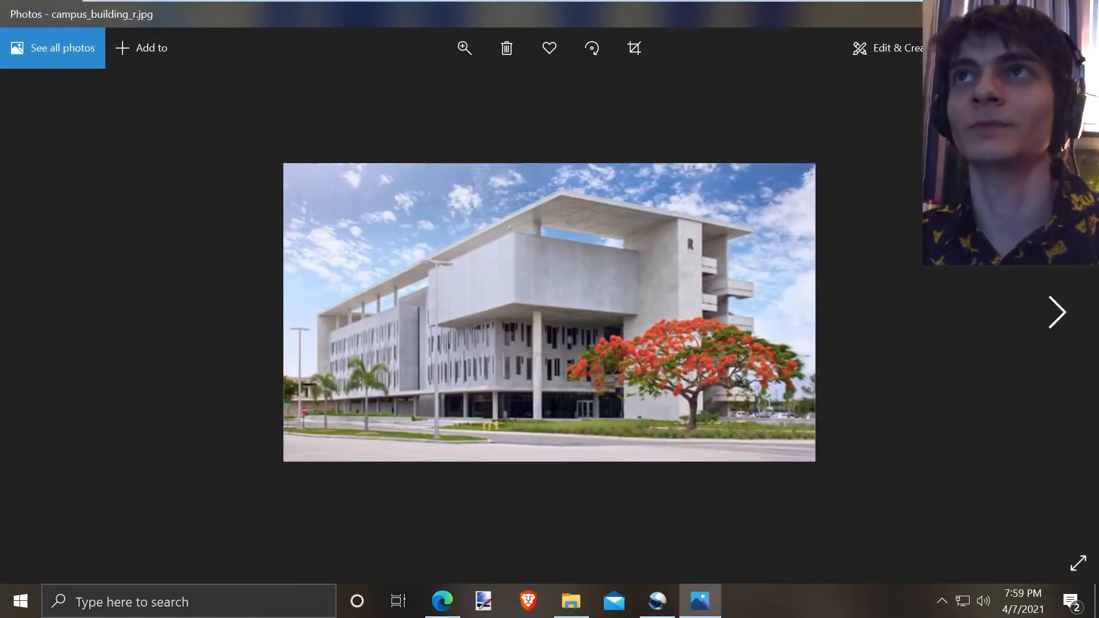
# View the finn dabbing and New Project images from the resources folder in Photos, closing each one after viewing.
pyautogui.click(1079, 13)
pyautogui.doubleClick(690, 235)
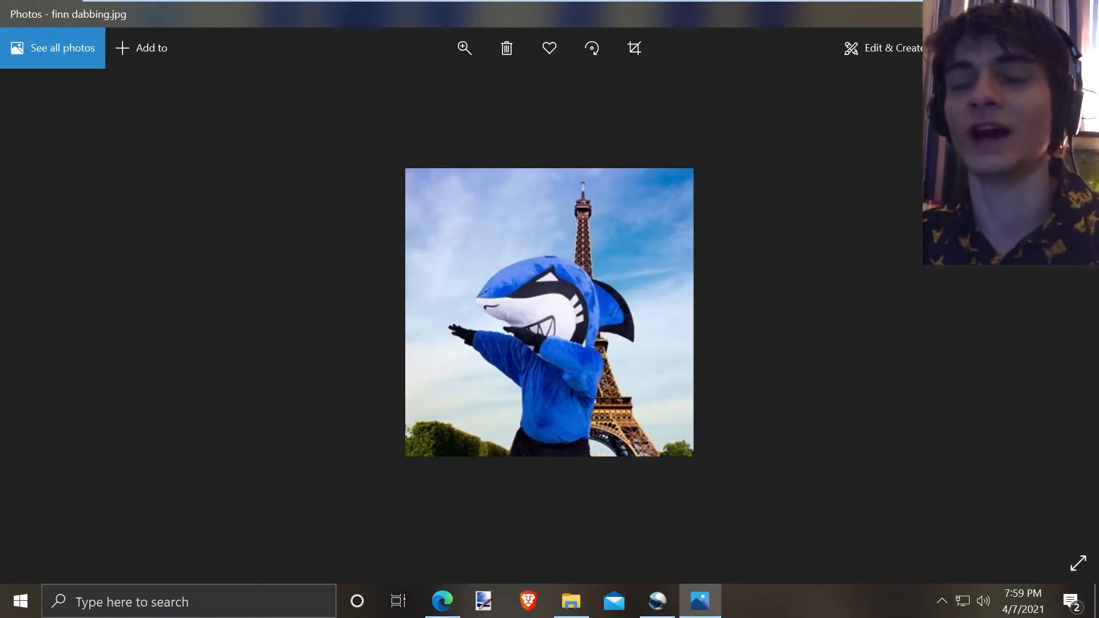
pyautogui.click(1080, 14)
pyautogui.click(688, 460)
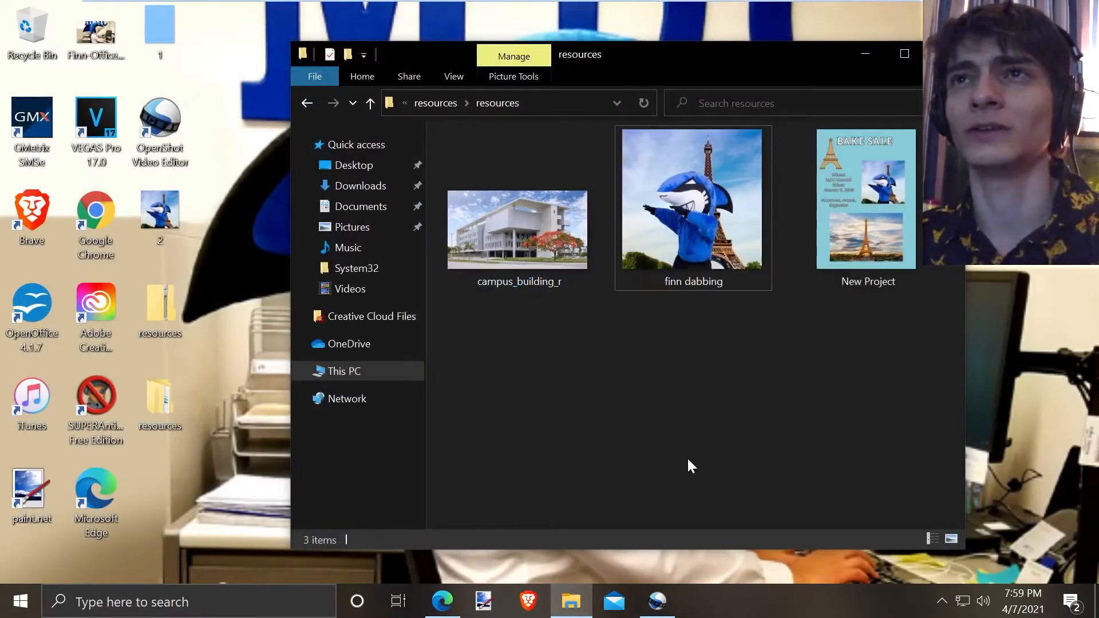
pyautogui.doubleClick(845, 250)
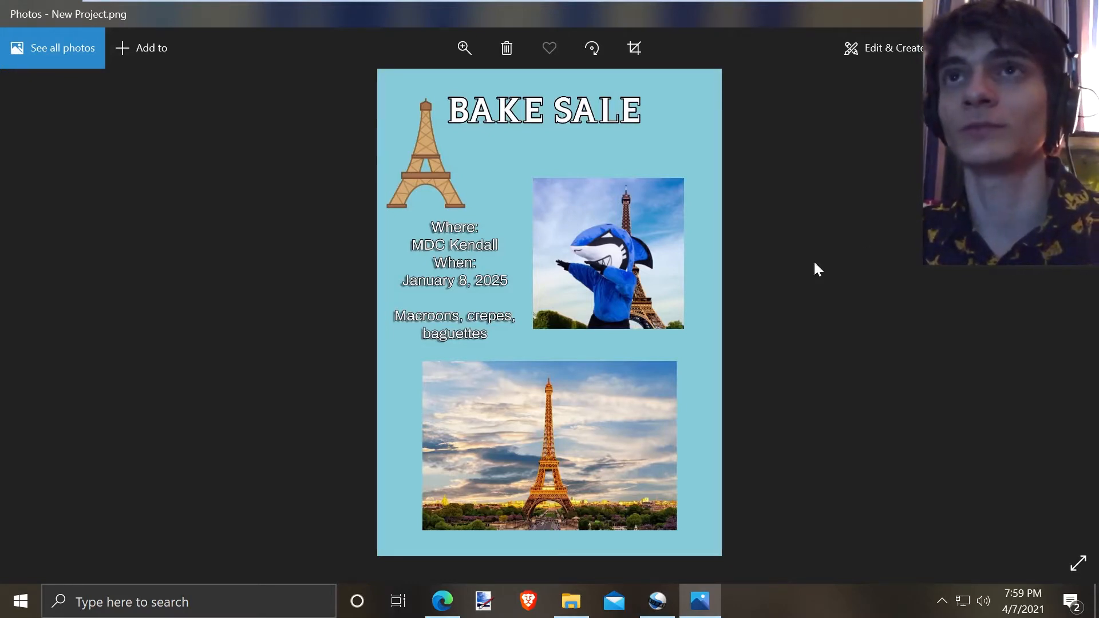
pyautogui.hotkey('alt', 'F4')
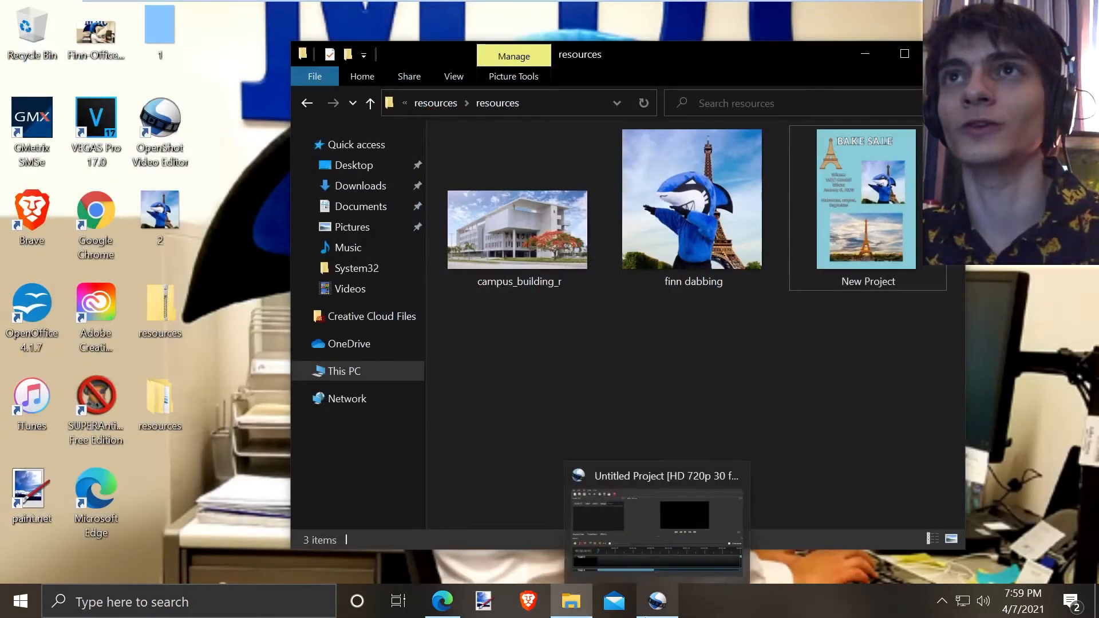
# Switch to OpenShot, start importing files and browse to the inner resources folder on the desktop.
pyautogui.click(653, 595)
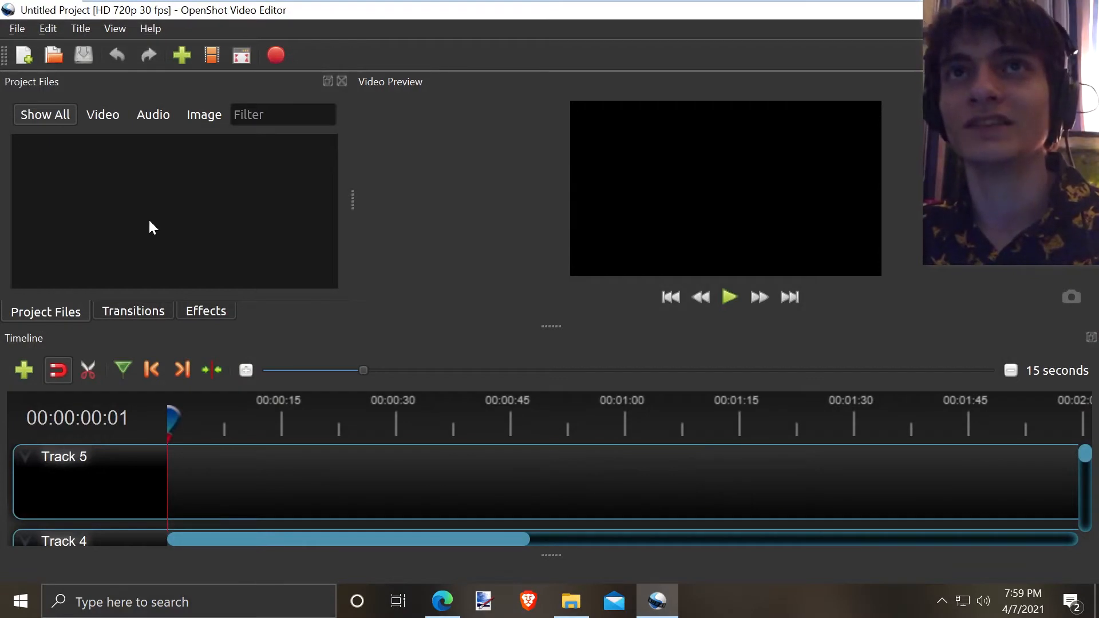
pyautogui.click(14, 30)
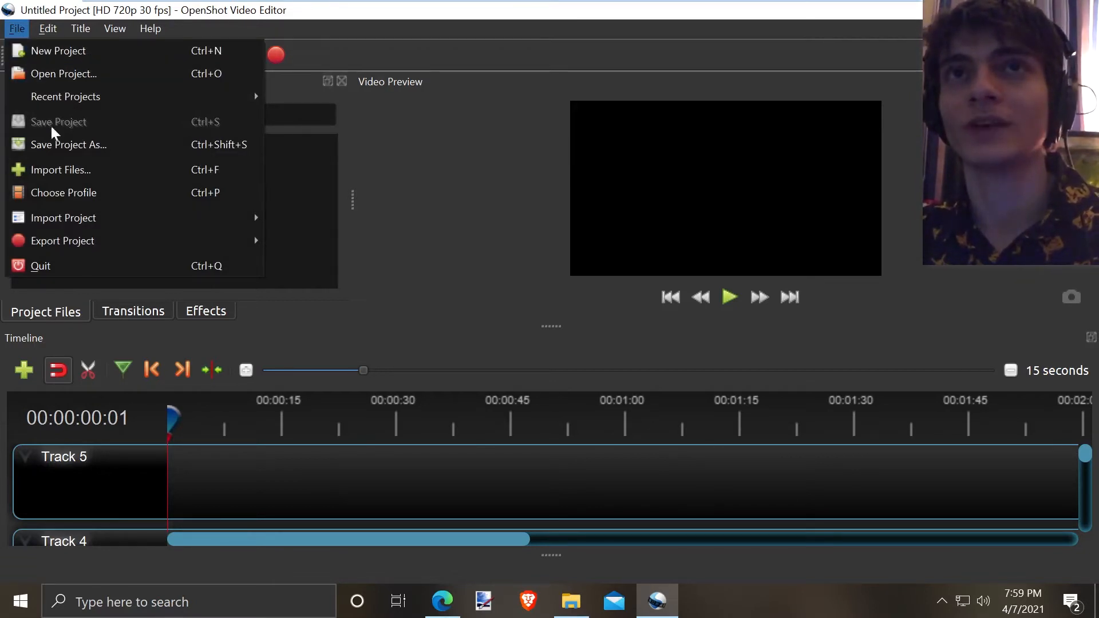
pyautogui.click(82, 169)
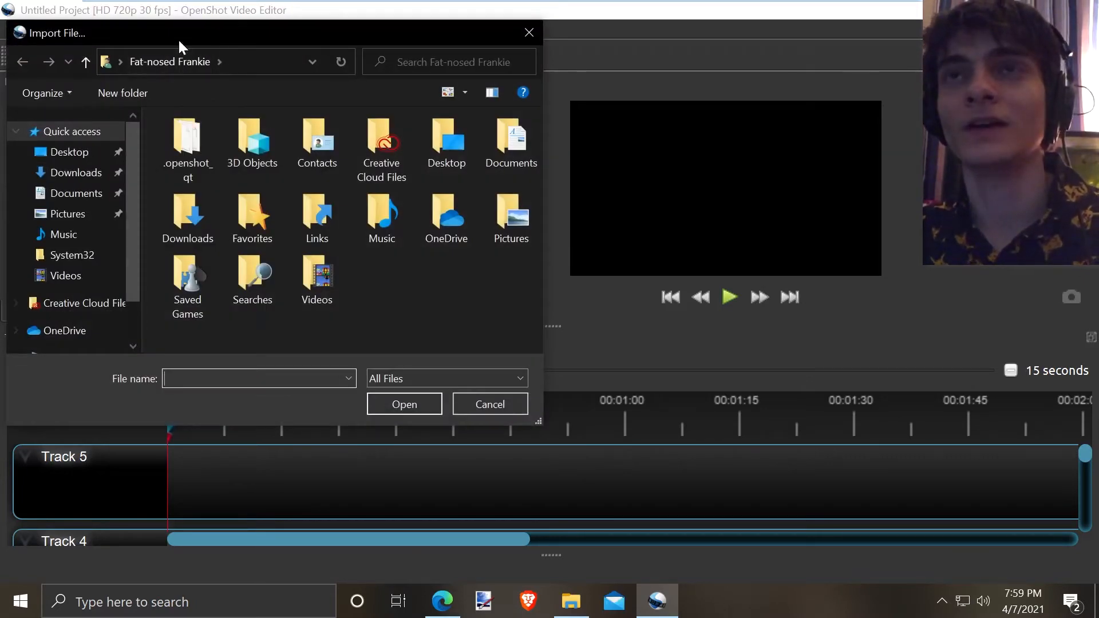
pyautogui.moveTo(178, 38); pyautogui.dragTo(341, 69)
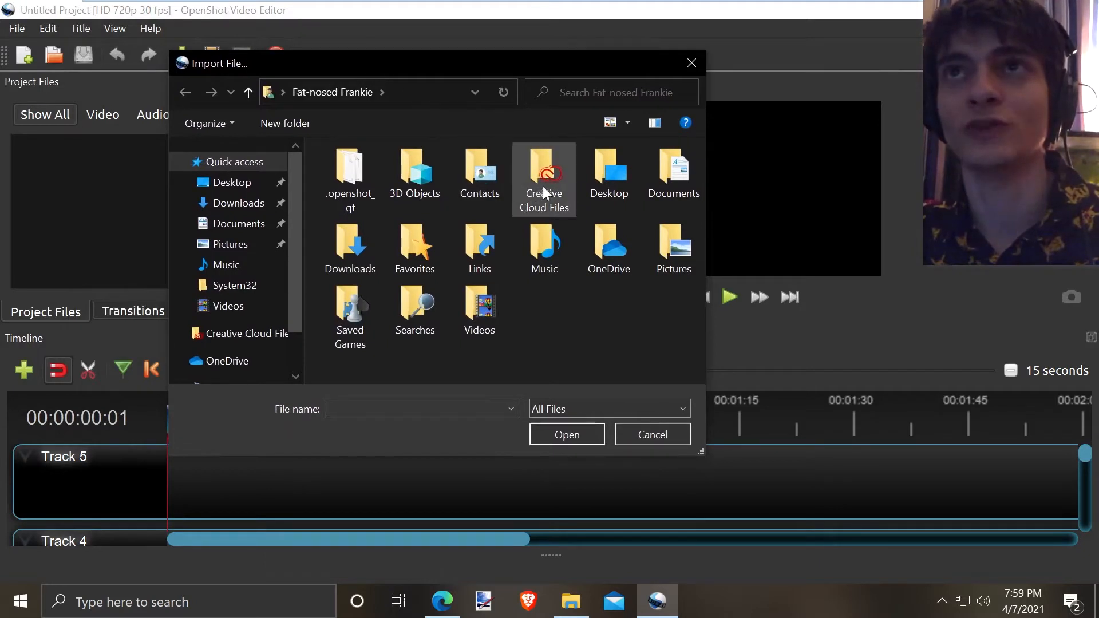
pyautogui.doubleClick(599, 175)
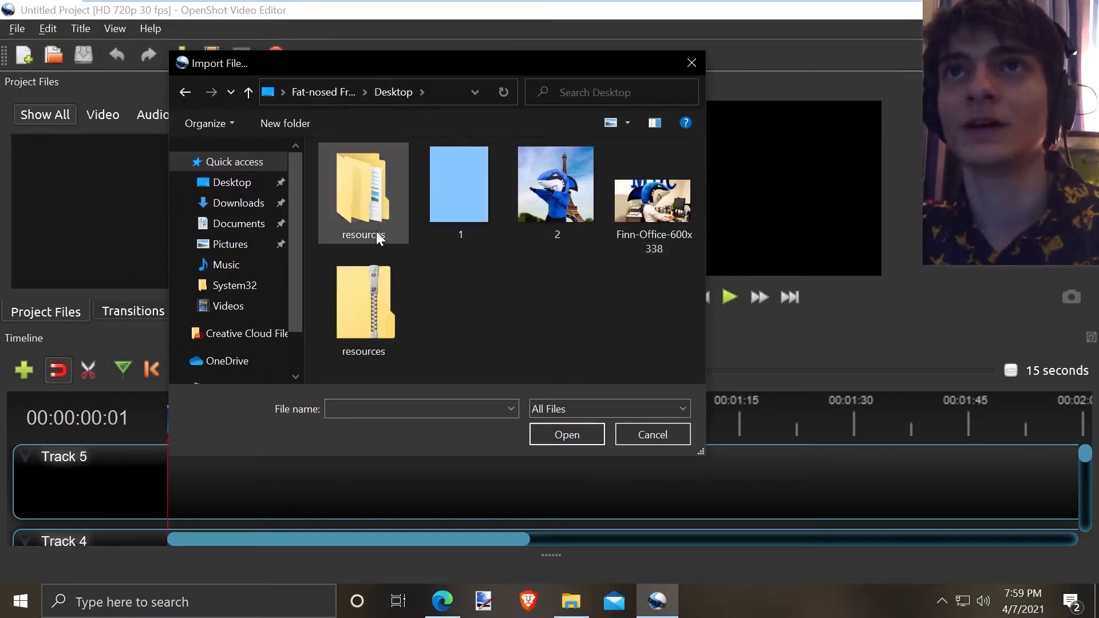
pyautogui.doubleClick(351, 170)
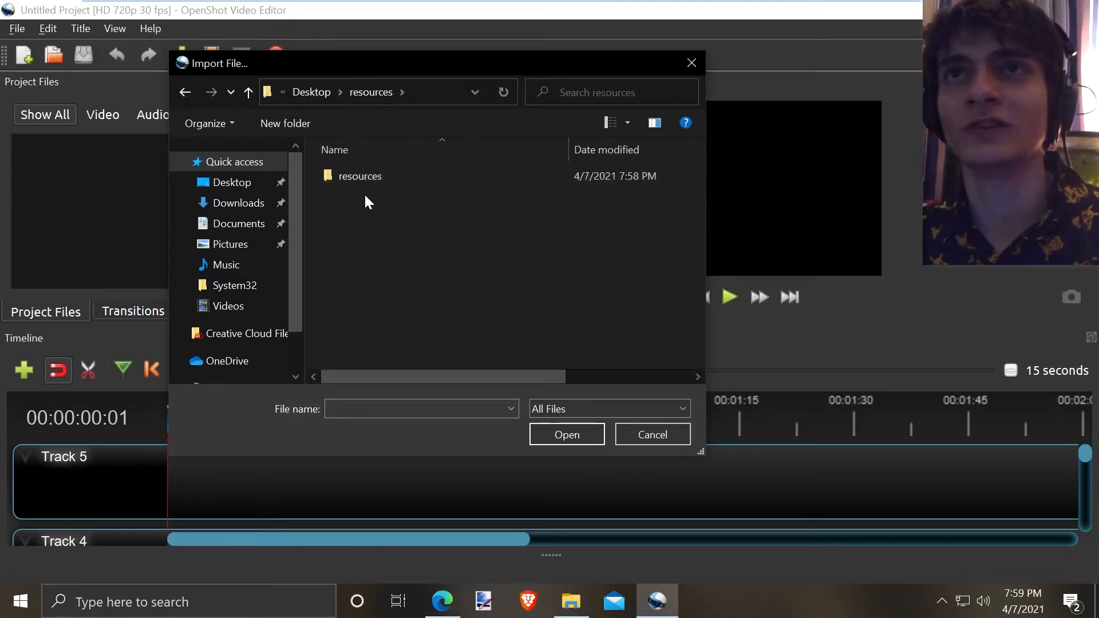
pyautogui.doubleClick(373, 177)
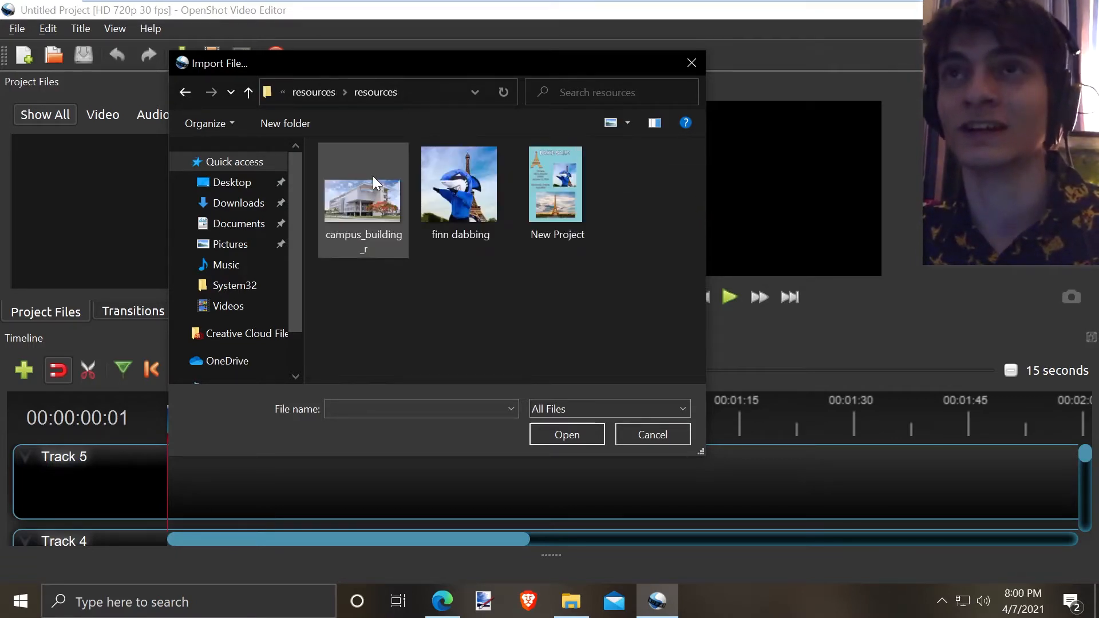
# Import campus_building_r, finn dabbing and New Project together and look over them in the project files.
pyautogui.moveTo(638, 170); pyautogui.dragTo(322, 247)
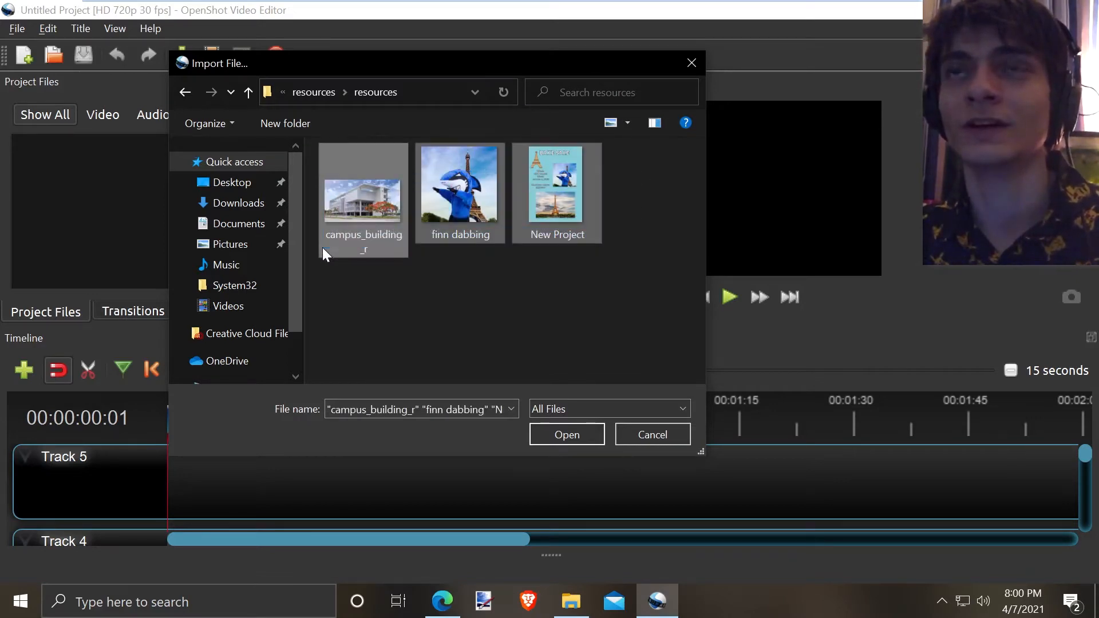
pyautogui.click(460, 330)
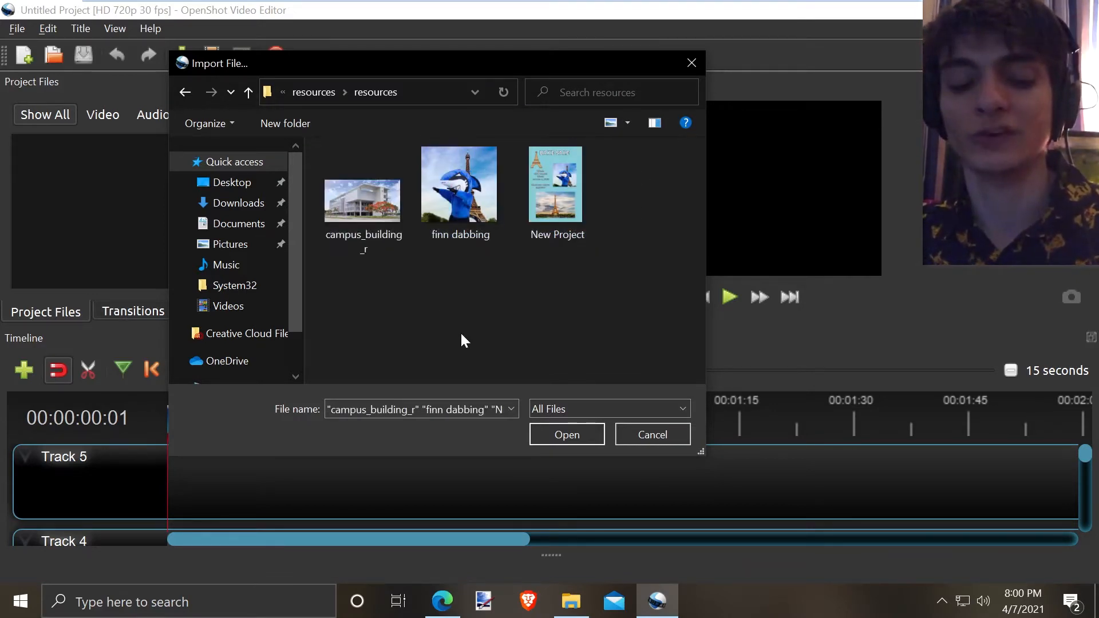
pyautogui.hotkey('ctrl', 'a')
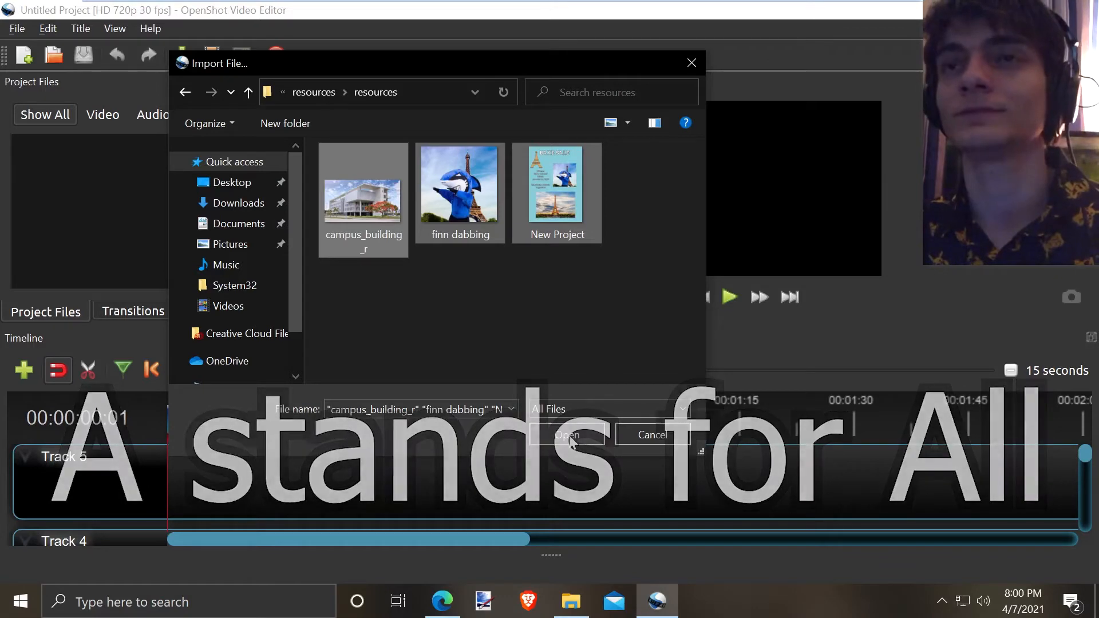
pyautogui.click(569, 435)
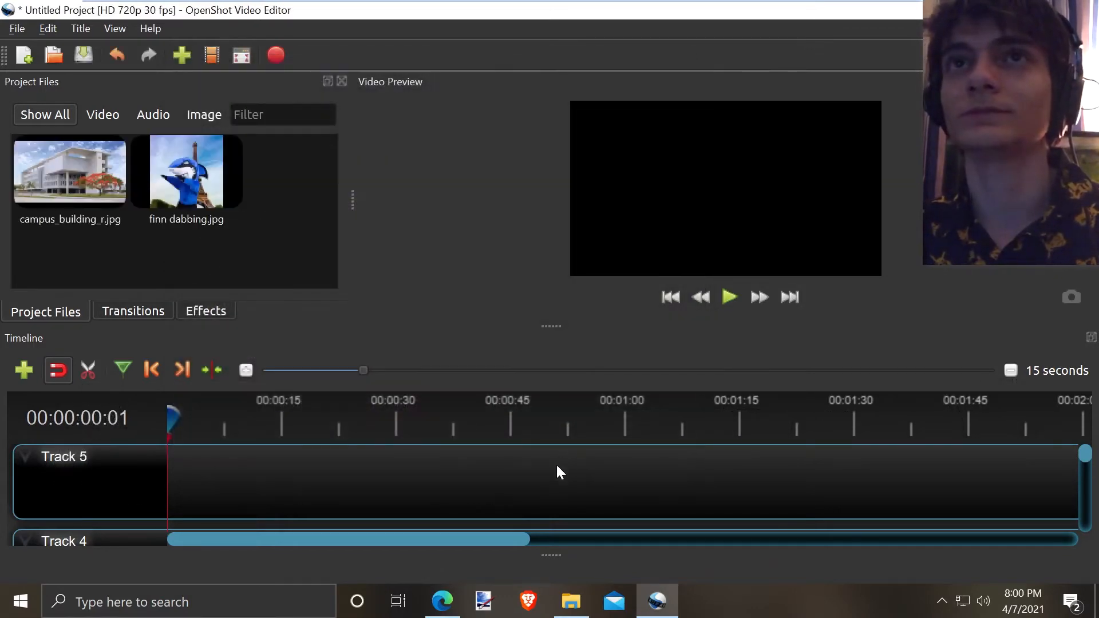
pyautogui.scroll(-2, 277, 241)
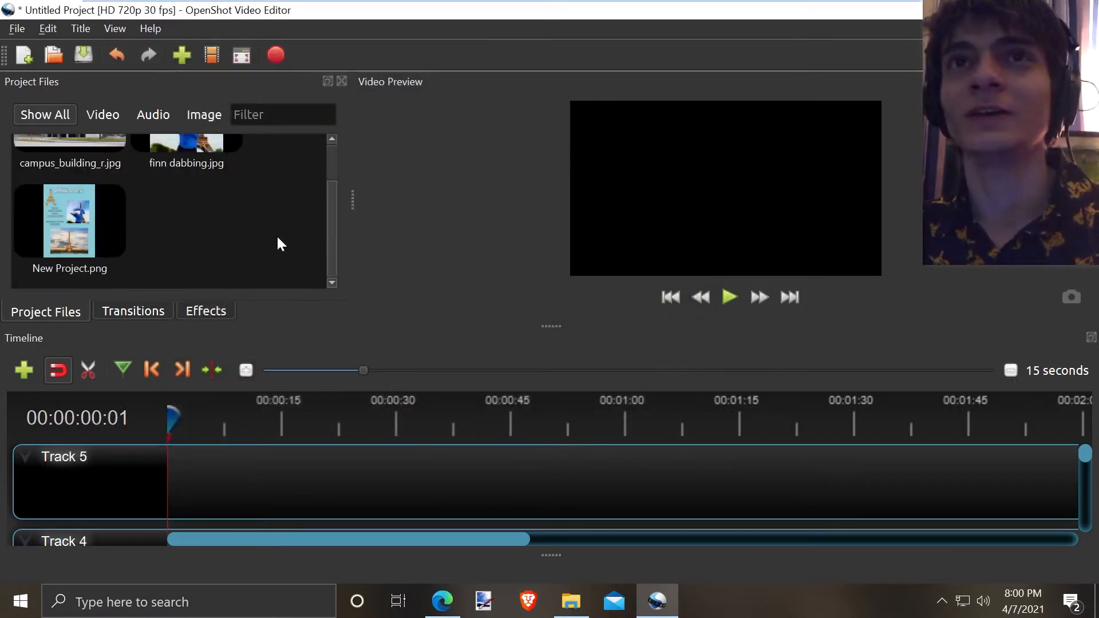
pyautogui.scroll(2, 276, 241)
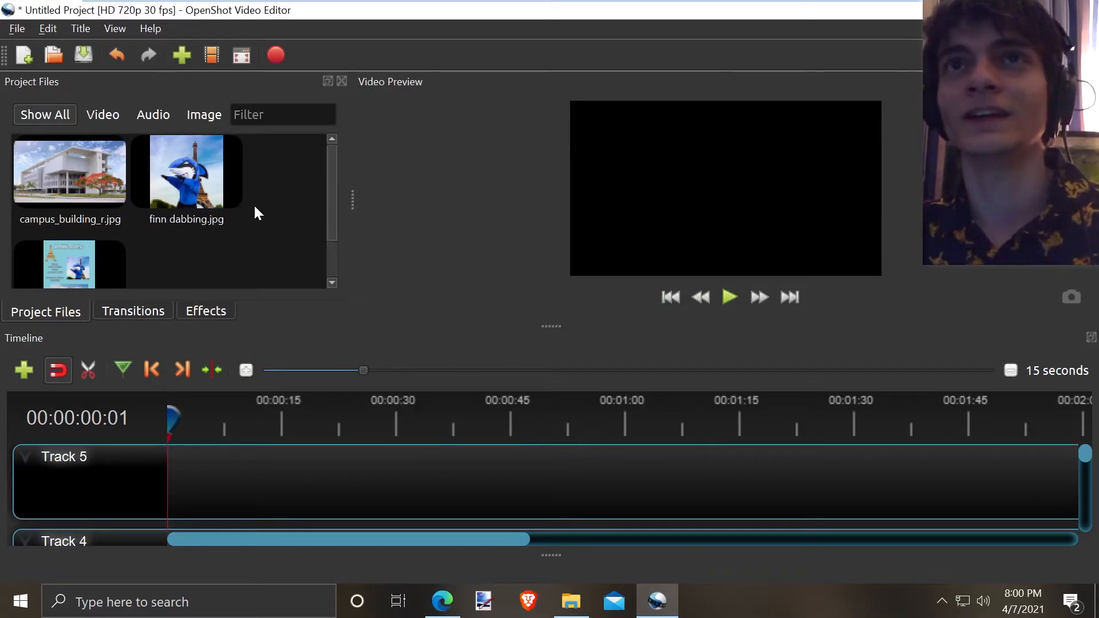
pyautogui.scroll(-2, 110, 225)
pyautogui.scroll(2, 110, 226)
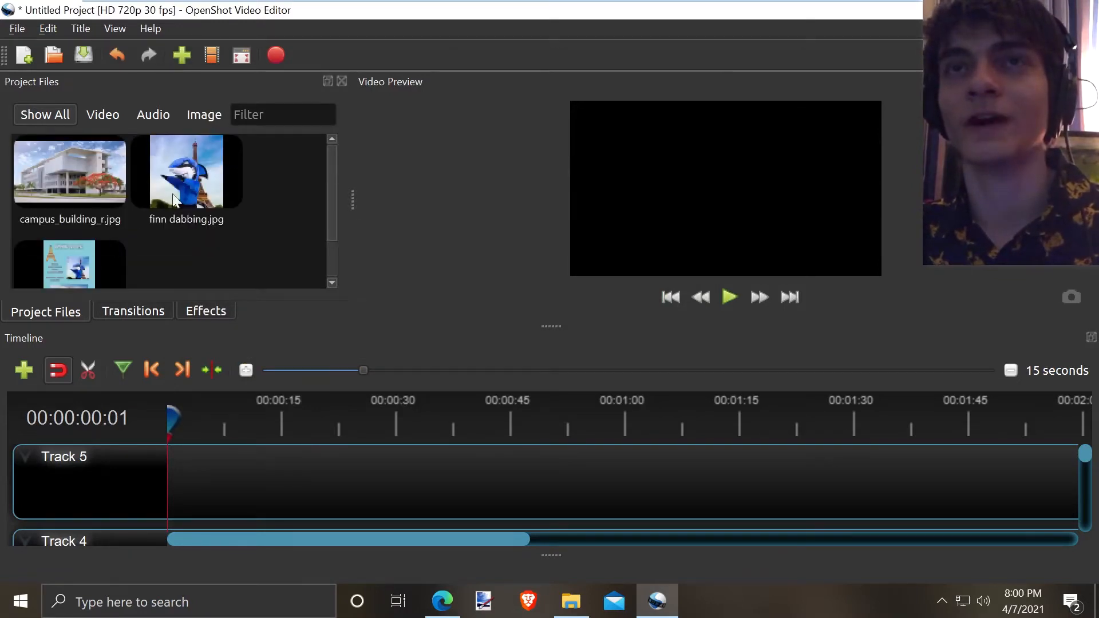
pyautogui.scroll(-2, 132, 208)
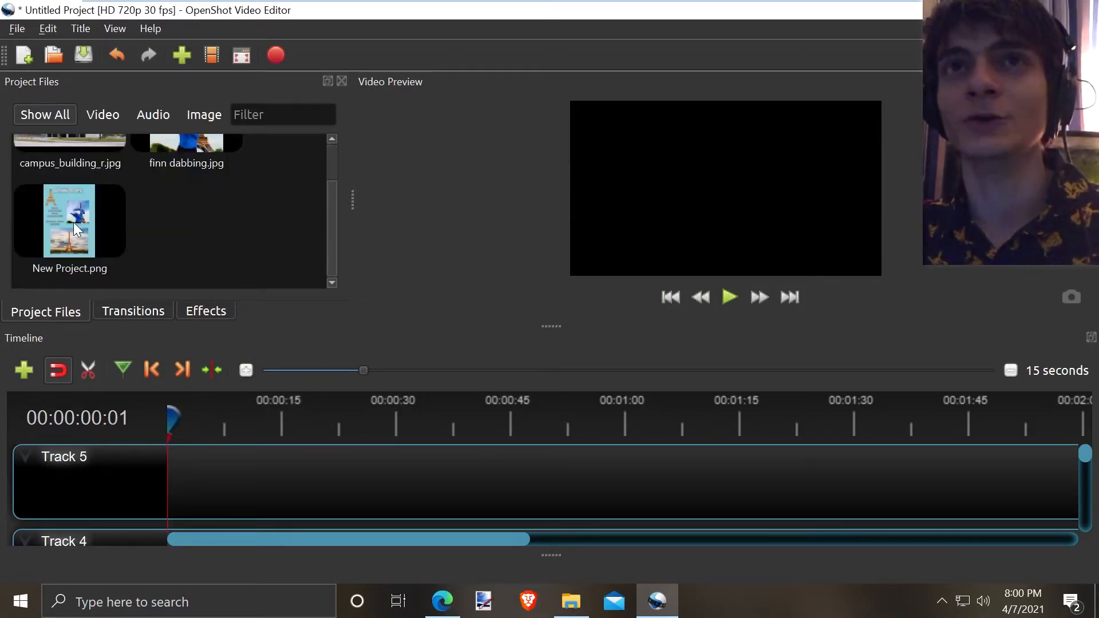
pyautogui.scroll(2, 216, 236)
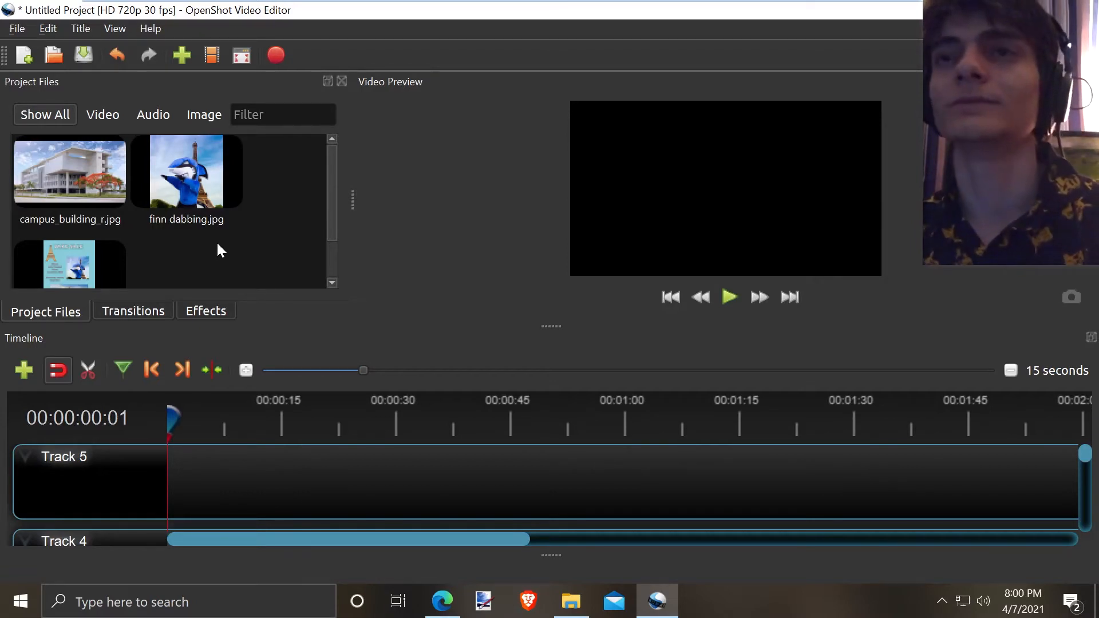
# Switch to Microsoft Edge and search the web for "youtube audio library" in a new tab.
pyautogui.moveTo(437, 589)
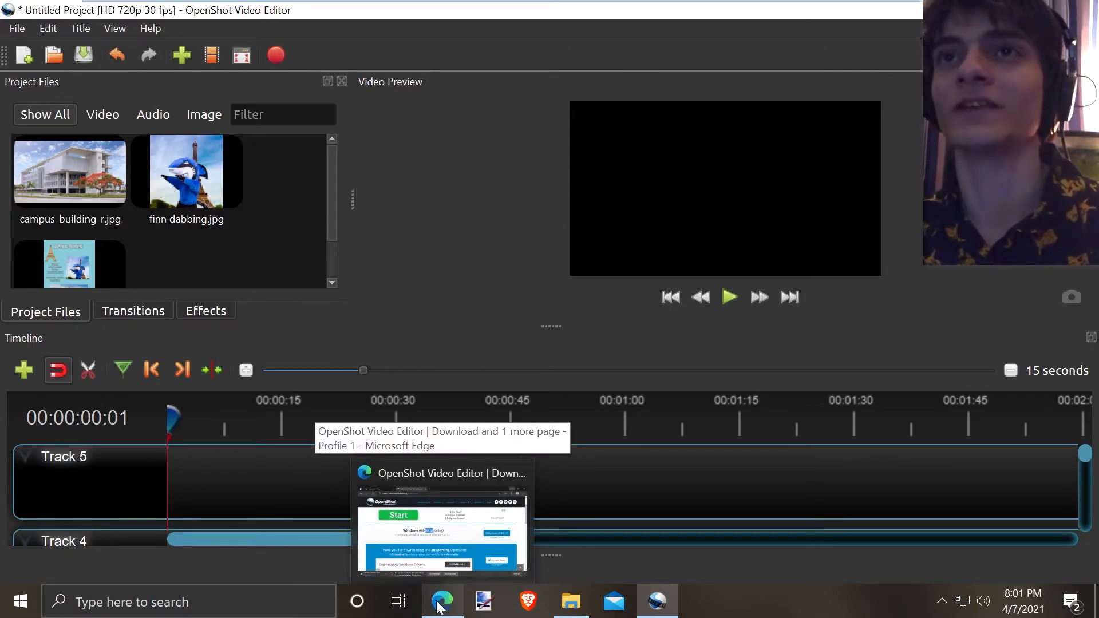
pyautogui.click(437, 601)
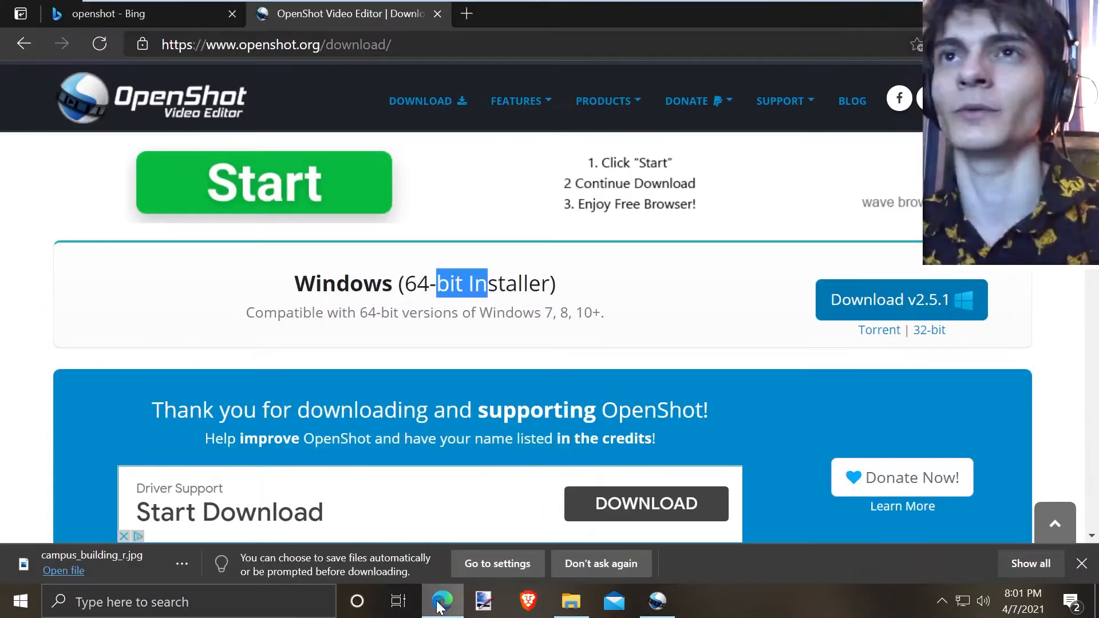
pyautogui.click(473, 12)
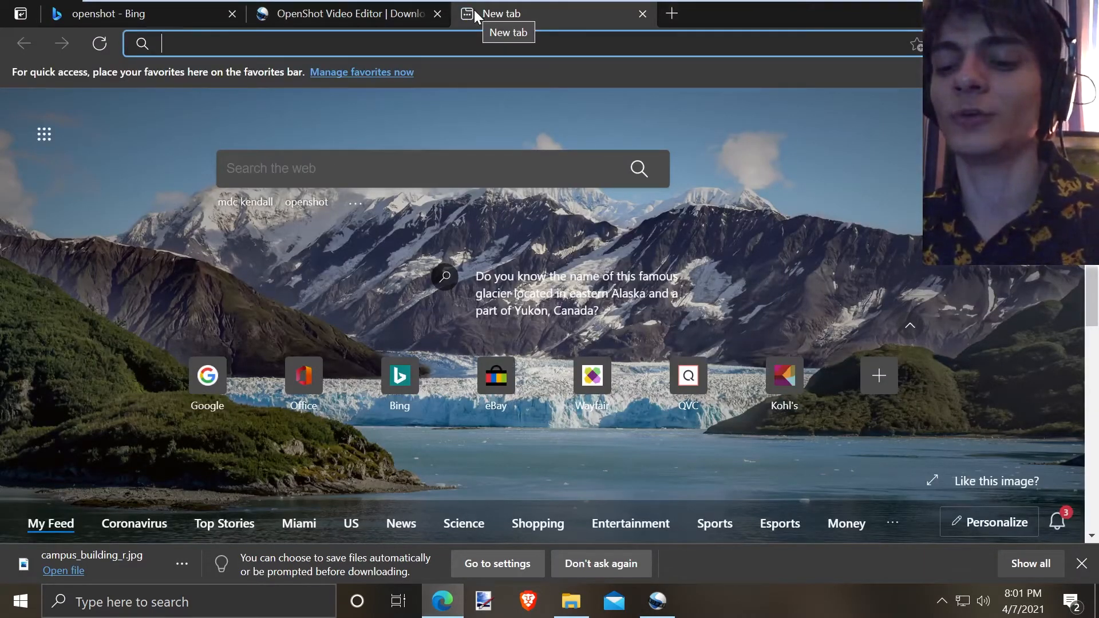
pyautogui.write('yout')
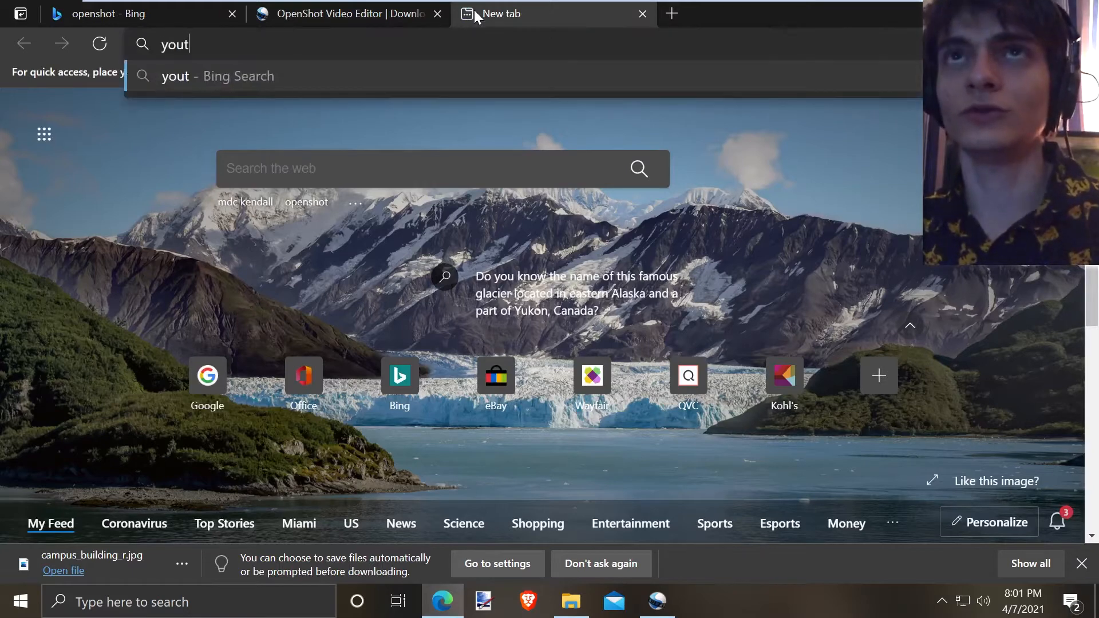
pyautogui.write('ube audio library')
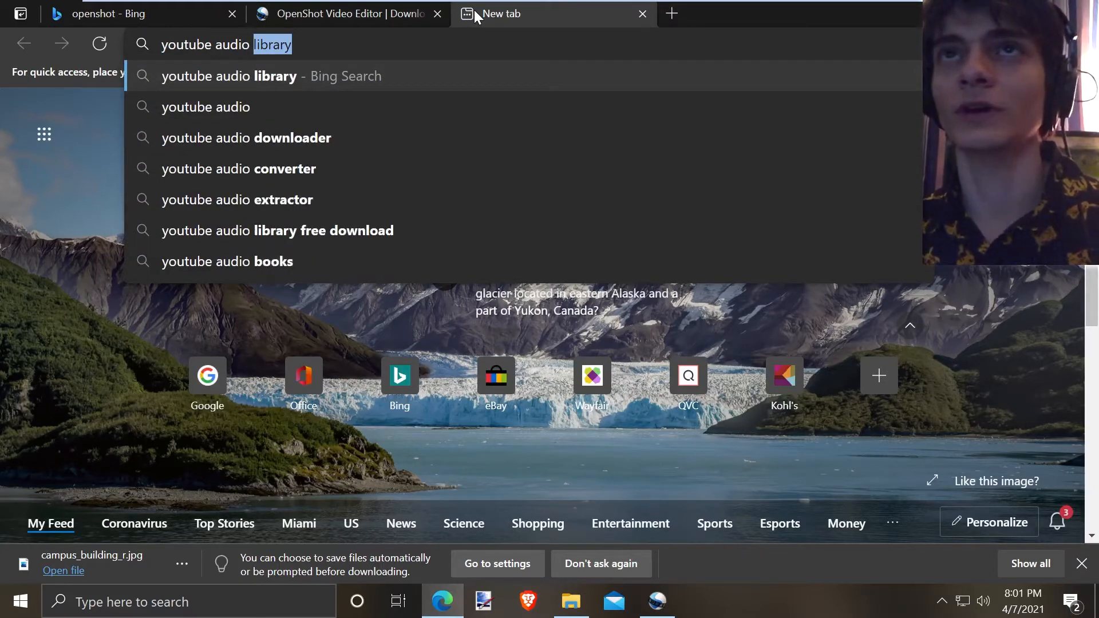
pyautogui.press('Return')
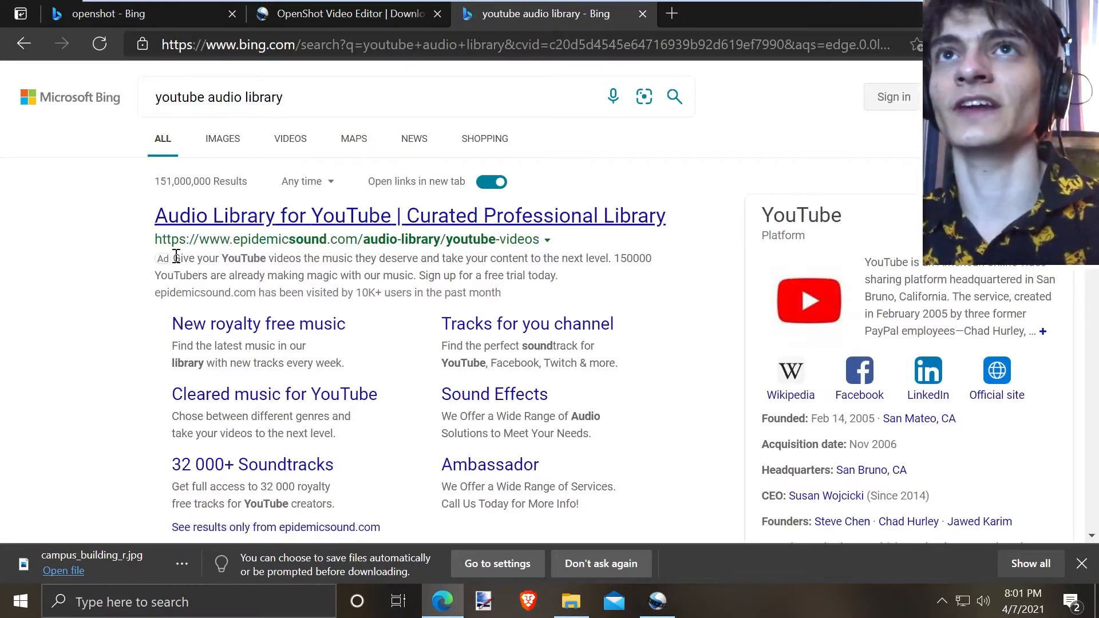
# Open the YouTube Audio Library Download channel from the search results and read its description.
pyautogui.scroll(-1, 210, 272)
pyautogui.scroll(-5, 210, 272)
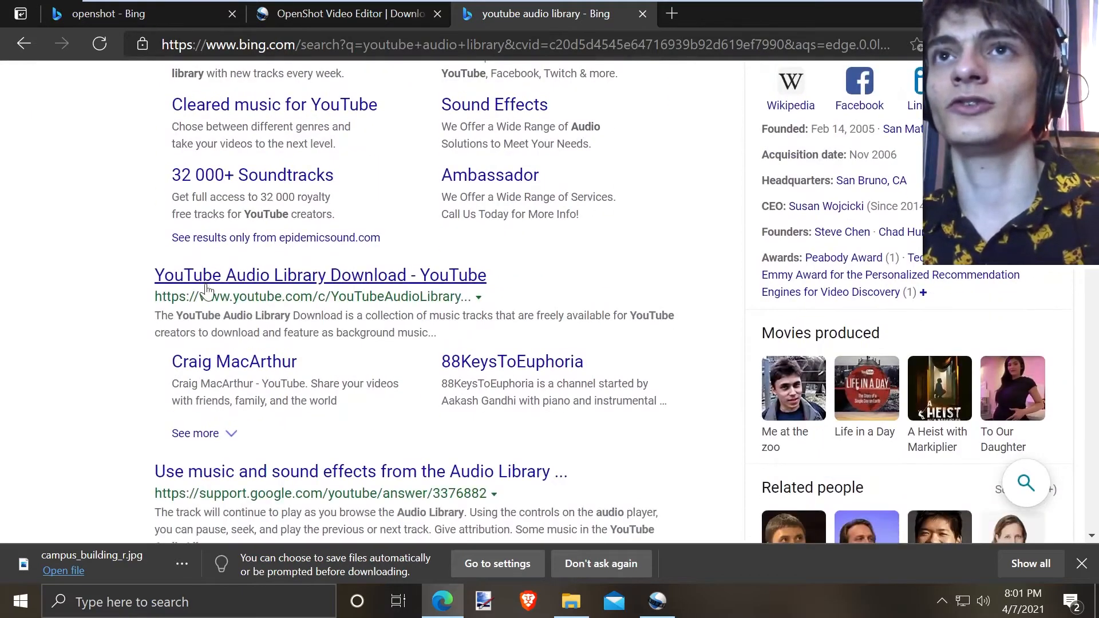
pyautogui.moveTo(223, 297); pyautogui.dragTo(309, 296)
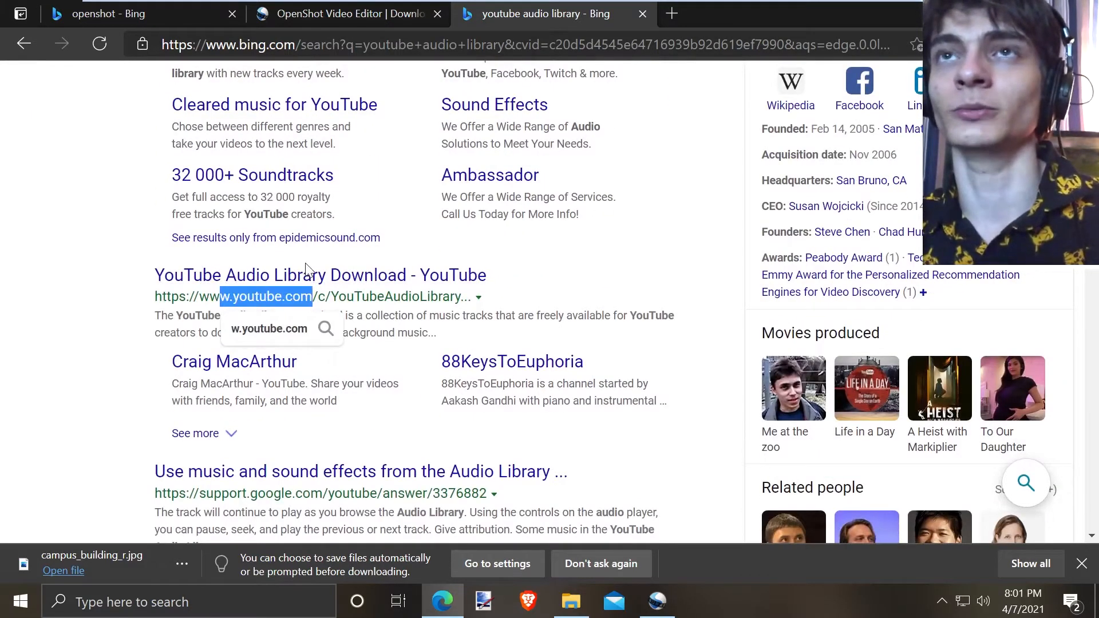
pyautogui.click(307, 276)
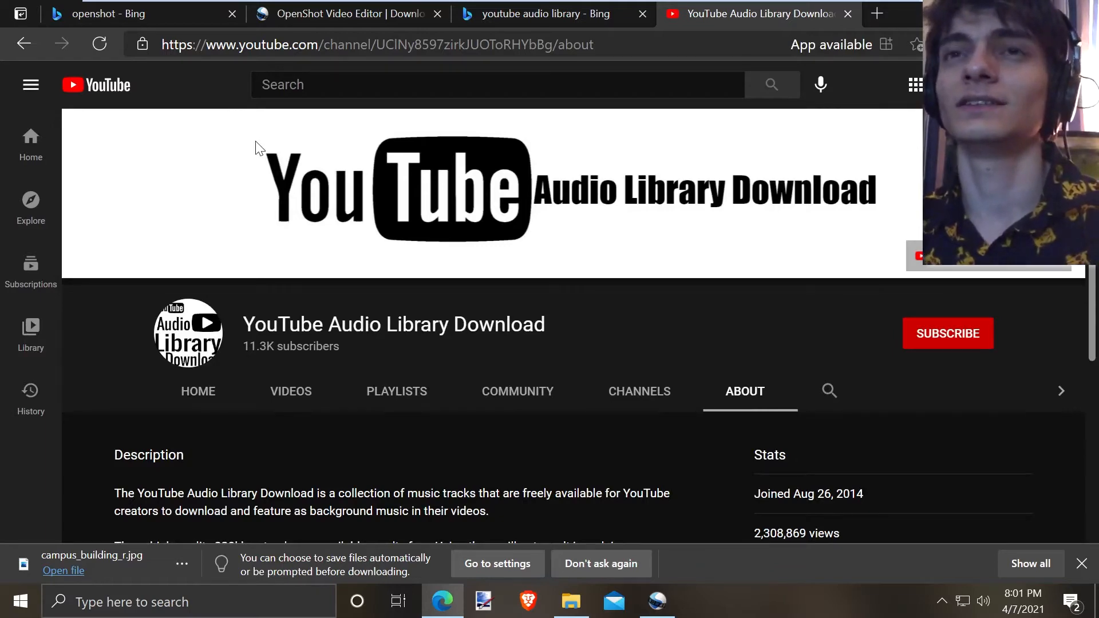
pyautogui.scroll(-3, 270, 172)
pyautogui.scroll(-1, 271, 178)
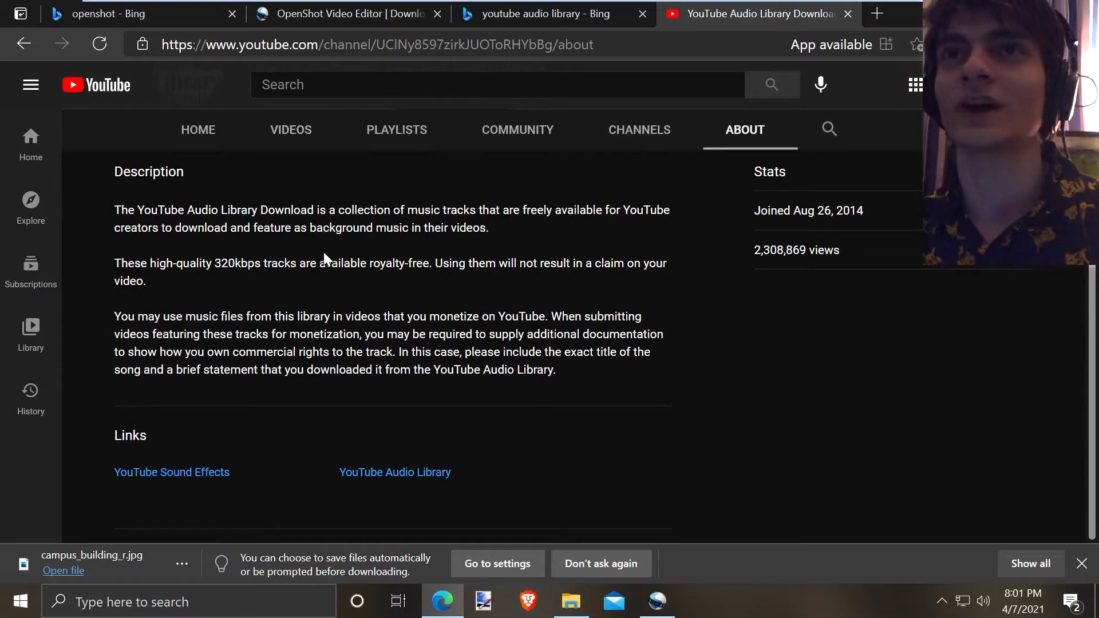
pyautogui.scroll(4, 324, 253)
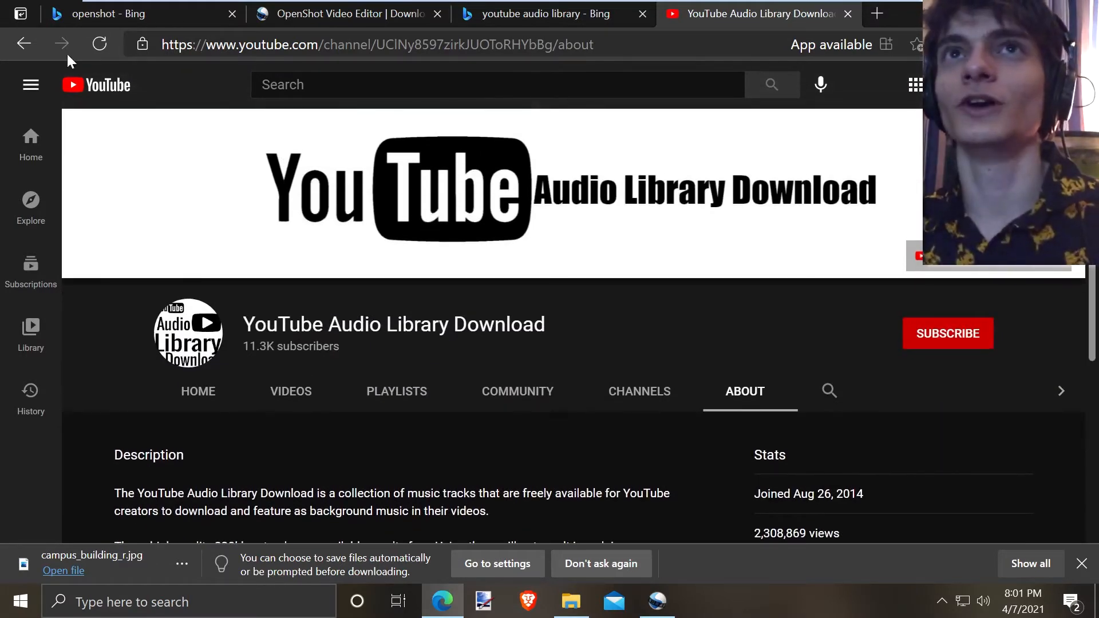
# Return to the Bing results for "youtube audio library" and look through them for the actual library.
pyautogui.click(24, 44)
pyautogui.scroll(-5, 383, 365)
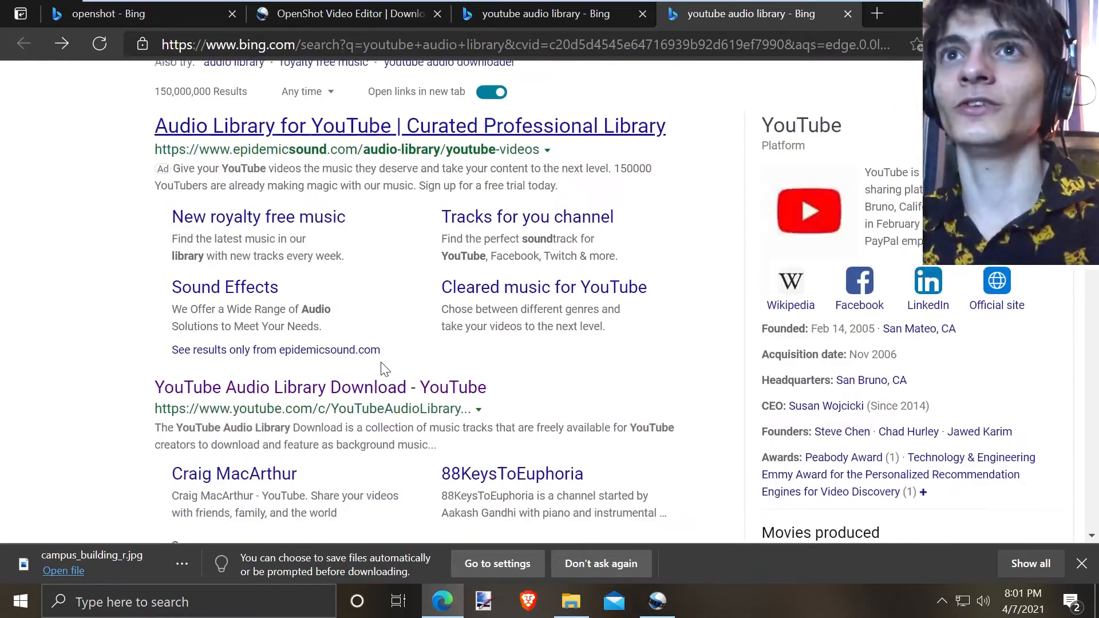
pyautogui.scroll(-8, 383, 365)
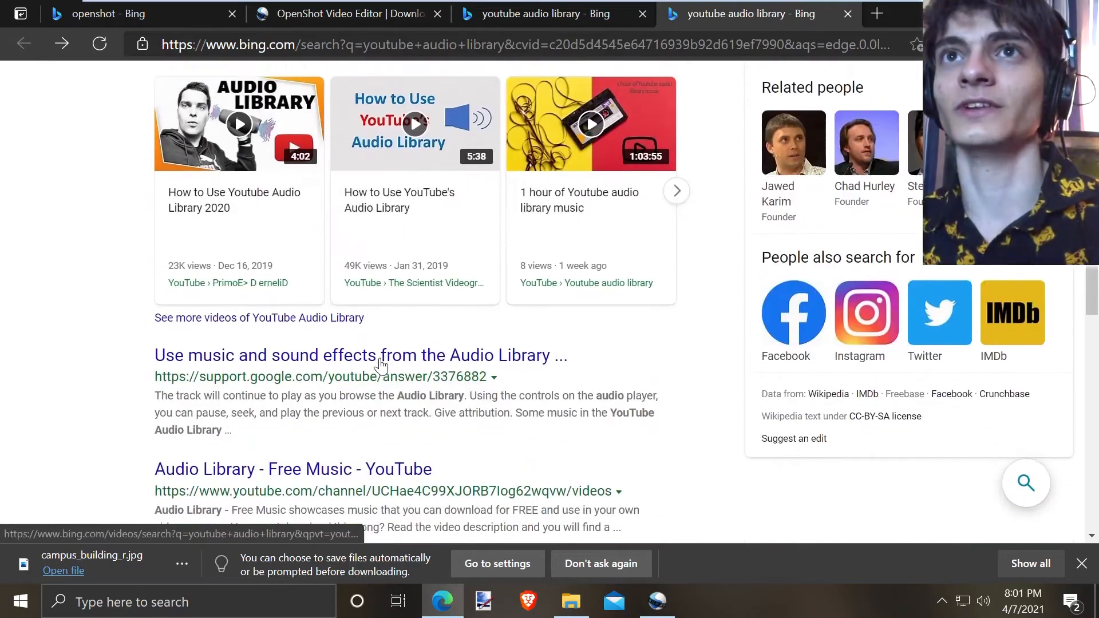
pyautogui.scroll(-4, 382, 367)
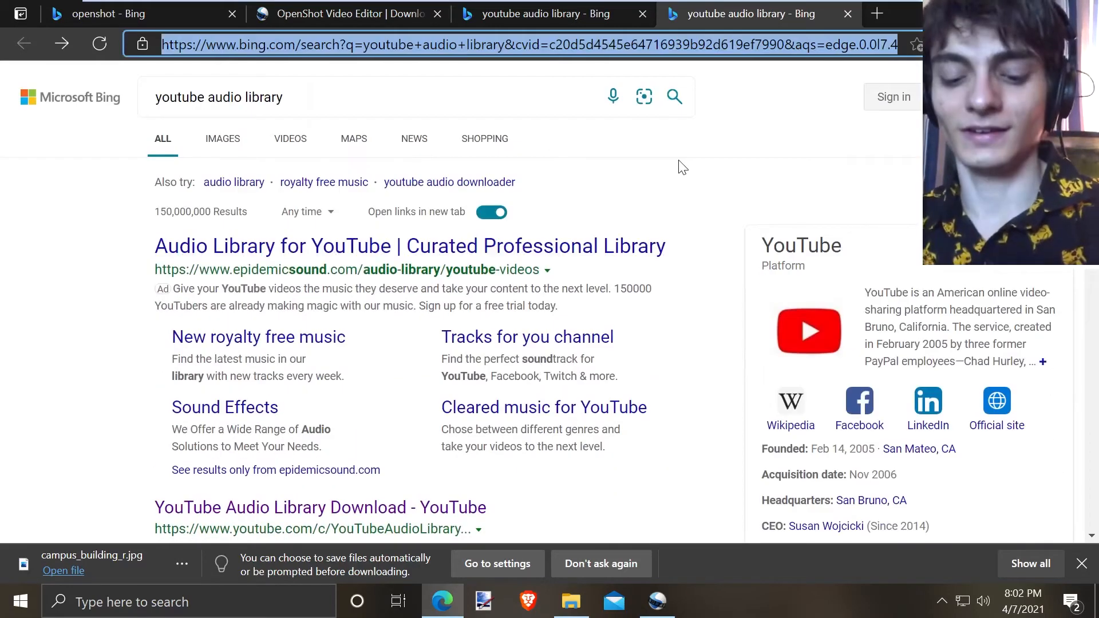
# Go to google.com and search for "youtube audio library".
pyautogui.write('google.com')
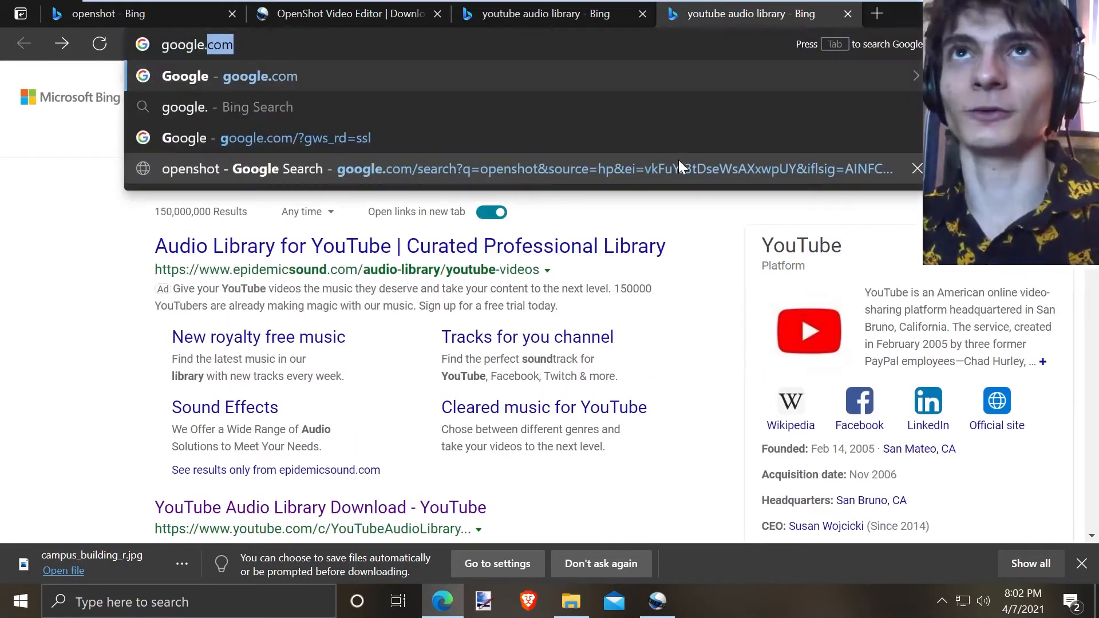
pyautogui.press('Return')
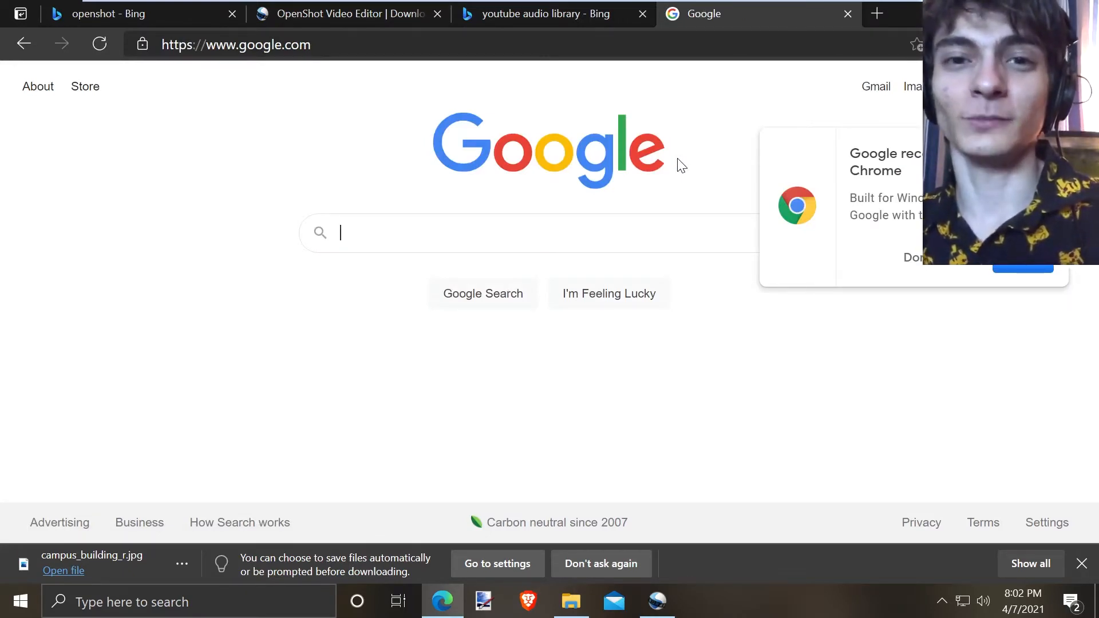
pyautogui.write('youtube a')
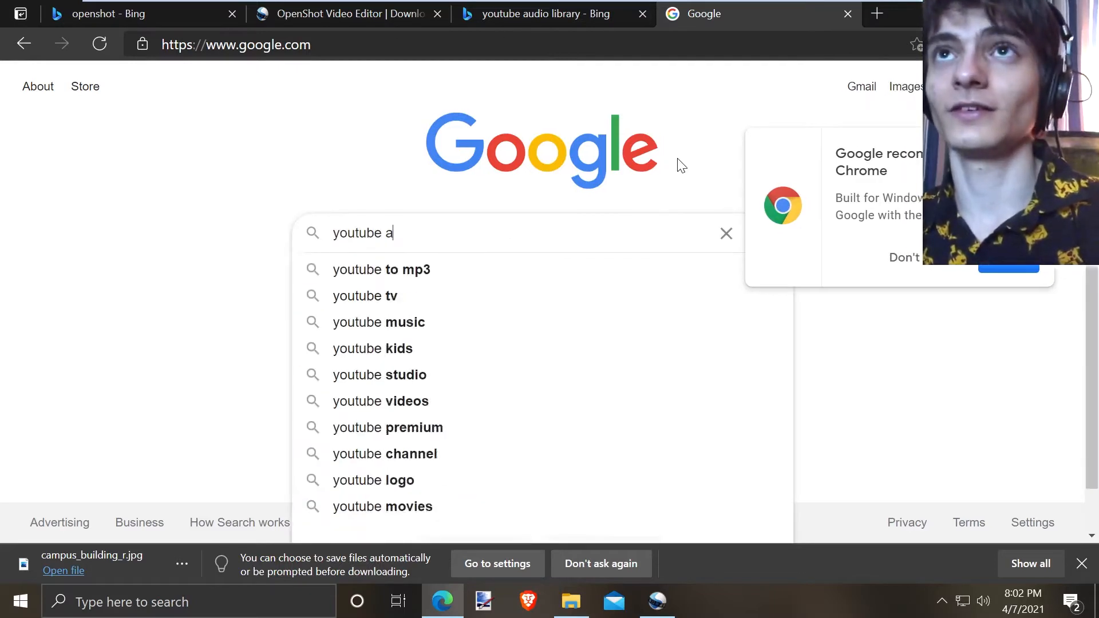
pyautogui.write('udio library')
pyautogui.press('Return')
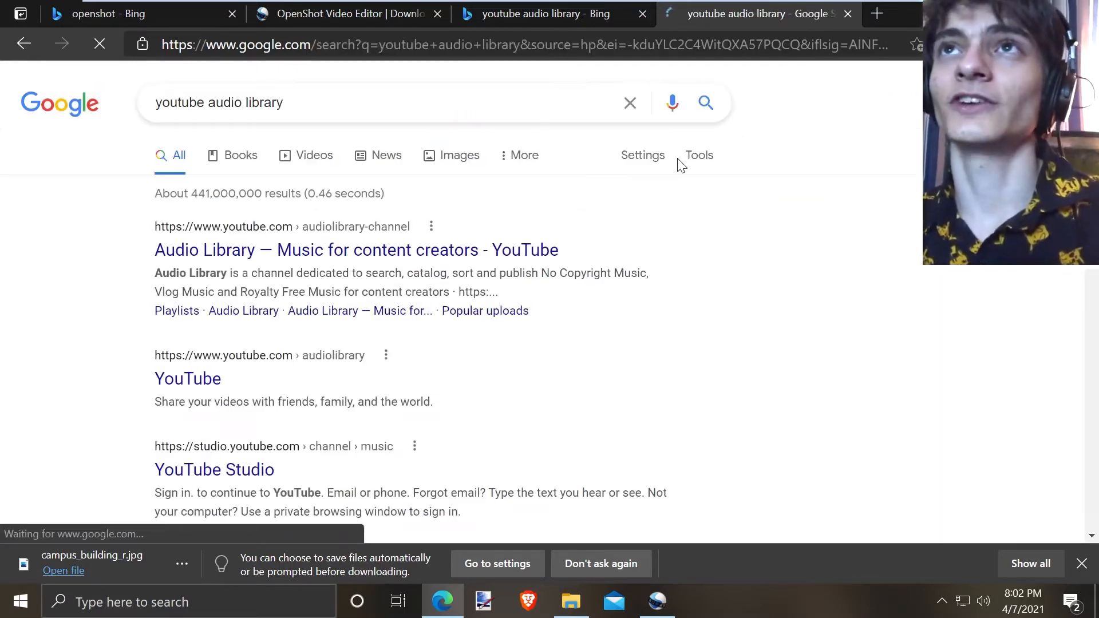
# Open the YouTube Studio result, sign in to the Google account, and dismiss the audio library's welcome message.
pyautogui.click(438, 250)
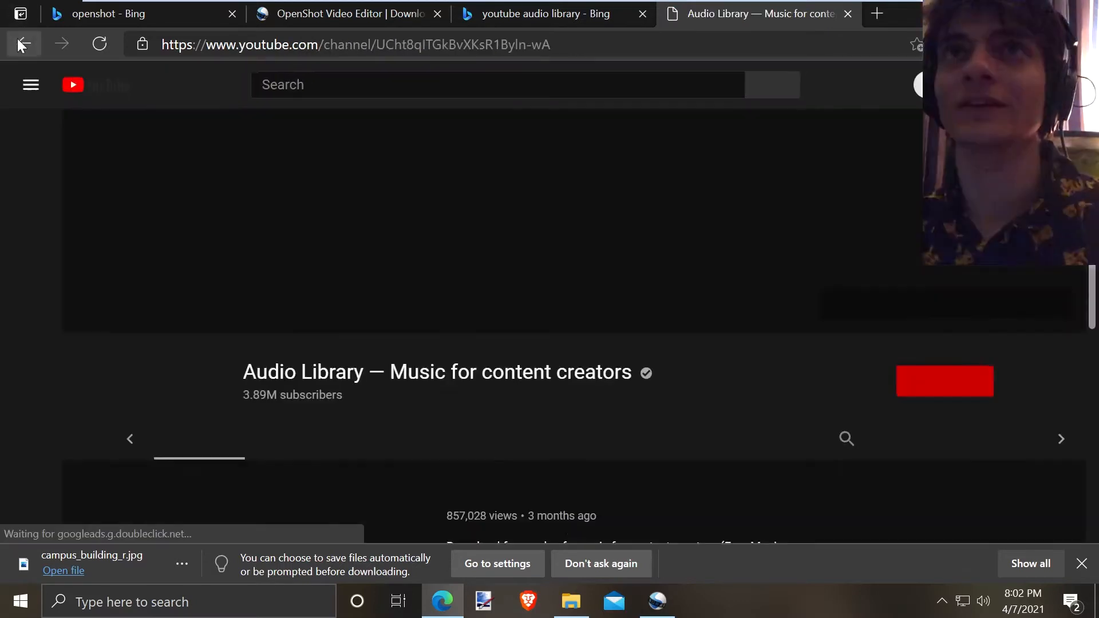
pyautogui.click(18, 40)
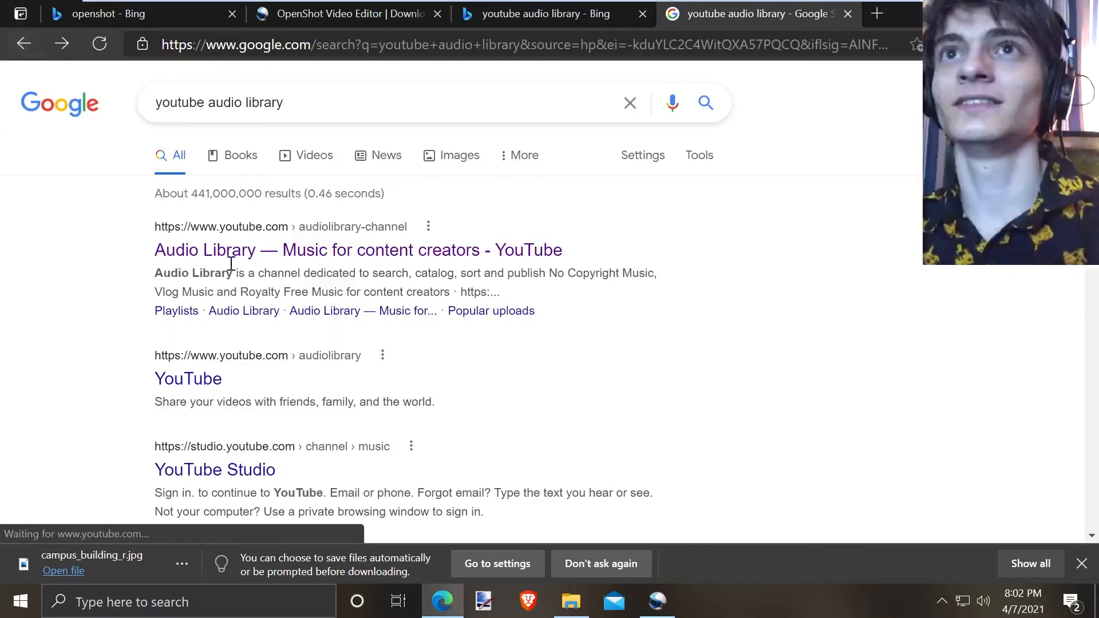
pyautogui.click(189, 477)
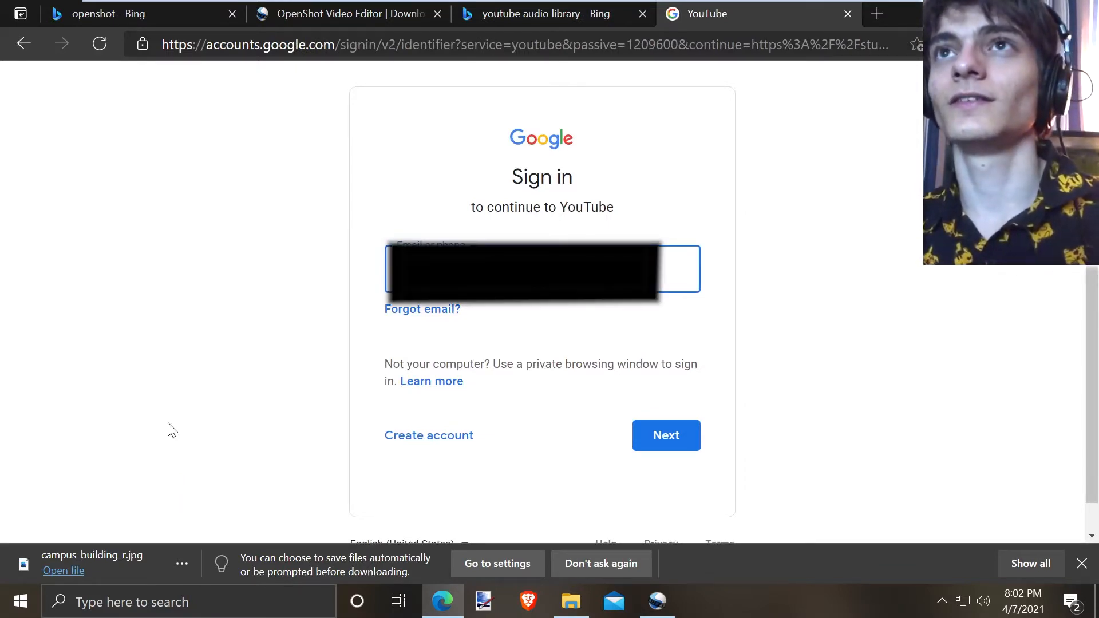
pyautogui.press('Return')
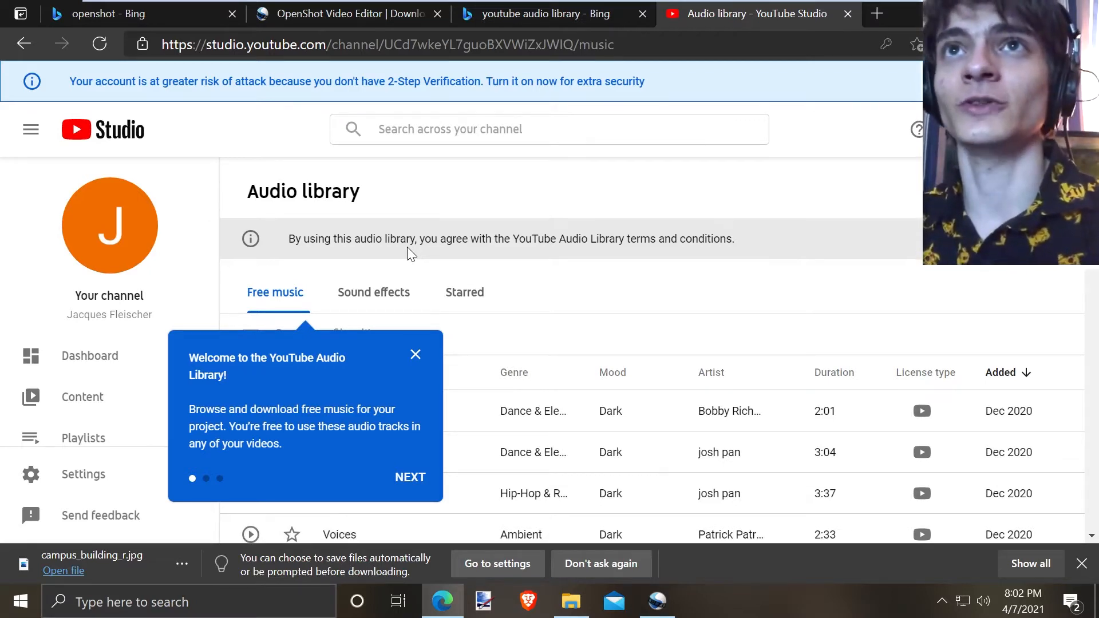
pyautogui.click(415, 354)
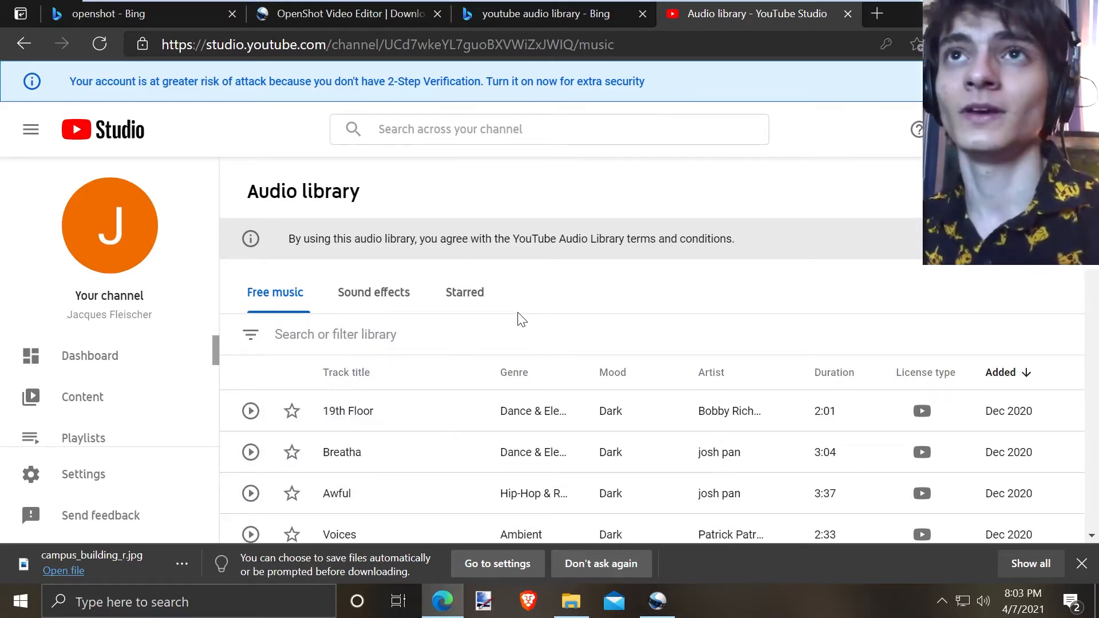
# Browse the free music list, highlight the title Cat Shat in the Box, and preview the track Yah Yah.
pyautogui.scroll(-2, 521, 320)
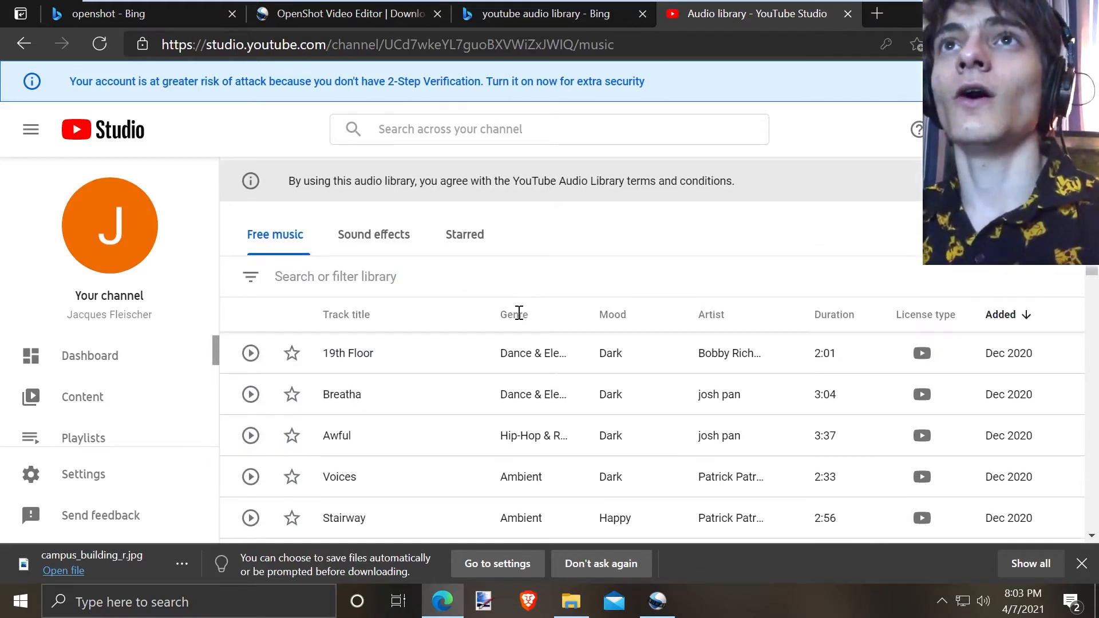
pyautogui.scroll(-3, 538, 372)
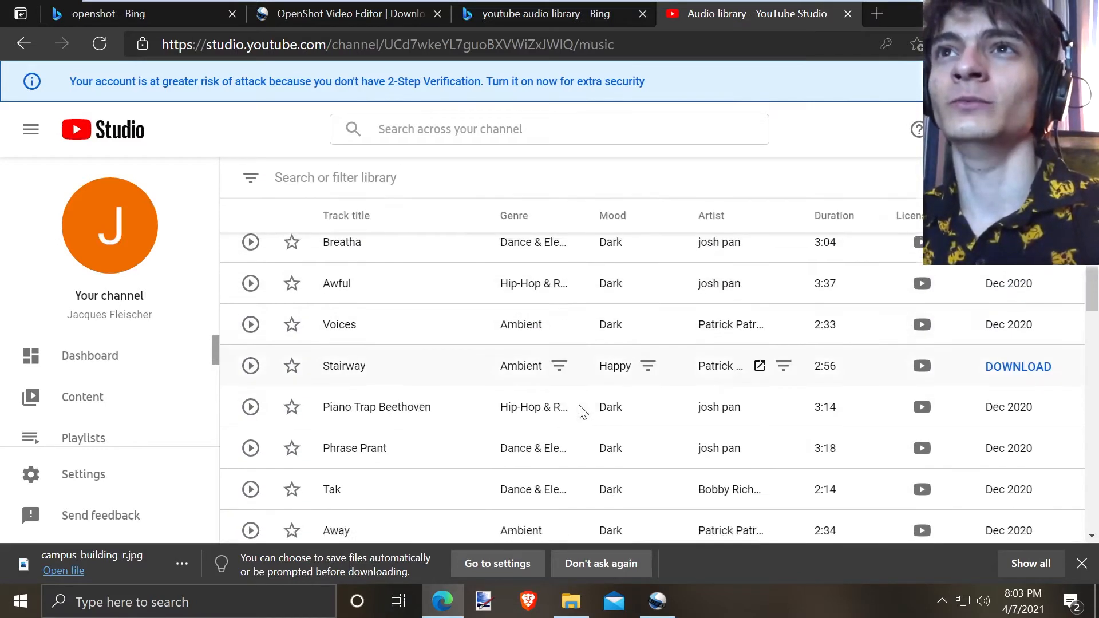
pyautogui.scroll(3, 580, 409)
pyautogui.scroll(-5, 608, 309)
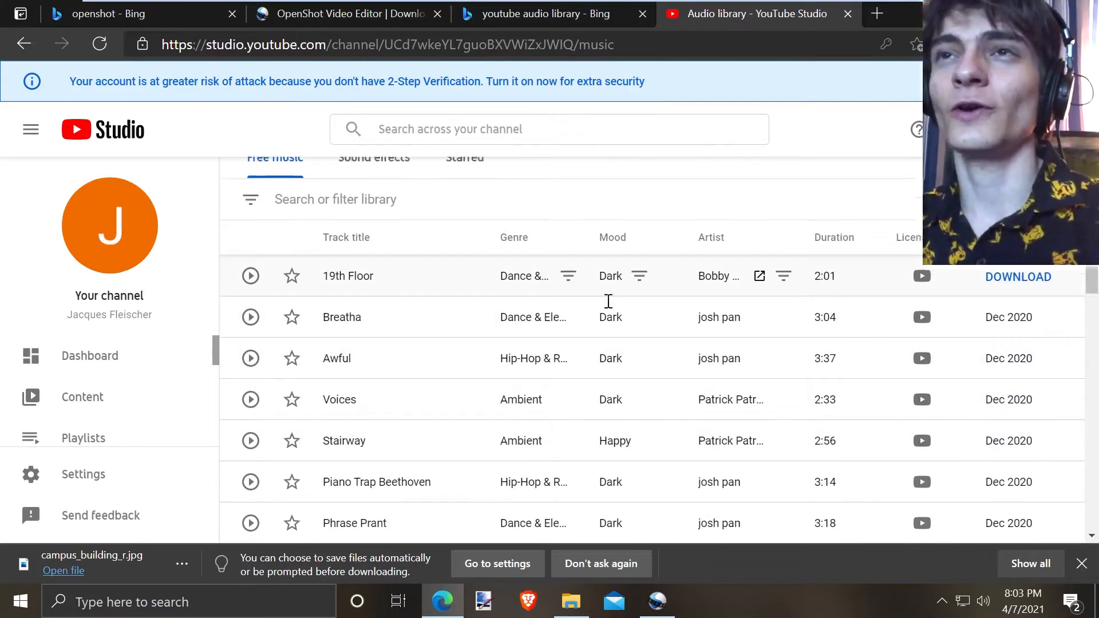
pyautogui.scroll(-3, 610, 367)
pyautogui.scroll(1, 612, 286)
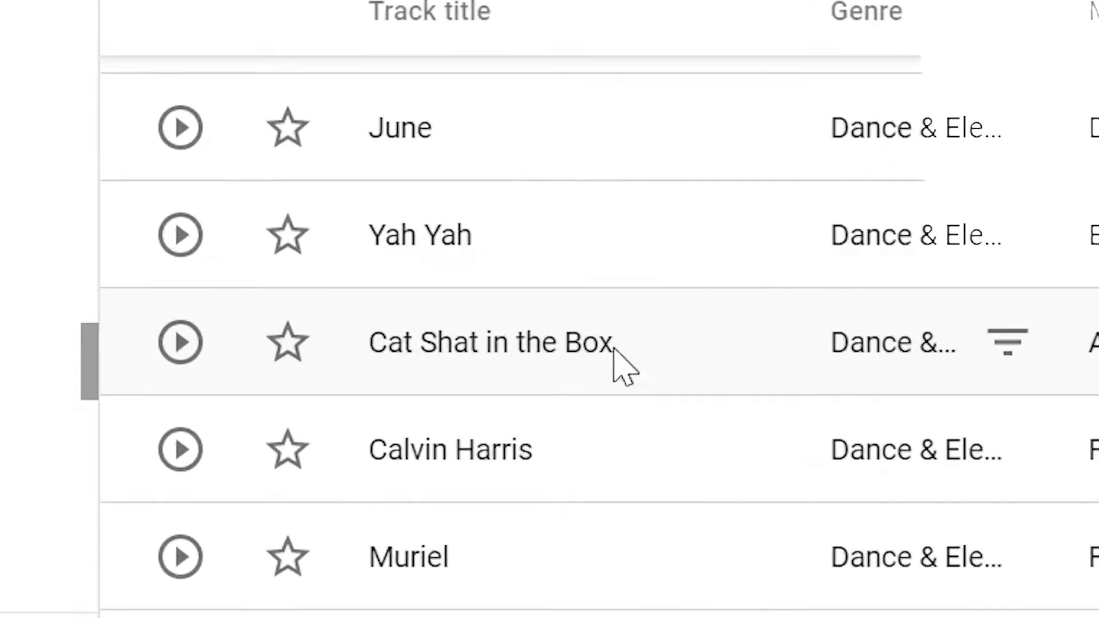
pyautogui.moveTo(418, 350); pyautogui.dragTo(325, 356)
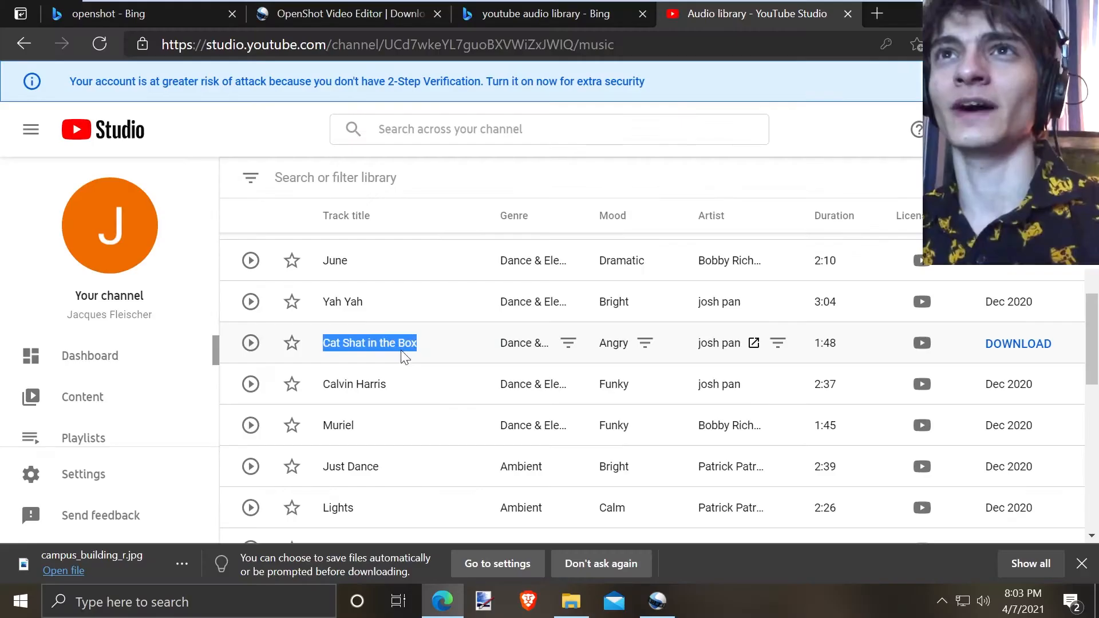
pyautogui.click(850, 379)
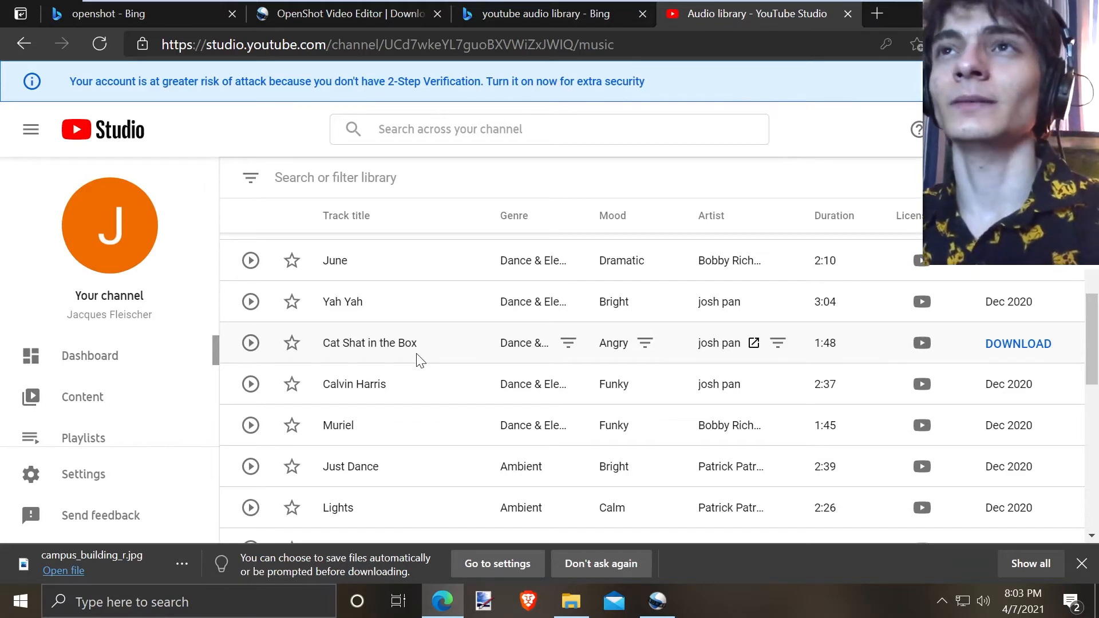
pyautogui.click(250, 302)
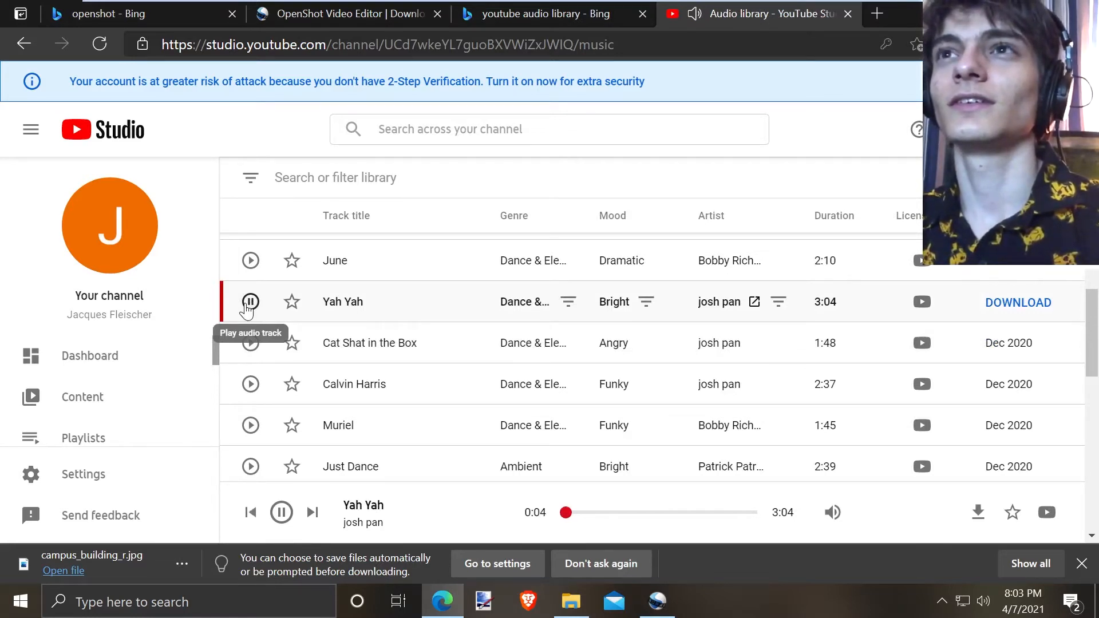
pyautogui.click(282, 508)
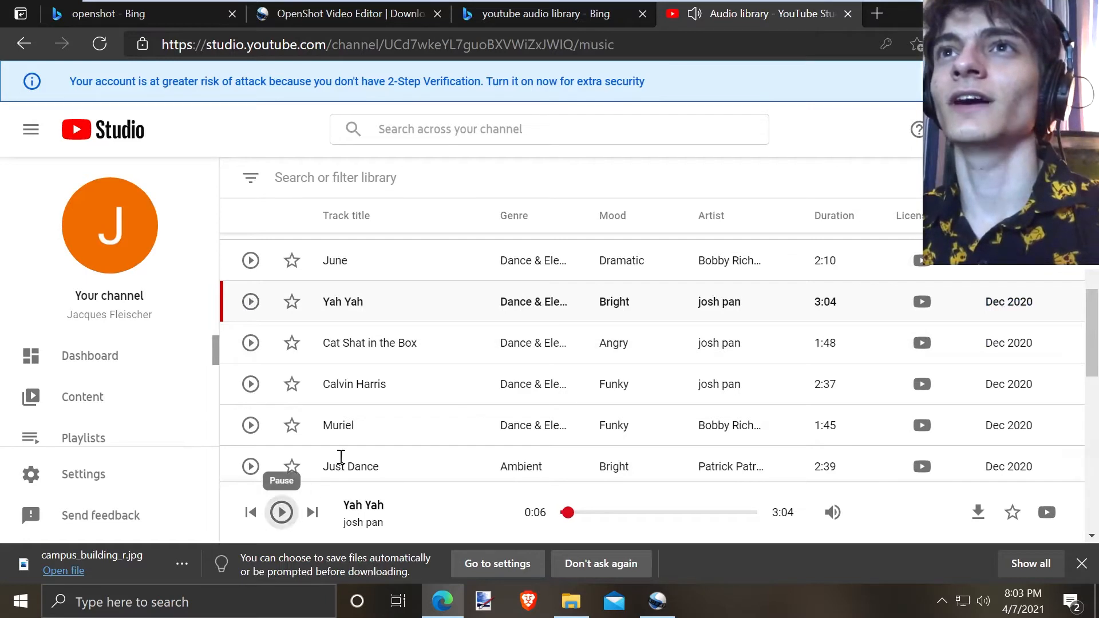
# Search the free music library for "france" and look over the matching tracks.
pyautogui.scroll(5, 407, 317)
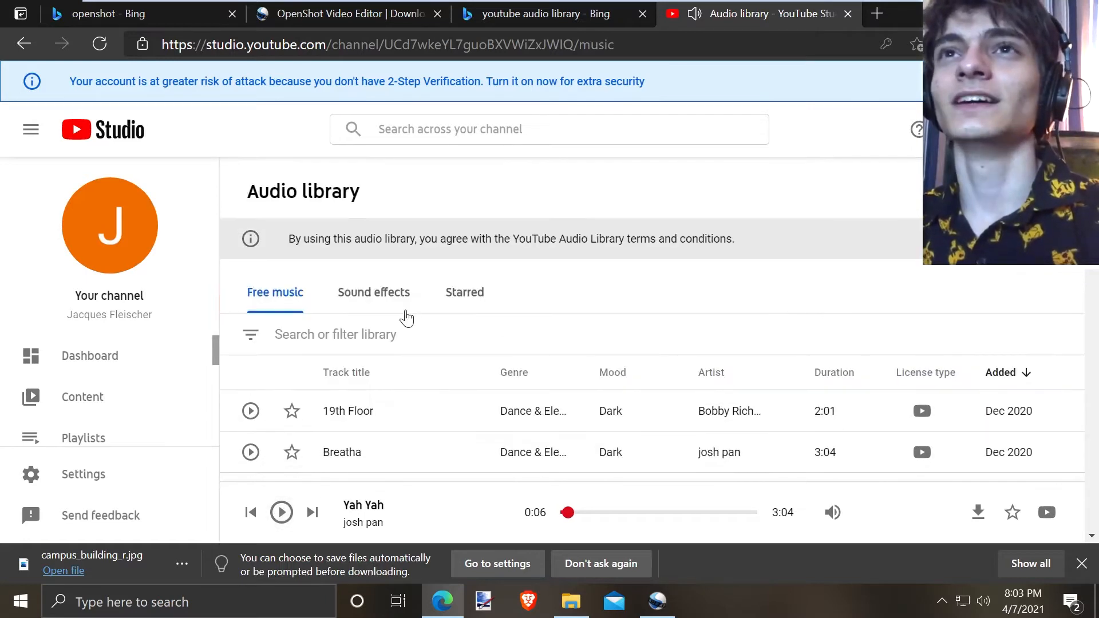
pyautogui.click(424, 338)
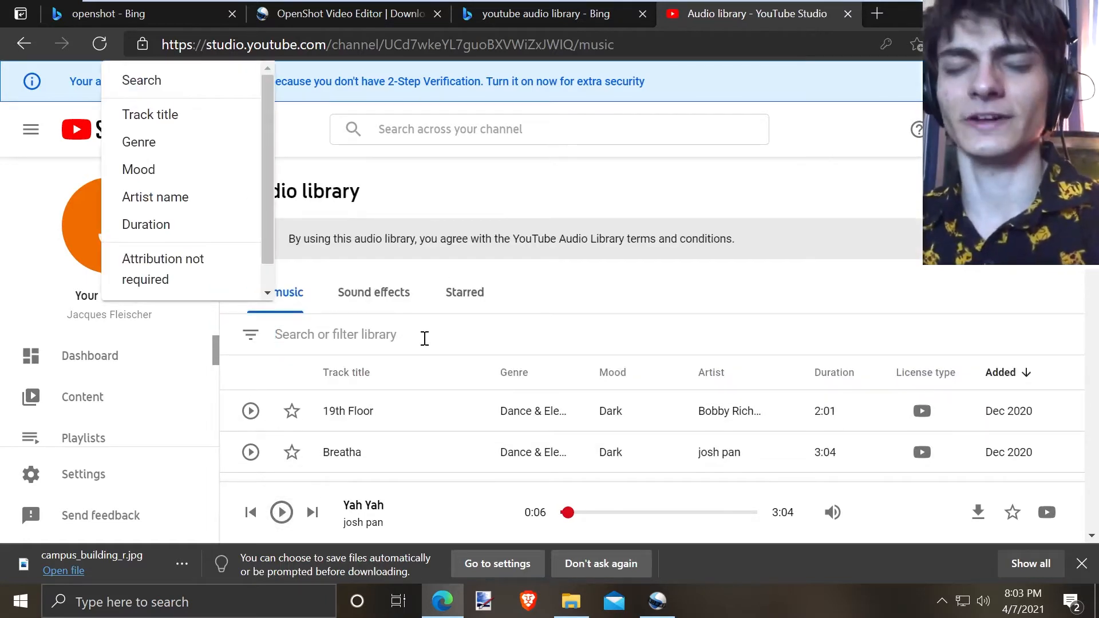
pyautogui.write('france')
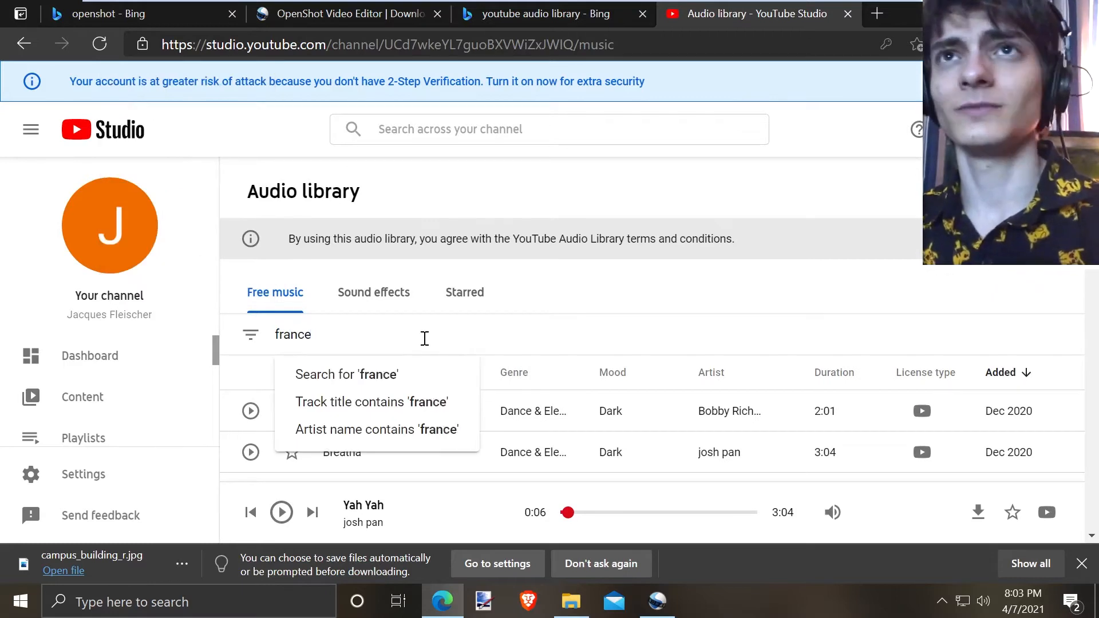
pyautogui.press('Return')
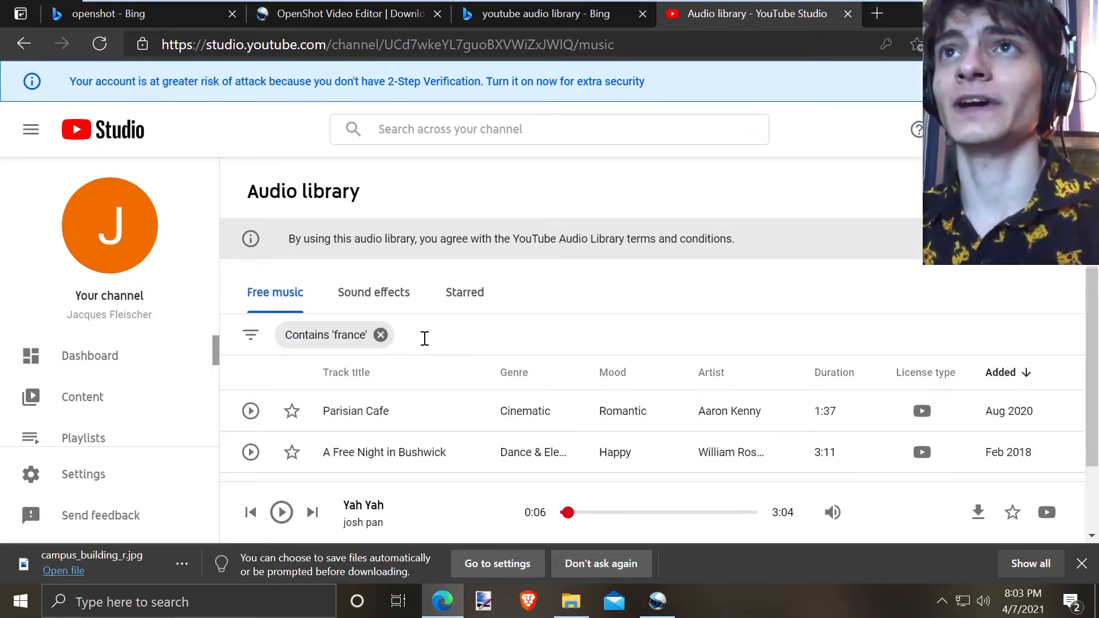
pyautogui.scroll(-1, 424, 337)
pyautogui.scroll(-1, 422, 343)
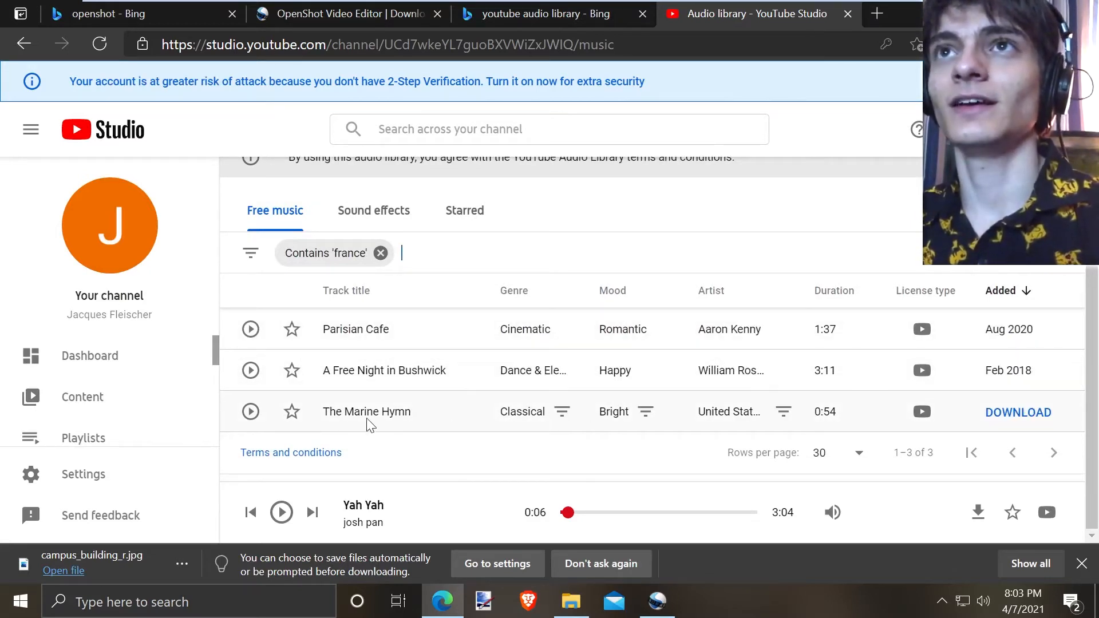
# Preview The Marine Hymn and A Free Night in Bushwick, and download A Free Night in Bushwick.
pyautogui.click(259, 421)
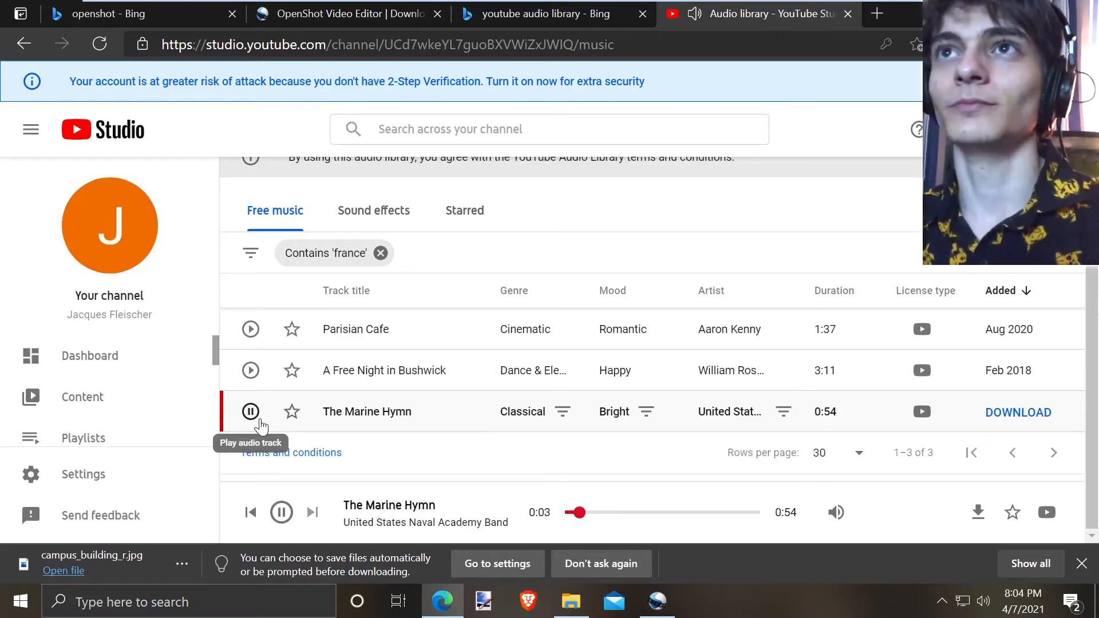
pyautogui.click(251, 412)
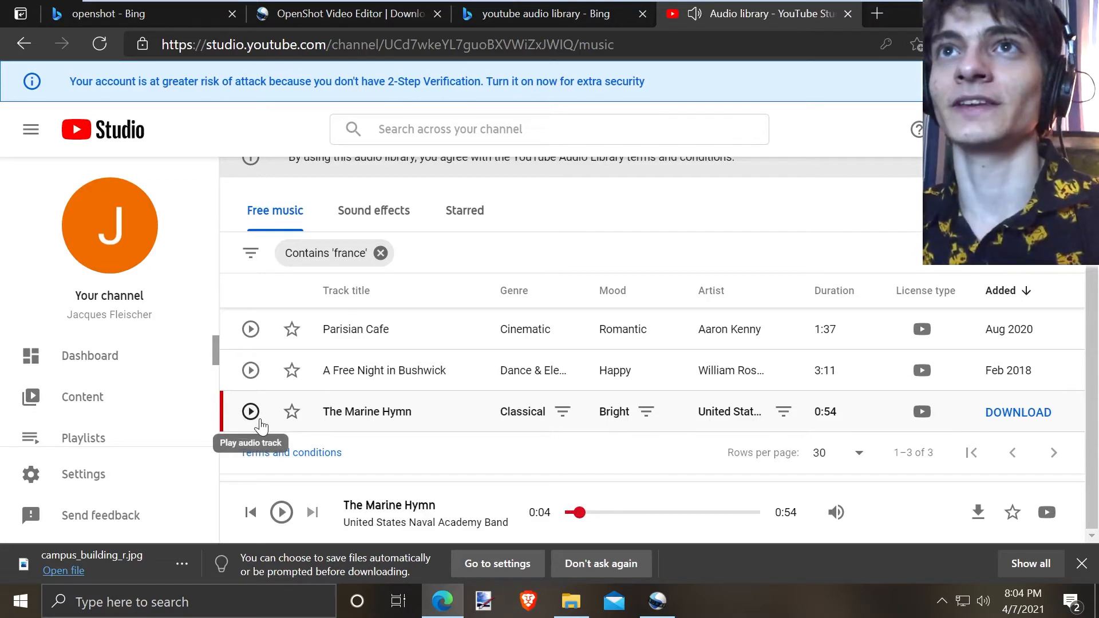
pyautogui.click(252, 372)
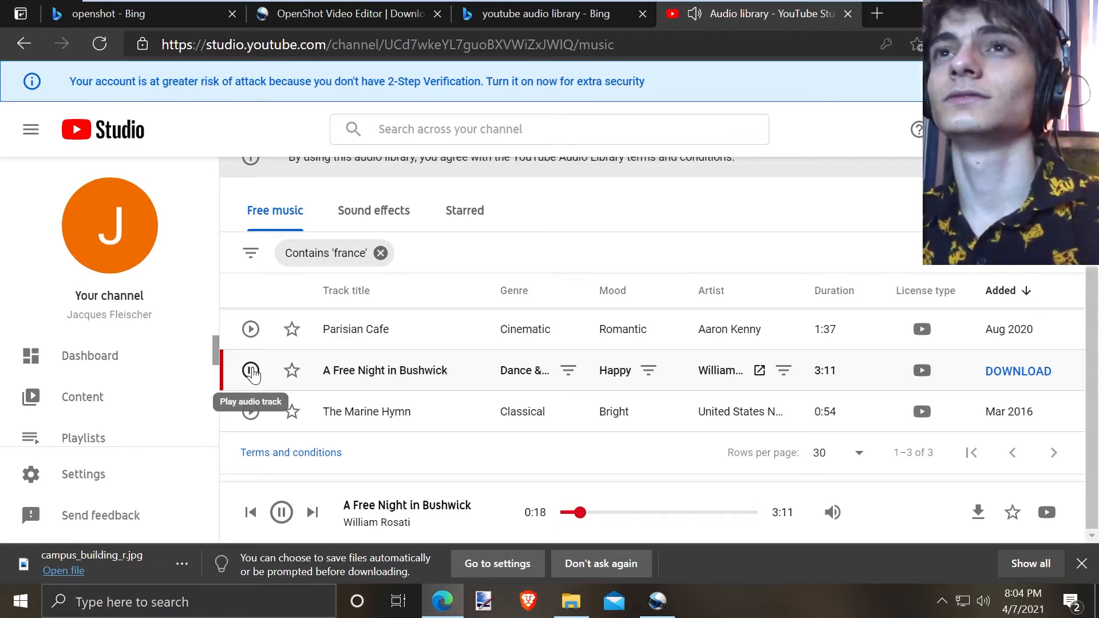
pyautogui.click(280, 513)
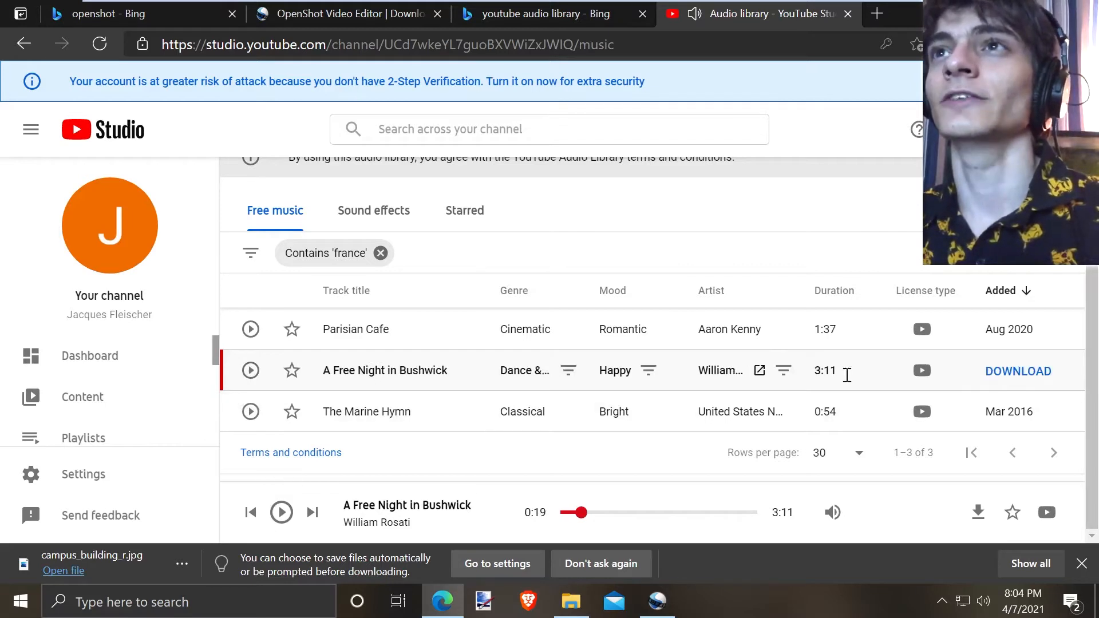
pyautogui.click(1011, 382)
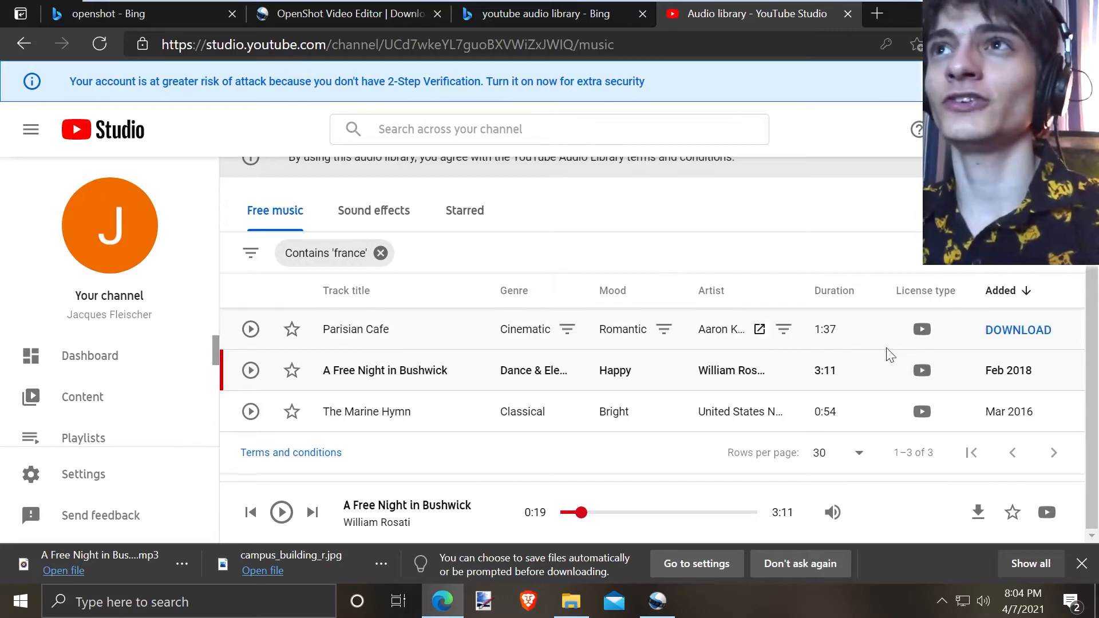
pyautogui.moveTo(922, 372)
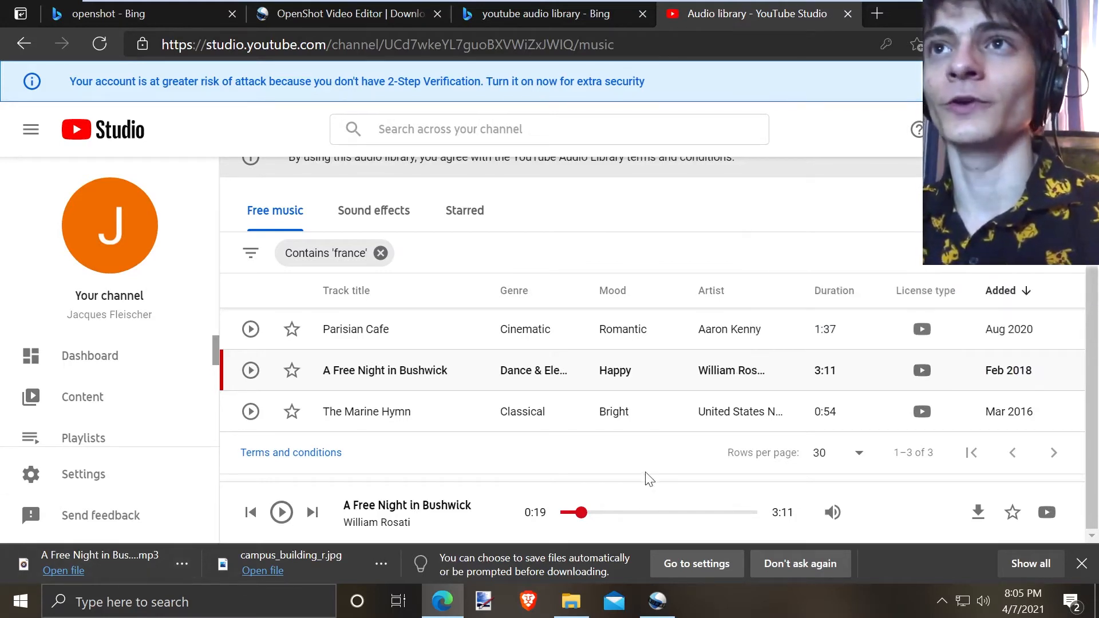
# Switch to OpenShot and import the A Free Night in Bushwick MP3 from the Downloads folder into the project.
pyautogui.click(657, 612)
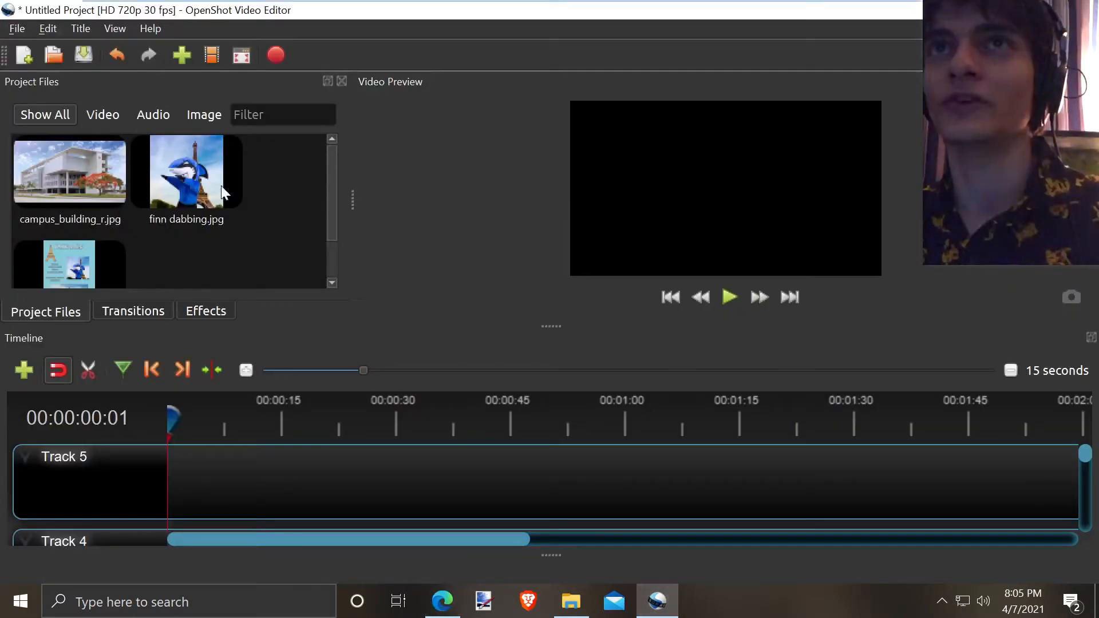
pyautogui.click(14, 27)
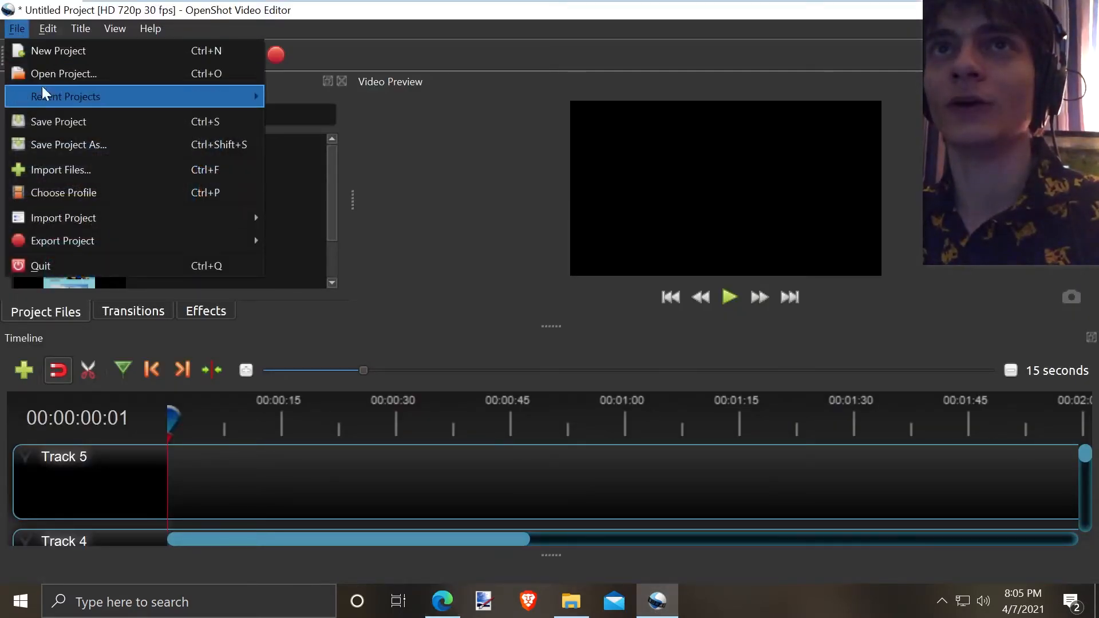
pyautogui.click(57, 169)
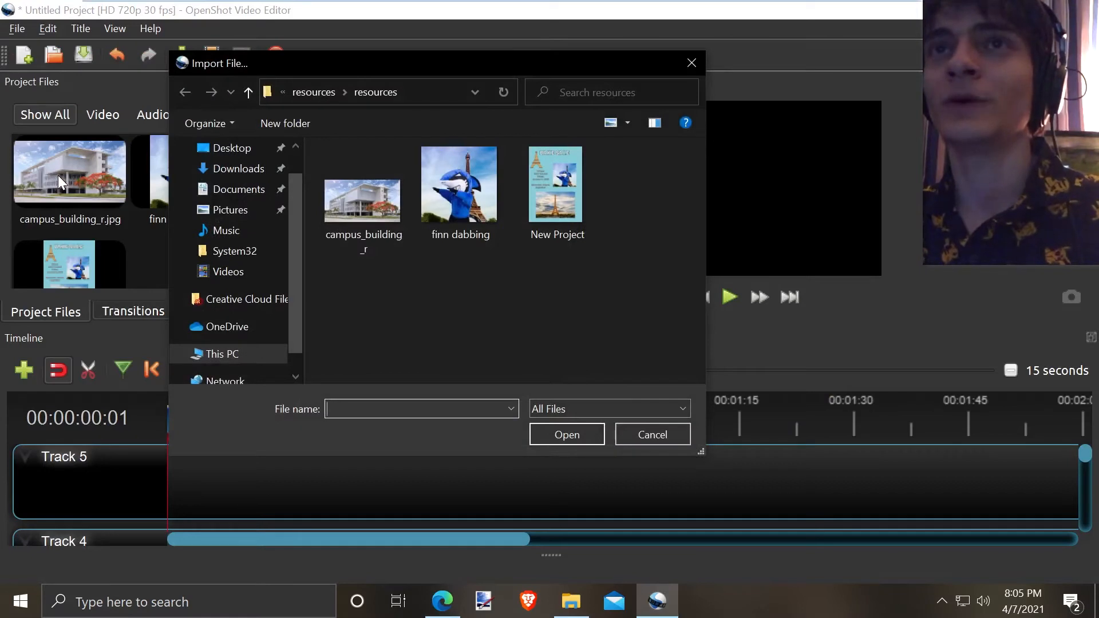
pyautogui.click(229, 172)
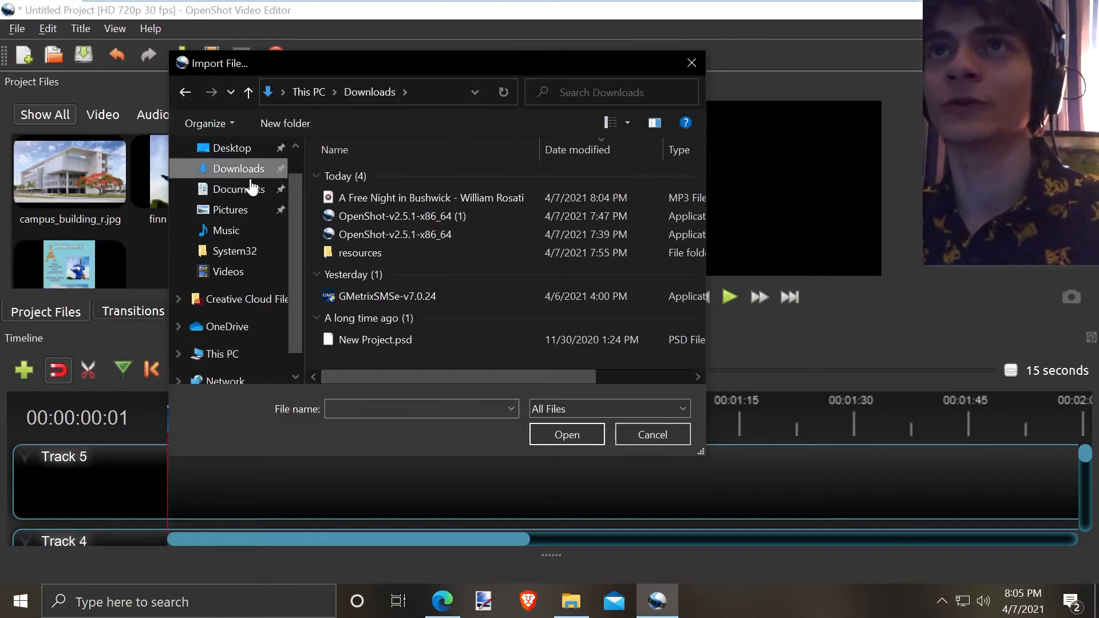
pyautogui.click(357, 199)
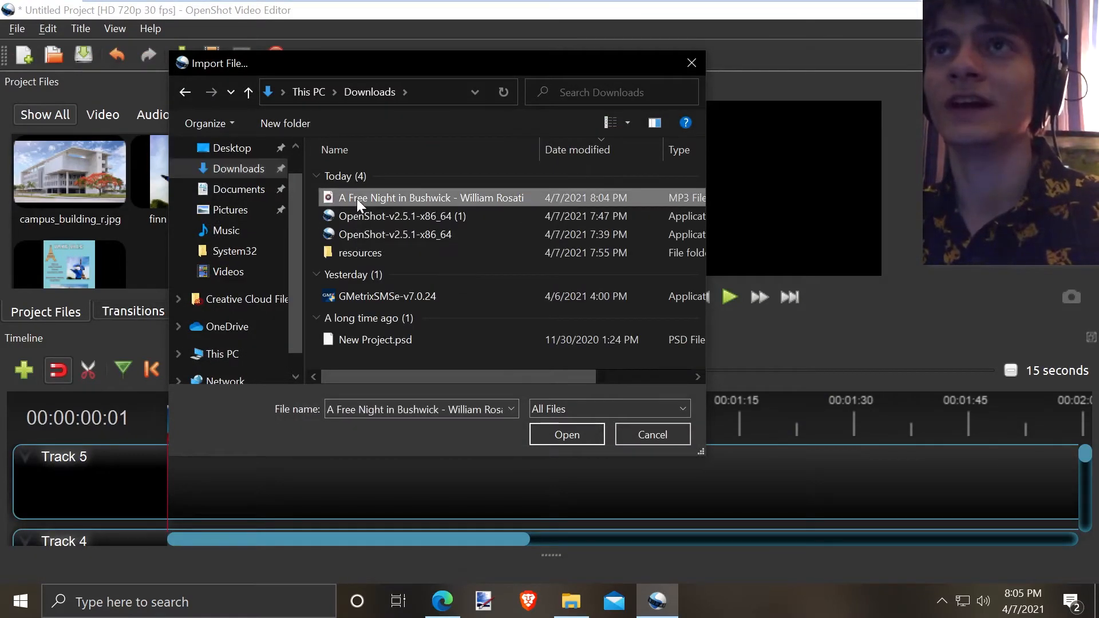
pyautogui.click(537, 437)
pyautogui.scroll(-1, 264, 213)
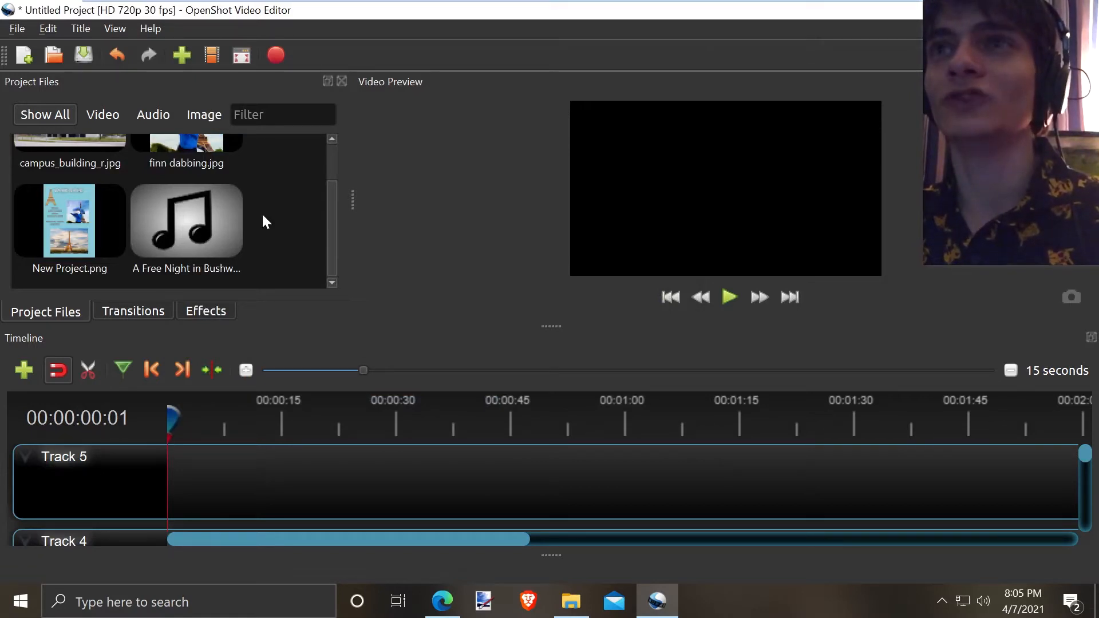
# Place the A Free Night in Bushwick audio at the start of Track 4, preview its opening, and return the playhead to the start.
pyautogui.moveTo(544, 321); pyautogui.dragTo(549, 276)
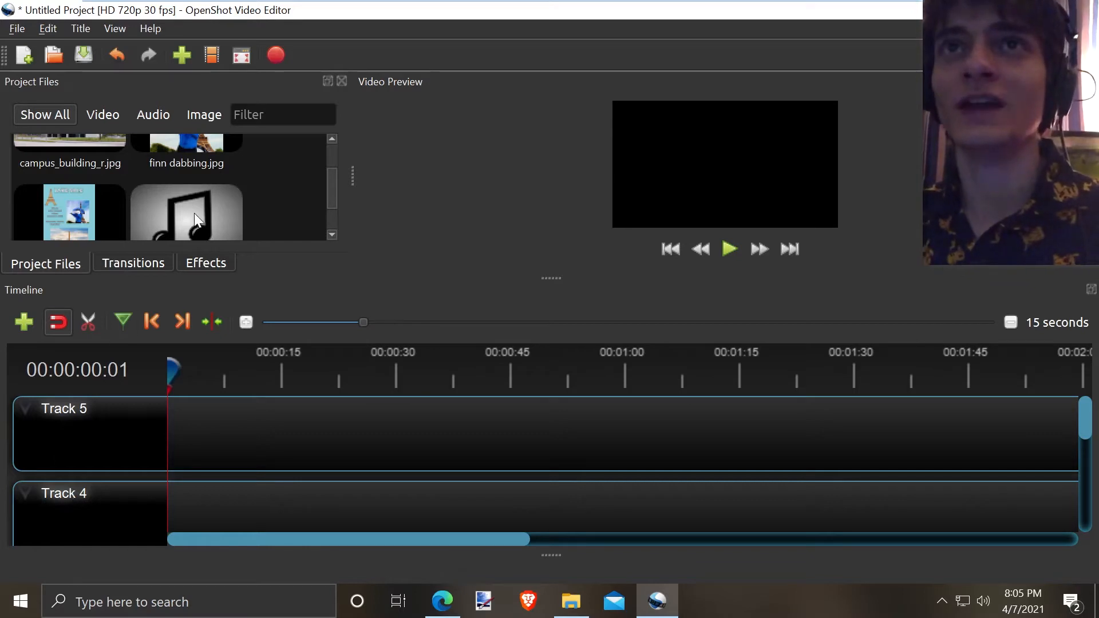
pyautogui.moveTo(195, 212); pyautogui.dragTo(143, 520)
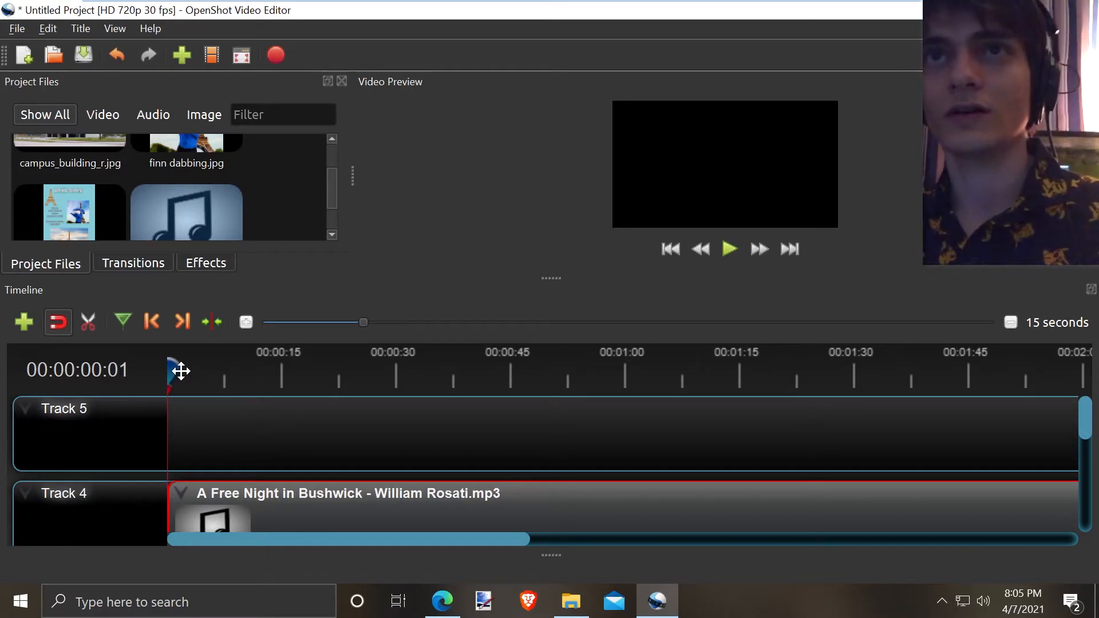
pyautogui.press('space')
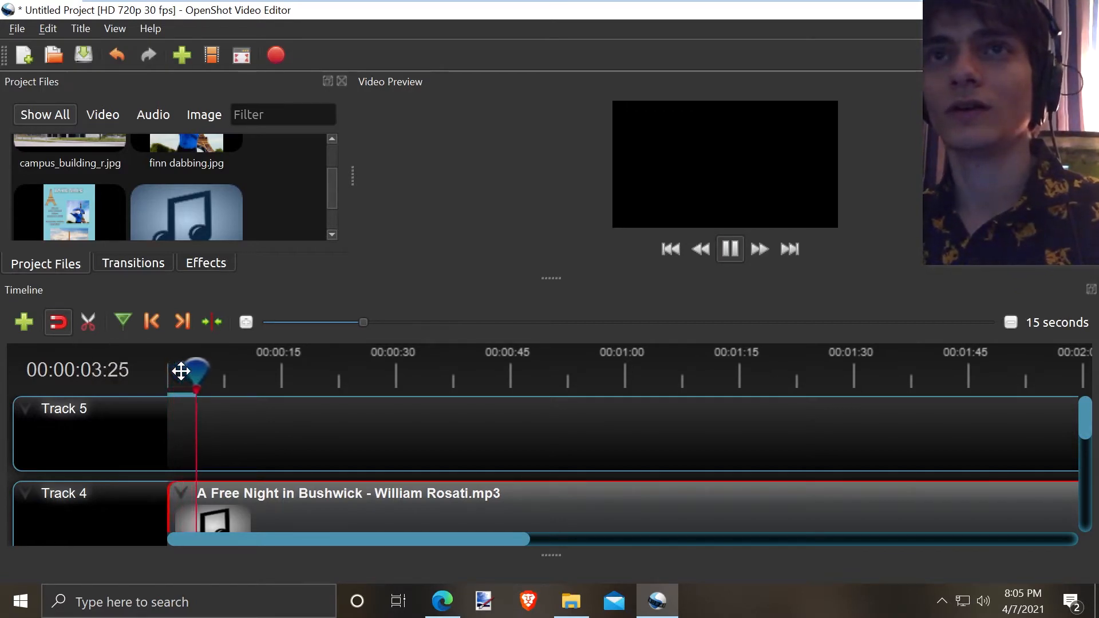
pyautogui.press('space')
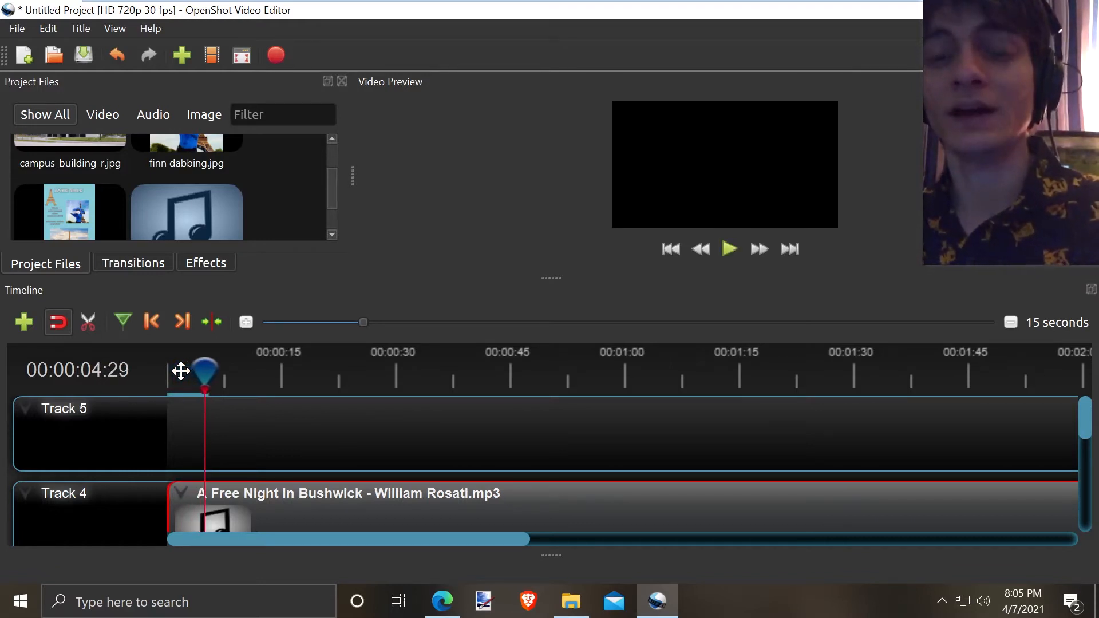
pyautogui.click(181, 371)
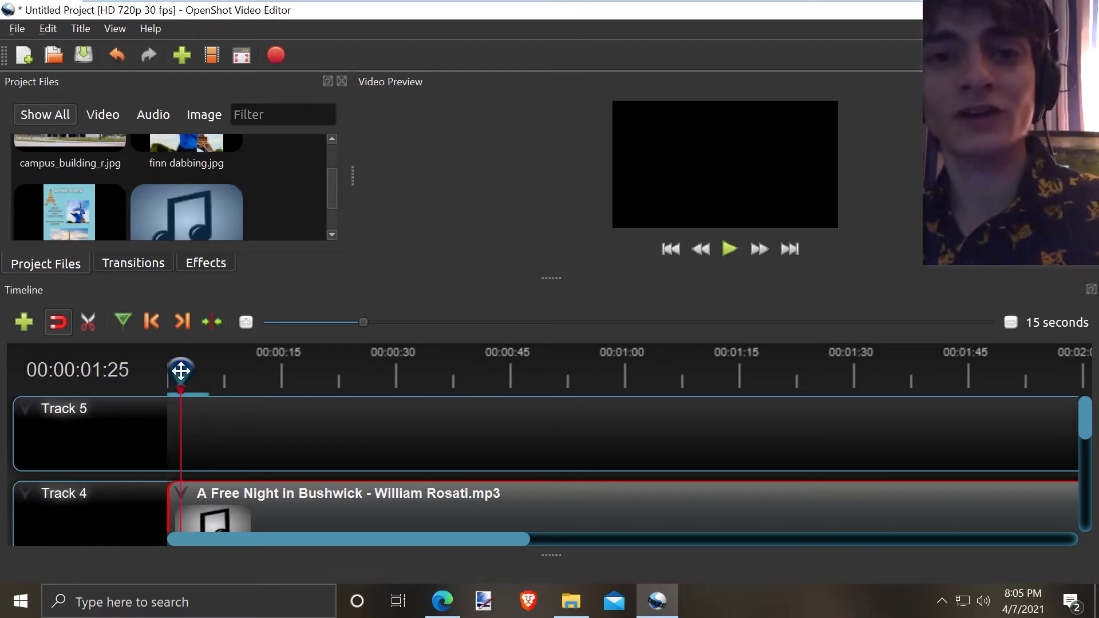
pyautogui.press('space')
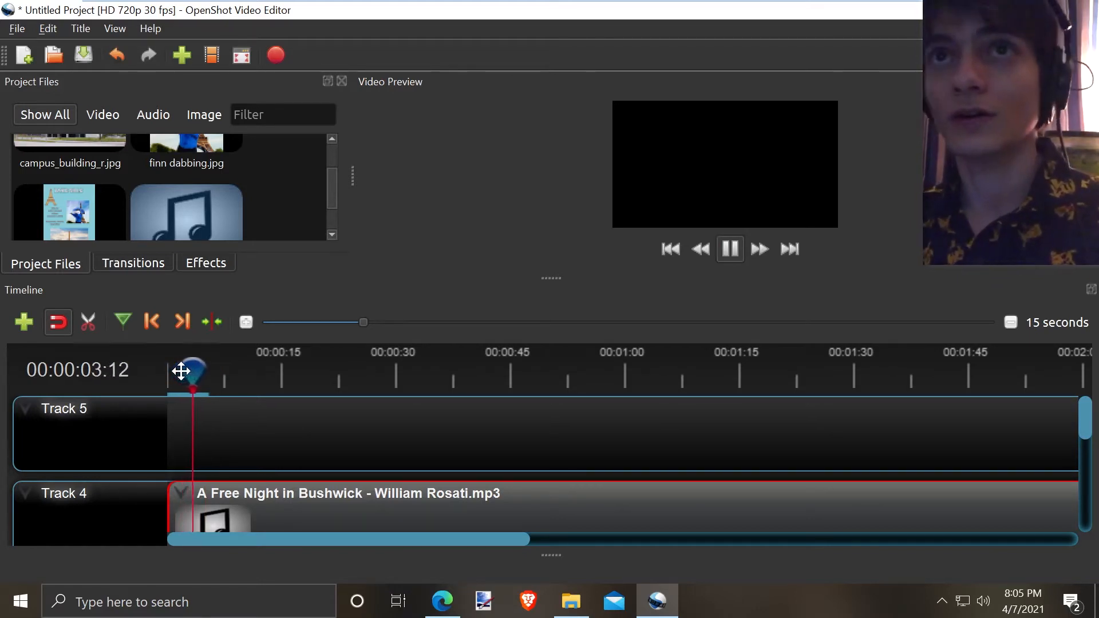
pyautogui.press('space')
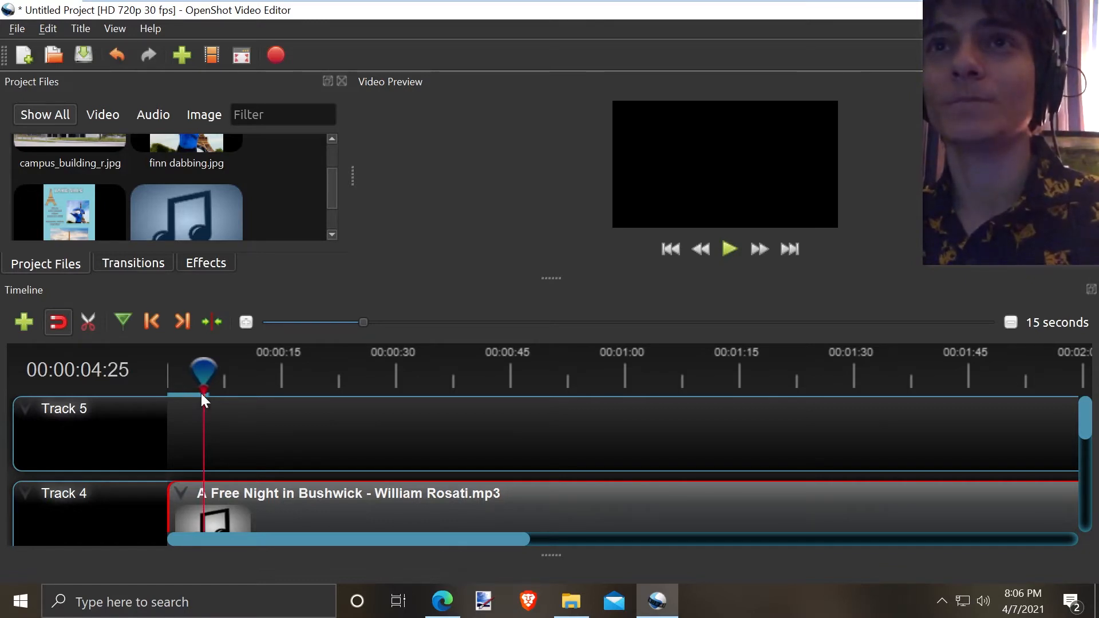
pyautogui.moveTo(203, 375); pyautogui.dragTo(164, 402)
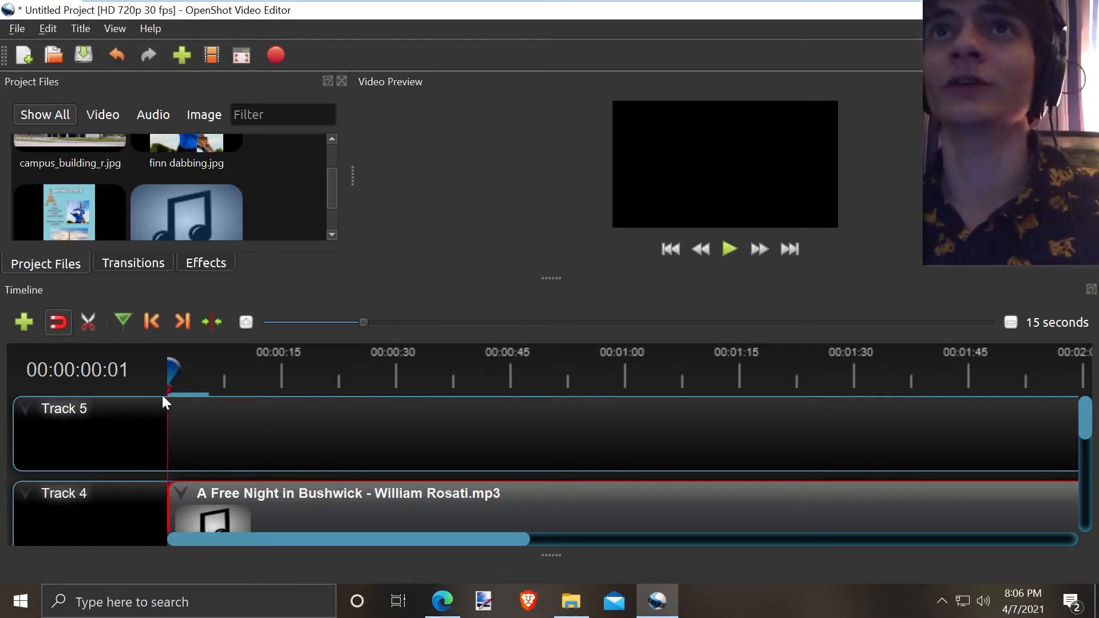
# Open the title editor and look through its templates, previewing Film rating 1, Bubbles 1 and Camera border.
pyautogui.click(206, 262)
pyautogui.click(76, 27)
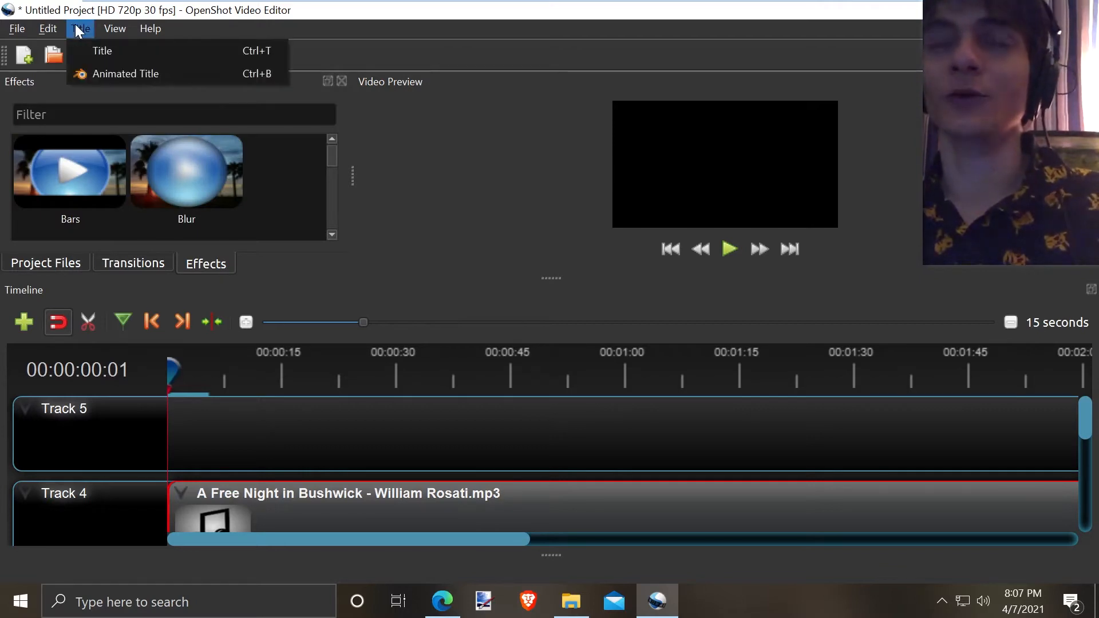
pyautogui.click(87, 44)
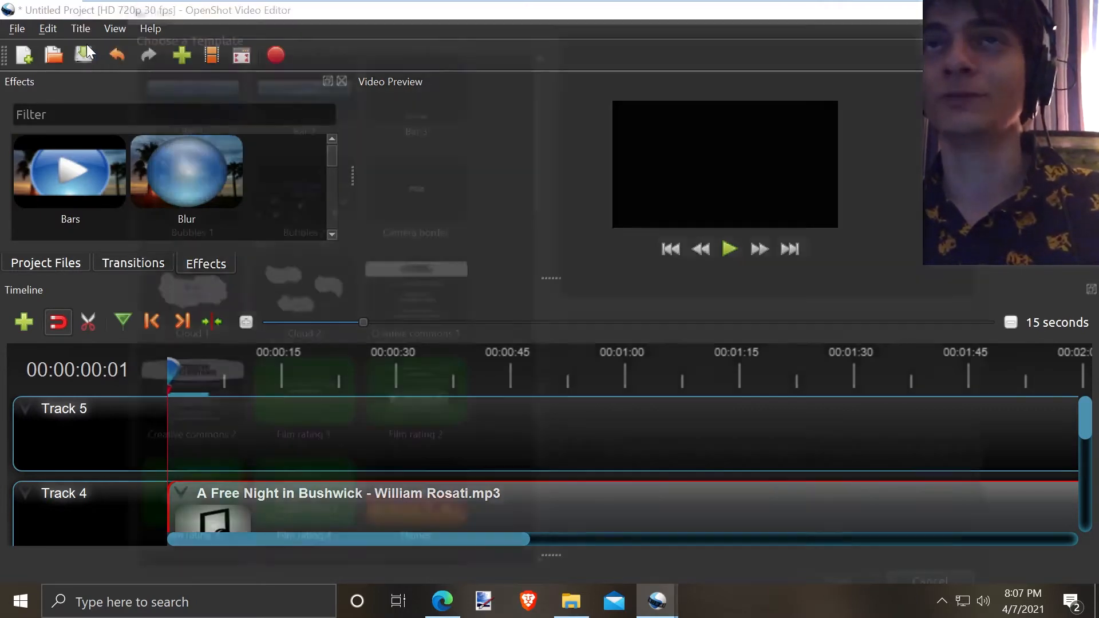
pyautogui.scroll(-4, 472, 246)
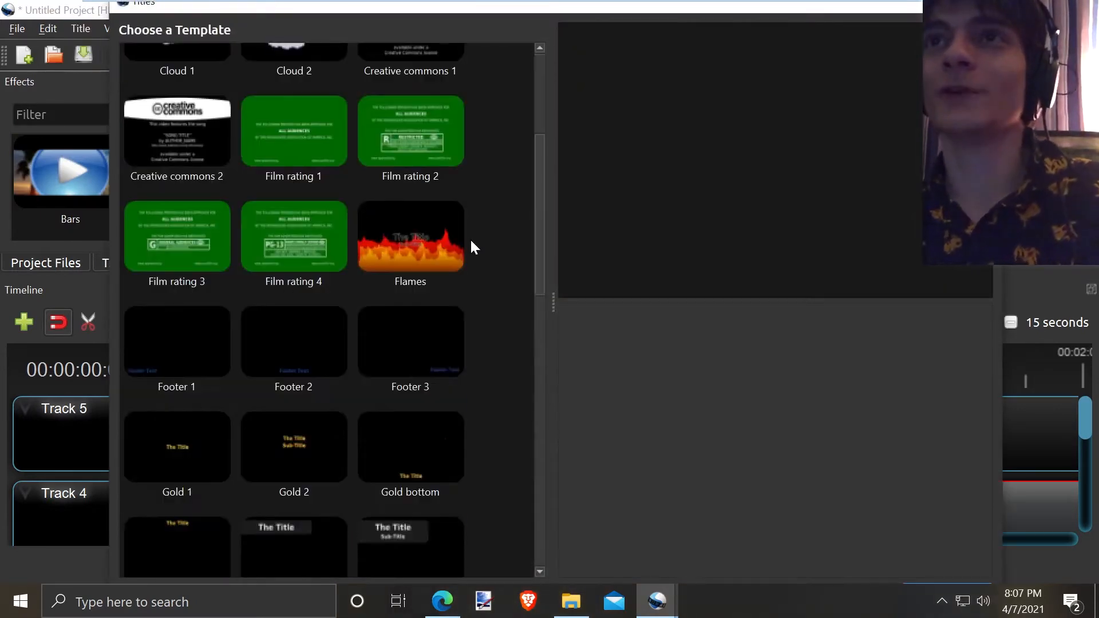
pyautogui.scroll(-13, 474, 229)
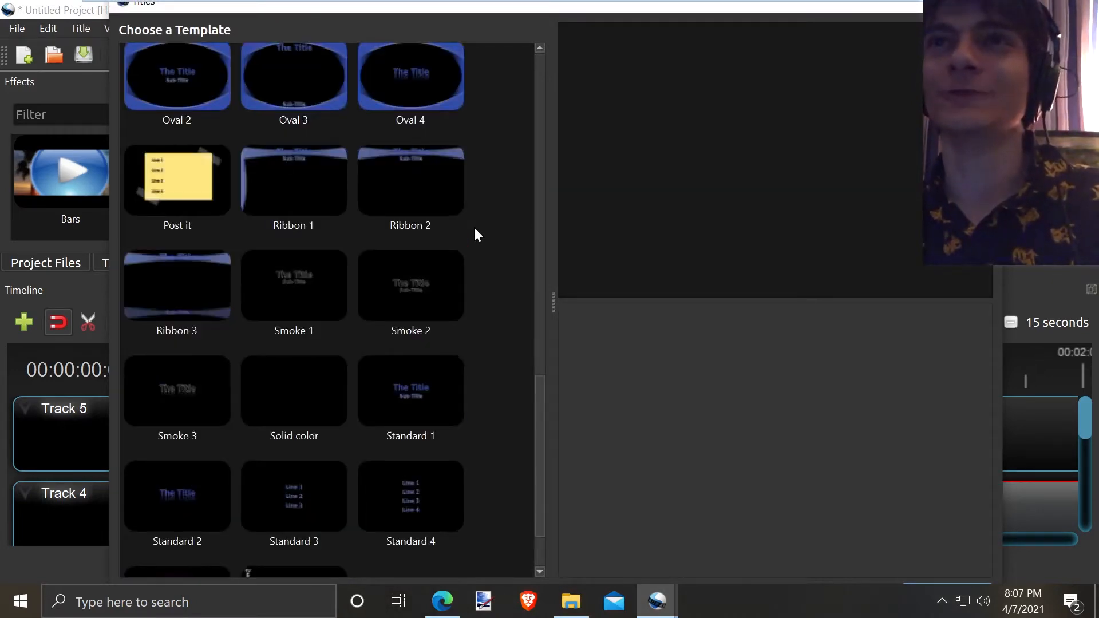
pyautogui.scroll(10, 471, 248)
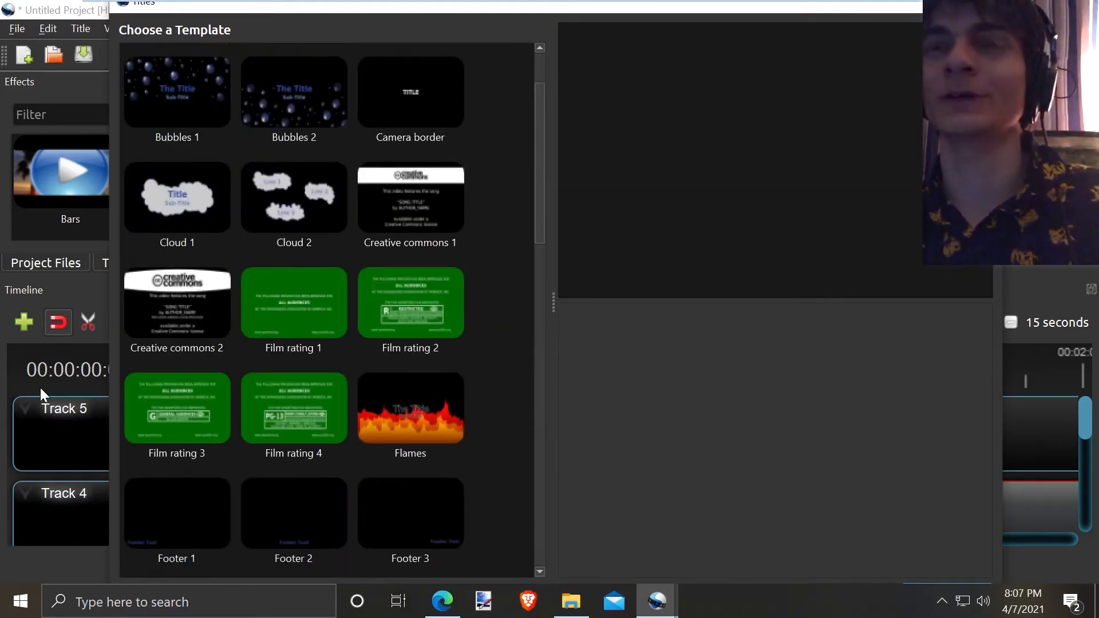
pyautogui.click(275, 293)
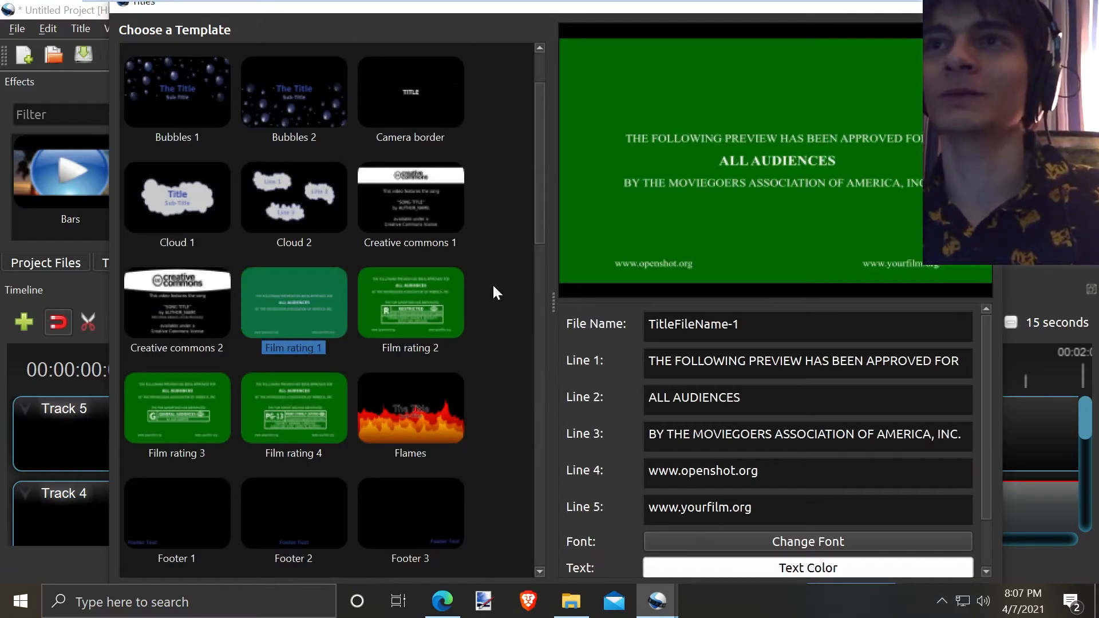
pyautogui.click(190, 123)
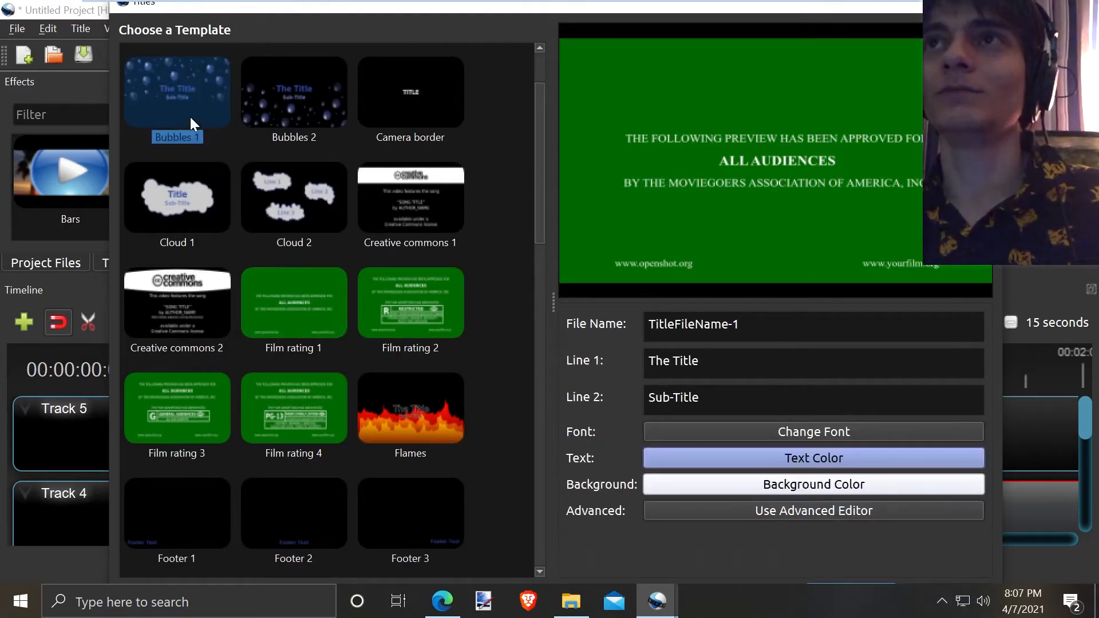
pyautogui.click(418, 102)
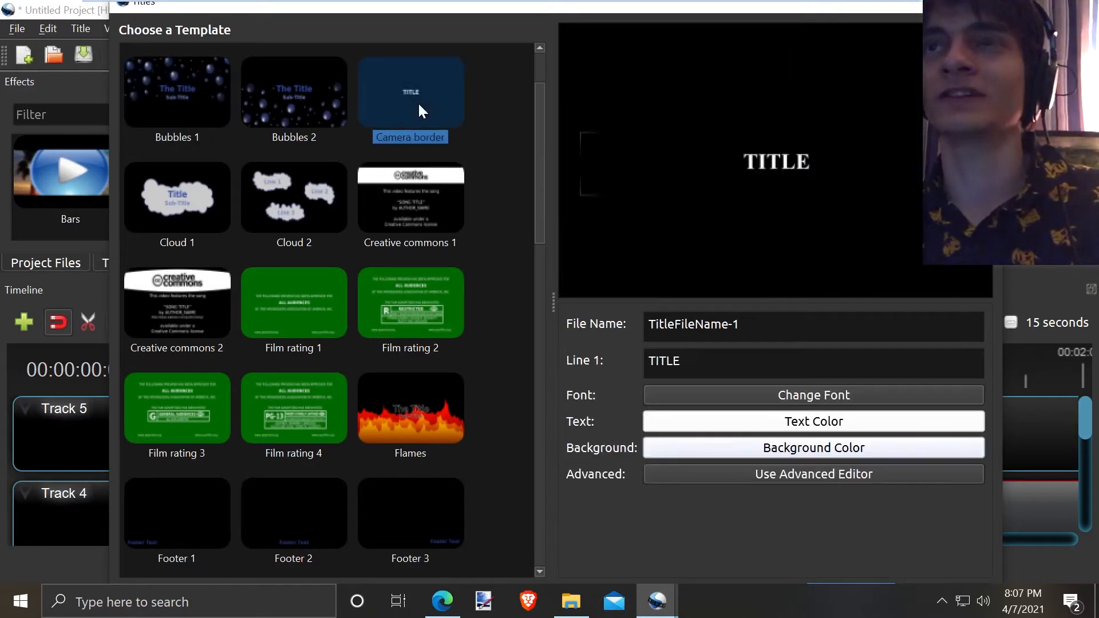
pyautogui.scroll(-15, 189, 458)
# Create a title from the Sunset template with the text "Craving French pastries?" and save it.
pyautogui.click(187, 480)
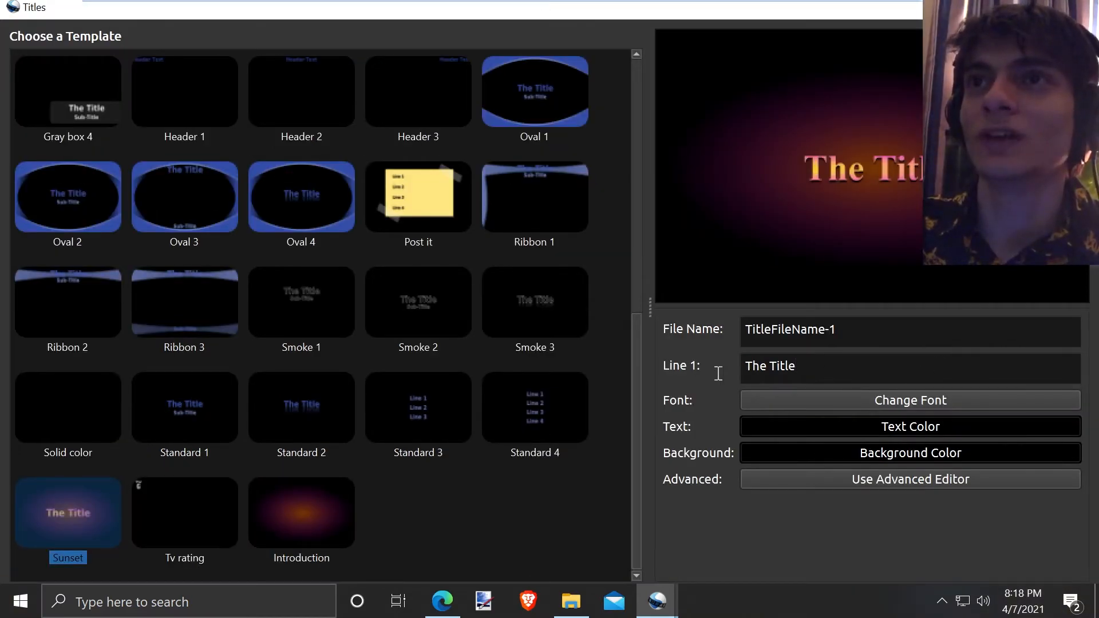
pyautogui.moveTo(859, 380); pyautogui.dragTo(700, 368)
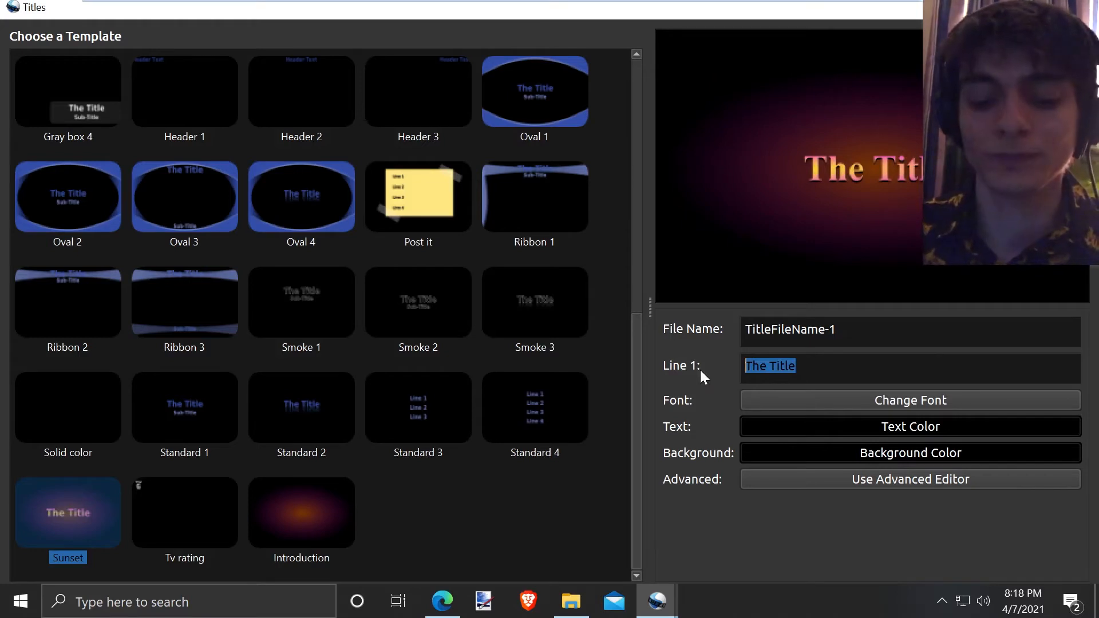
pyautogui.write('Craving F')
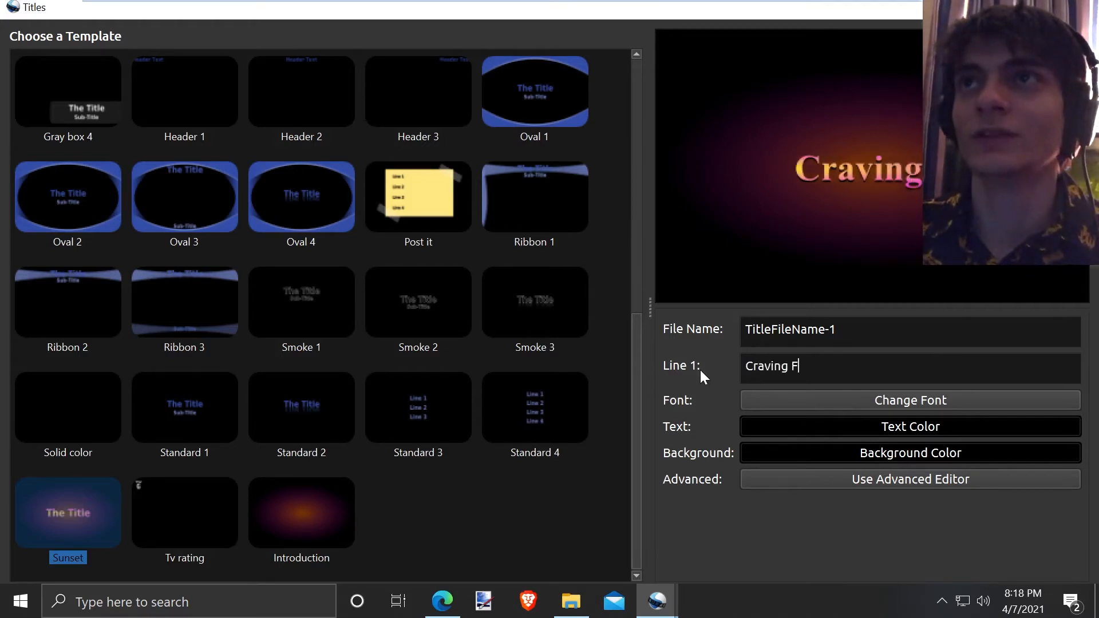
pyautogui.write('rench')
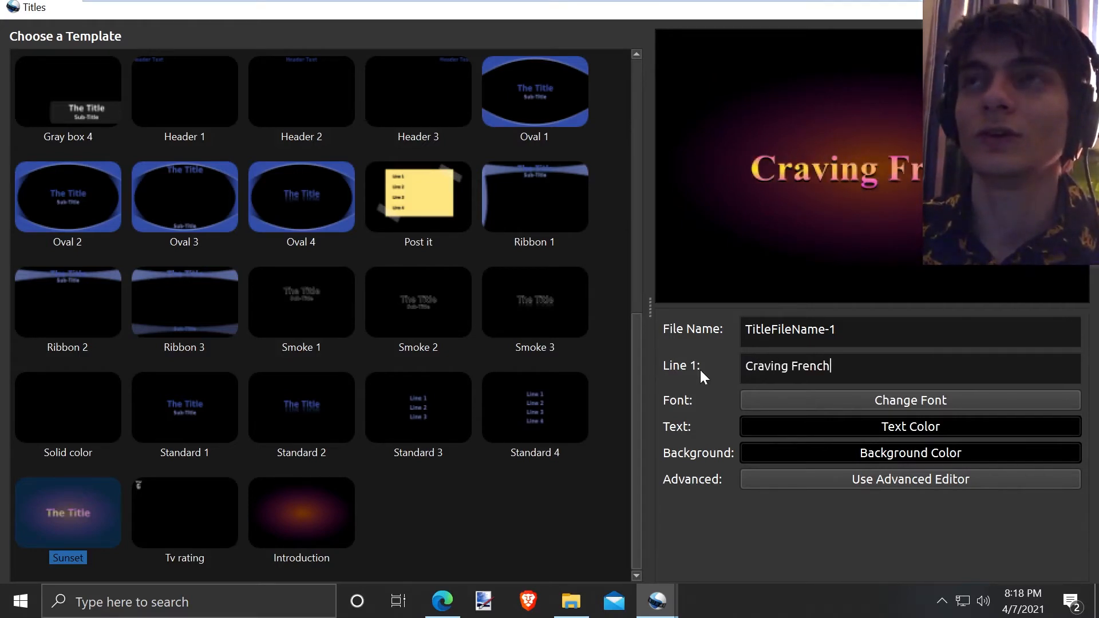
pyautogui.write(' pasrt')
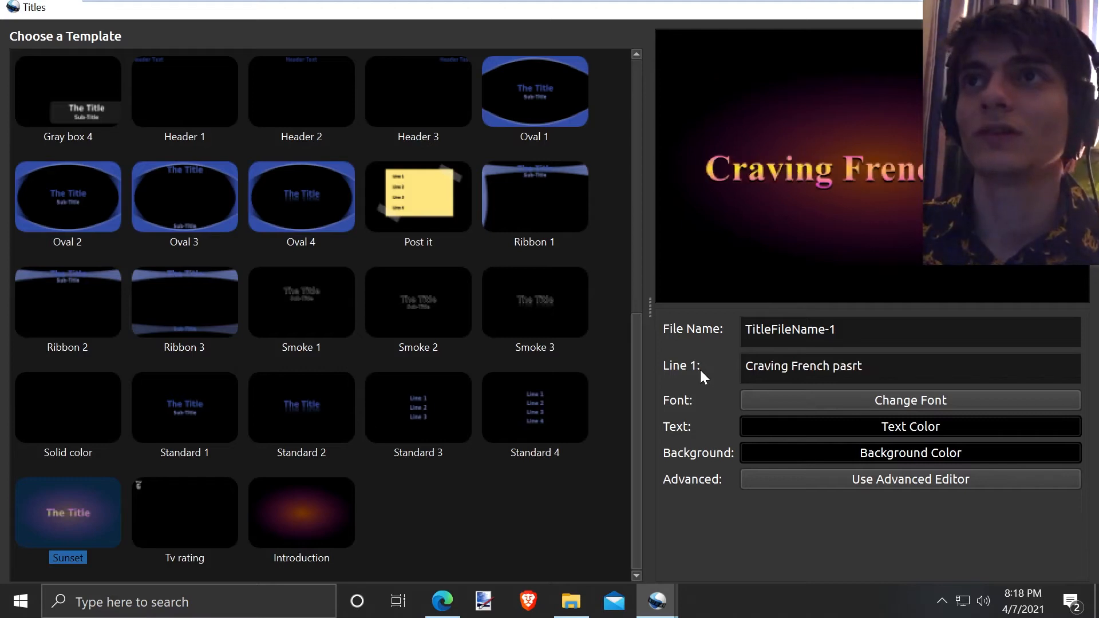
pyautogui.press('BackSpace')
pyautogui.press('BackSpace')
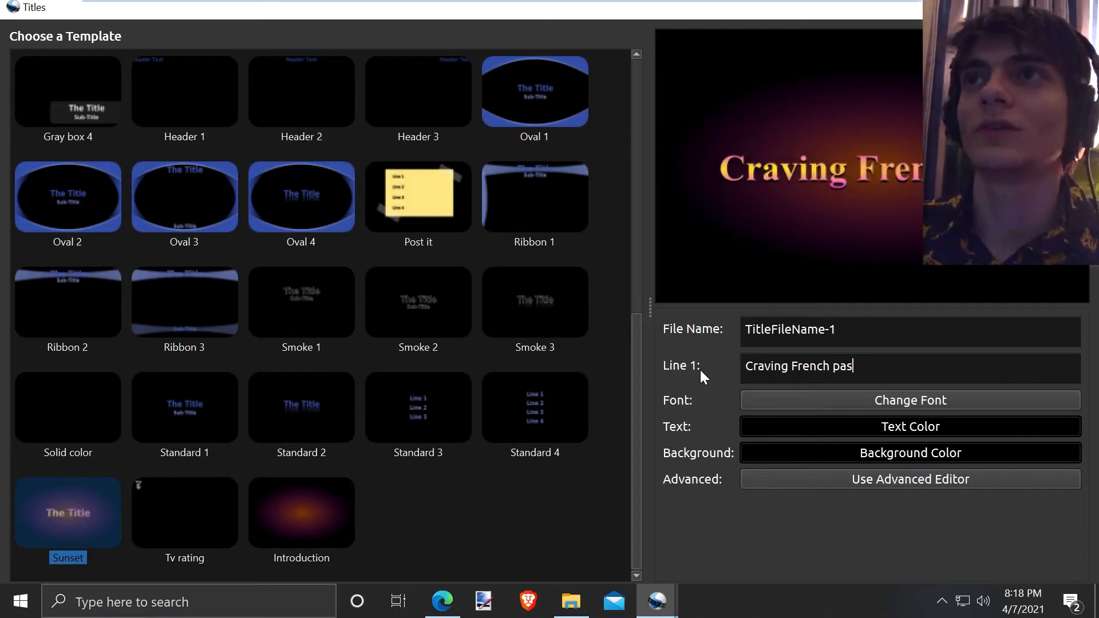
pyautogui.write('tries?')
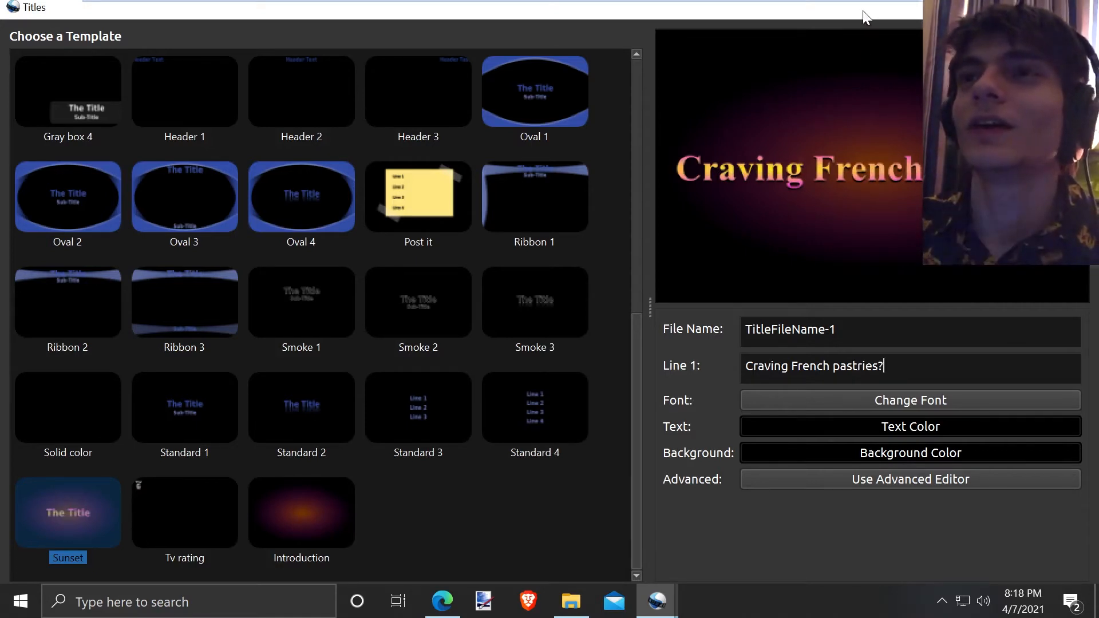
pyautogui.moveTo(865, 16); pyautogui.dragTo(832, 31)
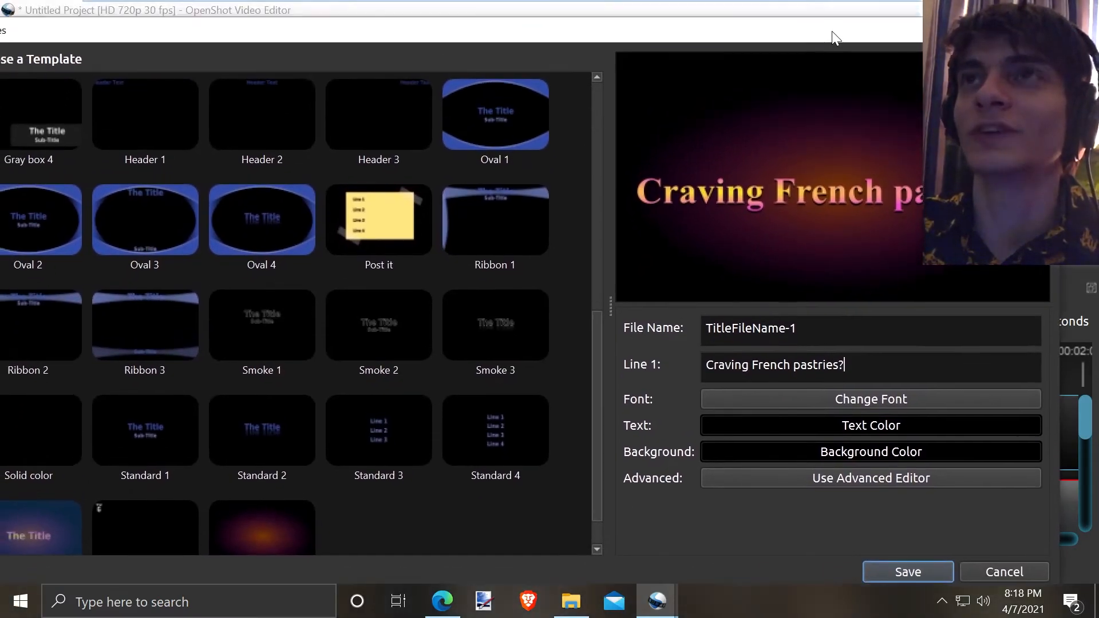
pyautogui.click(878, 572)
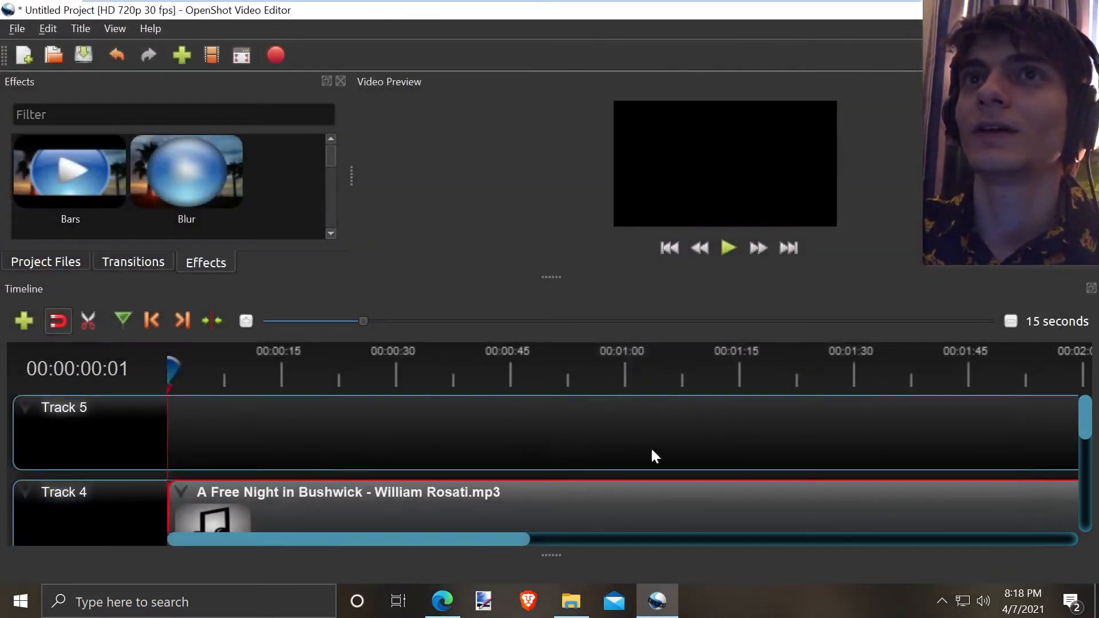
# Place the "Craving French pastries?" title at the start of Track 5 and enlarge the video preview area.
pyautogui.scroll(-4, 242, 190)
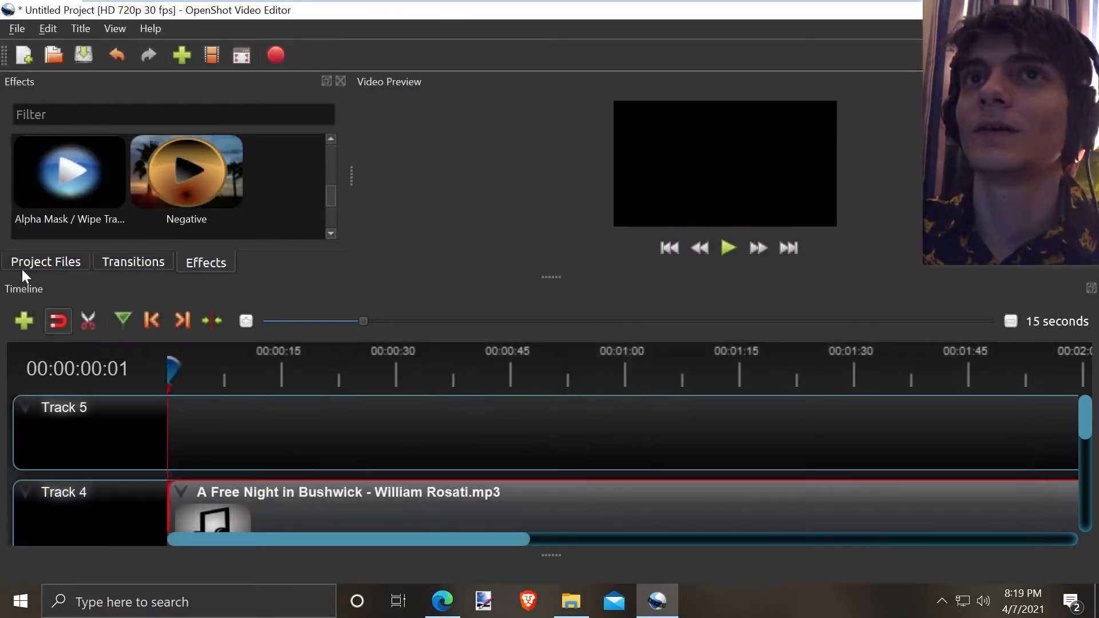
pyautogui.click(45, 262)
pyautogui.scroll(-3, 143, 217)
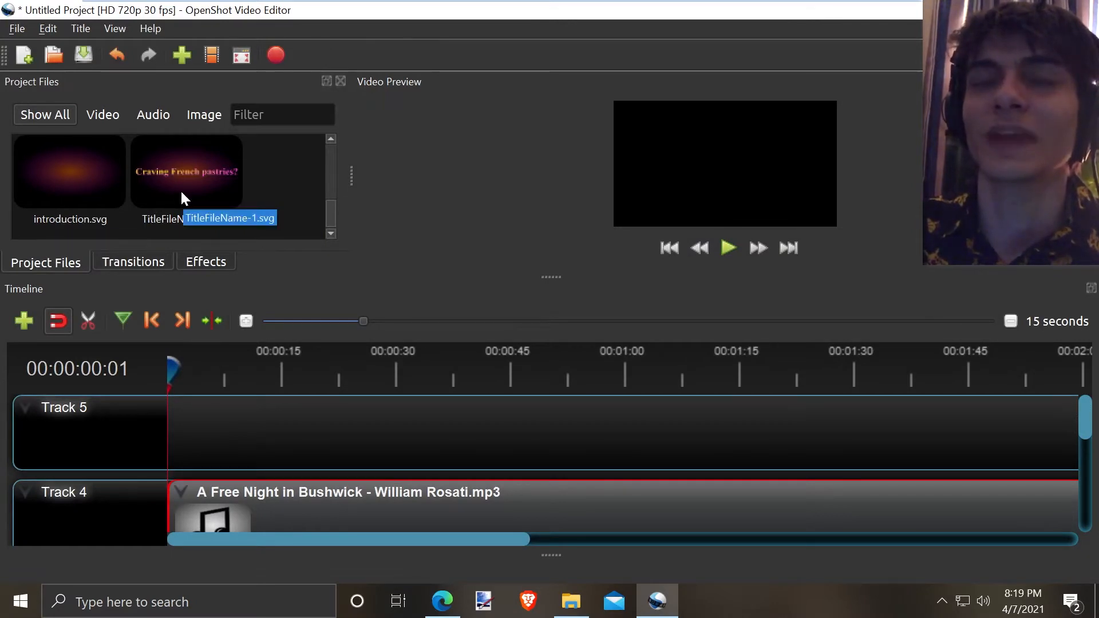
pyautogui.moveTo(181, 192); pyautogui.dragTo(159, 438)
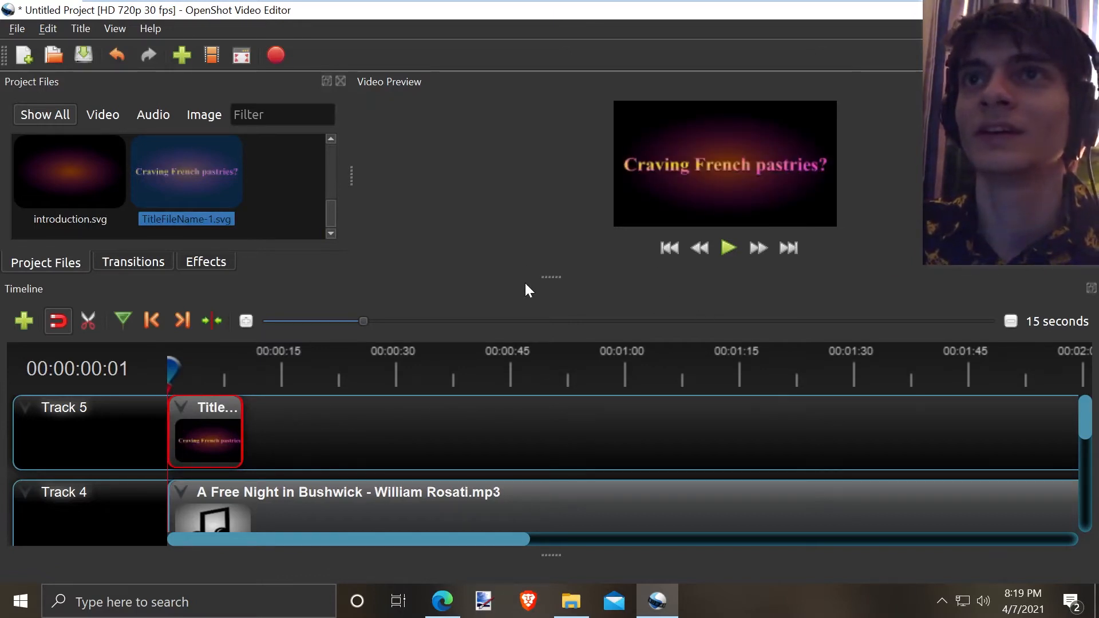
pyautogui.moveTo(541, 277); pyautogui.dragTo(540, 348)
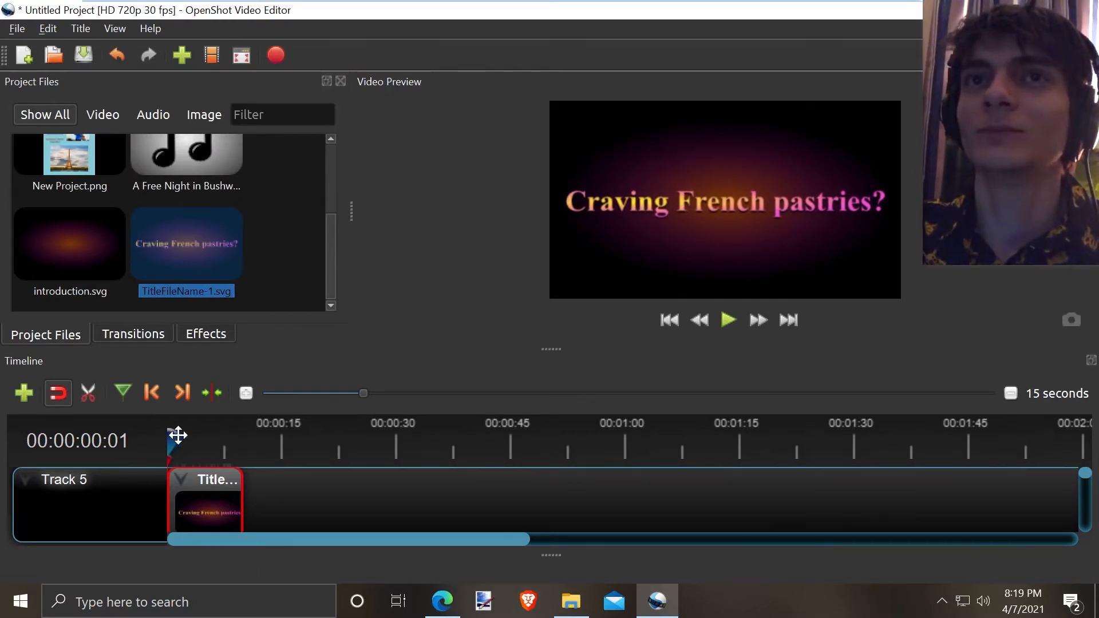
# Play the "Craving French pastries?" title from the start of the timeline to preview it.
pyautogui.moveTo(178, 436); pyautogui.dragTo(159, 452)
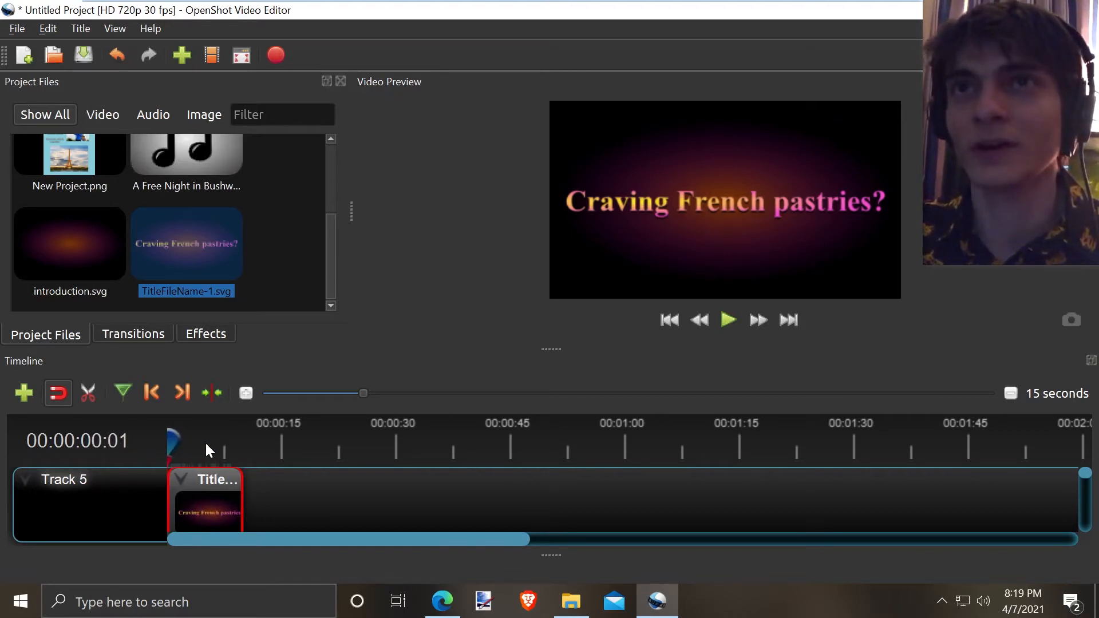
pyautogui.press('space')
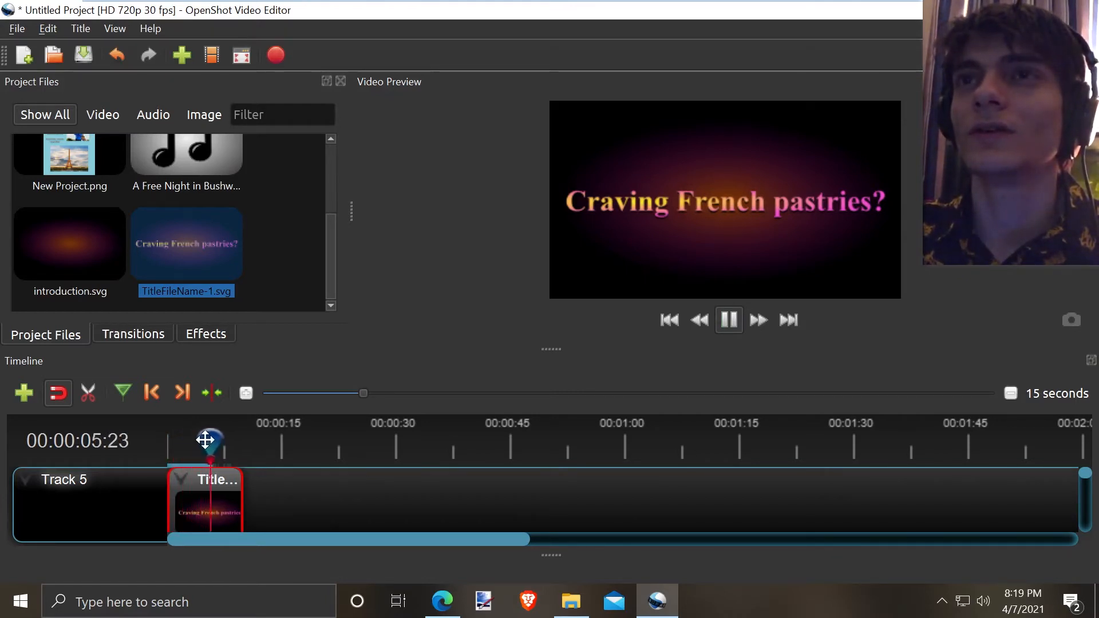
pyautogui.press('space')
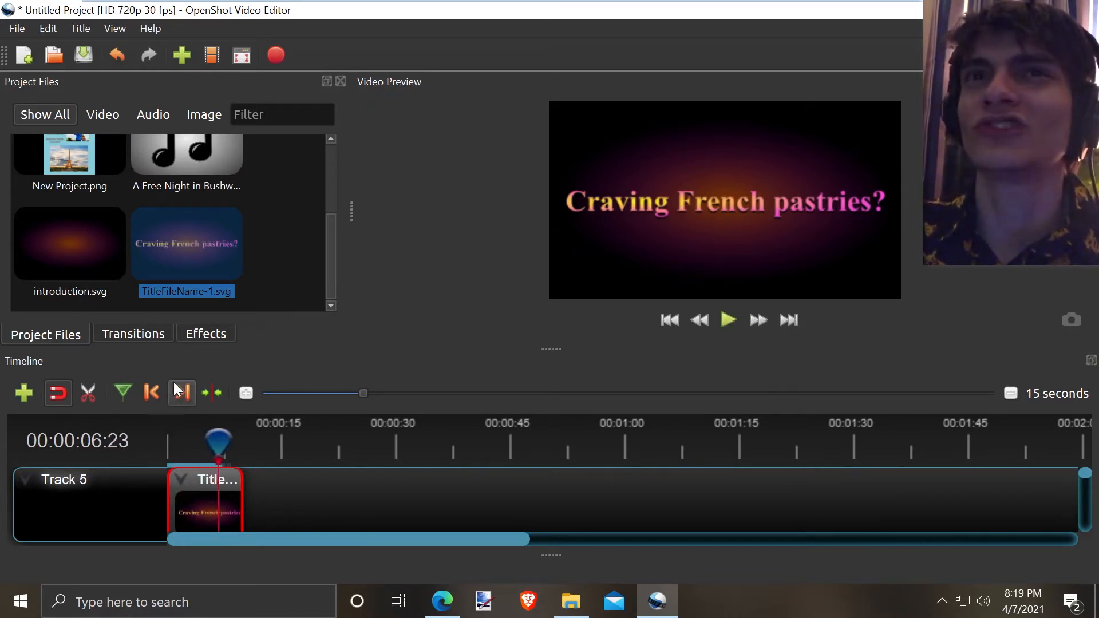
# Apply a slow fade-in to the start of the title clip on Track 5.
pyautogui.click(159, 334)
pyautogui.rightClick(199, 510)
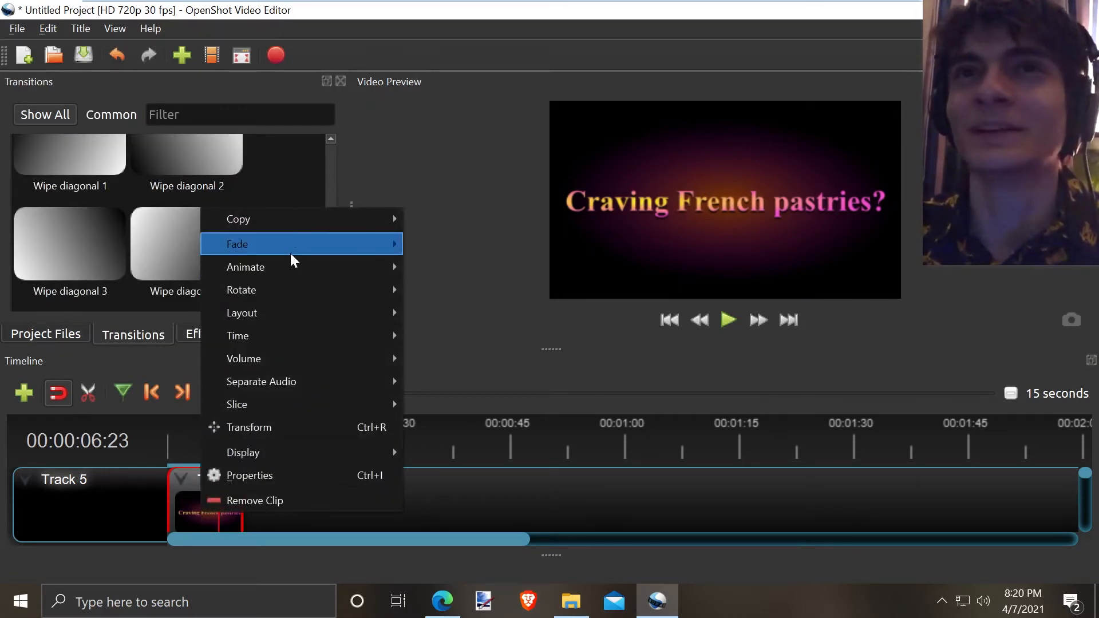
pyautogui.moveTo(292, 254)
pyautogui.moveTo(464, 270)
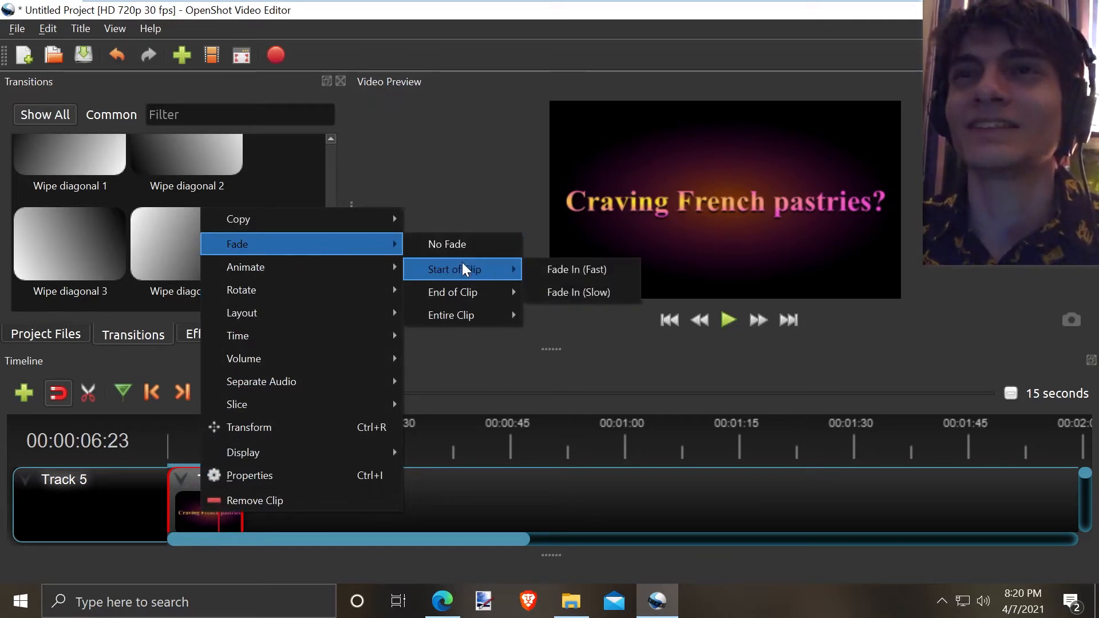
pyautogui.click(553, 293)
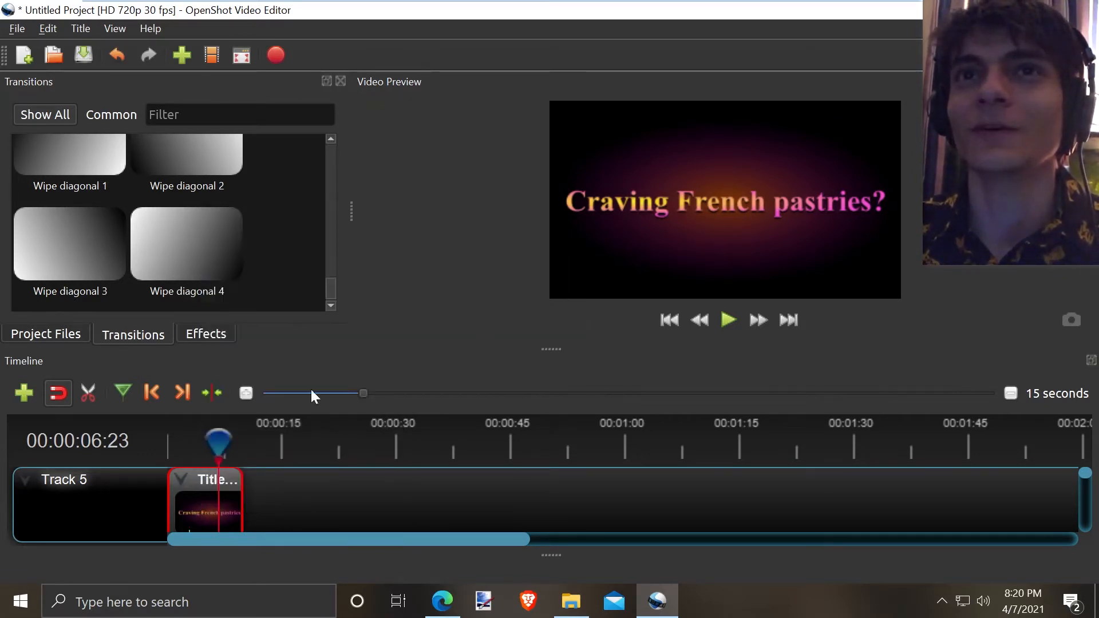
# Play the title clip from the start of the timeline to check its fade-in.
pyautogui.moveTo(229, 432); pyautogui.dragTo(163, 440)
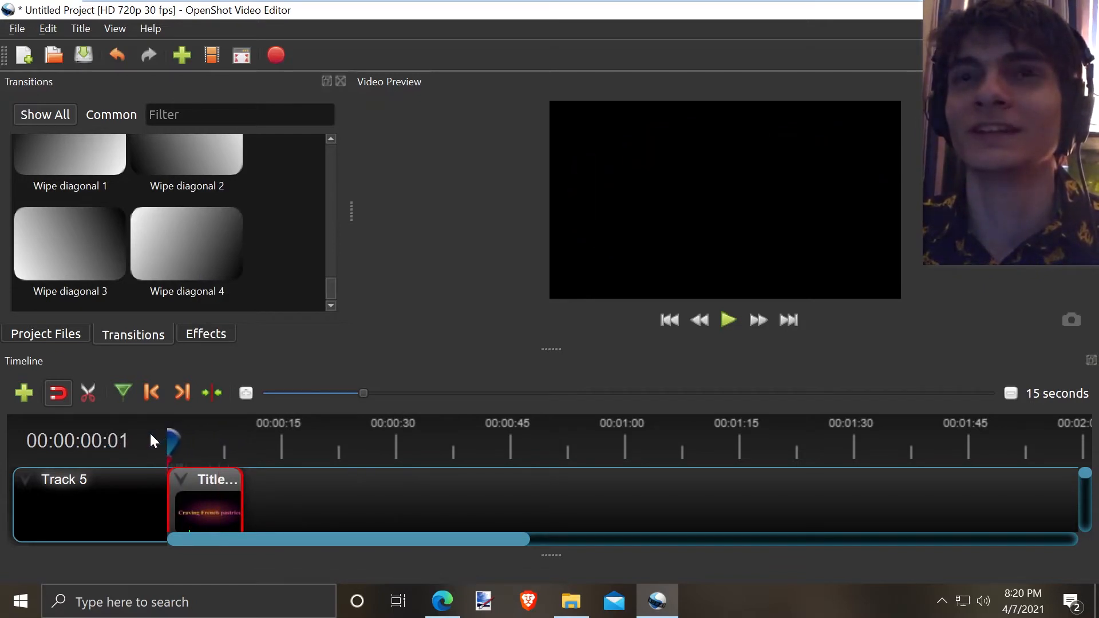
pyautogui.press('space')
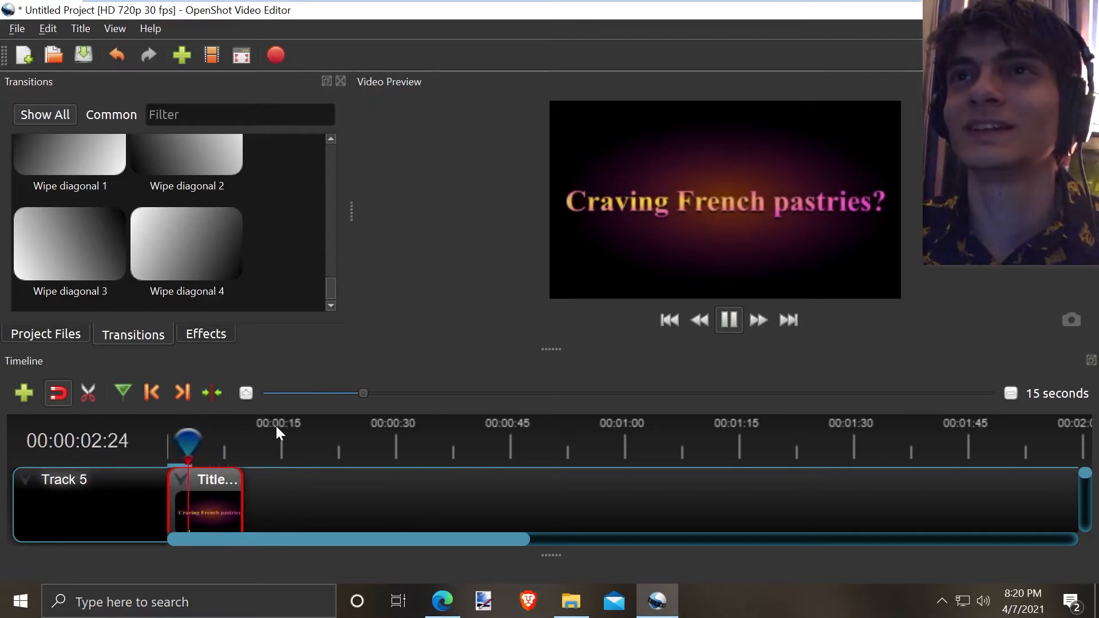
pyautogui.press('space')
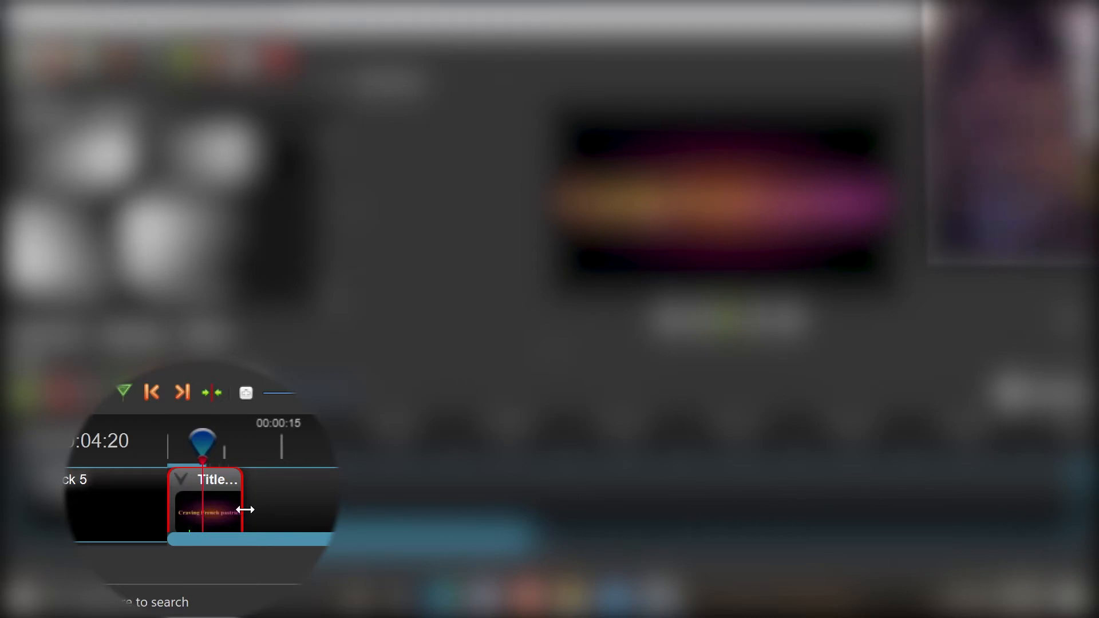
# Shorten the title clip on Track 5 to just past 5 seconds and place the playhead near its end.
pyautogui.moveTo(244, 509); pyautogui.dragTo(212, 513)
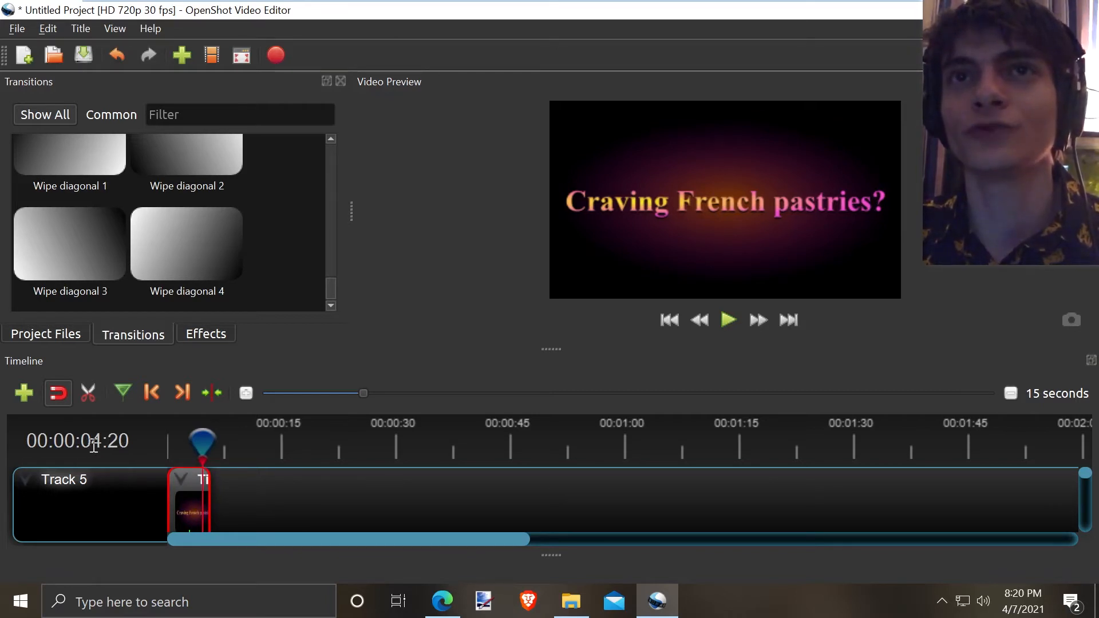
pyautogui.press('Home')
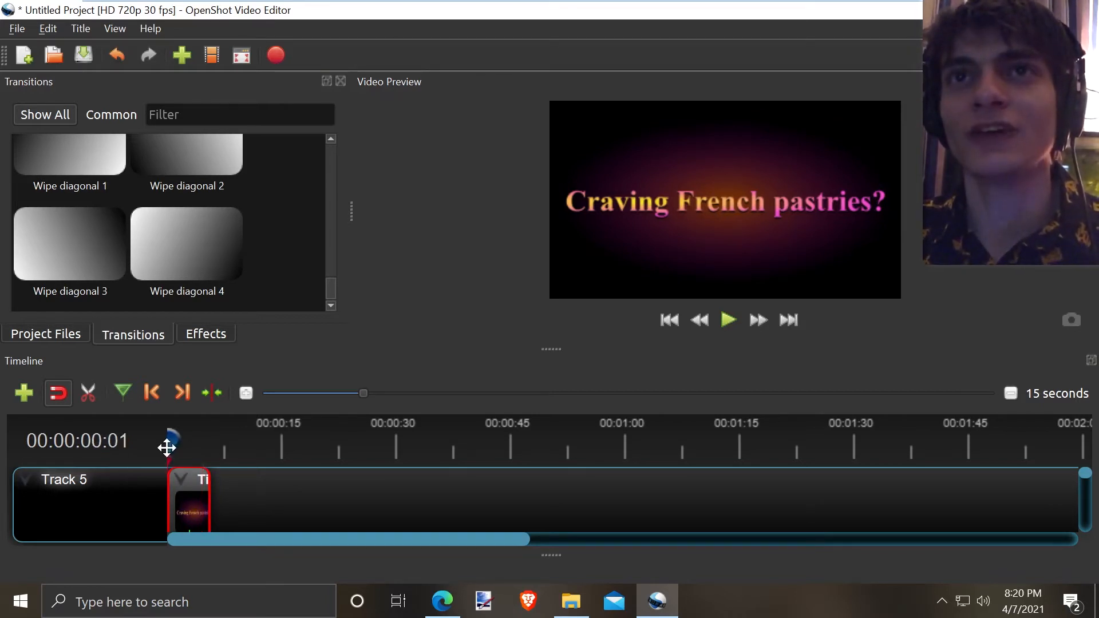
pyautogui.moveTo(166, 448); pyautogui.dragTo(203, 443)
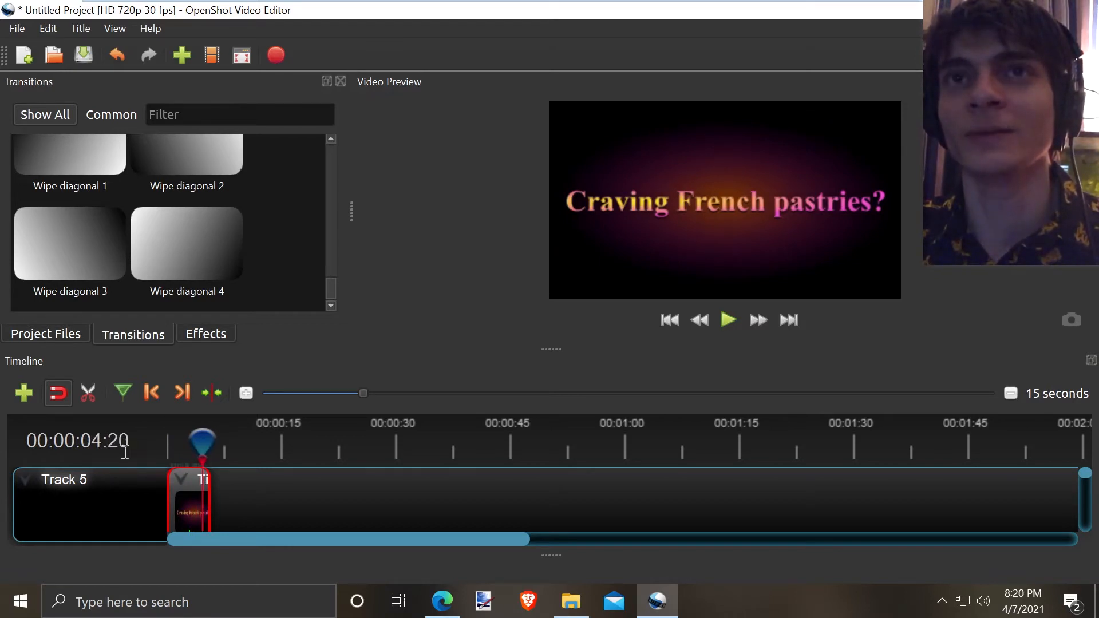
pyautogui.moveTo(196, 446); pyautogui.dragTo(204, 444)
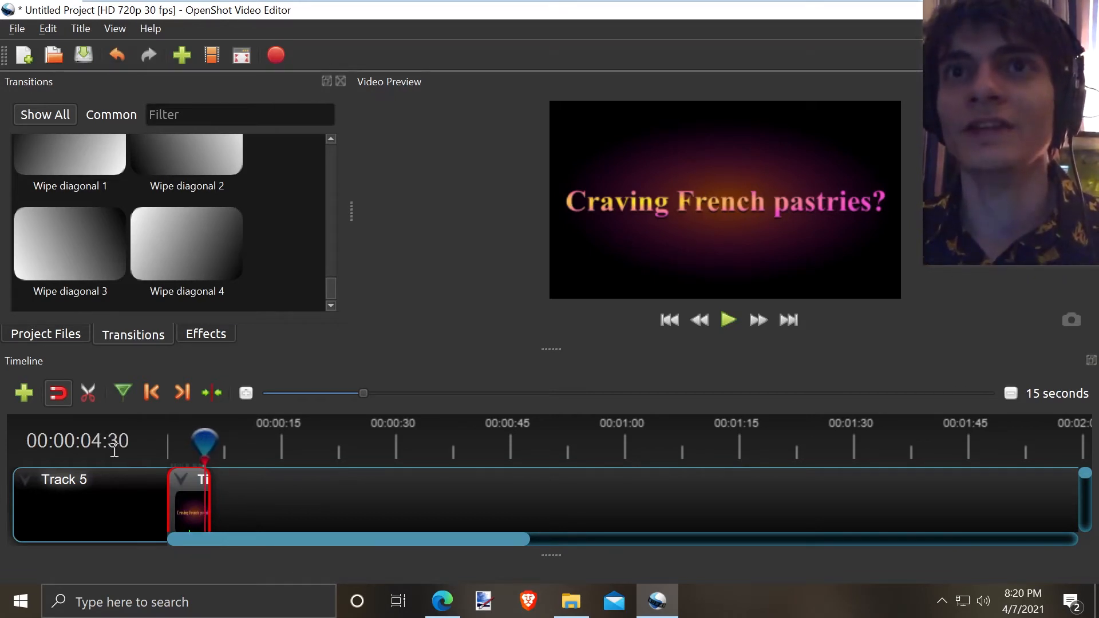
# Examine the shortened title clip frame by frame in both directions, and play it through from the start.
pyautogui.press('Right')
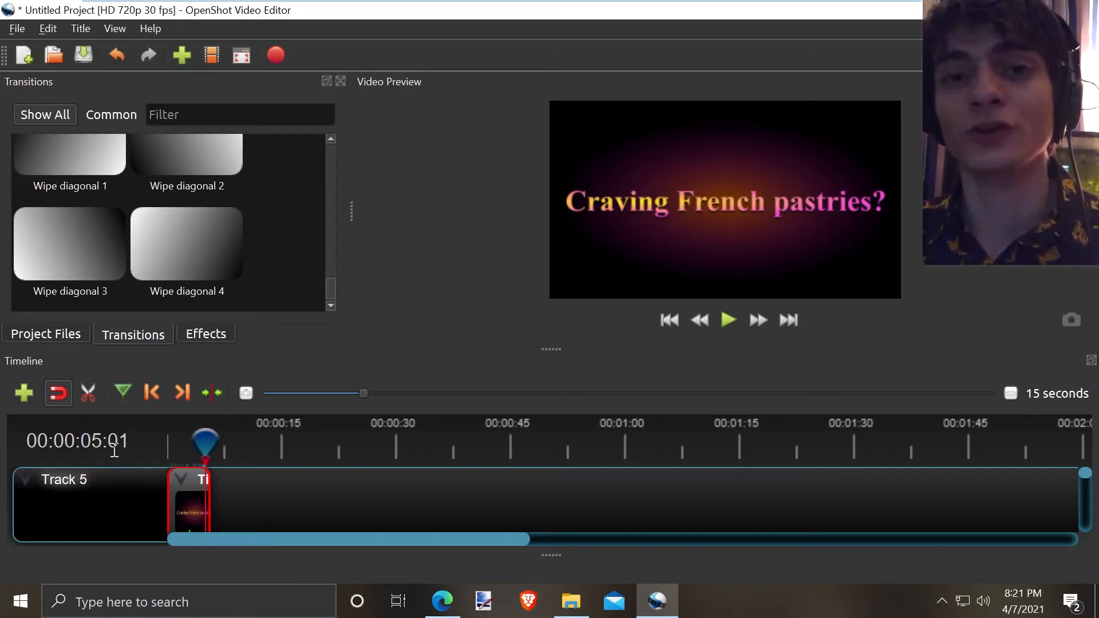
pyautogui.press('Left')
pyautogui.press('Left')
pyautogui.press('Left')
pyautogui.press('Left')
pyautogui.press('Left')
pyautogui.press('Left')
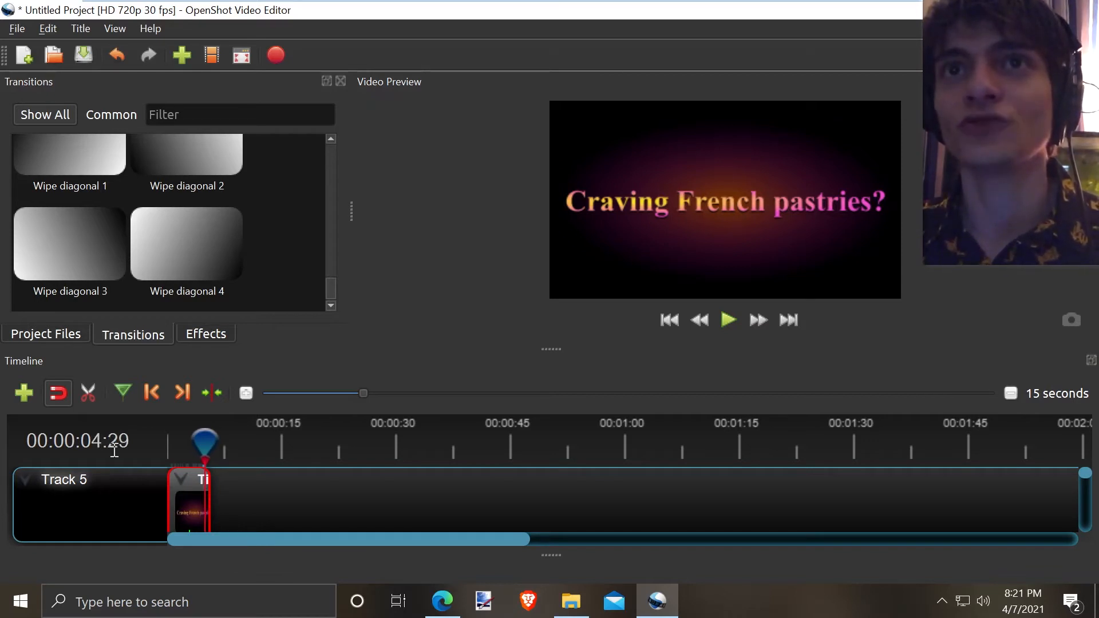
pyautogui.press('Left')
pyautogui.press('Left')
pyautogui.press('Left')
pyautogui.press('Left')
pyautogui.press('Left')
pyautogui.press('Left')
pyautogui.press('Left')
pyautogui.press('Left')
pyautogui.press('Left')
pyautogui.press('Left')
pyautogui.press('Left')
pyautogui.press('Left')
pyautogui.press('Left')
pyautogui.press('Left')
pyautogui.press('Left')
pyautogui.press('Left')
pyautogui.press('Left')
pyautogui.press('Left')
pyautogui.press('Left')
pyautogui.press('Left')
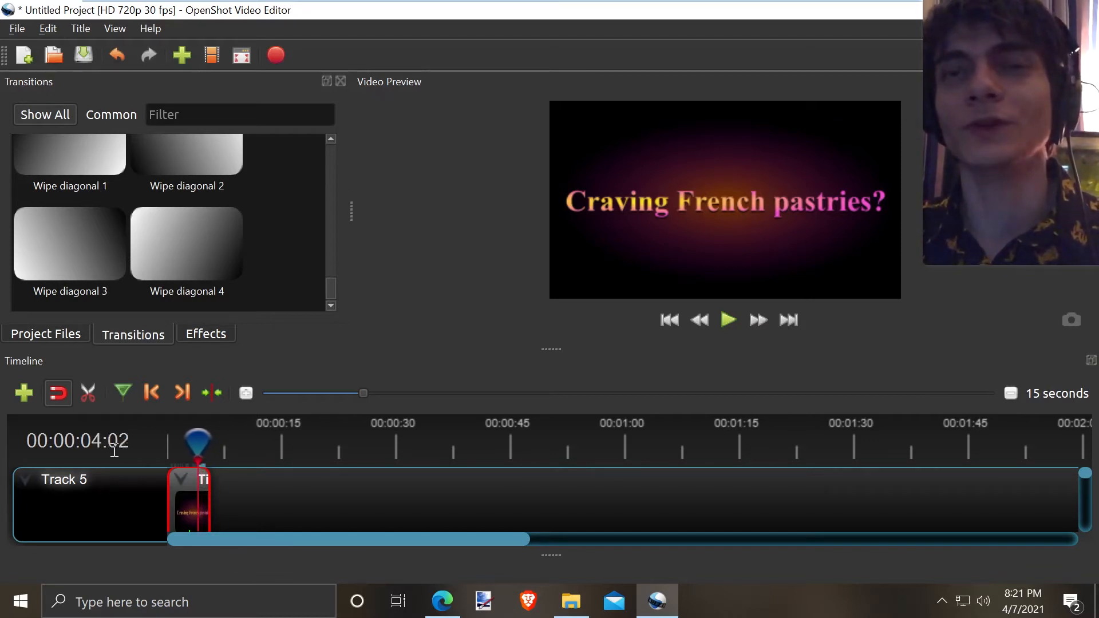
pyautogui.press('Left')
pyautogui.press('Left')
pyautogui.press('Left')
pyautogui.press('Left')
pyautogui.press('Left')
pyautogui.press('Left')
pyautogui.press('Left')
pyautogui.press('Left')
pyautogui.press('Left')
pyautogui.press('Left')
pyautogui.press('Left')
pyautogui.press('Left')
pyautogui.press('Left')
pyautogui.press('Left')
pyautogui.press('Left')
pyautogui.press('Left')
pyautogui.press('Left')
pyautogui.press('Left')
pyautogui.press('Left')
pyautogui.press('Left')
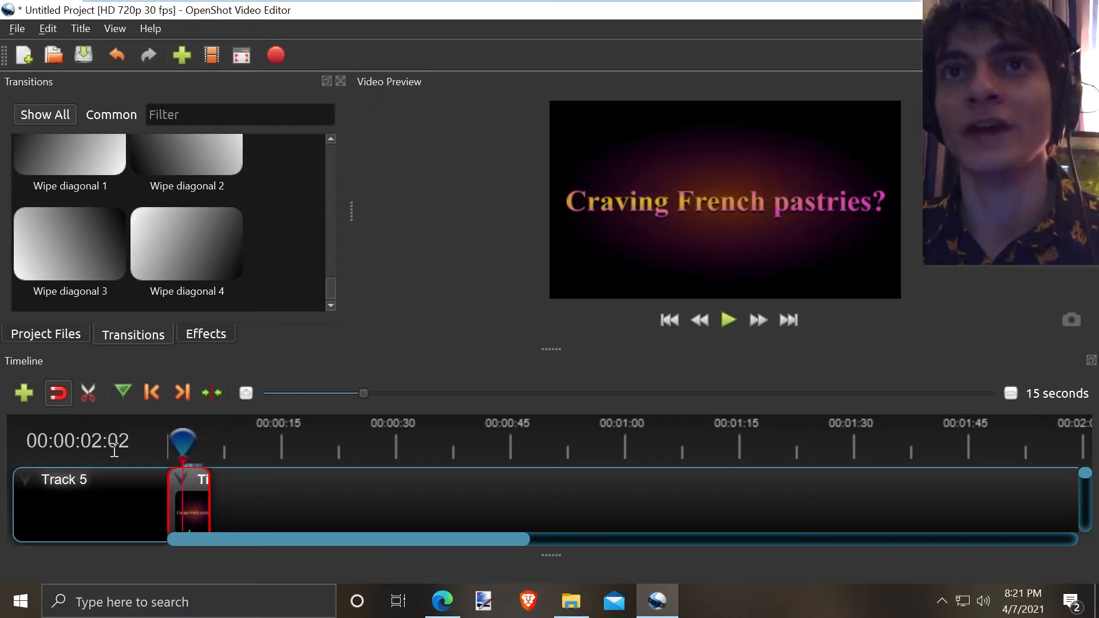
pyautogui.press('Left')
pyautogui.press('Left')
pyautogui.press('Left')
pyautogui.press('Left')
pyautogui.press('Left')
pyautogui.press('Left')
pyautogui.press('Left')
pyautogui.press('Left')
pyautogui.press('Left')
pyautogui.press('Left')
pyautogui.press('Left')
pyautogui.press('Left')
pyautogui.press('Left')
pyautogui.press('Left')
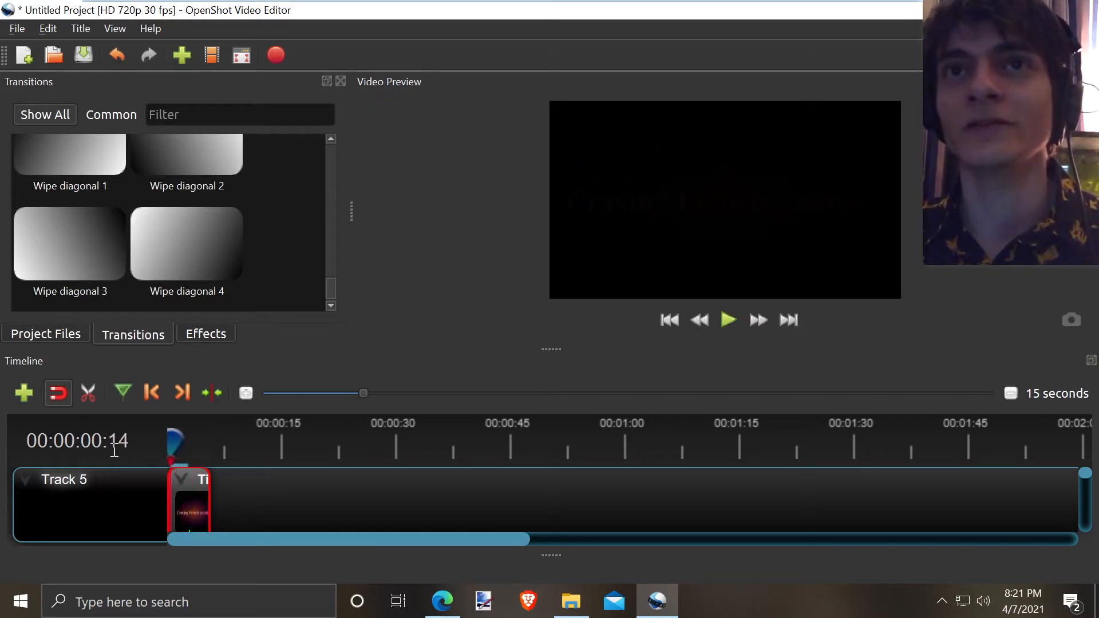
pyautogui.press('Right')
pyautogui.press('Right')
pyautogui.press('Right')
pyautogui.press('Right')
pyautogui.press('Right')
pyautogui.press('Right')
pyautogui.press('Right')
pyautogui.press('Right')
pyautogui.press('Right')
pyautogui.press('Right')
pyautogui.press('Right')
pyautogui.press('Right')
pyautogui.press('Right')
pyautogui.press('Right')
pyautogui.press('Right')
pyautogui.press('Right')
pyautogui.press('Right')
pyautogui.press('Right')
pyautogui.press('Right')
pyautogui.press('Right')
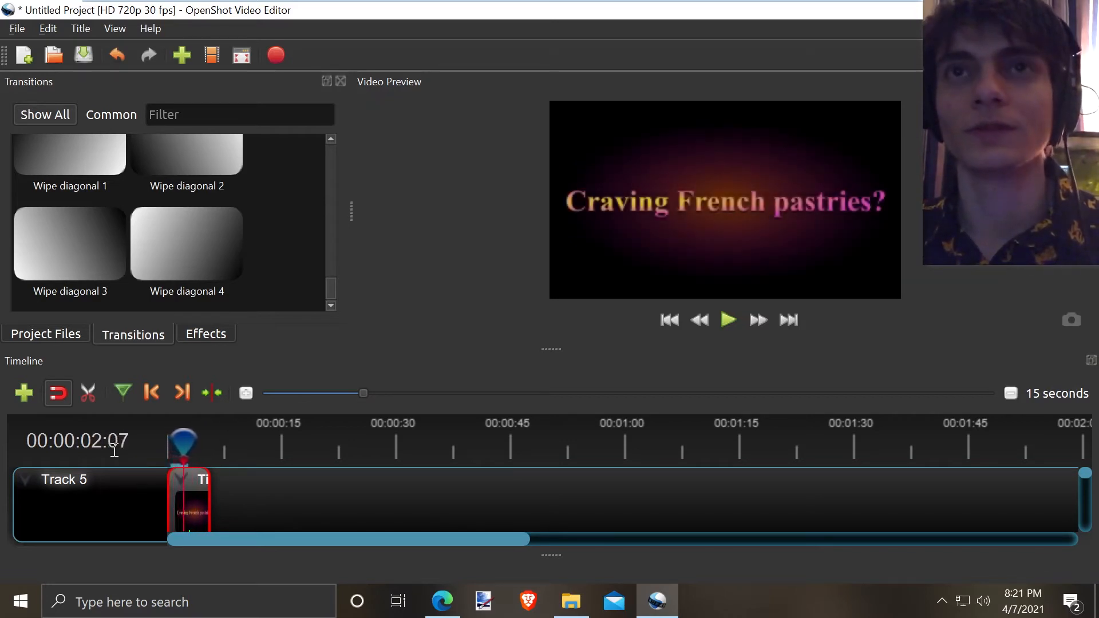
pyautogui.press('Right')
pyautogui.press('Right')
pyautogui.press('Right')
pyautogui.press('Right')
pyautogui.press('Right')
pyautogui.press('Right')
pyautogui.press('Right')
pyautogui.press('Right')
pyautogui.press('Right')
pyautogui.press('Right')
pyautogui.press('Right')
pyautogui.press('Right')
pyautogui.press('Right')
pyautogui.press('Right')
pyautogui.press('Right')
pyautogui.press('Right')
pyautogui.press('Right')
pyautogui.press('Right')
pyautogui.press('Right')
pyautogui.press('Right')
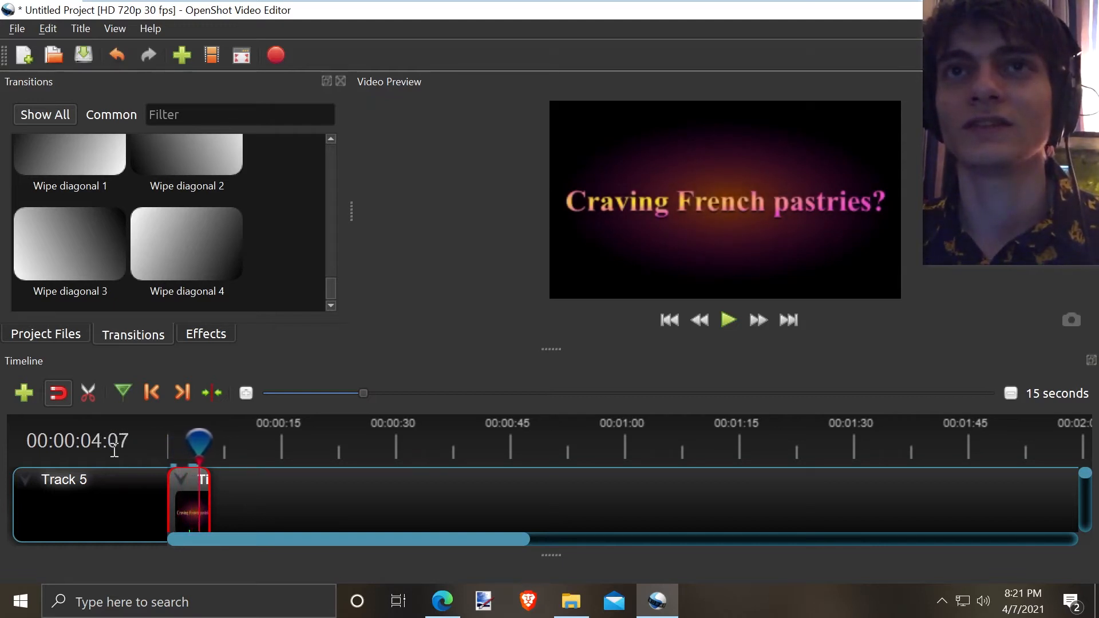
pyautogui.press('Right')
pyautogui.press('Right')
pyautogui.press('Right')
pyautogui.press('Right')
pyautogui.press('Right')
pyautogui.press('Right')
pyautogui.press('Right')
pyautogui.press('Right')
pyautogui.press('Right')
pyautogui.press('Right')
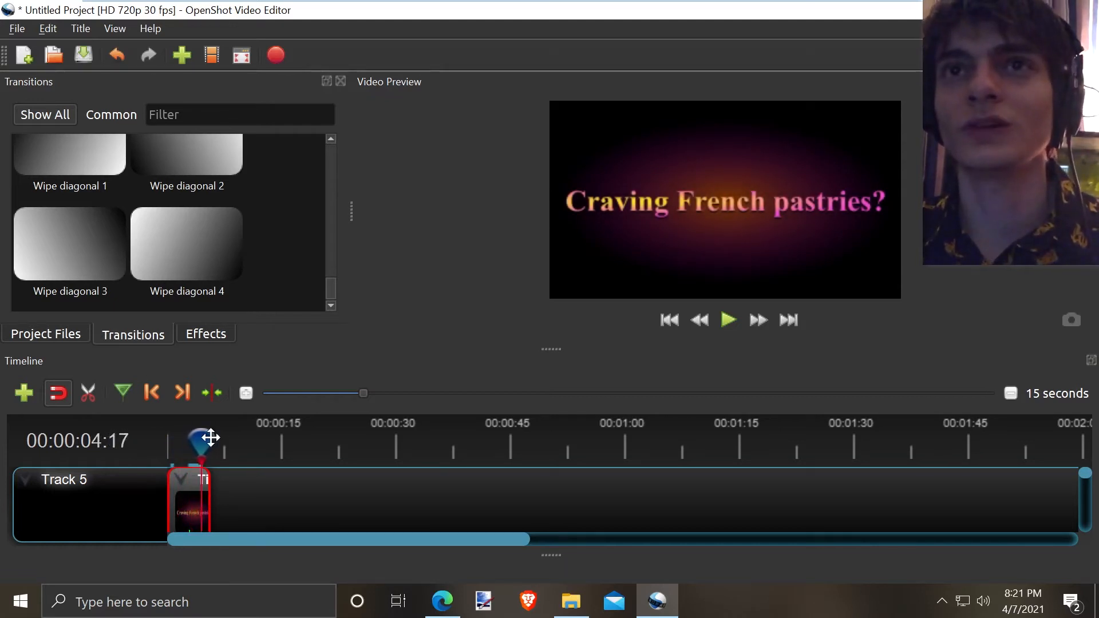
pyautogui.moveTo(211, 438); pyautogui.dragTo(146, 451)
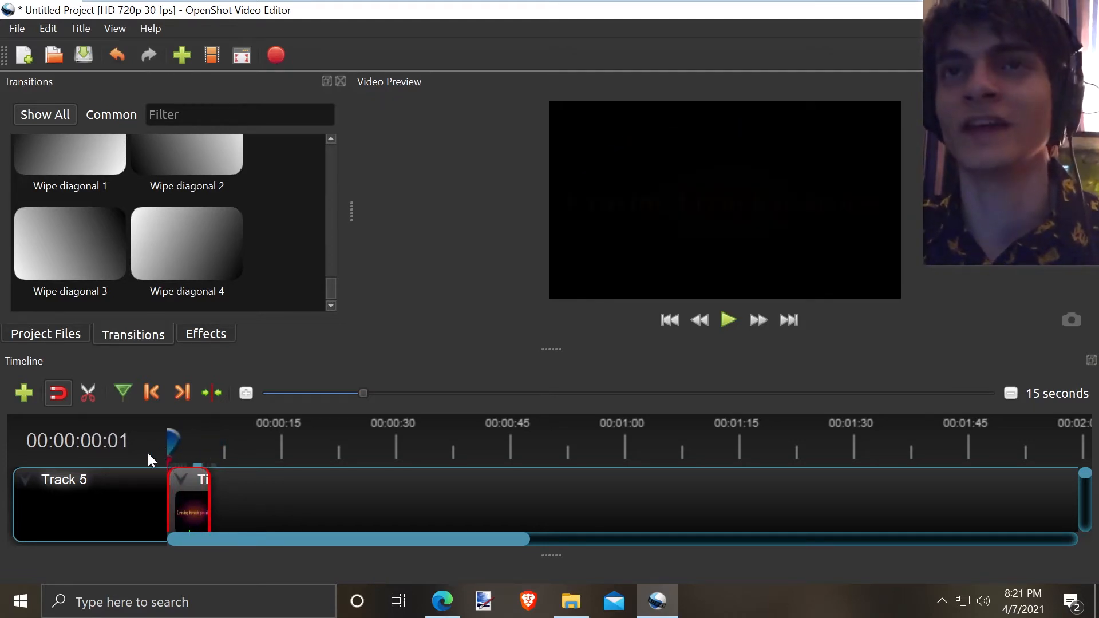
pyautogui.press('space')
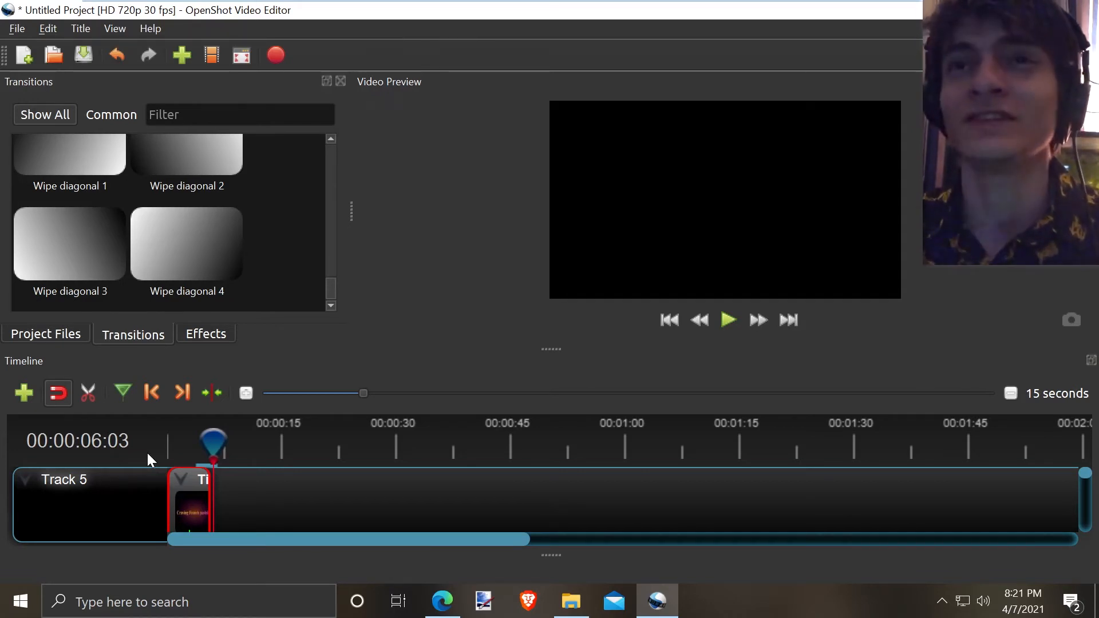
# Open the title editor and preview the Flames, Footer 3, Gold bottom, Gray box 2, Oval 4 and Standard 4 templates.
pyautogui.click(80, 29)
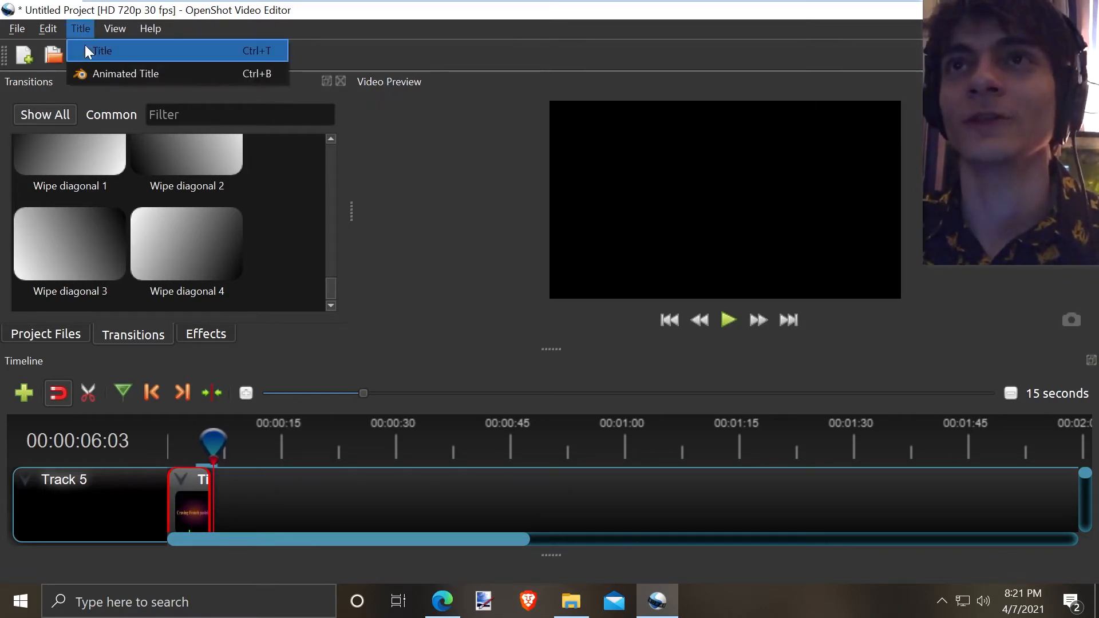
pyautogui.click(86, 49)
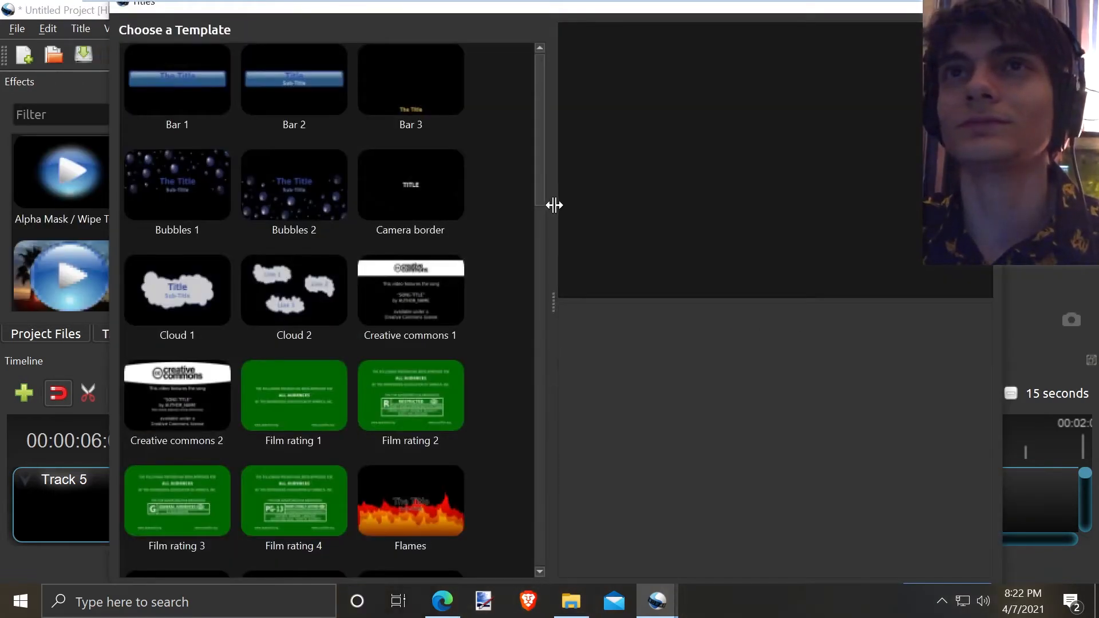
pyautogui.click(403, 519)
pyautogui.scroll(-4, 478, 355)
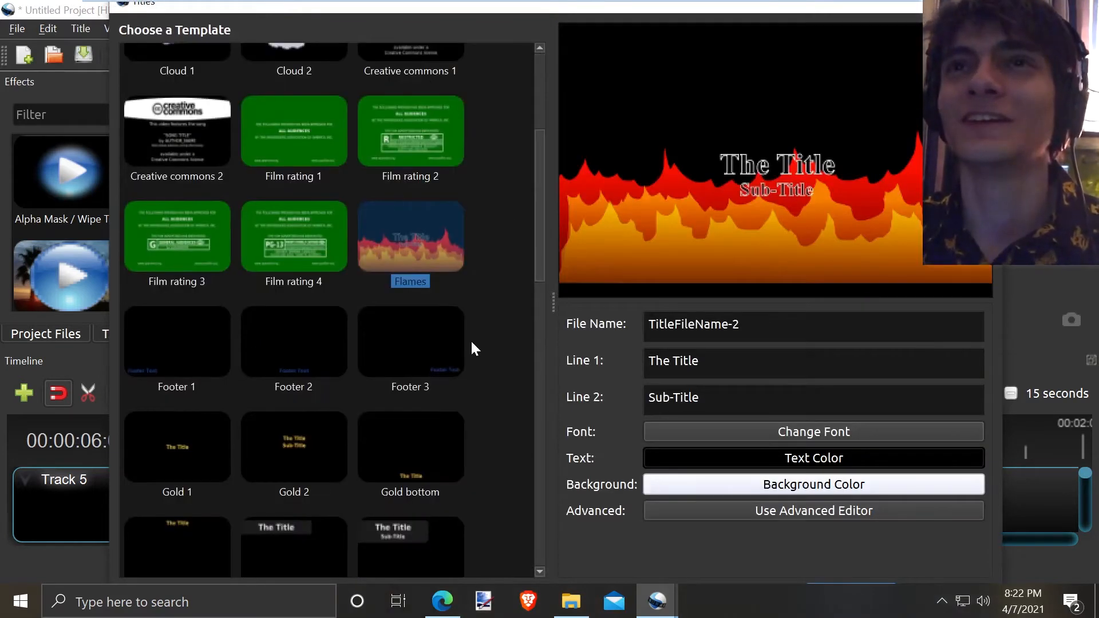
pyautogui.click(398, 345)
pyautogui.scroll(-5, 436, 343)
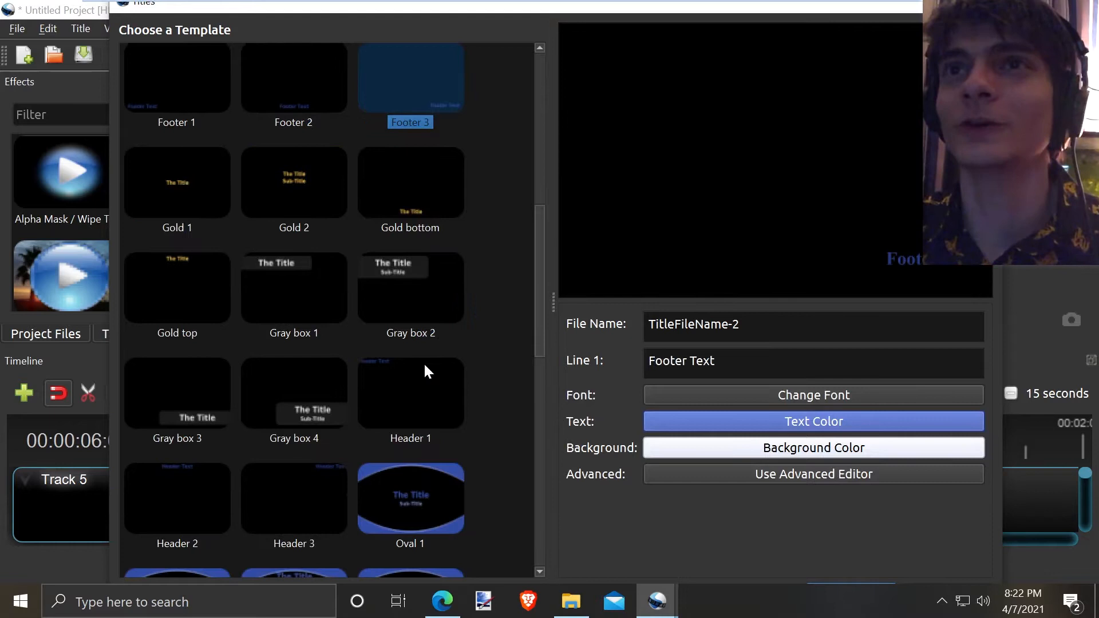
pyautogui.click(425, 213)
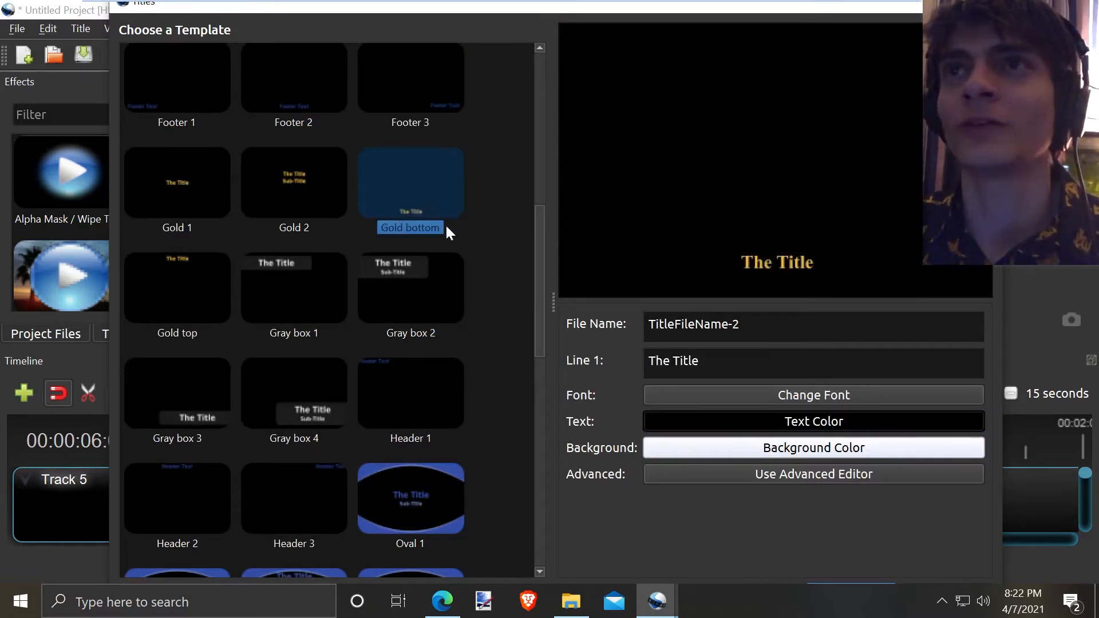
pyautogui.click(428, 268)
pyautogui.scroll(-5, 457, 269)
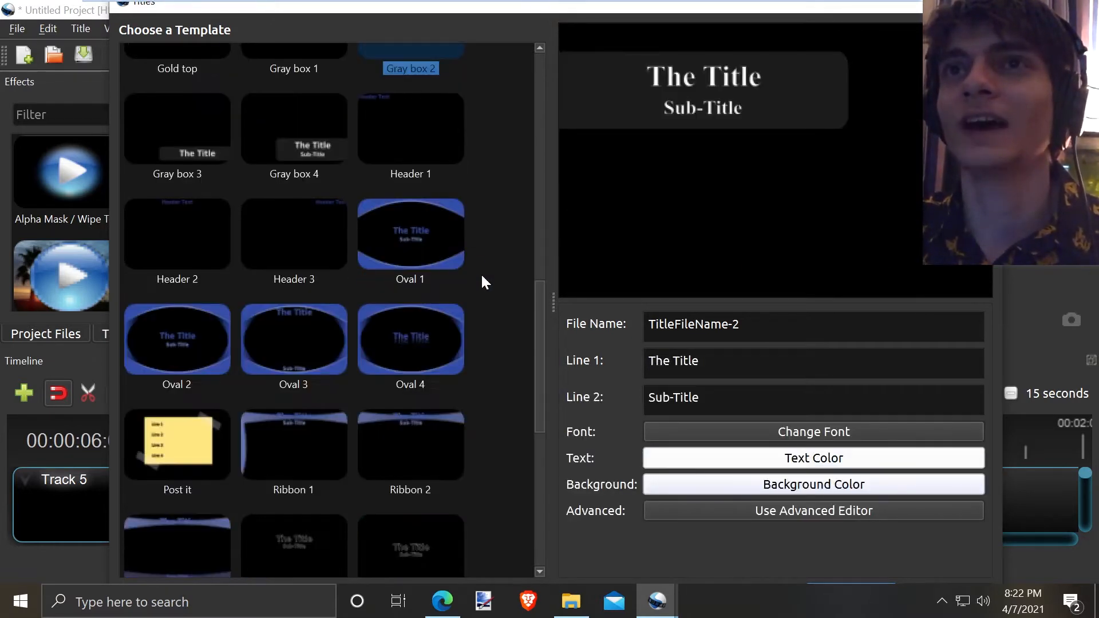
pyautogui.click(433, 360)
pyautogui.scroll(-8, 432, 357)
pyautogui.click(424, 298)
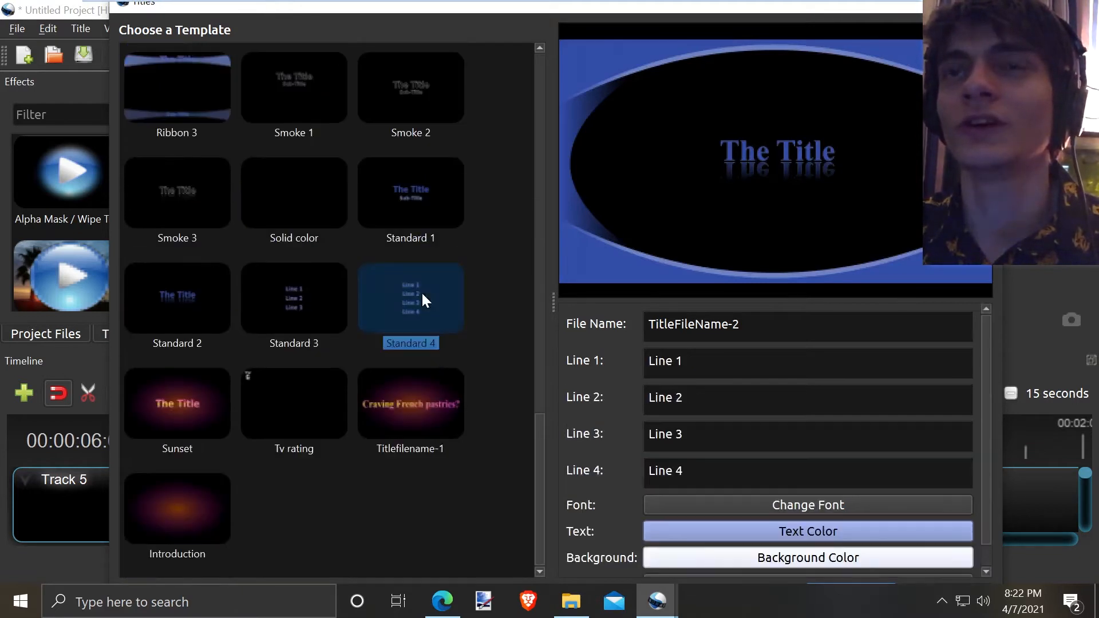
# Choose the Standard 3 title template, set line 1 to "Well, fear no longer!" and line 2 to "The cure is here!", and clear line 3.
pyautogui.click(315, 298)
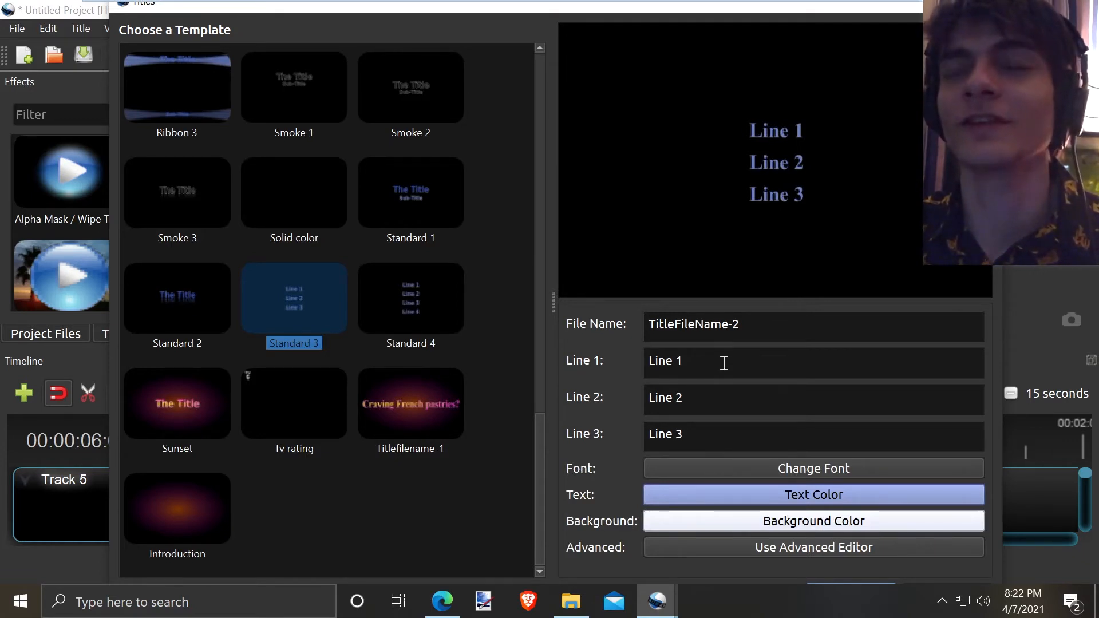
pyautogui.moveTo(724, 363); pyautogui.dragTo(626, 348)
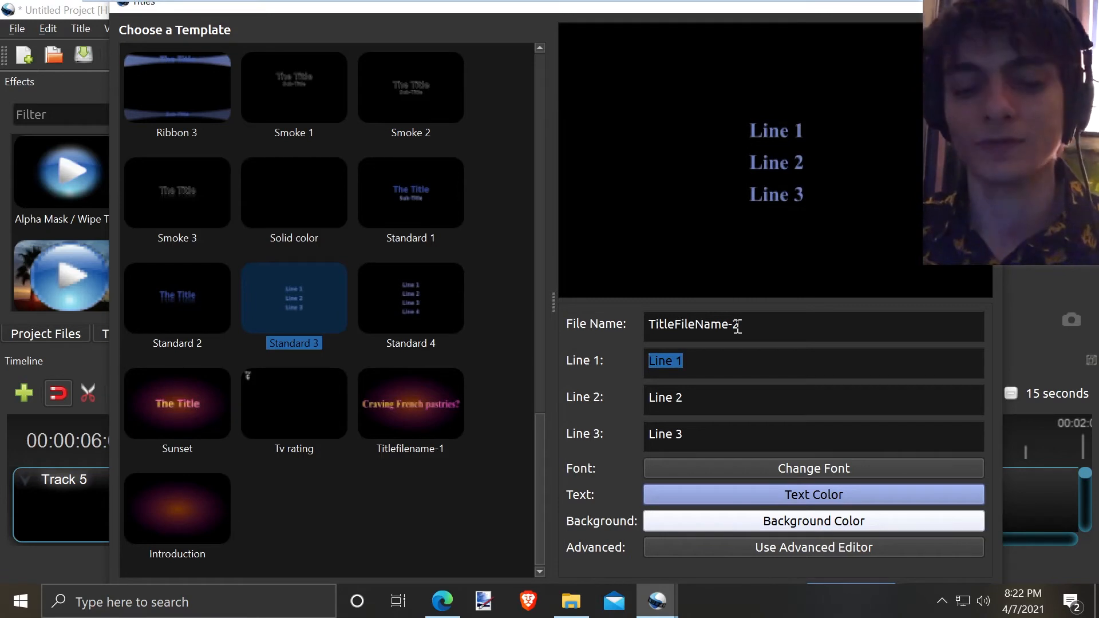
pyautogui.write('Well,')
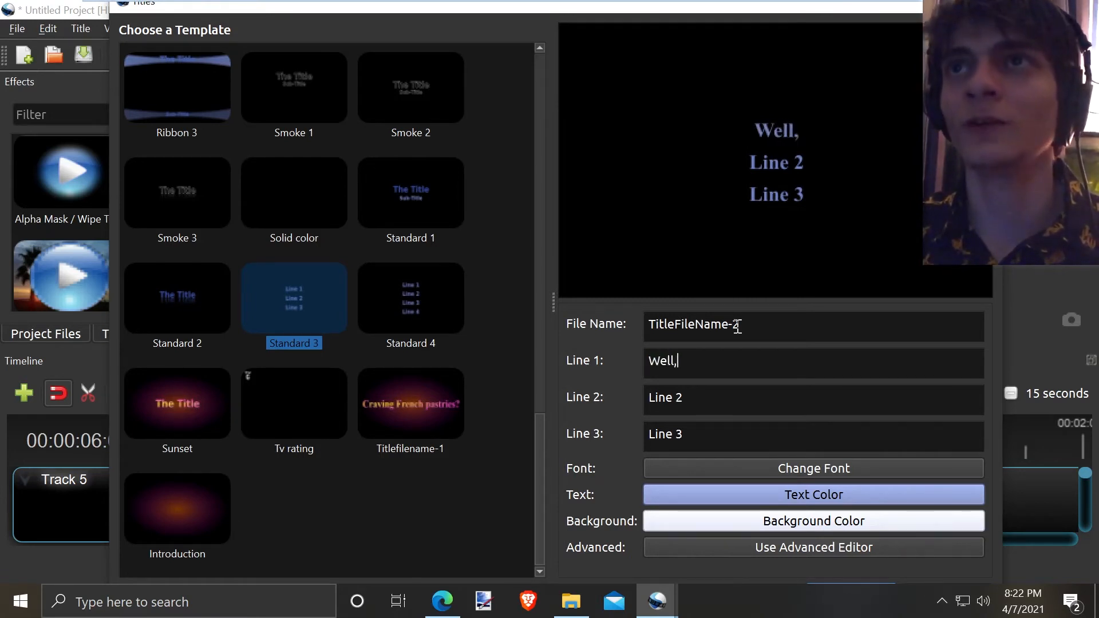
pyautogui.write(' fear no longer!')
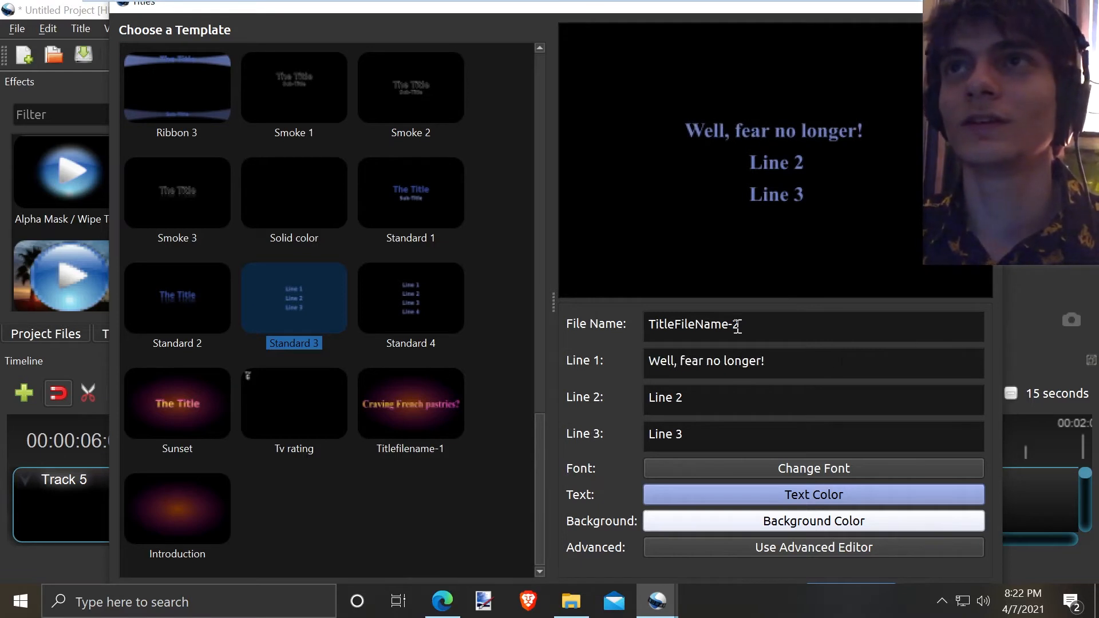
pyautogui.moveTo(736, 395); pyautogui.dragTo(540, 380)
pyautogui.write('Tb')
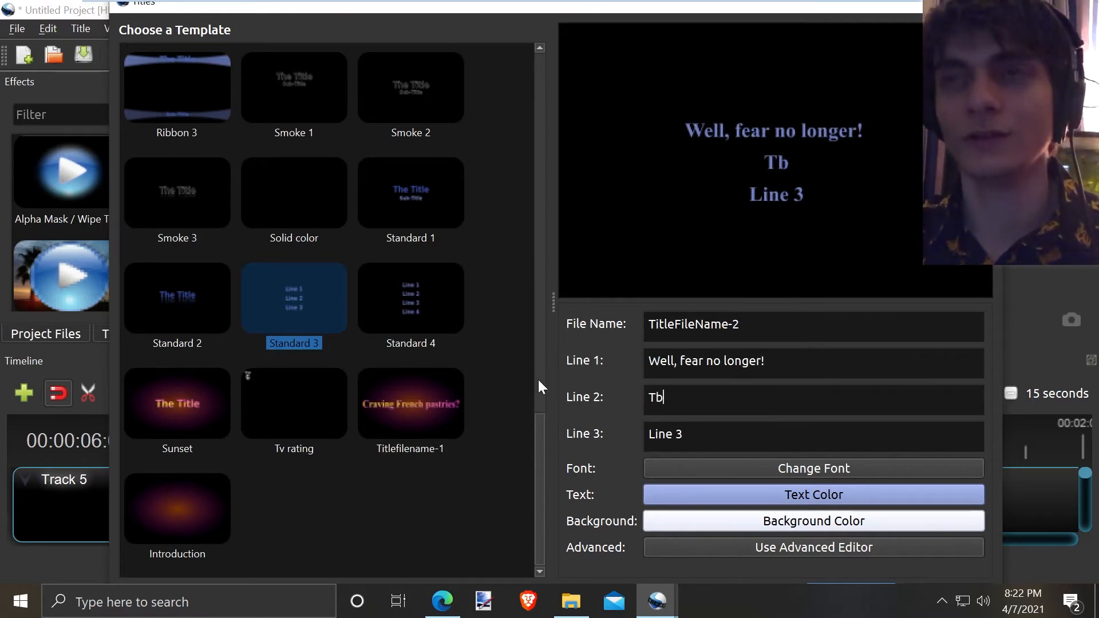
pyautogui.press('BackSpace')
pyautogui.write('he cure is here!')
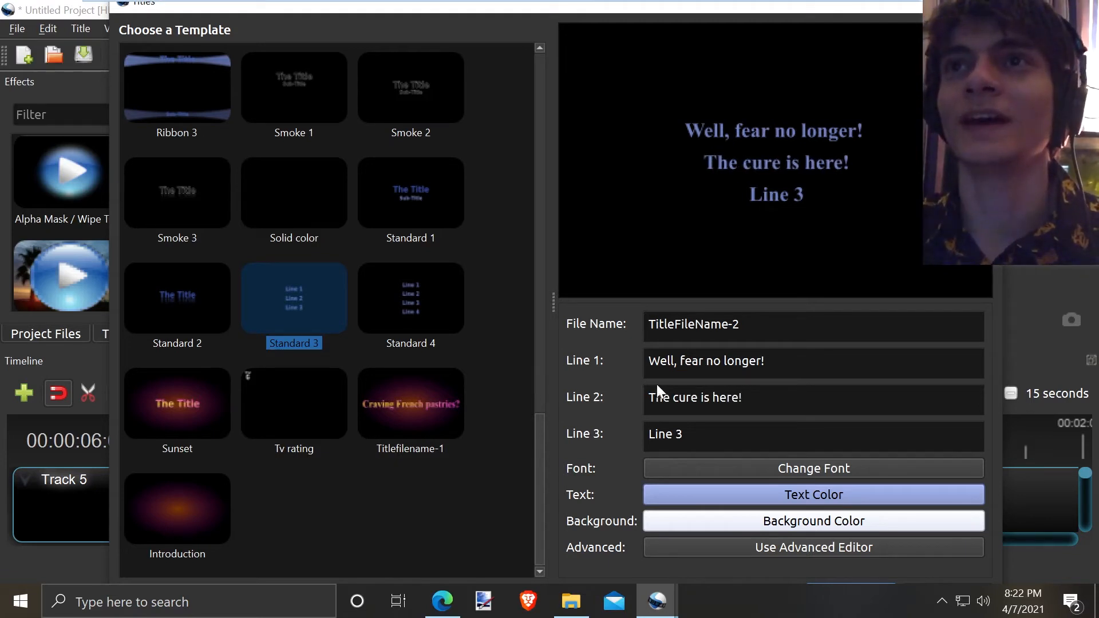
pyautogui.moveTo(702, 442); pyautogui.dragTo(620, 428)
pyautogui.press('BackSpace')
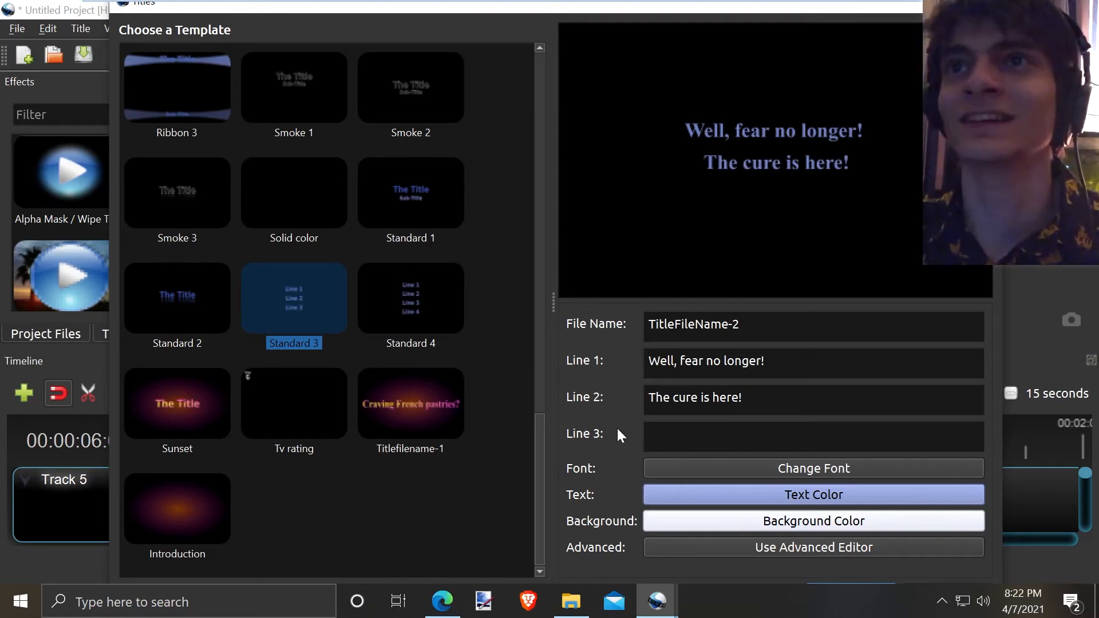
# Set the title's font size to 18 and save the title.
pyautogui.click(720, 465)
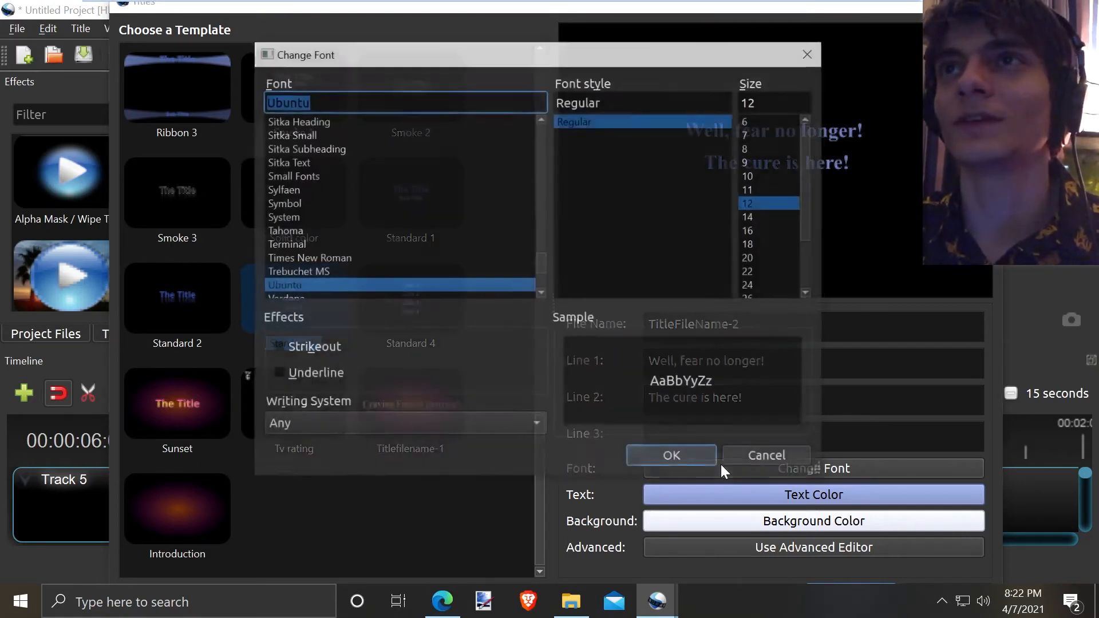
pyautogui.click(745, 243)
pyautogui.click(673, 457)
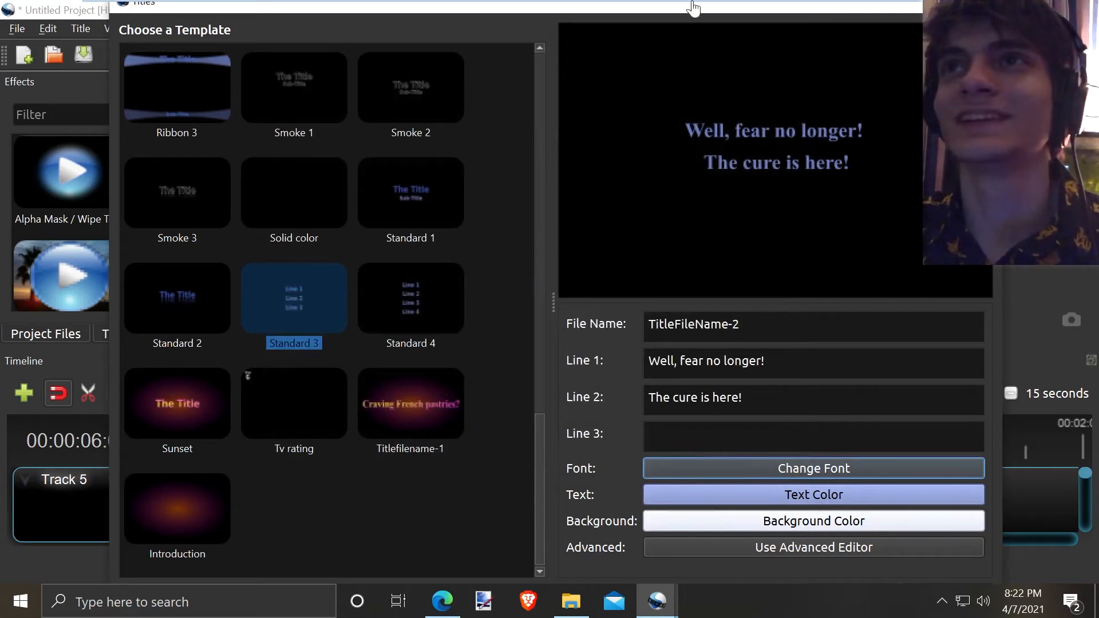
pyautogui.moveTo(693, 7)
pyautogui.mouseDown()
pyautogui.moveTo(696, 111)
pyautogui.moveTo(681, 26)
pyautogui.mouseUp()
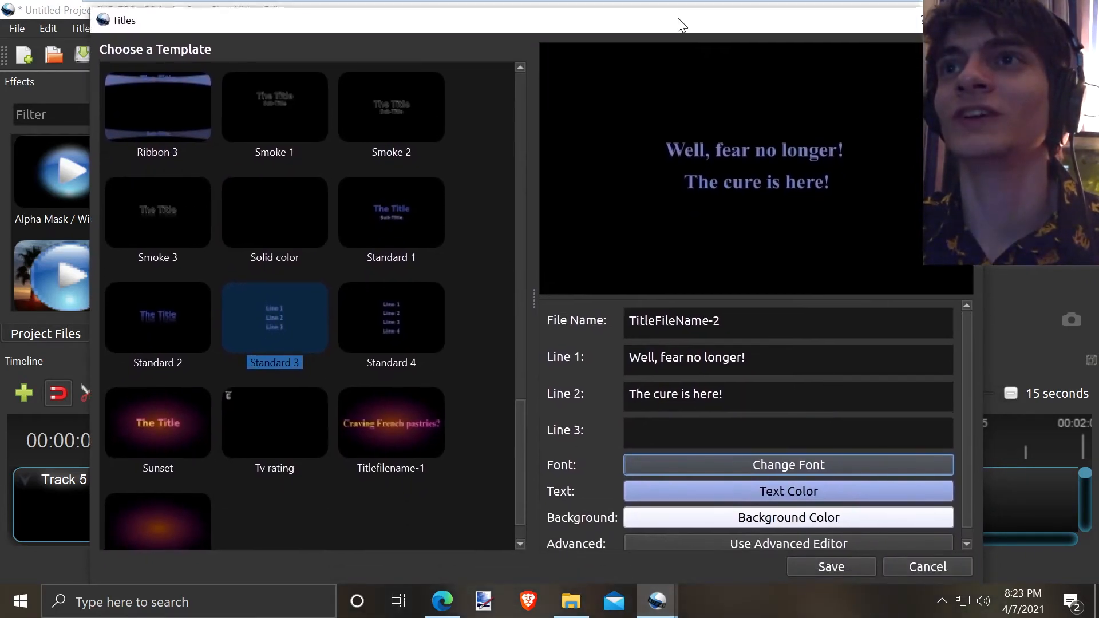
pyautogui.click(831, 567)
# Add TitleFileName-2.svg to Track 5 and move it directly after the first title clip.
pyautogui.click(17, 332)
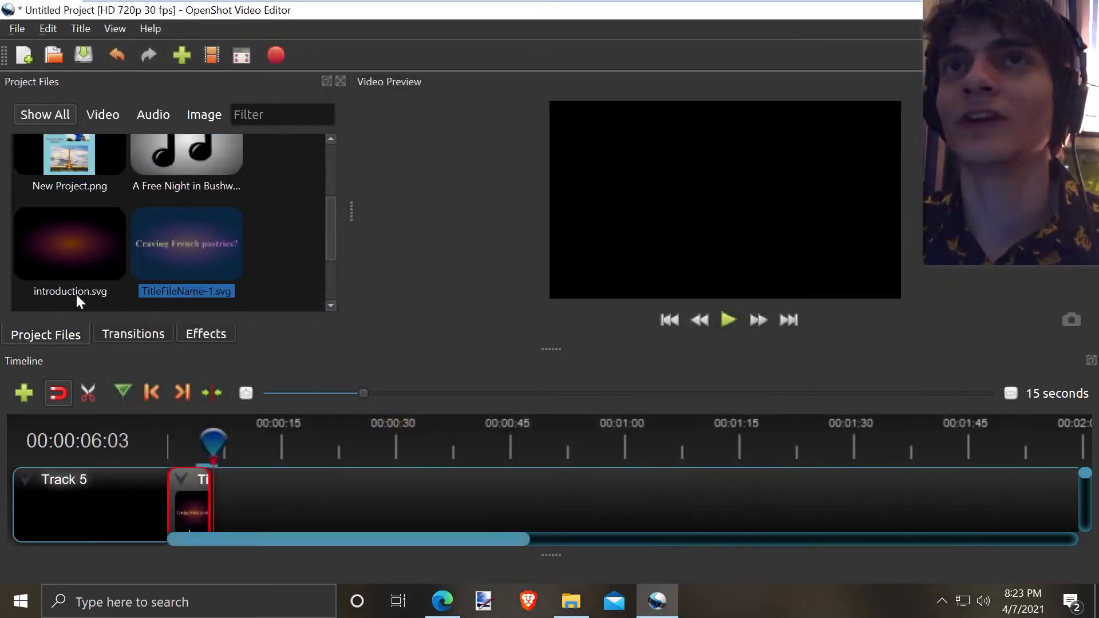
pyautogui.scroll(-2, 200, 230)
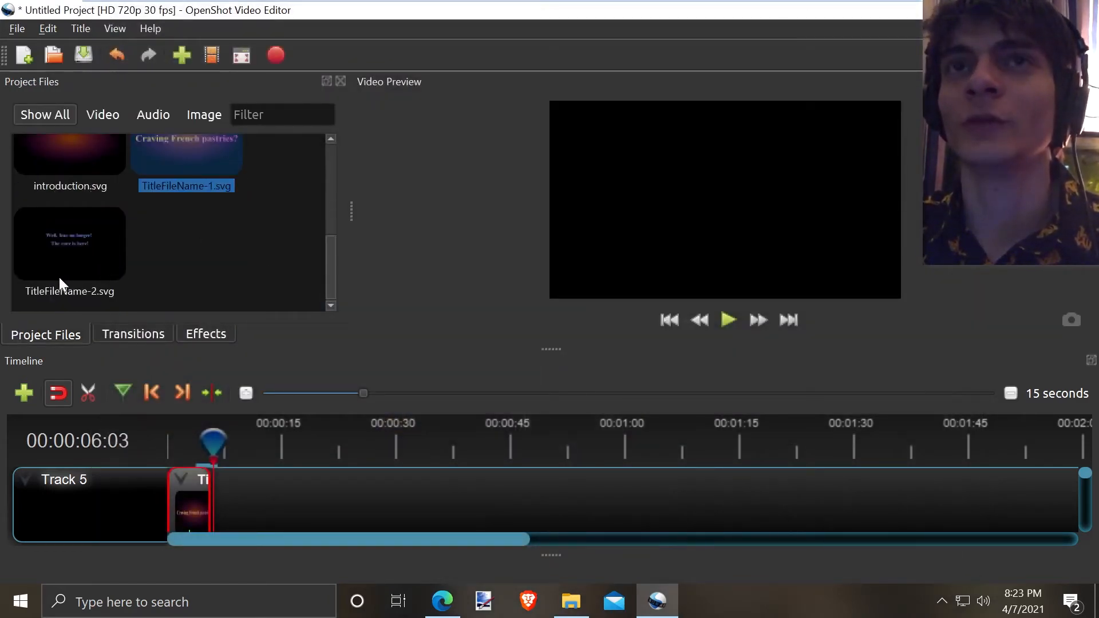
pyautogui.moveTo(60, 282); pyautogui.dragTo(237, 498)
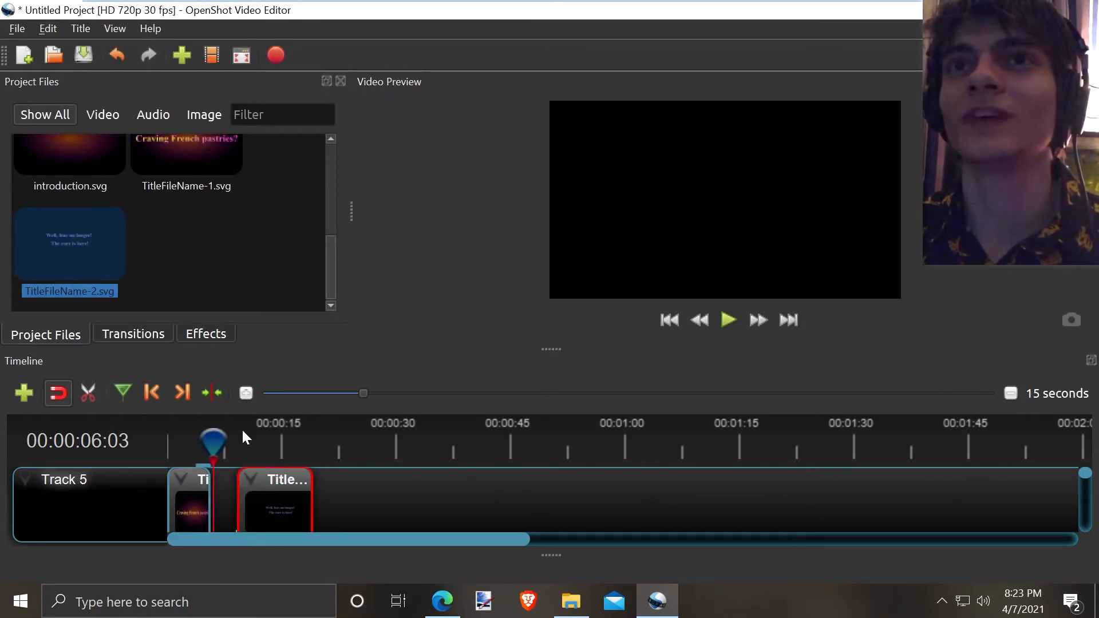
pyautogui.moveTo(215, 441); pyautogui.dragTo(334, 440)
pyautogui.moveTo(275, 512); pyautogui.dragTo(245, 509)
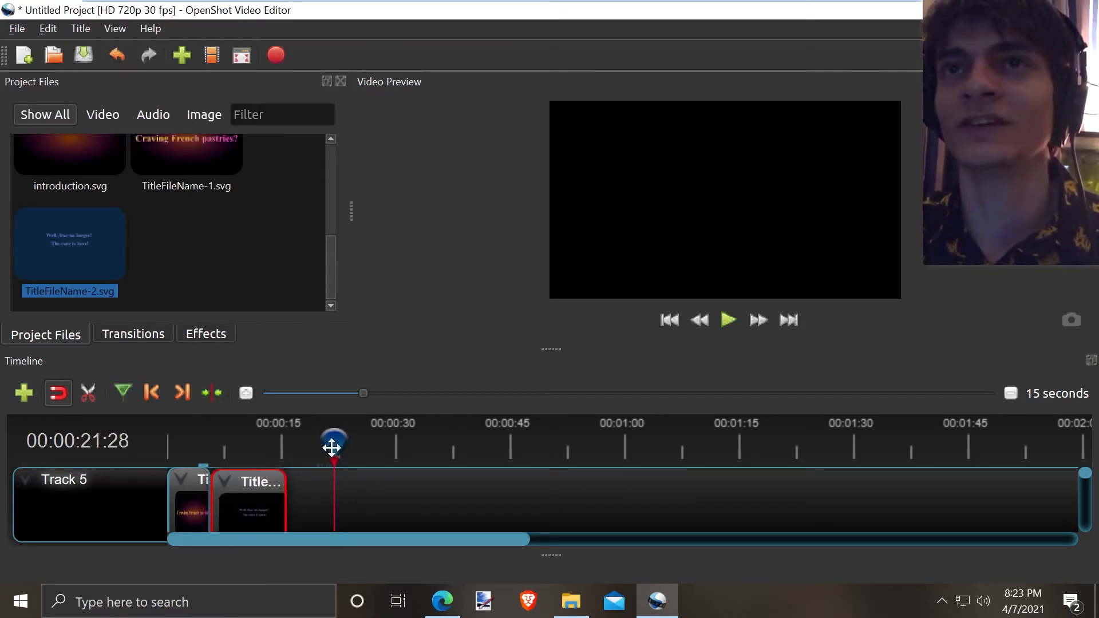
# Play the change from the first title to the second title, starting just before the cut.
pyautogui.moveTo(332, 447); pyautogui.dragTo(203, 451)
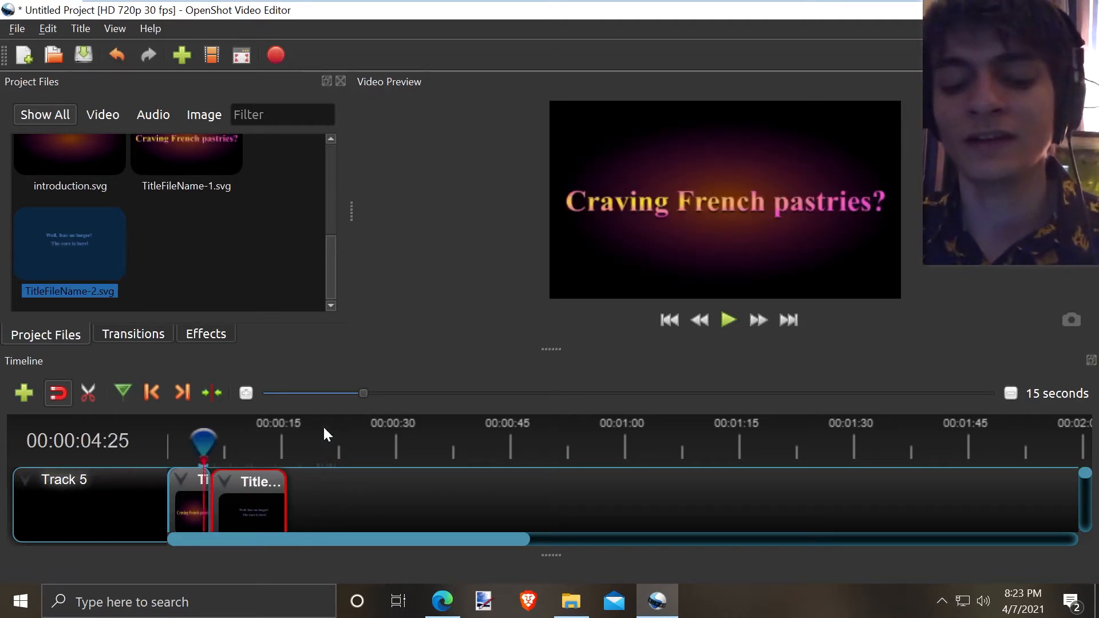
pyautogui.press('space')
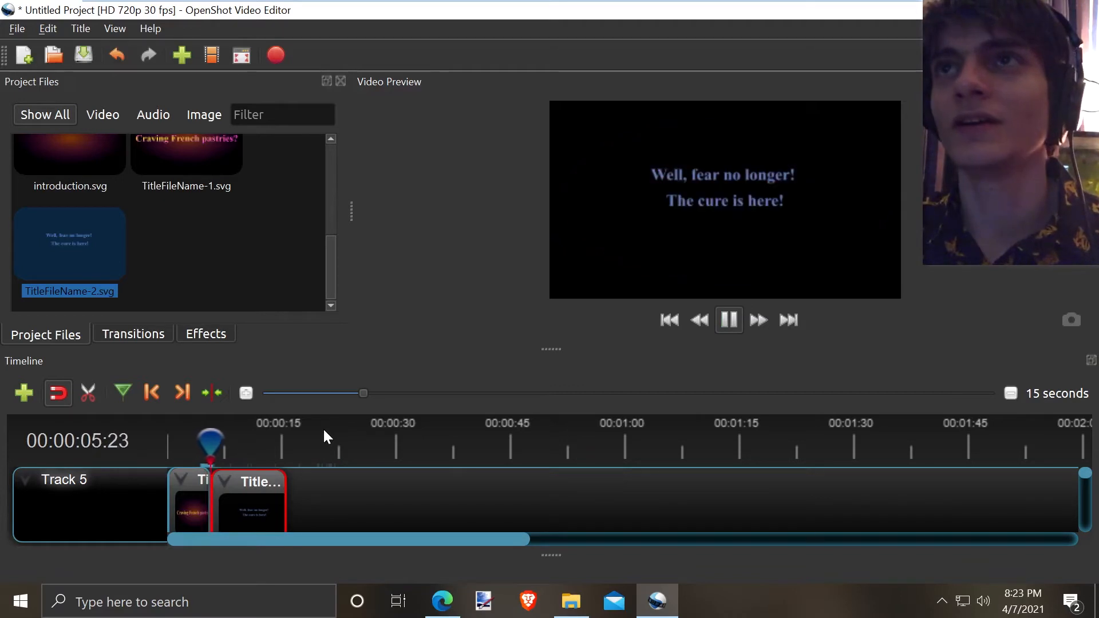
pyautogui.press('space')
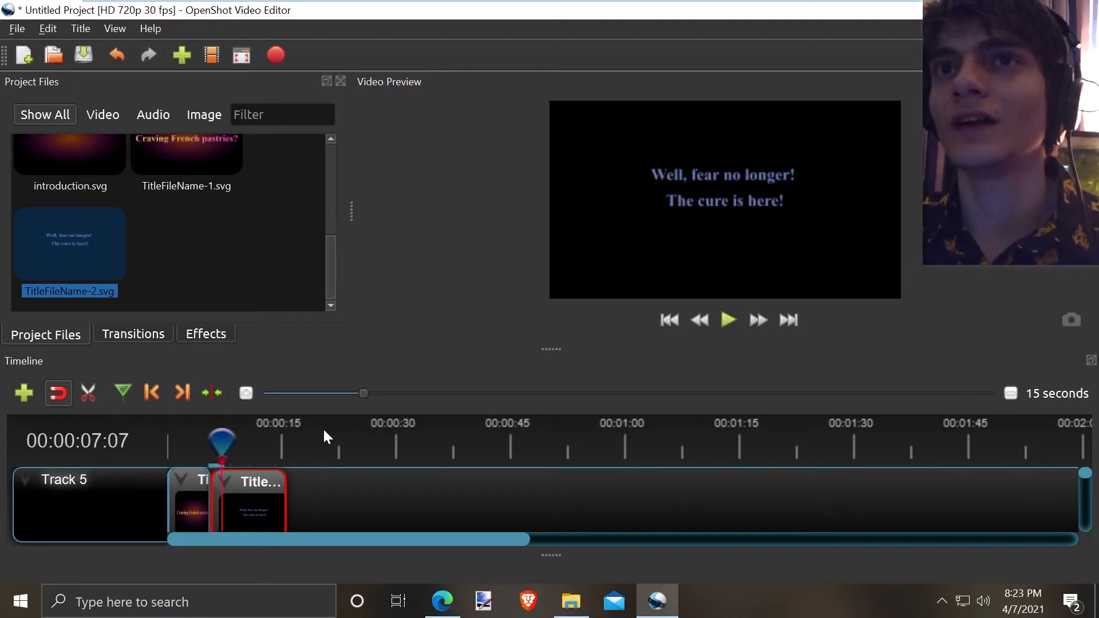
# Transform the second title clip, enlarging it about its centre so the text spans most of the frame width.
pyautogui.rightClick(240, 493)
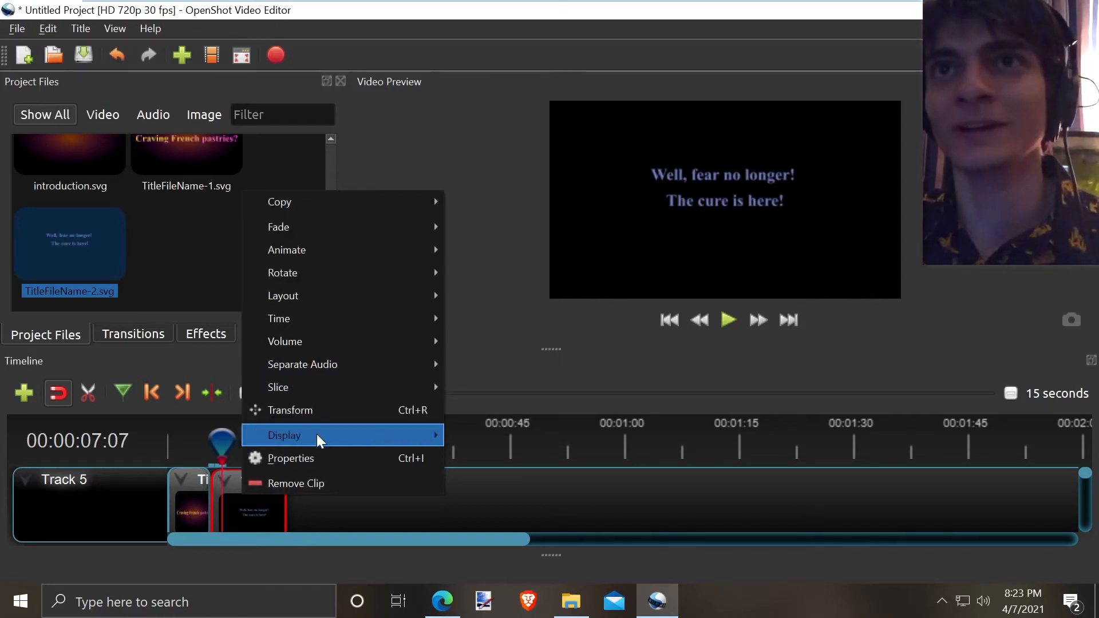
pyautogui.rightClick(250, 508)
pyautogui.click(298, 426)
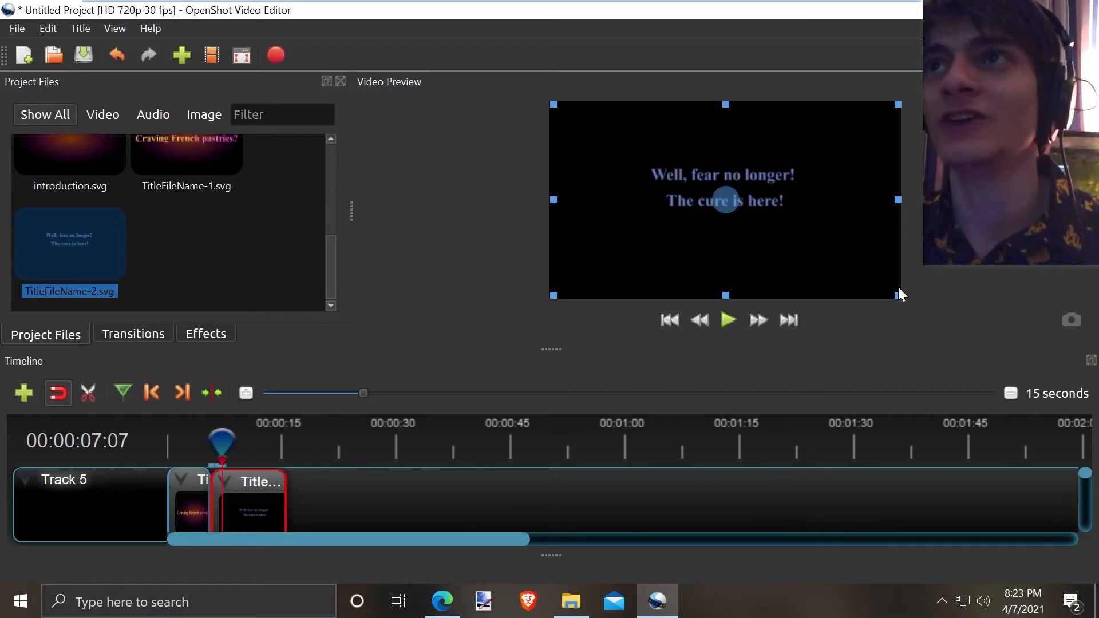
pyautogui.moveTo(898, 293); pyautogui.dragTo(950, 274)
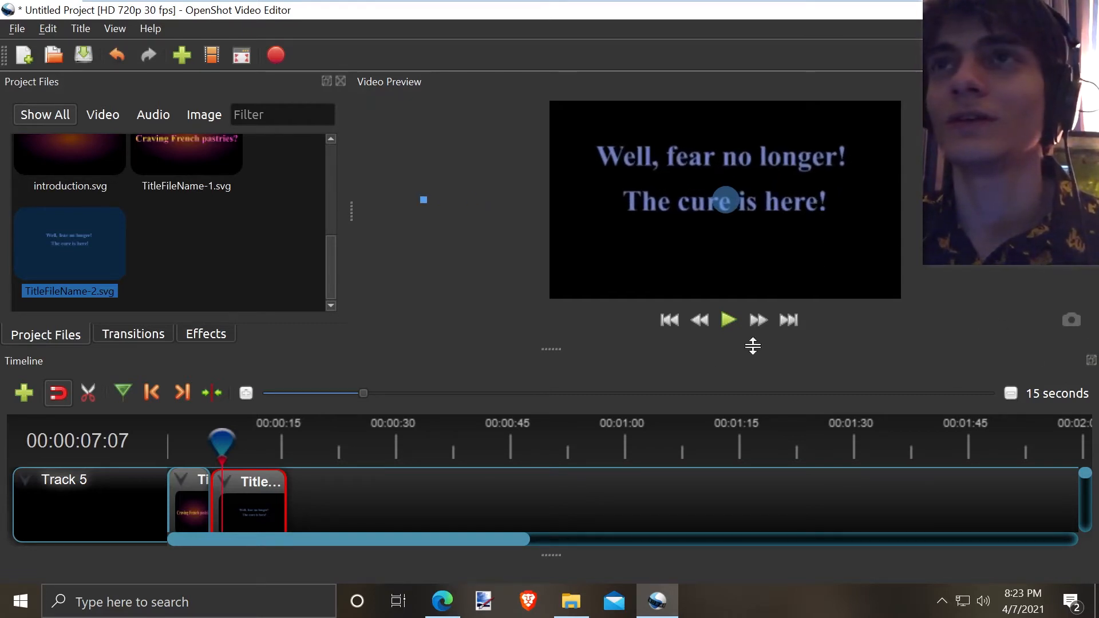
# Return the playhead to the start of the timeline and turn off the Transform handles.
pyautogui.moveTo(220, 444); pyautogui.dragTo(136, 447)
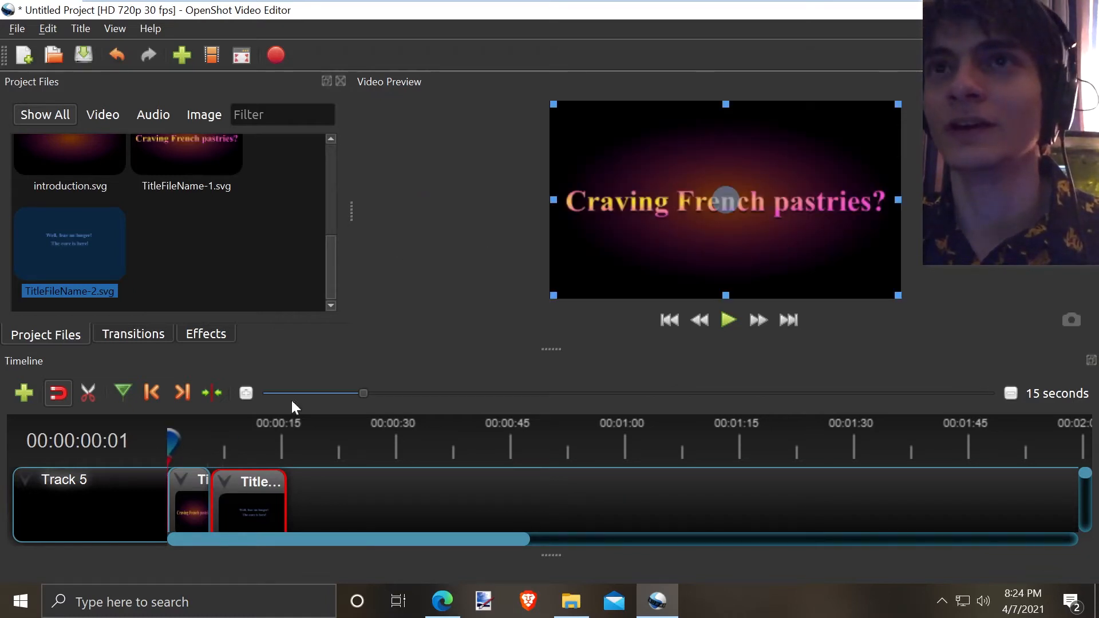
pyautogui.rightClick(190, 496)
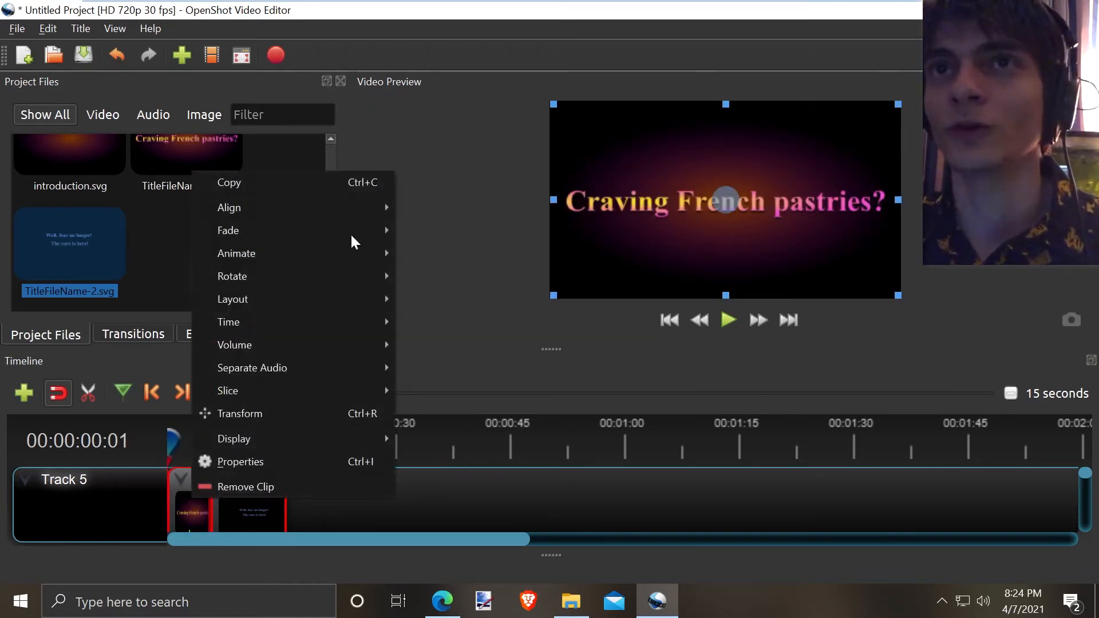
pyautogui.click(445, 139)
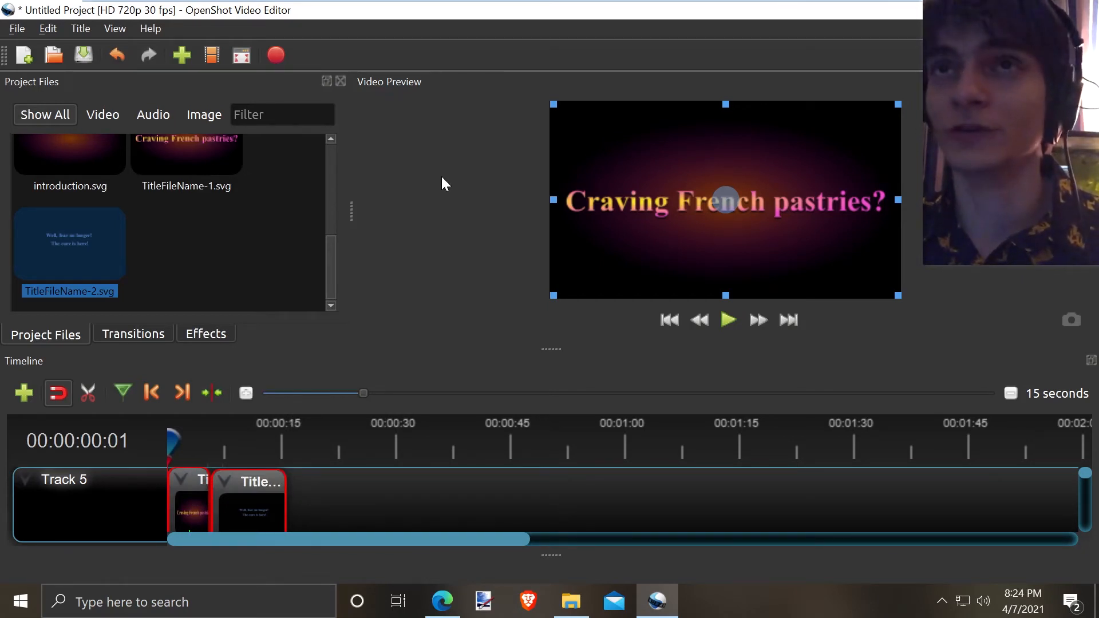
pyautogui.hotkey('ctrl', 'r')
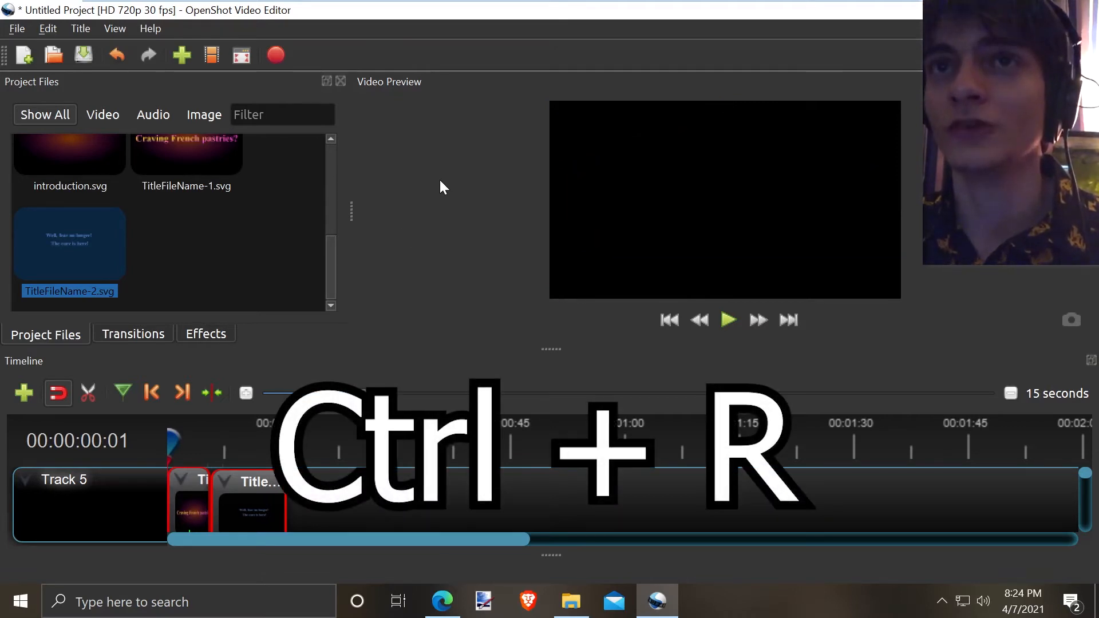
# Play both title clips from the start of the timeline to check the enlarged second title.
pyautogui.moveTo(176, 431); pyautogui.dragTo(140, 445)
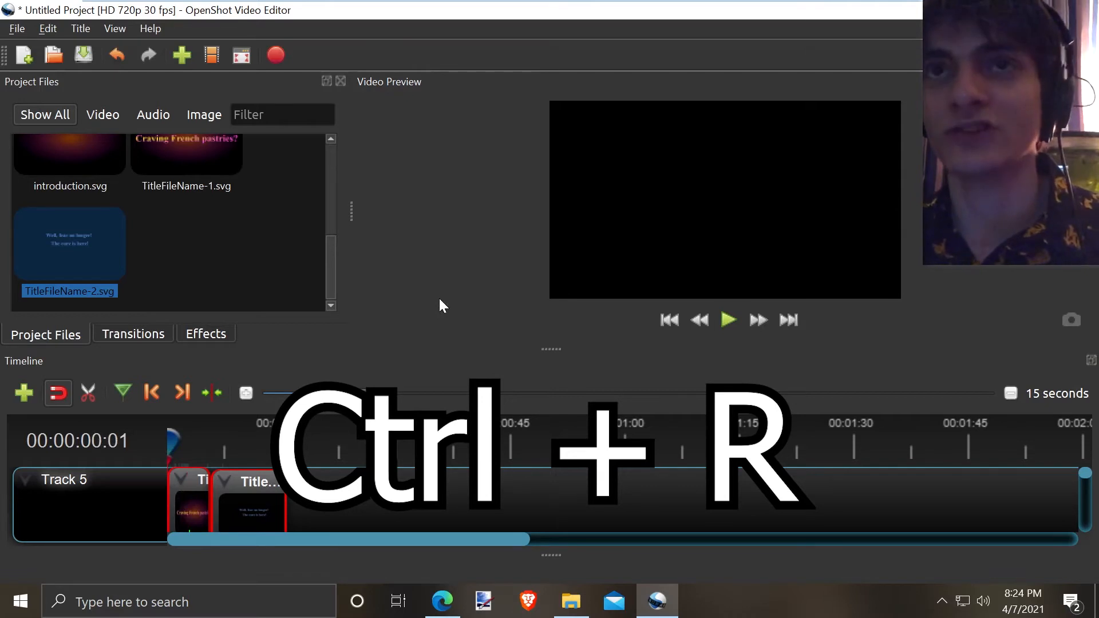
pyautogui.press('space')
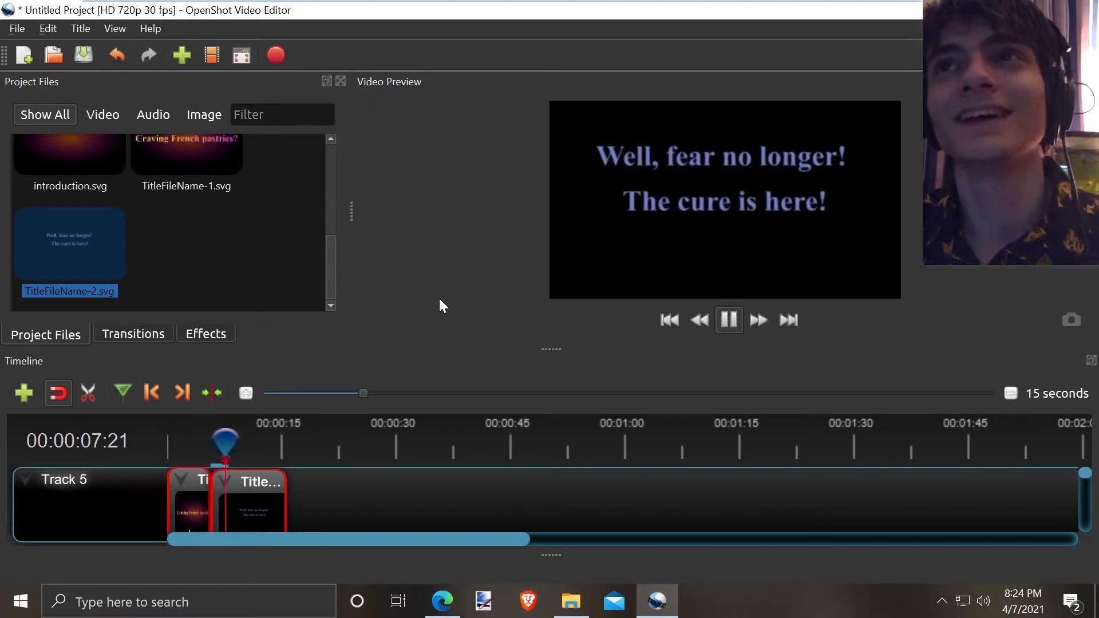
pyautogui.press('space')
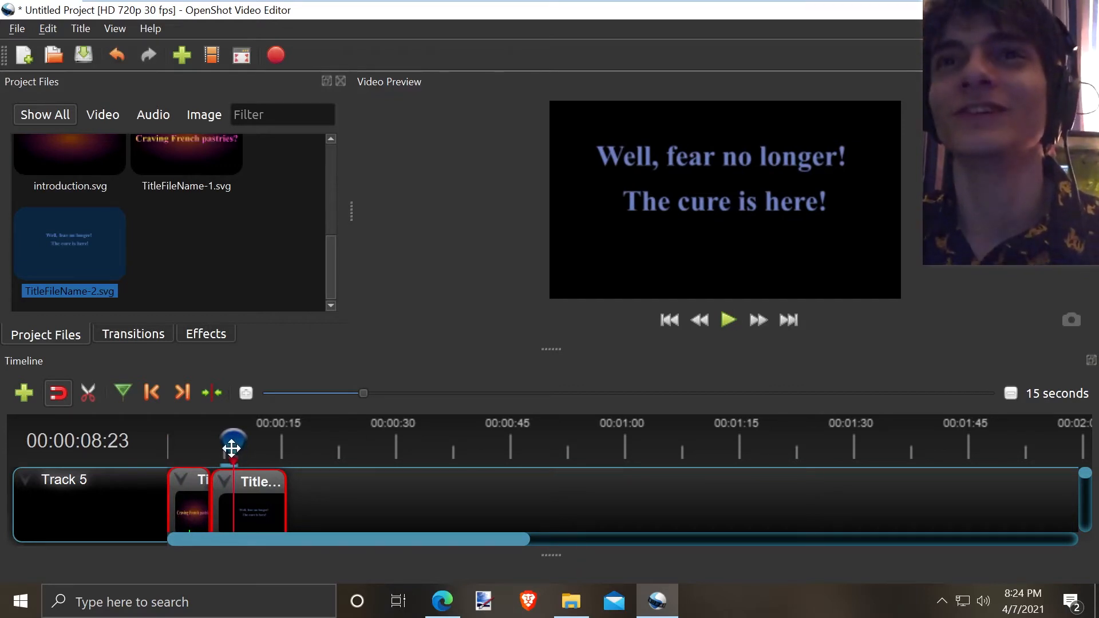
# Scrub through the second title clip and across its cut with the first title to examine the timing.
pyautogui.moveTo(231, 448); pyautogui.dragTo(265, 458)
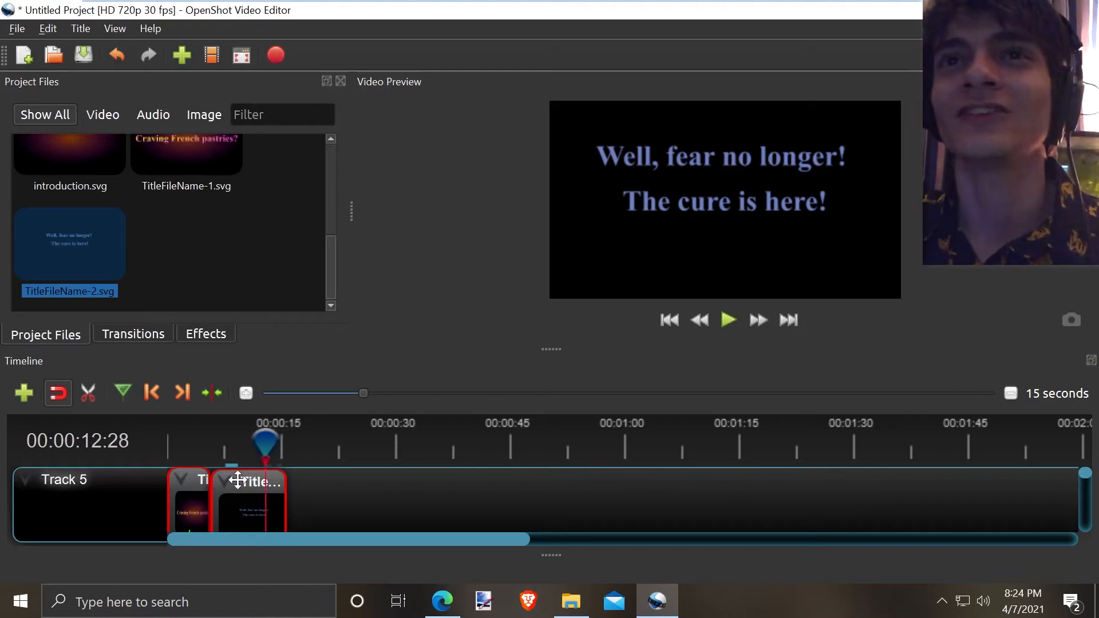
pyautogui.click(231, 483)
pyautogui.click(225, 483)
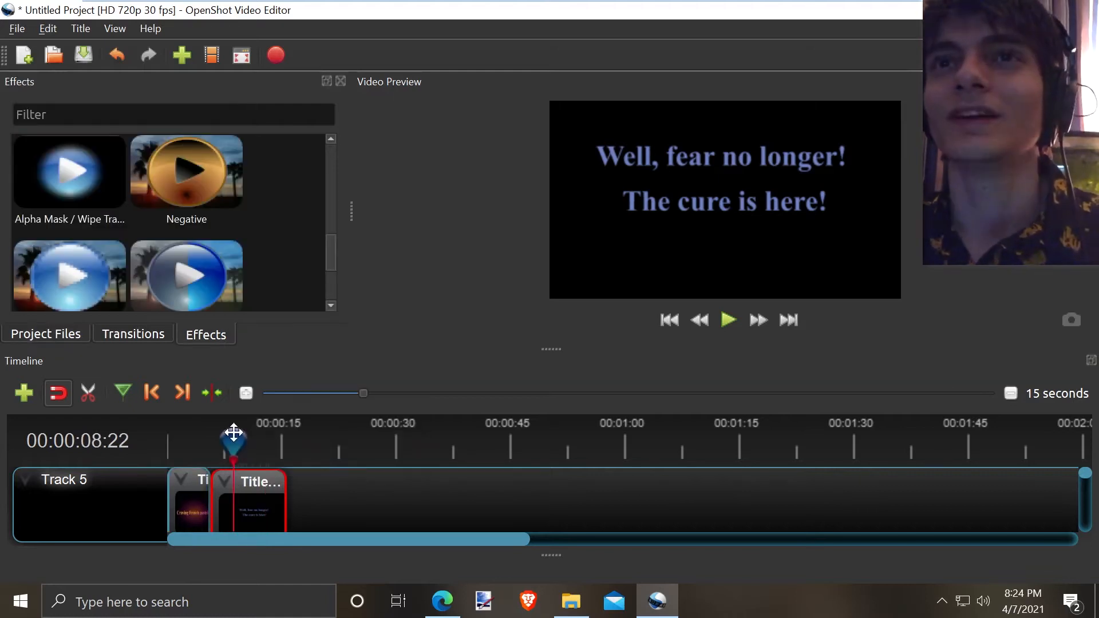
pyautogui.moveTo(233, 434); pyautogui.dragTo(210, 446)
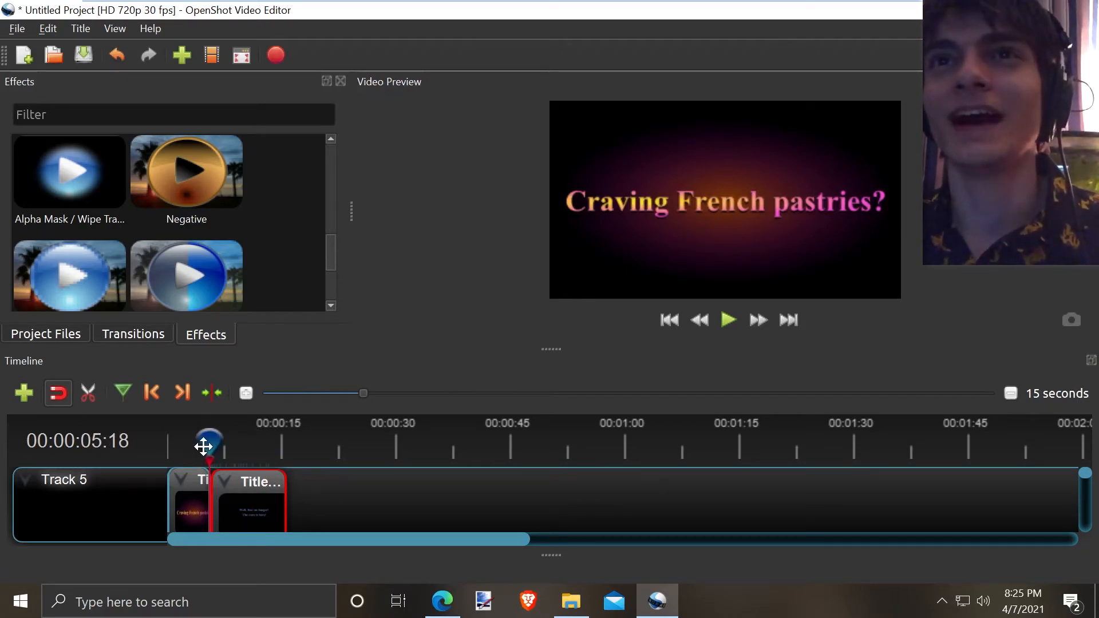
pyautogui.moveTo(209, 442); pyautogui.dragTo(233, 442)
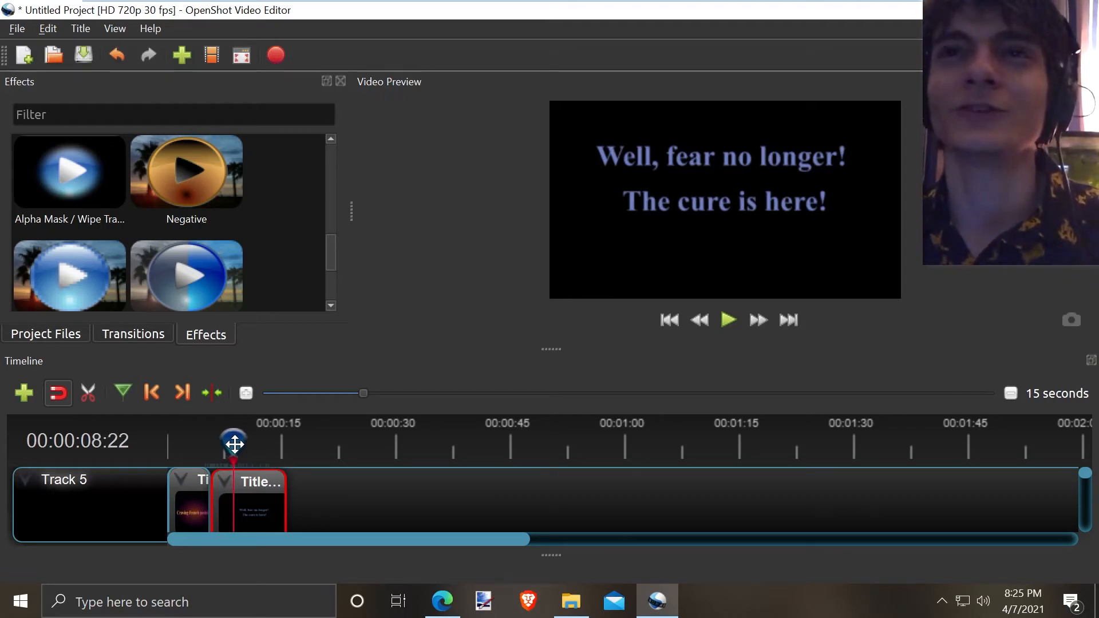
pyautogui.moveTo(234, 444); pyautogui.dragTo(283, 447)
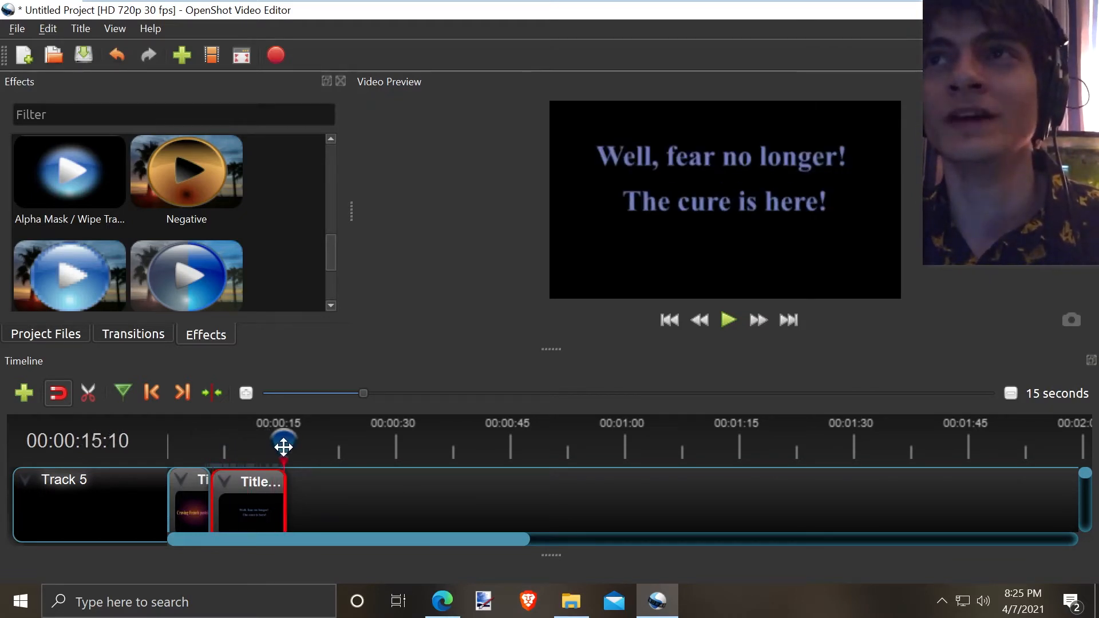
# Move the playhead back to about 00:00:12:24 inside the second title clip and open that clip's properties.
pyautogui.moveTo(283, 447); pyautogui.dragTo(265, 446)
pyautogui.rightClick(225, 483)
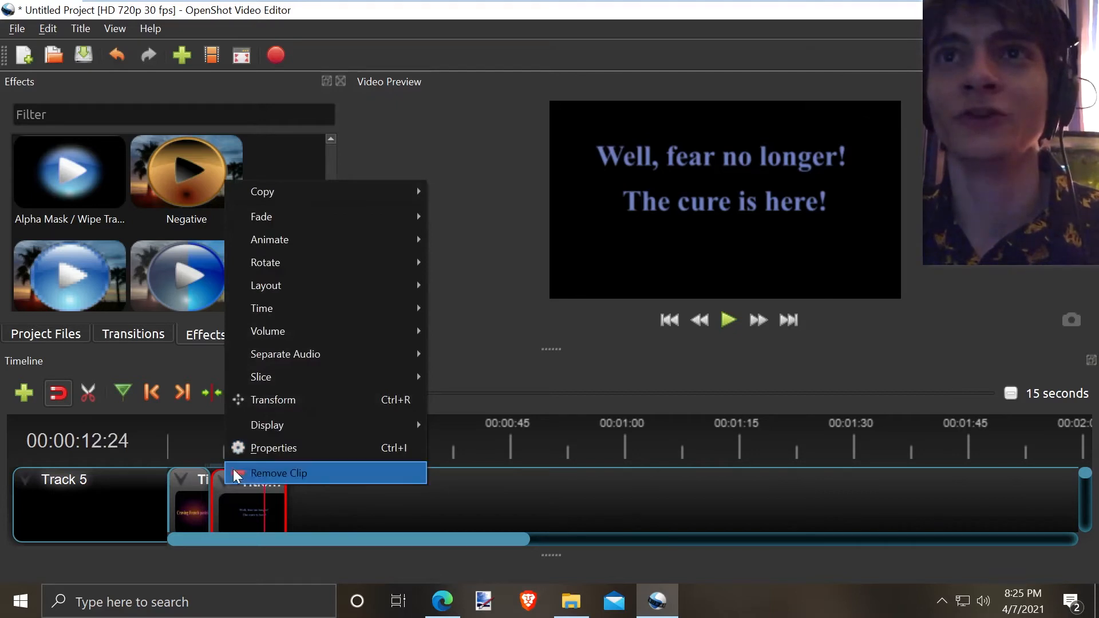
pyautogui.click(221, 483)
pyautogui.click(223, 480)
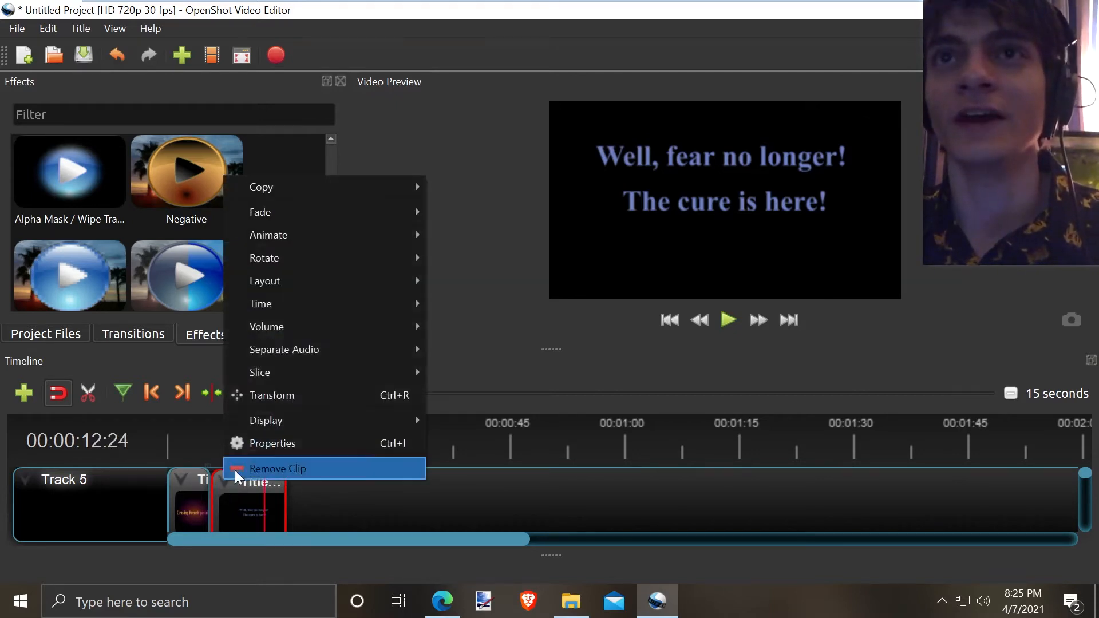
pyautogui.click(253, 444)
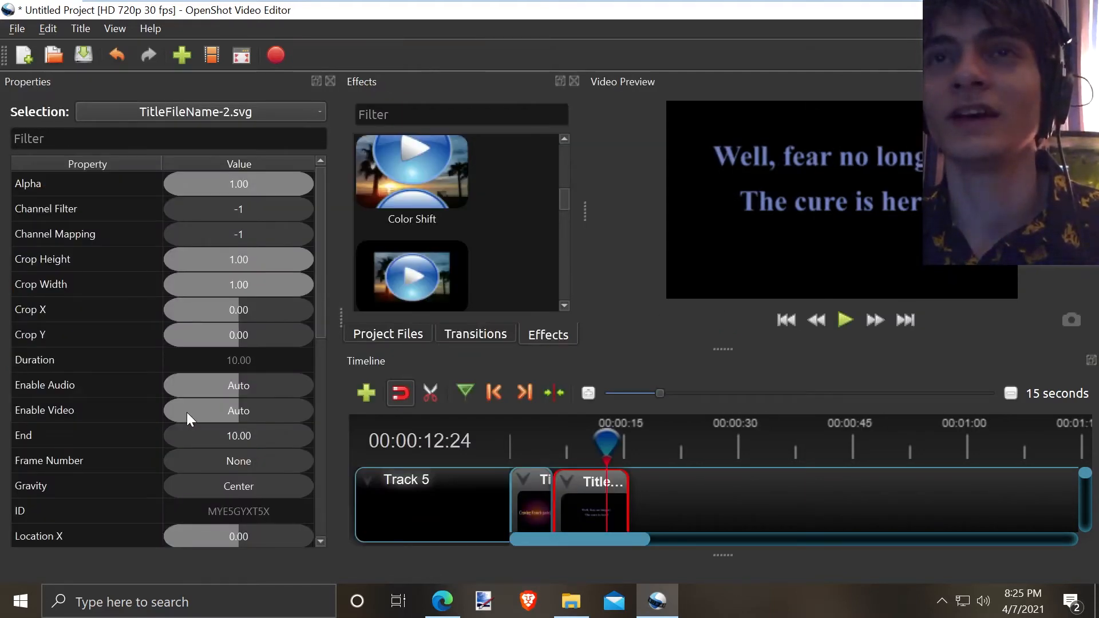
# Examine the second title clip's Scale X and Scale Y properties and the Bezier keyframe presets, and close the properties.
pyautogui.scroll(-3, 171, 401)
pyautogui.scroll(-1, 152, 403)
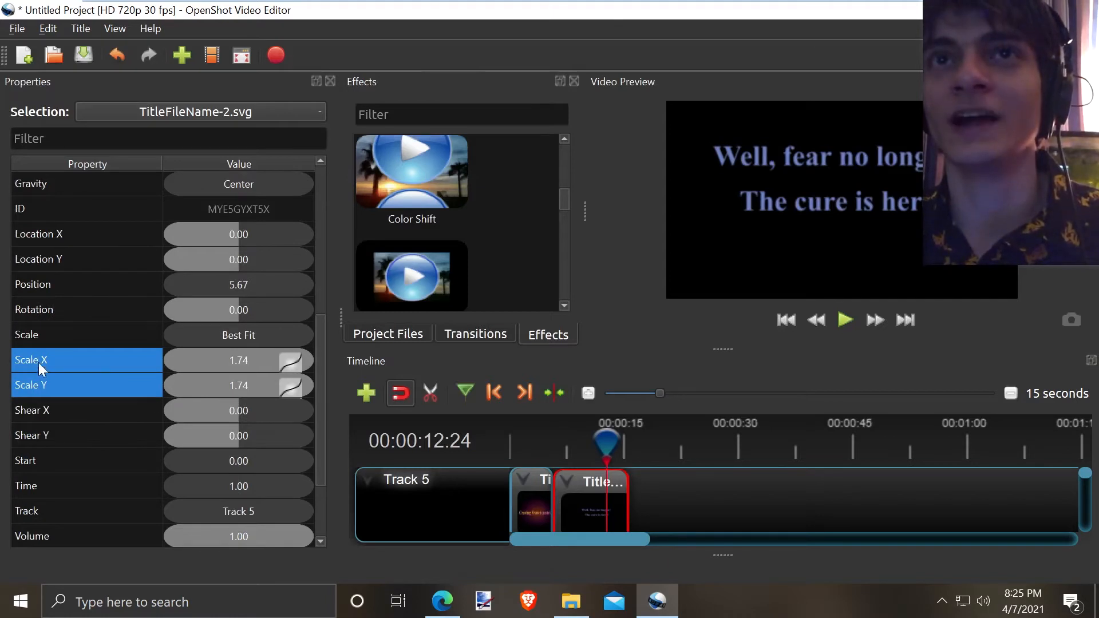
pyautogui.doubleClick(286, 363)
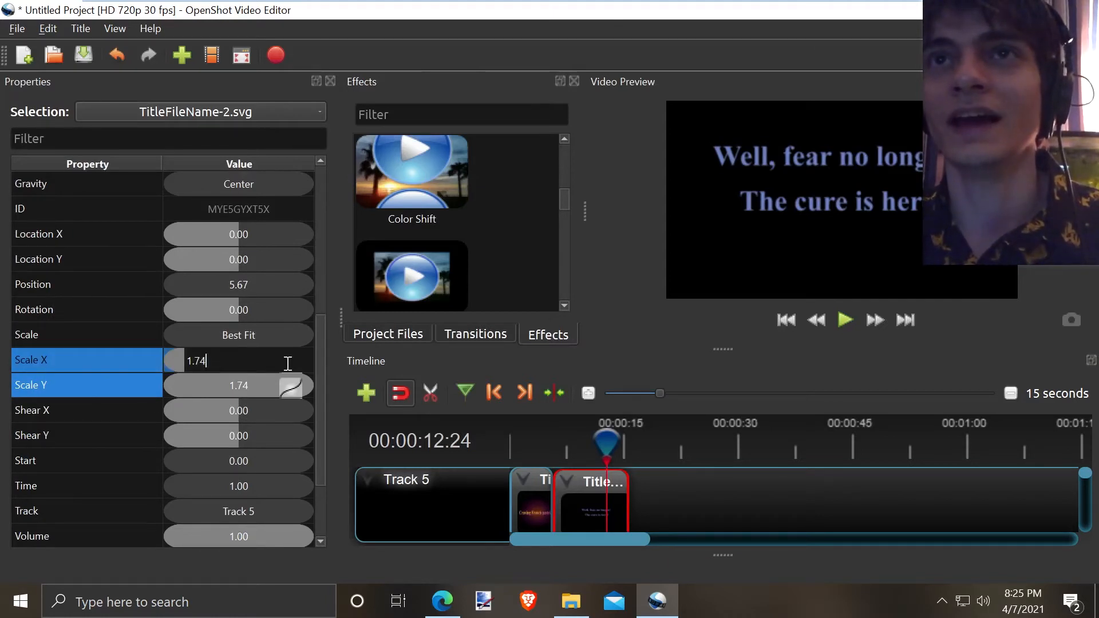
pyautogui.click(288, 374)
pyautogui.rightClick(290, 359)
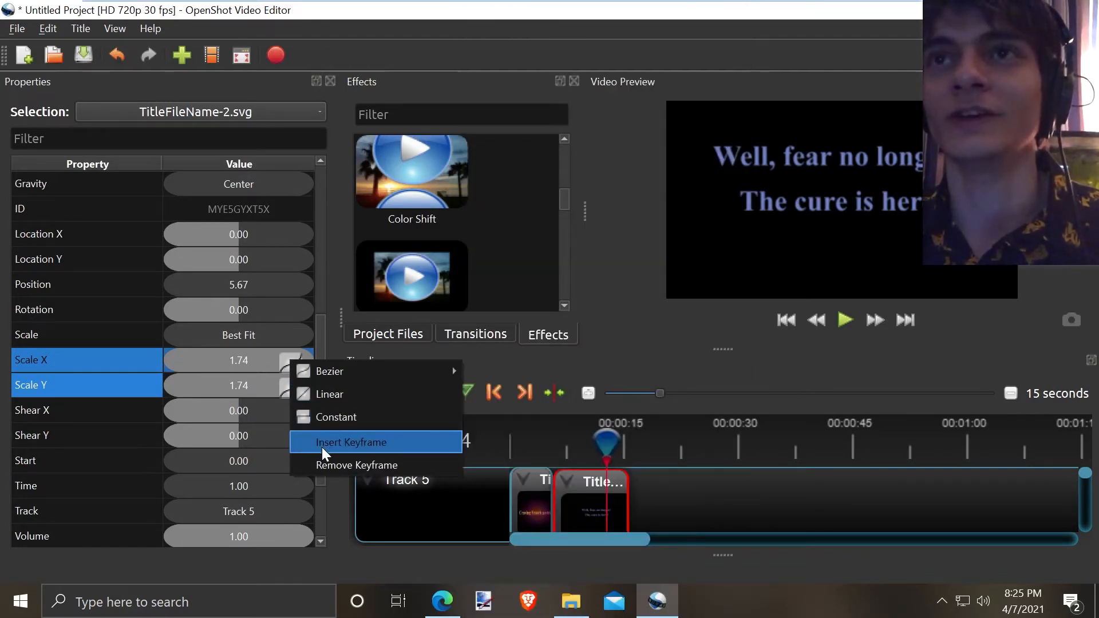
pyautogui.moveTo(356, 374)
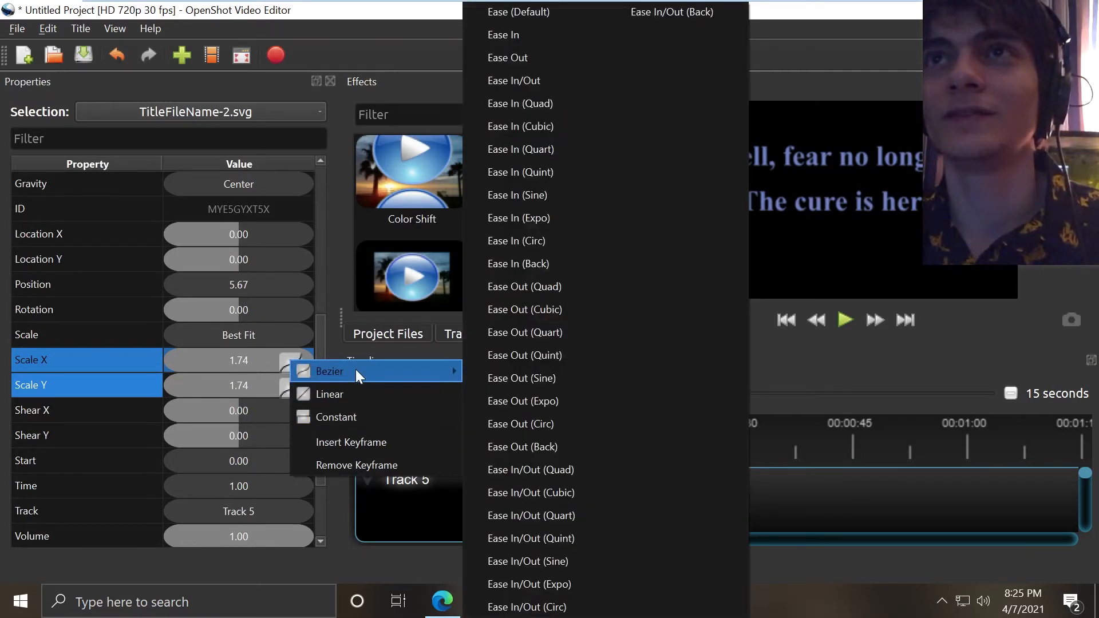
pyautogui.click(267, 363)
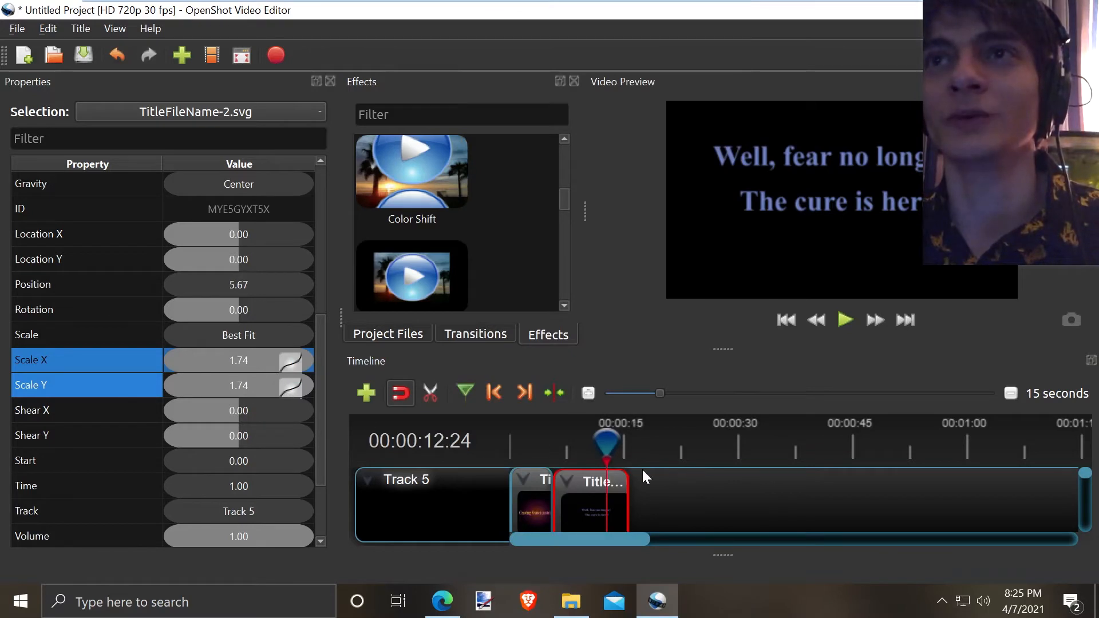
pyautogui.moveTo(598, 452); pyautogui.dragTo(572, 452)
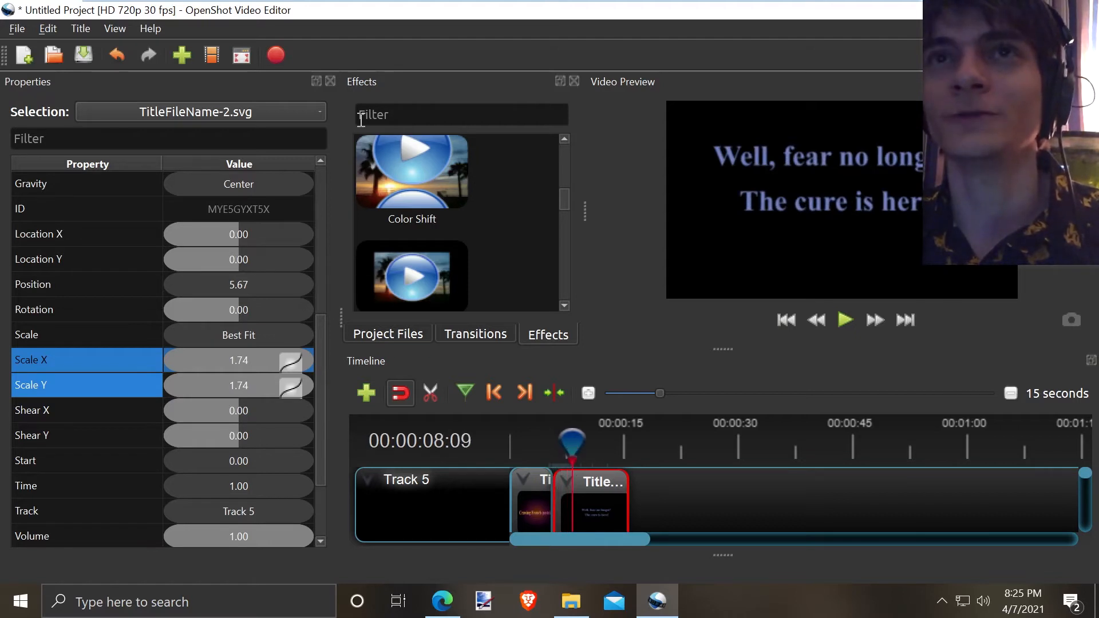
pyautogui.click(331, 81)
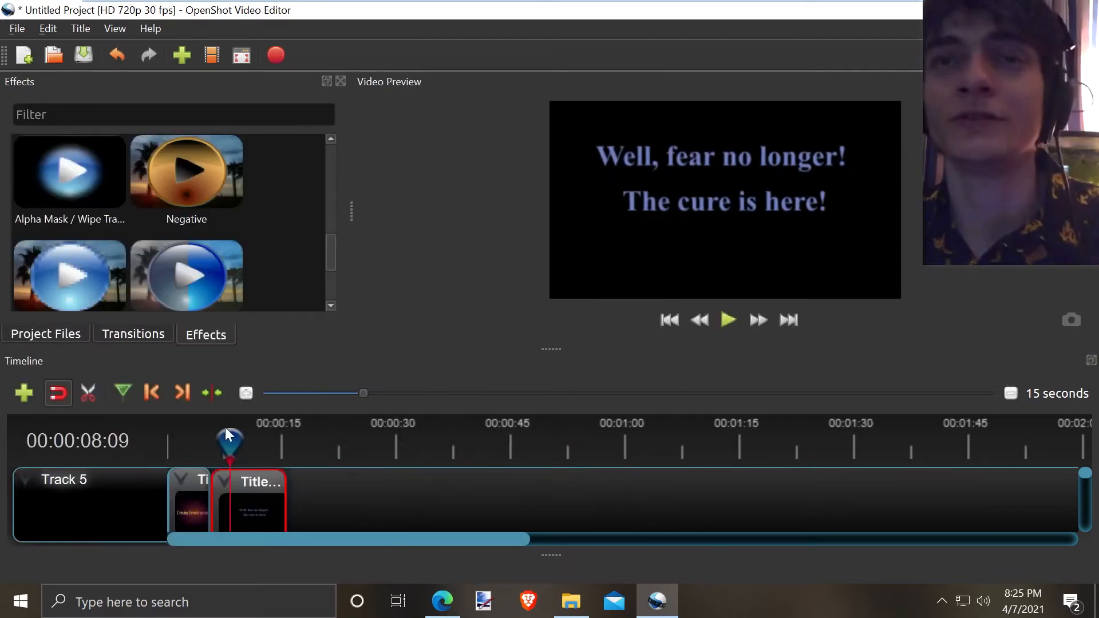
# Trim the end of the second title clip to about the 11-second mark and play the timeline from the start.
pyautogui.moveTo(232, 436)
pyautogui.mouseDown()
pyautogui.moveTo(208, 444)
pyautogui.moveTo(247, 440)
pyautogui.mouseUp()
pyautogui.moveTo(283, 494); pyautogui.dragTo(248, 499)
pyautogui.moveTo(247, 441); pyautogui.dragTo(168, 441)
pyautogui.press('space')
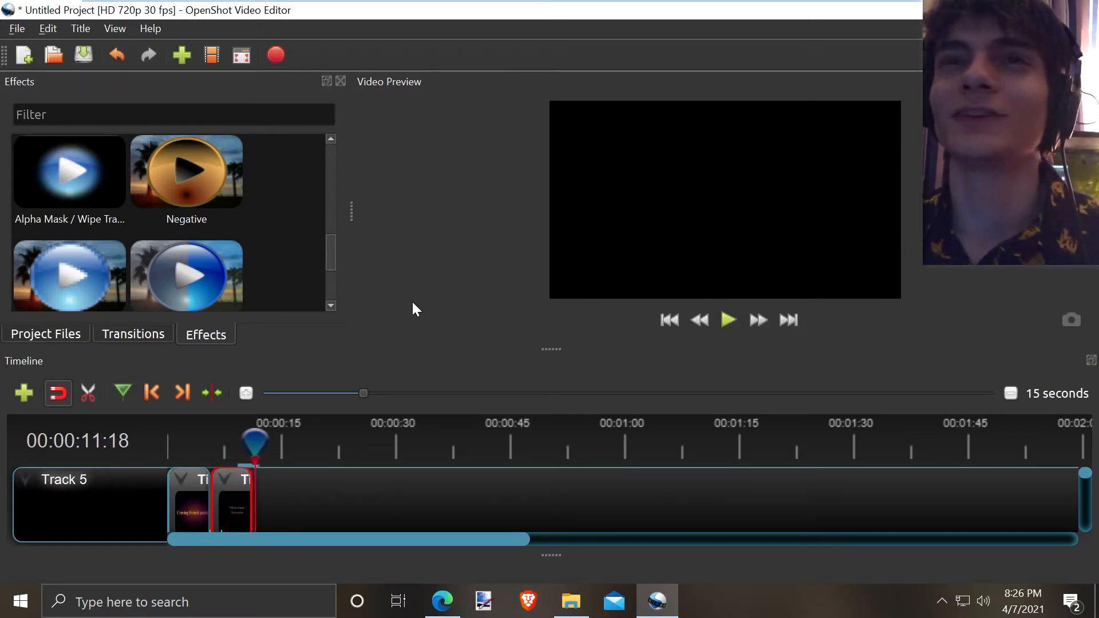
# Add finn dabbing.jpg to Track 5 directly after the second title clip and preview the image at about 00:00:14:09.
pyautogui.moveTo(266, 454); pyautogui.dragTo(220, 455)
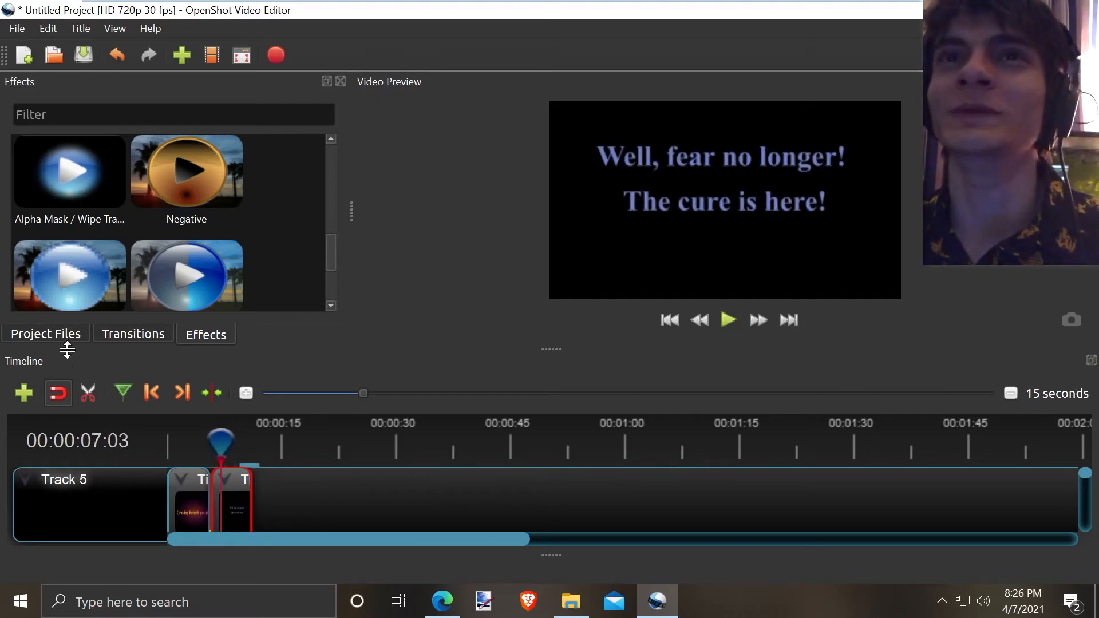
pyautogui.click(69, 336)
pyautogui.scroll(5, 283, 256)
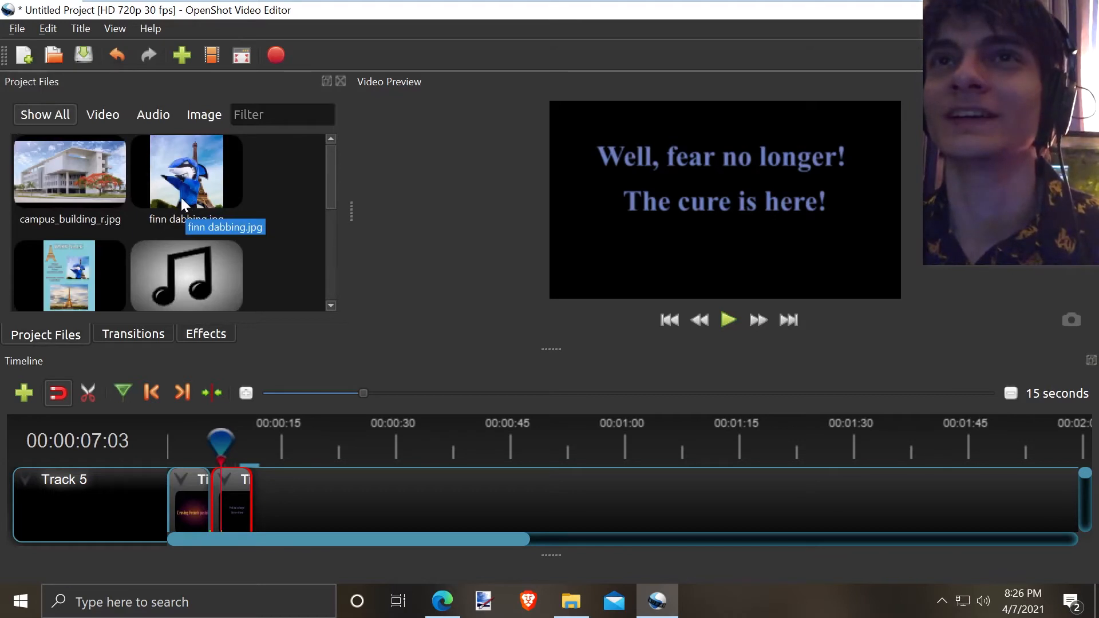
pyautogui.moveTo(181, 197)
pyautogui.mouseDown()
pyautogui.moveTo(299, 447)
pyautogui.moveTo(269, 504)
pyautogui.moveTo(253, 508)
pyautogui.mouseUp()
pyautogui.moveTo(221, 442); pyautogui.dragTo(277, 445)
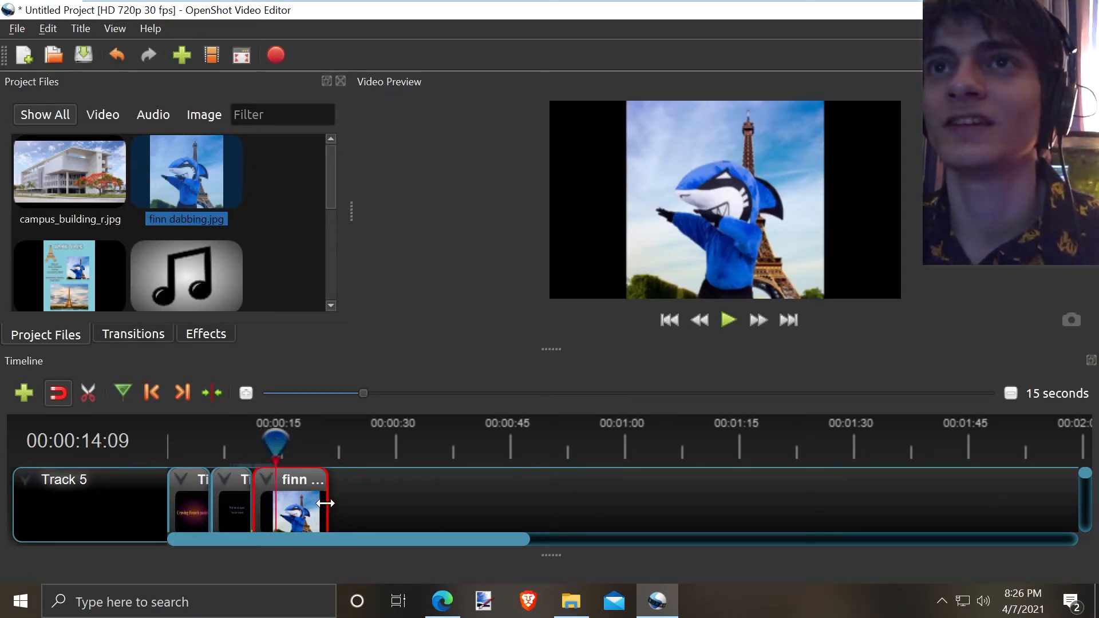
# Shorten the finn dabbing.jpg clip to about 5 seconds and play the cut from the second title into it.
pyautogui.moveTo(327, 502); pyautogui.dragTo(289, 505)
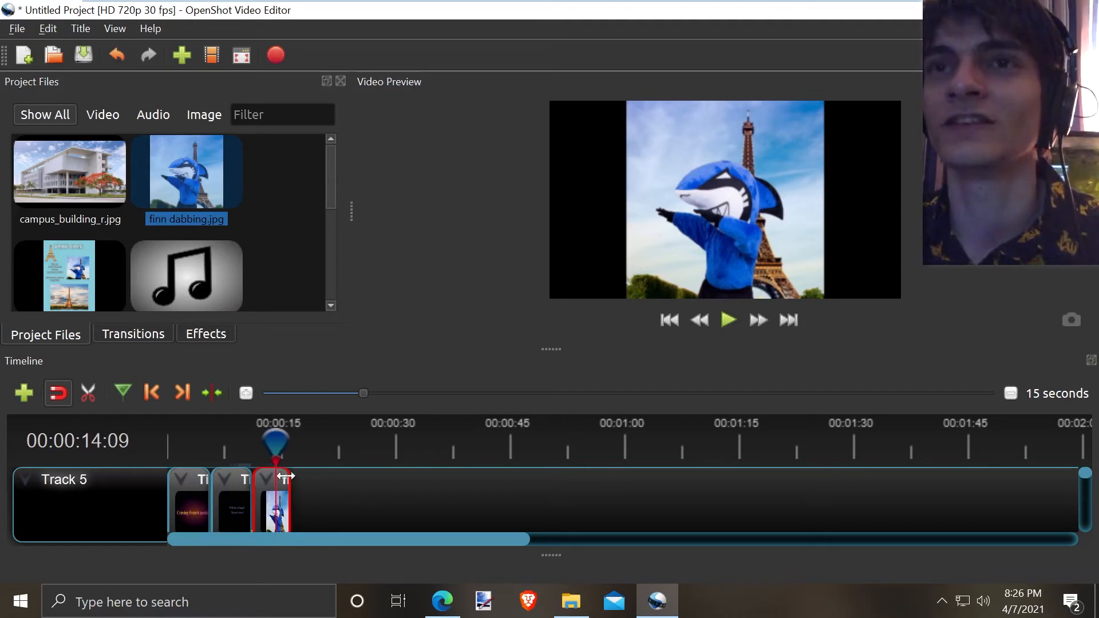
pyautogui.moveTo(273, 446); pyautogui.dragTo(241, 447)
pyautogui.press('space')
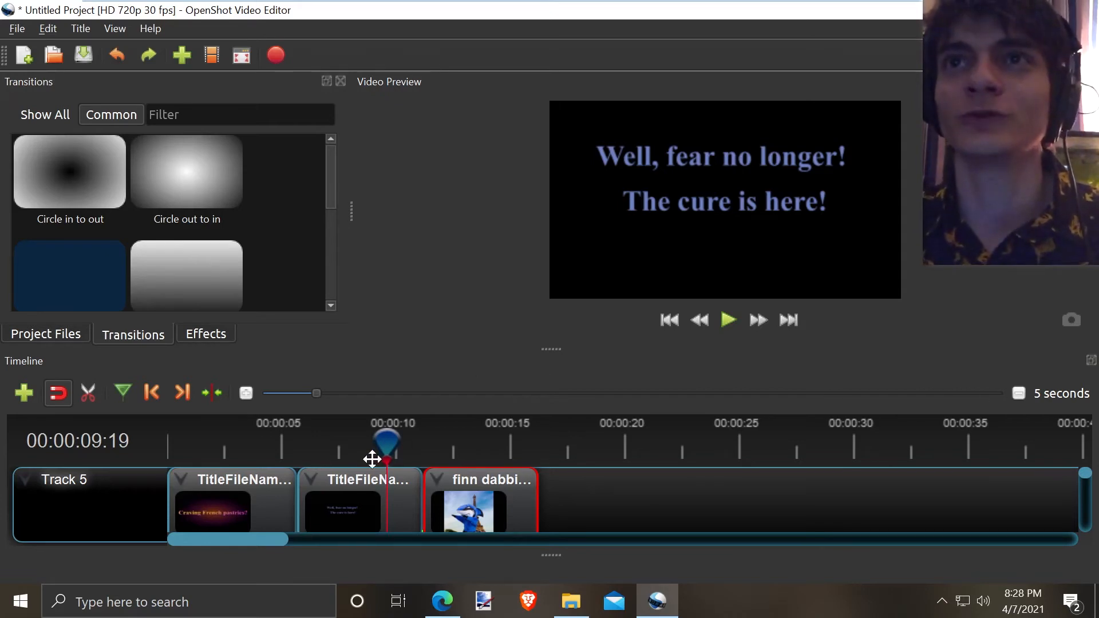
# Overlap the finn dabbing clip with the end of the second title clip to create a transition, and play it back.
pyautogui.moveTo(385, 448); pyautogui.dragTo(574, 444)
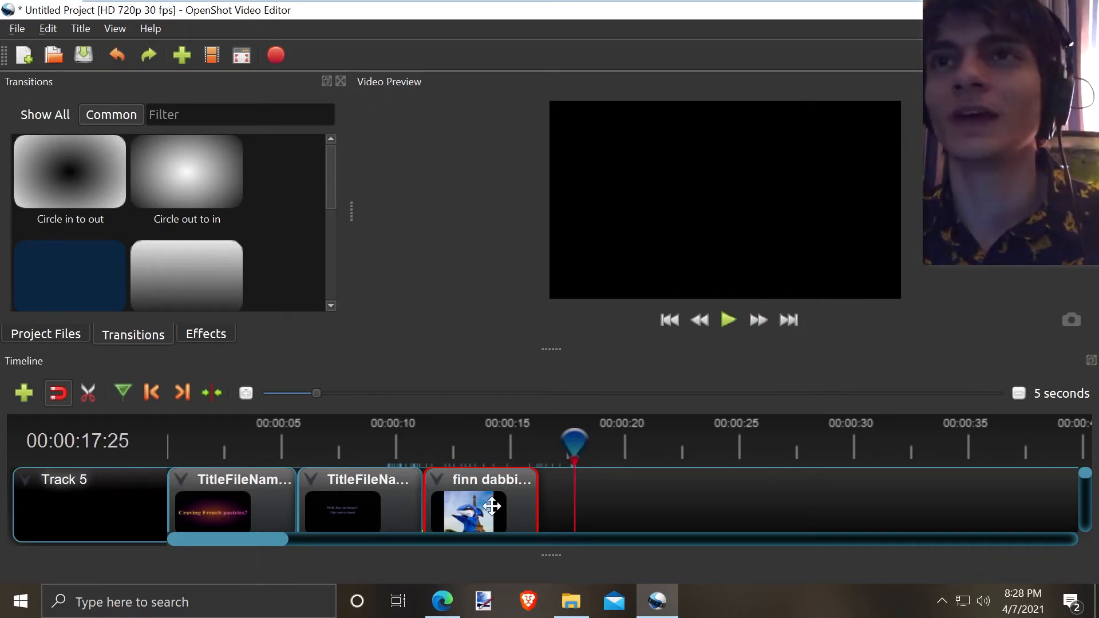
pyautogui.moveTo(491, 506); pyautogui.dragTo(454, 502)
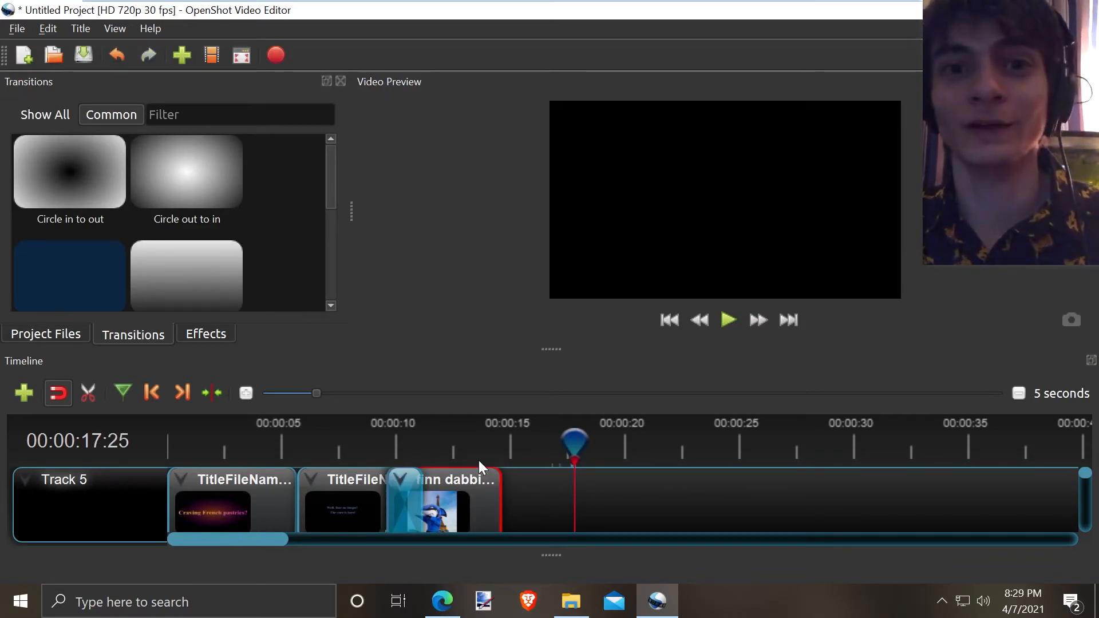
pyautogui.click(381, 449)
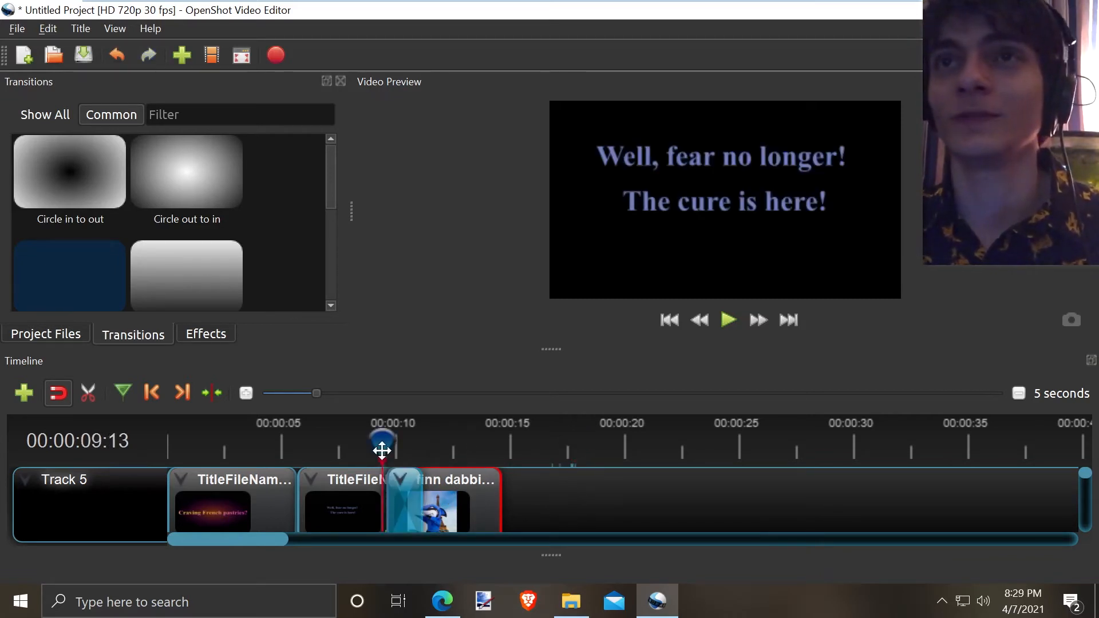
pyautogui.click(375, 449)
pyautogui.press('space')
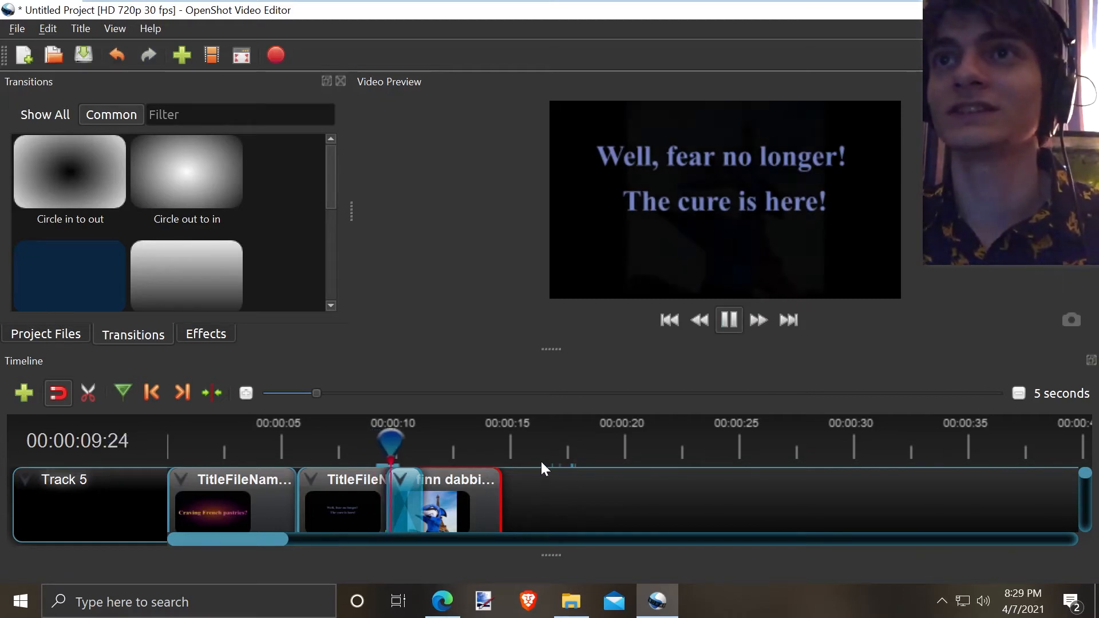
pyautogui.press('space')
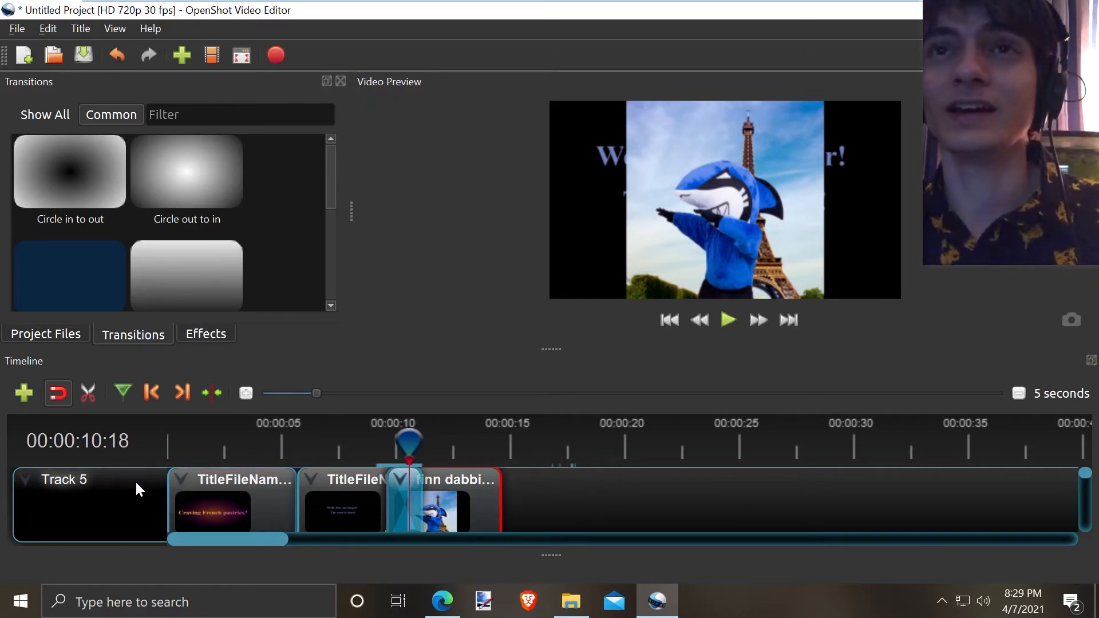
# Add a track above Track 5 and enlarge the timeline area to show more tracks.
pyautogui.rightClick(133, 502)
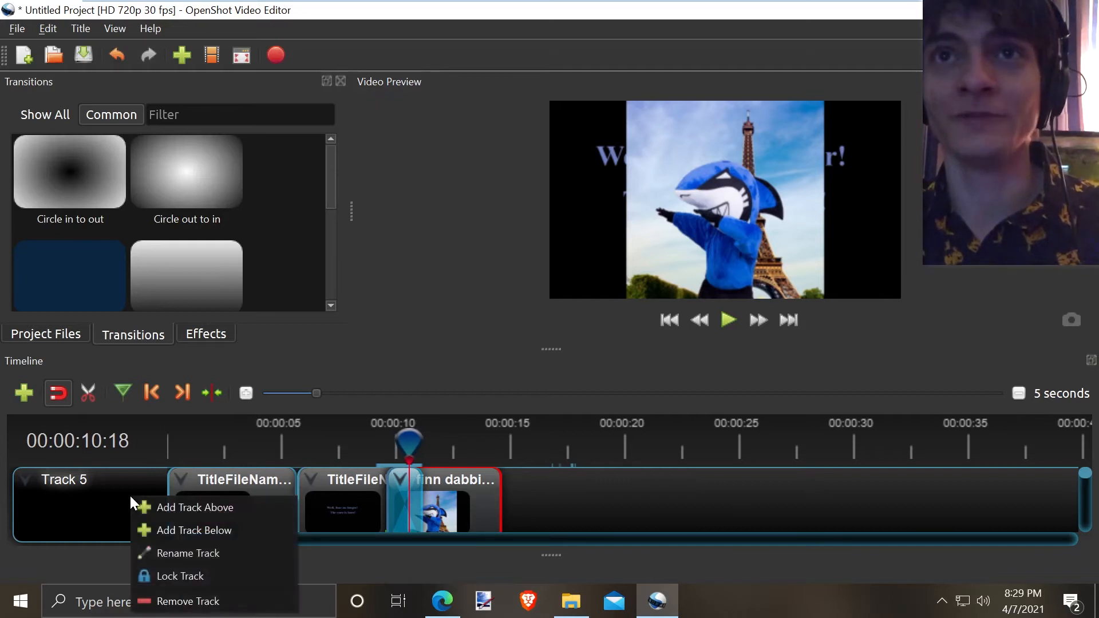
pyautogui.click(166, 514)
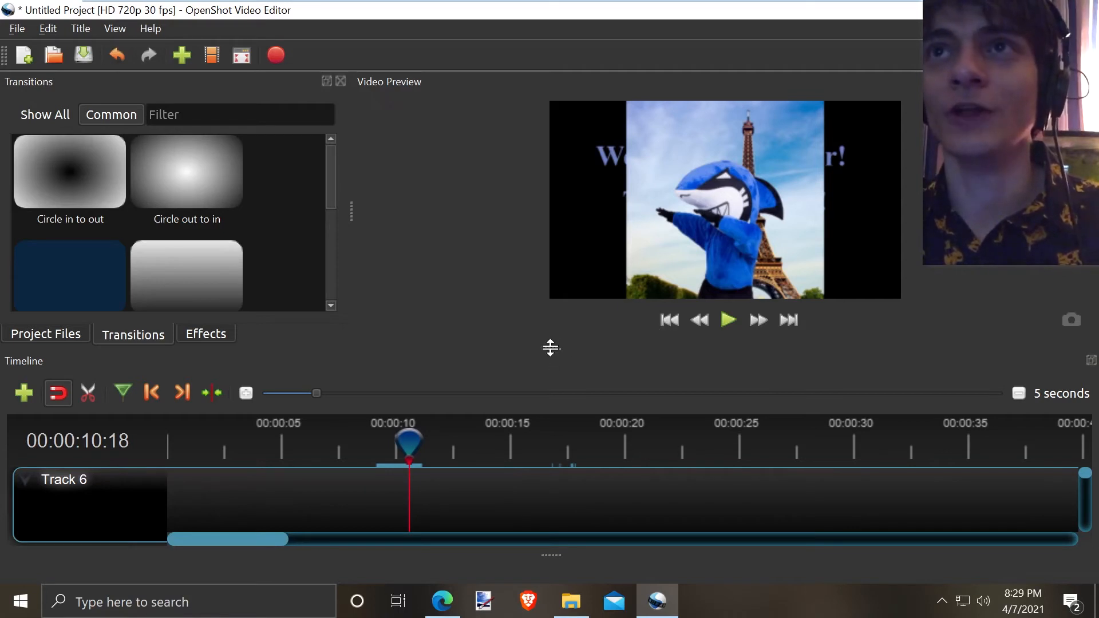
pyautogui.moveTo(549, 345); pyautogui.dragTo(555, 243)
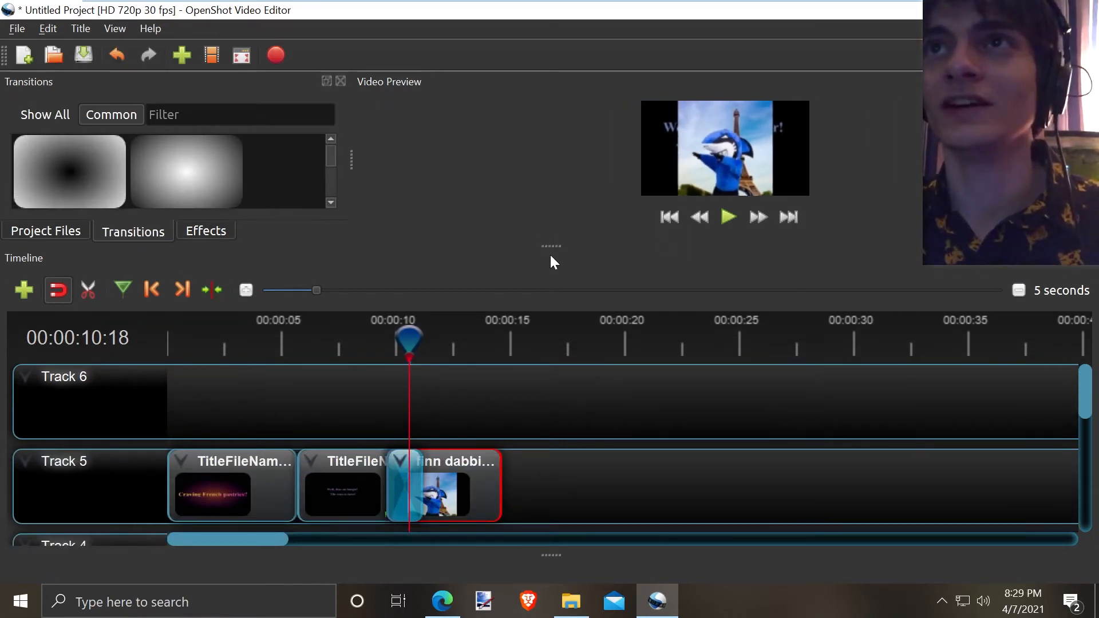
pyautogui.scroll(-3, 1088, 399)
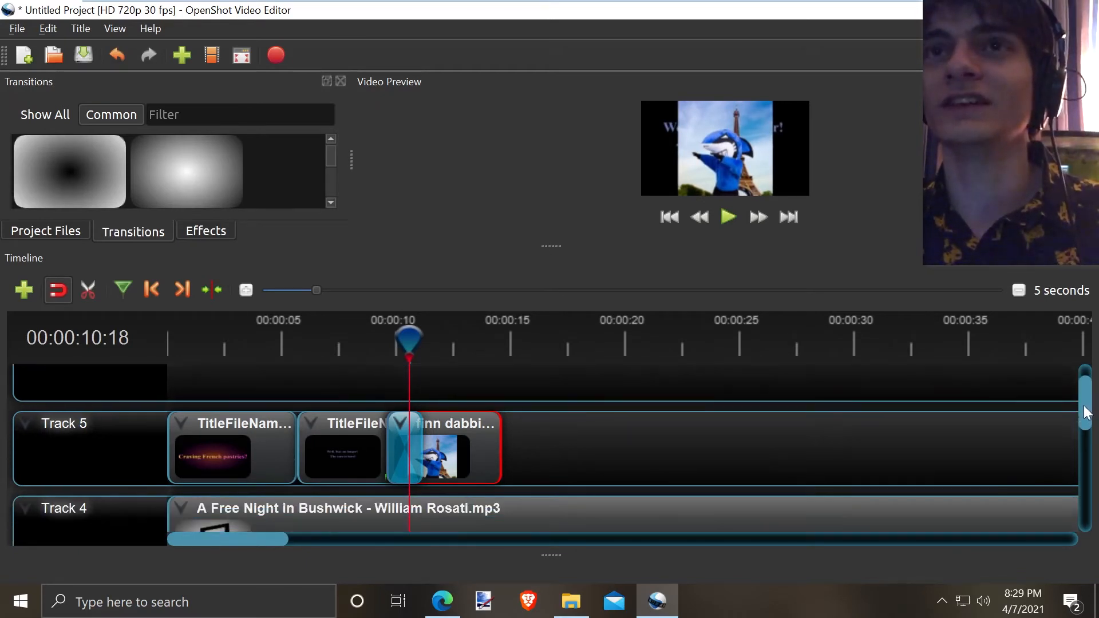
pyautogui.scroll(3, 1088, 399)
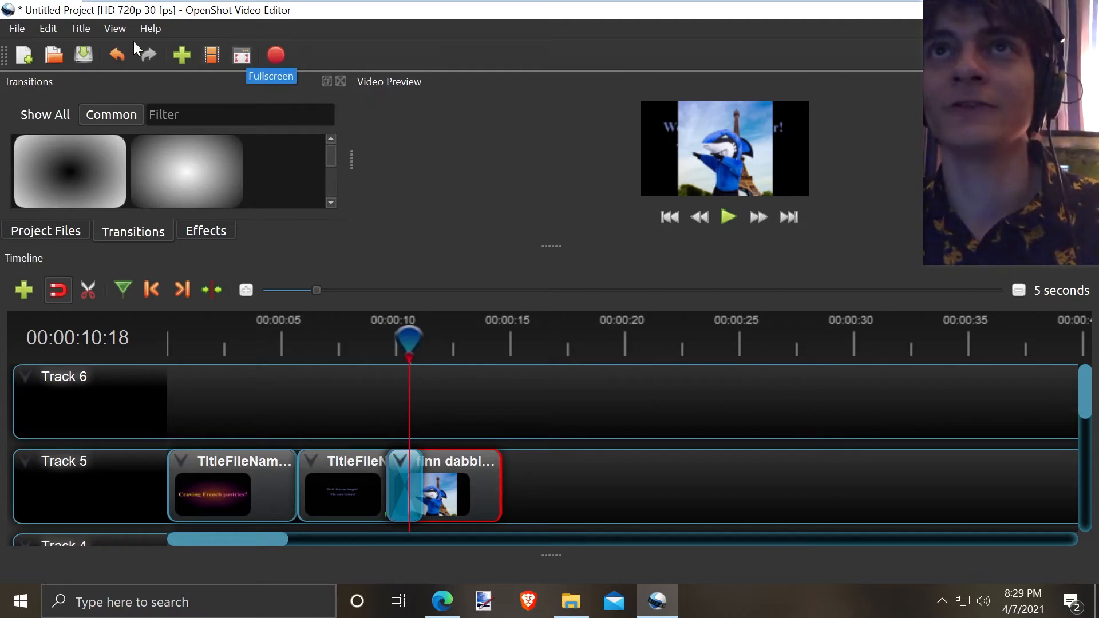
# Start a new title using the Gray box 1 template.
pyautogui.click(81, 29)
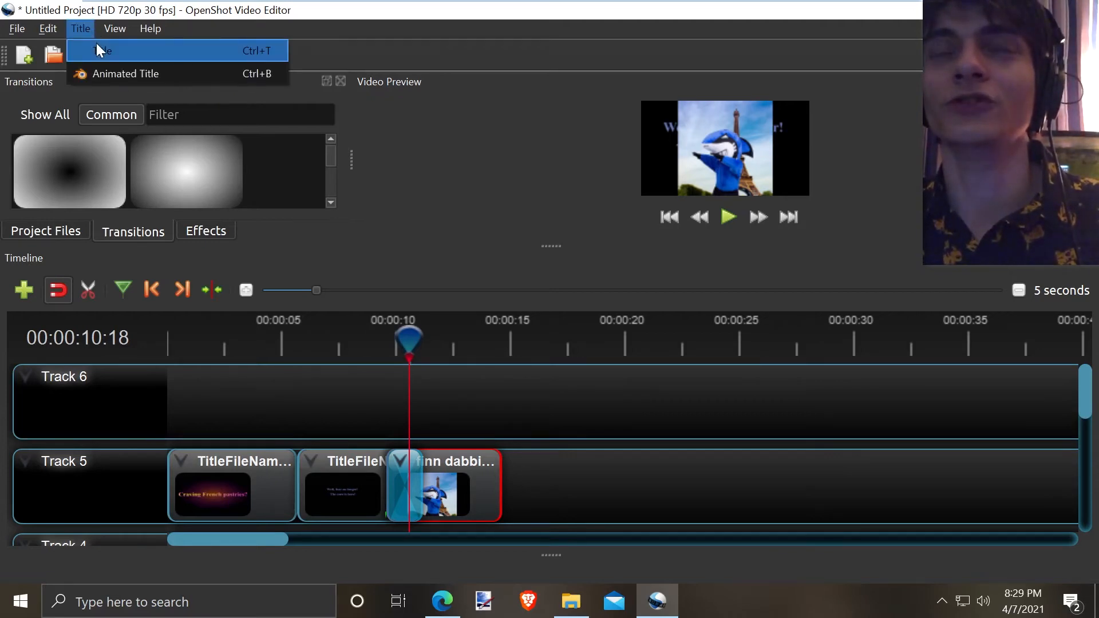
pyautogui.click(96, 45)
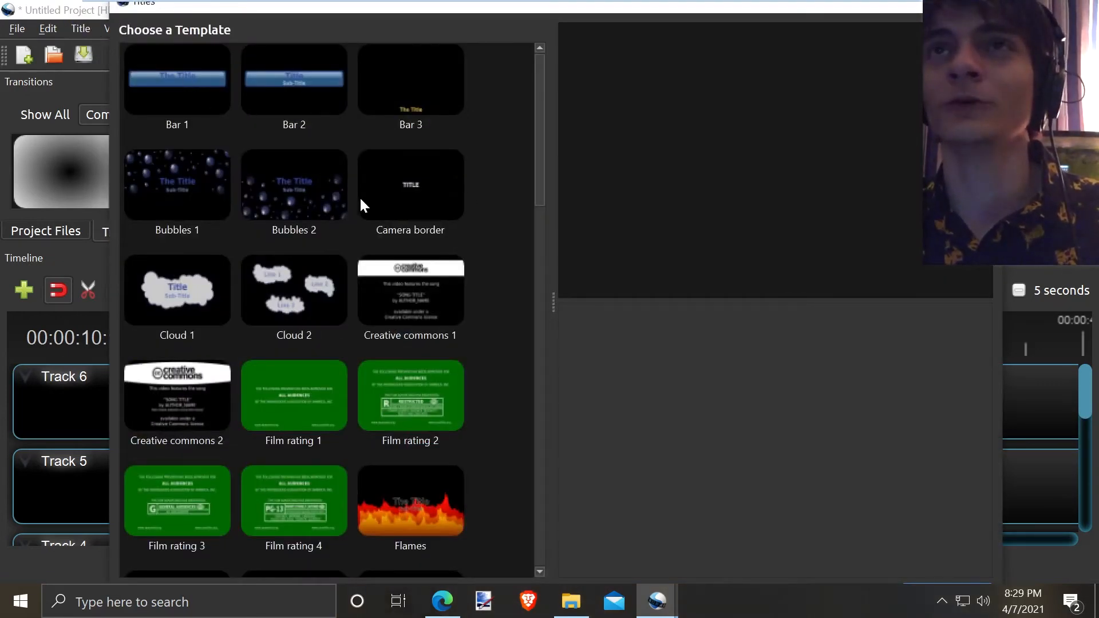
pyautogui.scroll(-10, 361, 203)
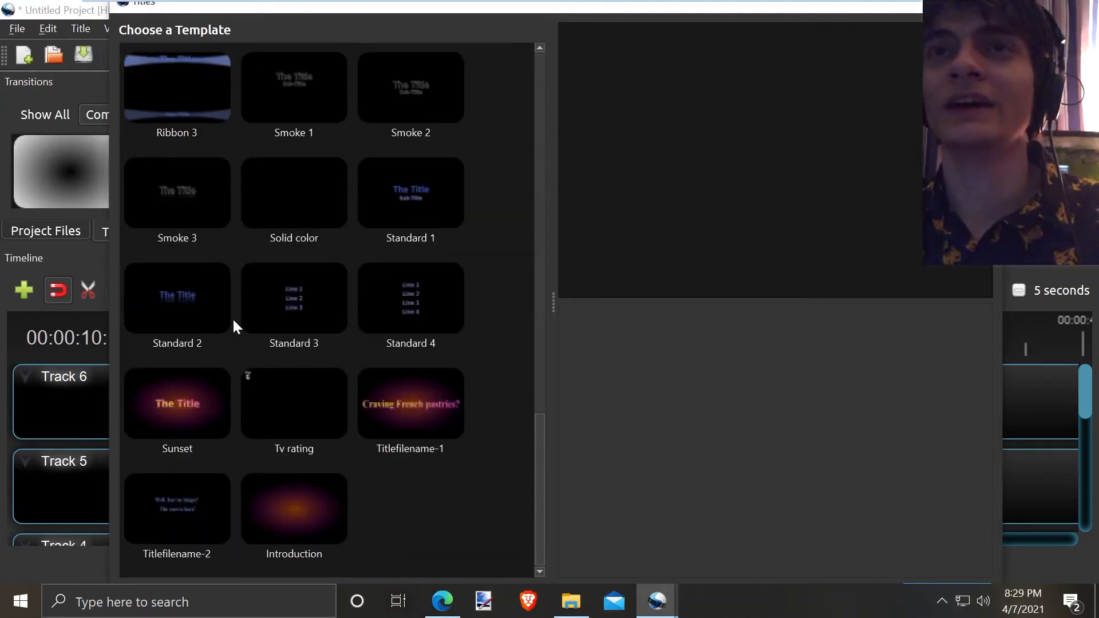
pyautogui.scroll(10, 233, 321)
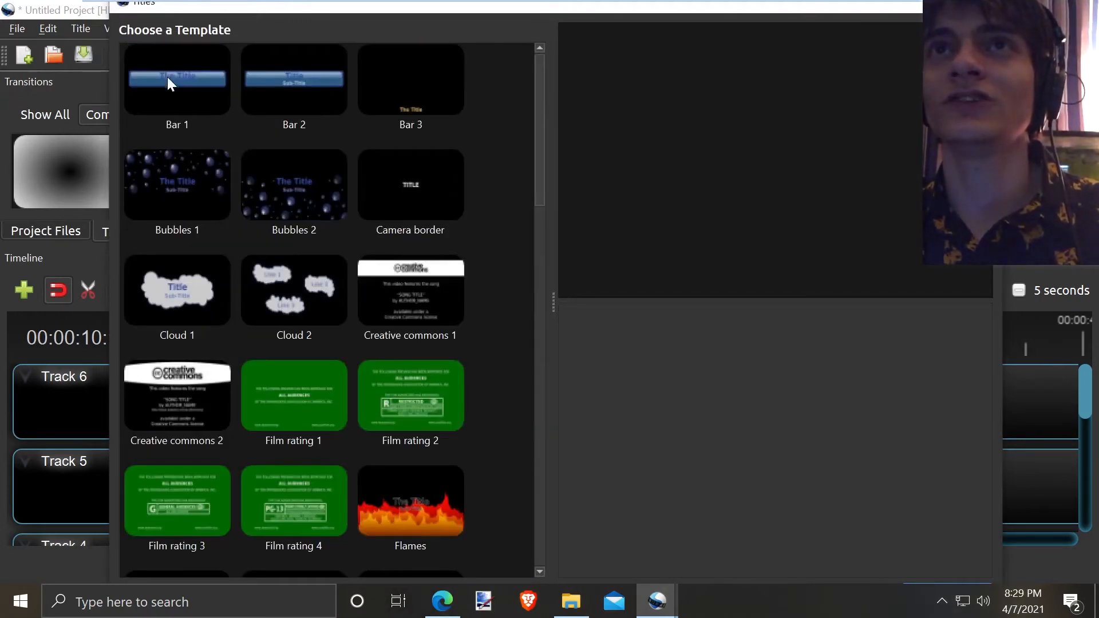
pyautogui.scroll(-5, 172, 86)
pyautogui.scroll(3, 200, 223)
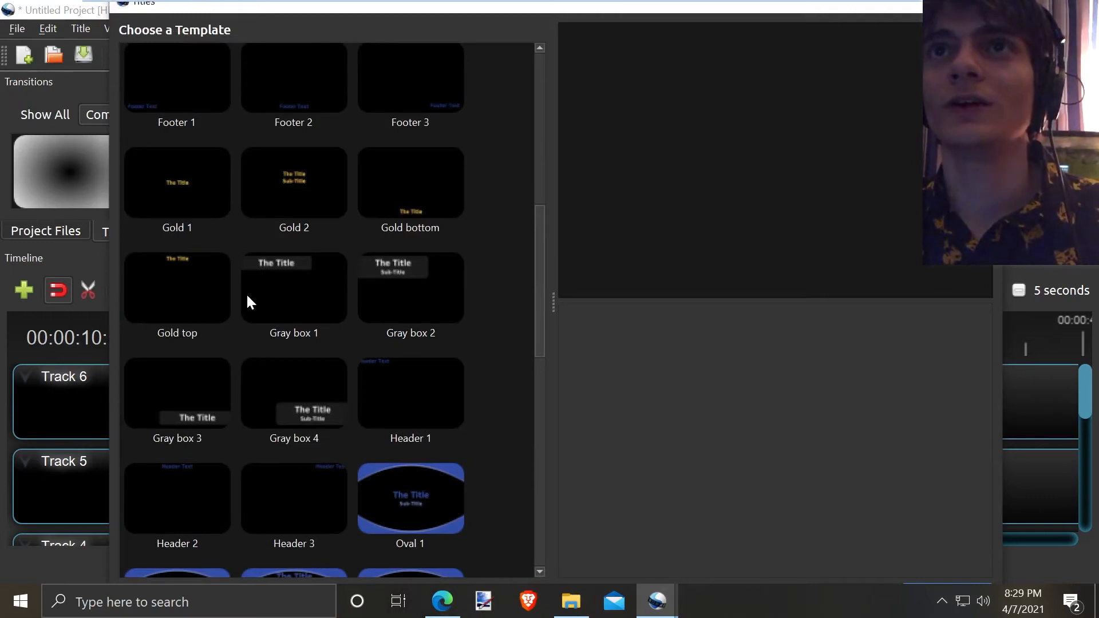
pyautogui.click(267, 286)
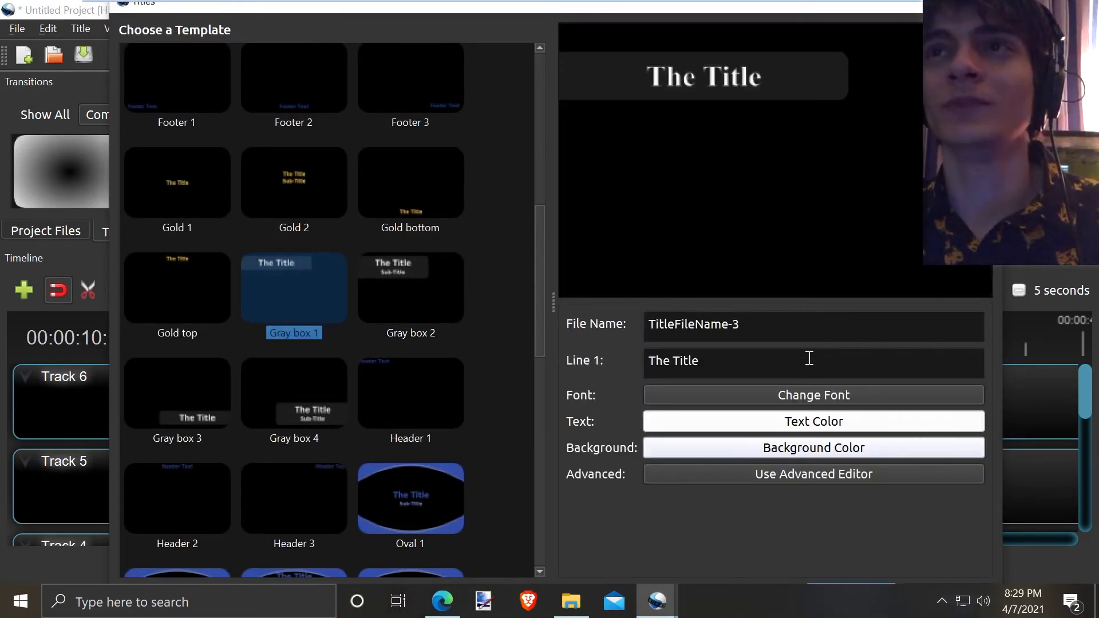
# Set the title's first line to "BAKE SALE!" and save the title.
pyautogui.moveTo(775, 358); pyautogui.dragTo(644, 355)
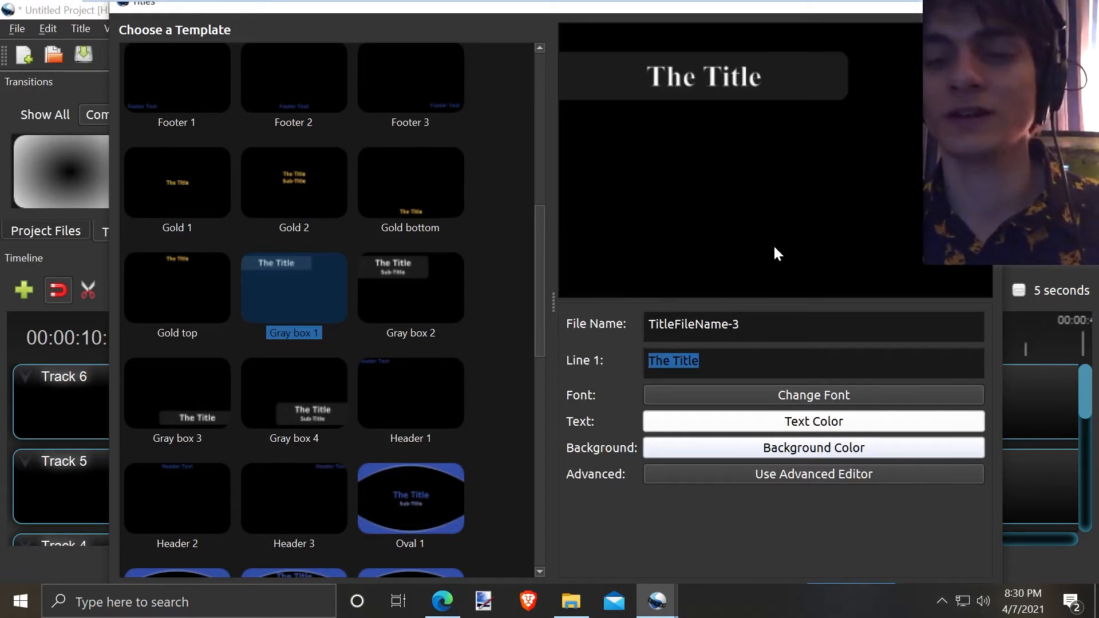
pyautogui.write('BAKE SALE!')
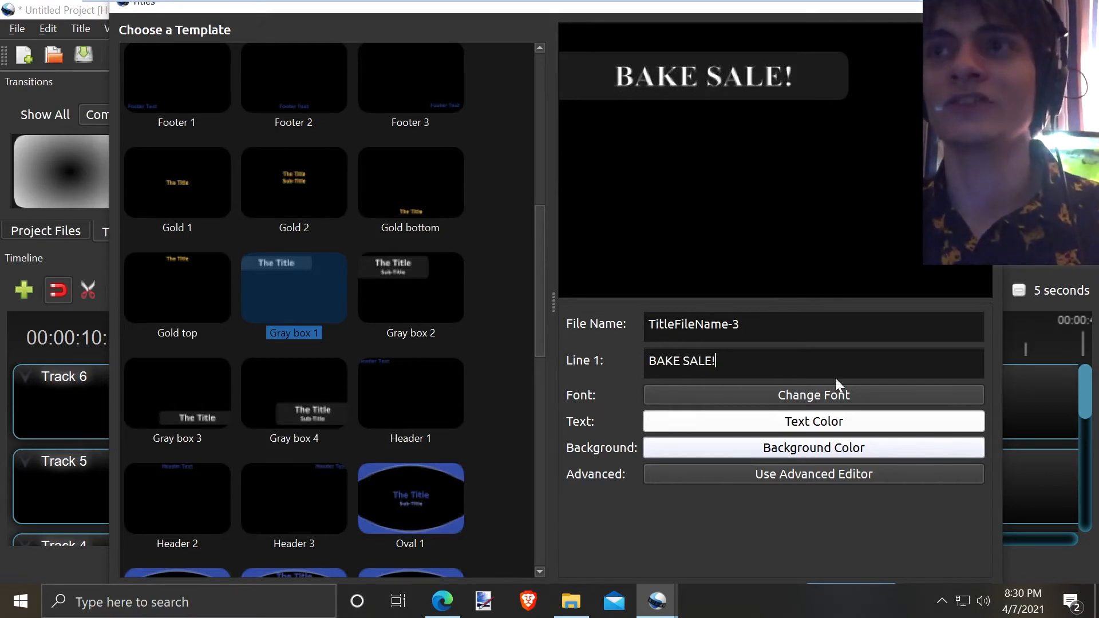
pyautogui.moveTo(852, 1); pyautogui.dragTo(831, 34)
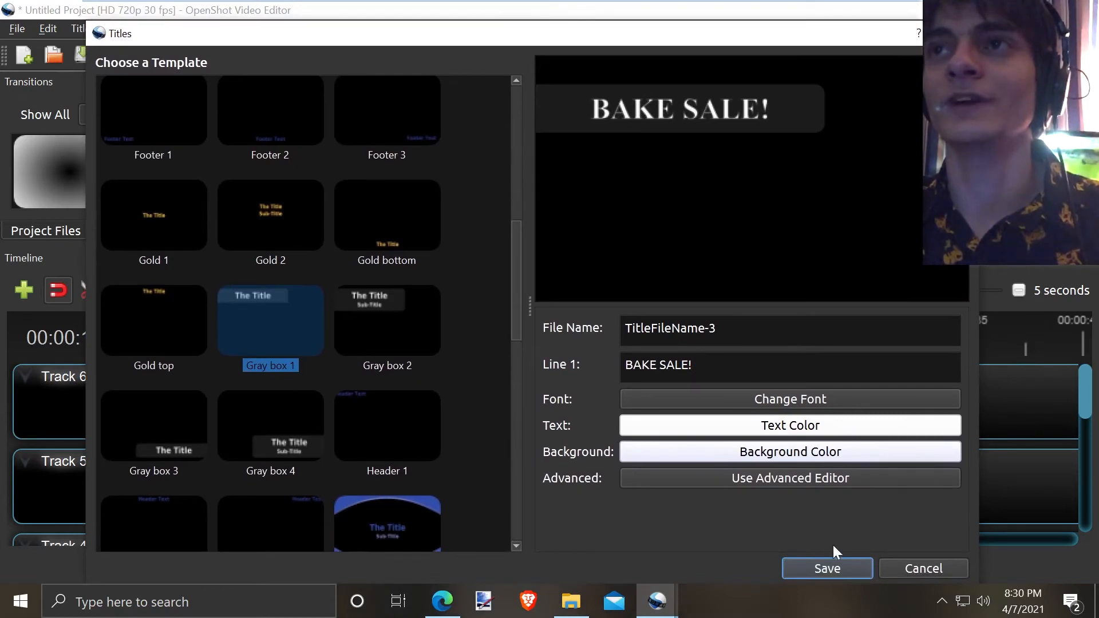
pyautogui.click(829, 568)
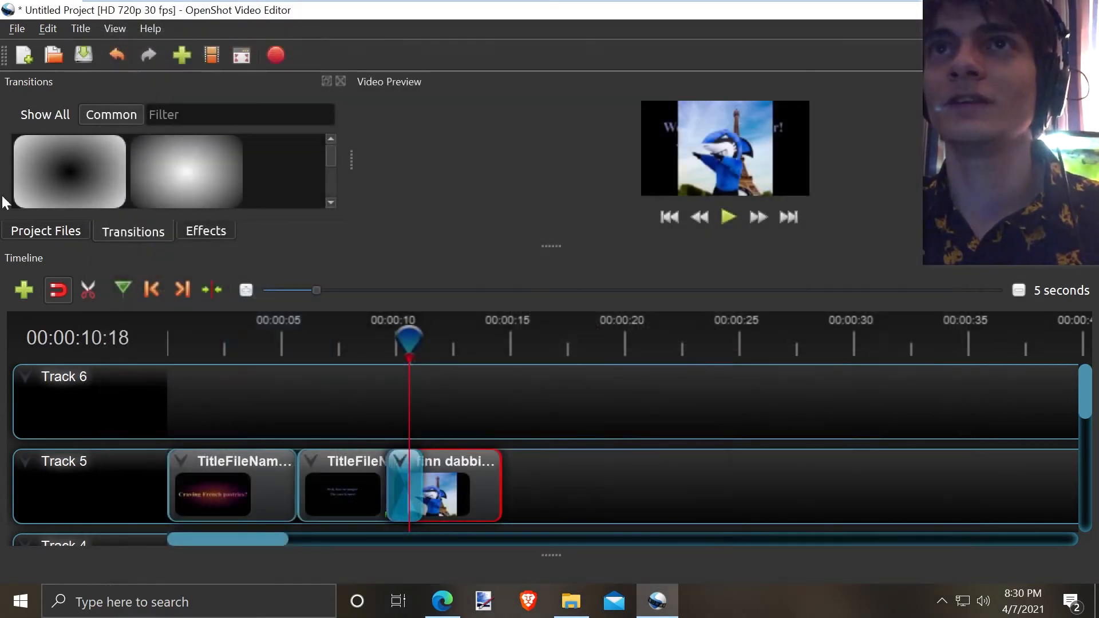
# Place the BAKE SALE! title from the project files on Track 6, starting where the finn dabbing transition ends.
pyautogui.click(47, 231)
pyautogui.scroll(-3, 182, 185)
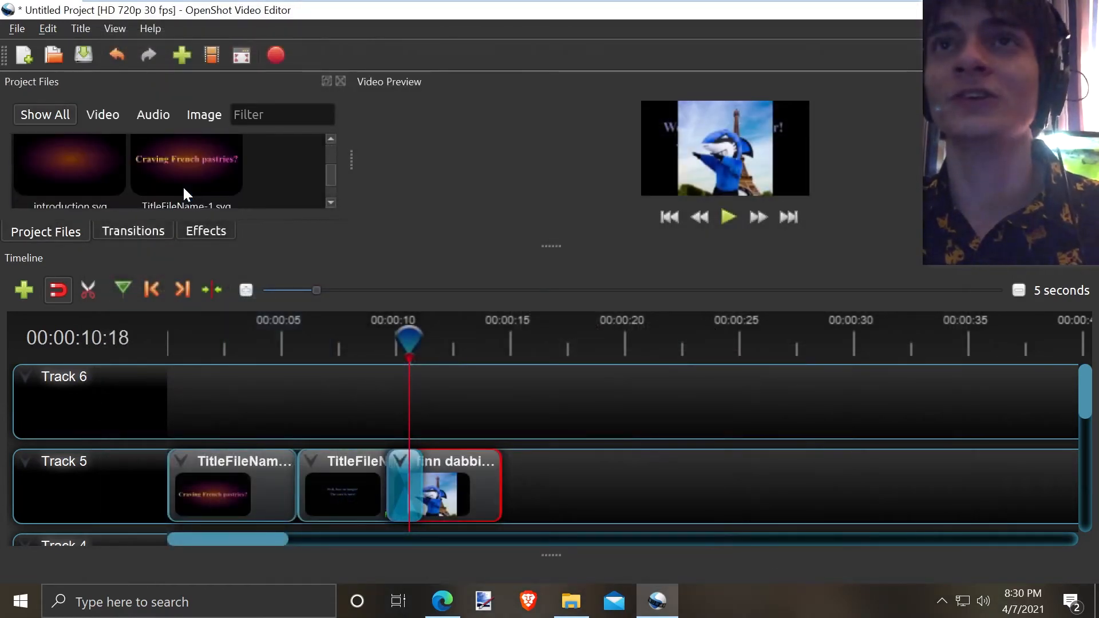
pyautogui.scroll(1, 159, 183)
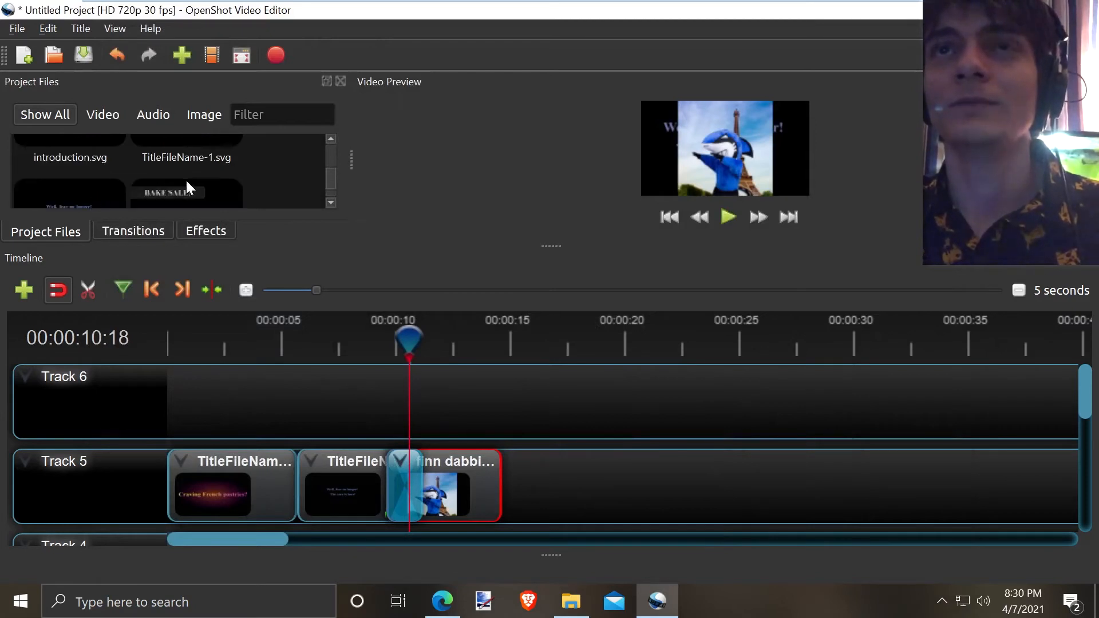
pyautogui.moveTo(186, 189); pyautogui.dragTo(418, 392)
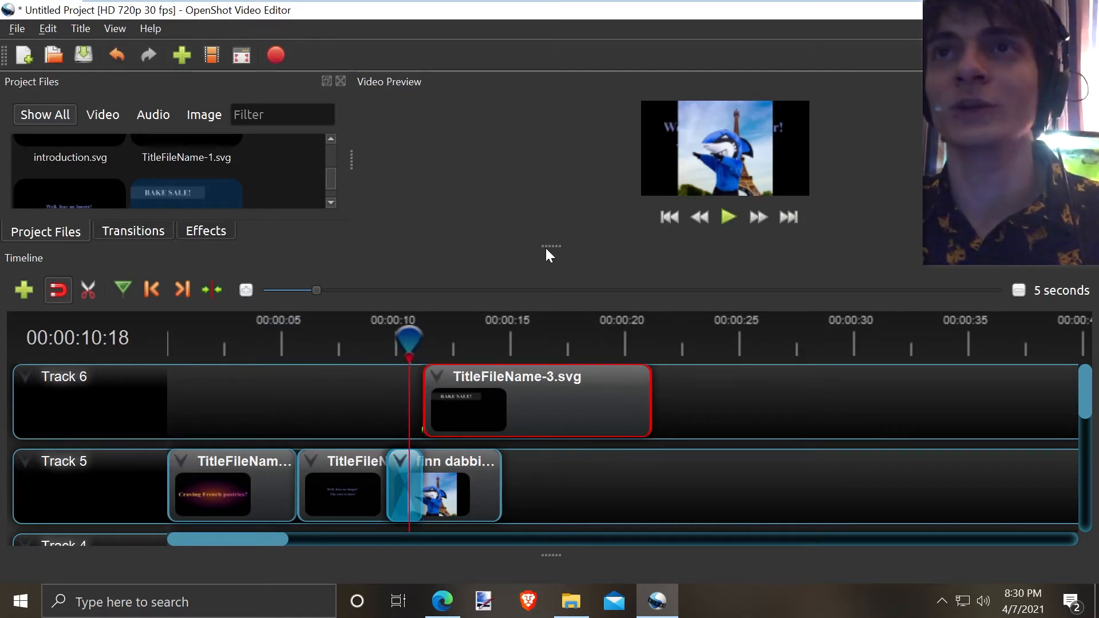
# Enlarge the video preview and play the BAKE SALE! overlay from about 10 seconds.
pyautogui.moveTo(552, 245); pyautogui.dragTo(551, 371)
pyautogui.click(401, 460)
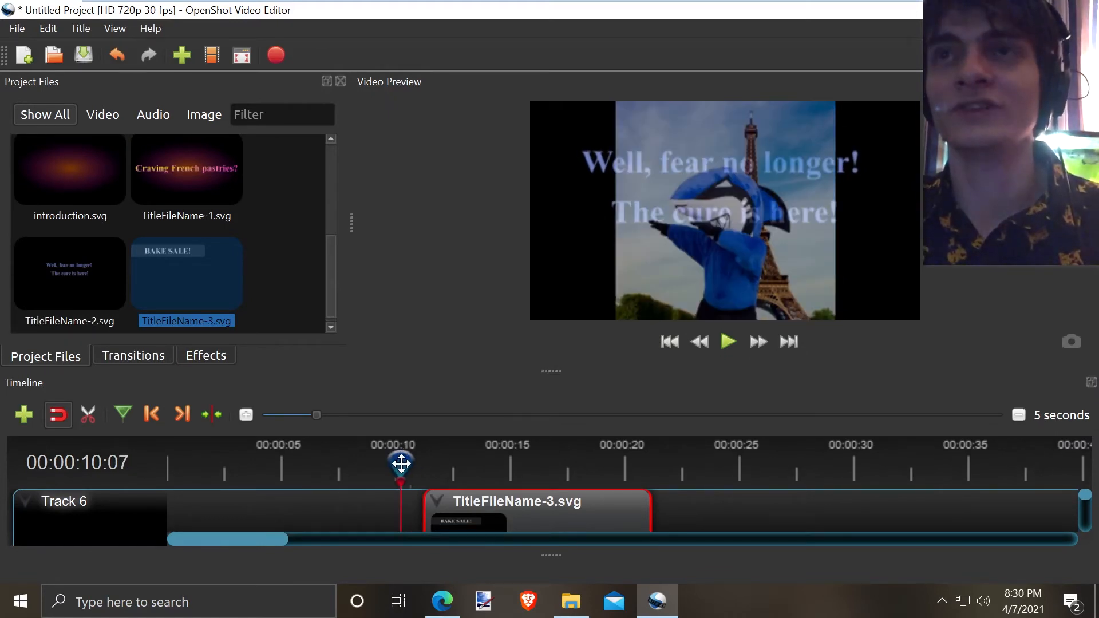
pyautogui.press('space')
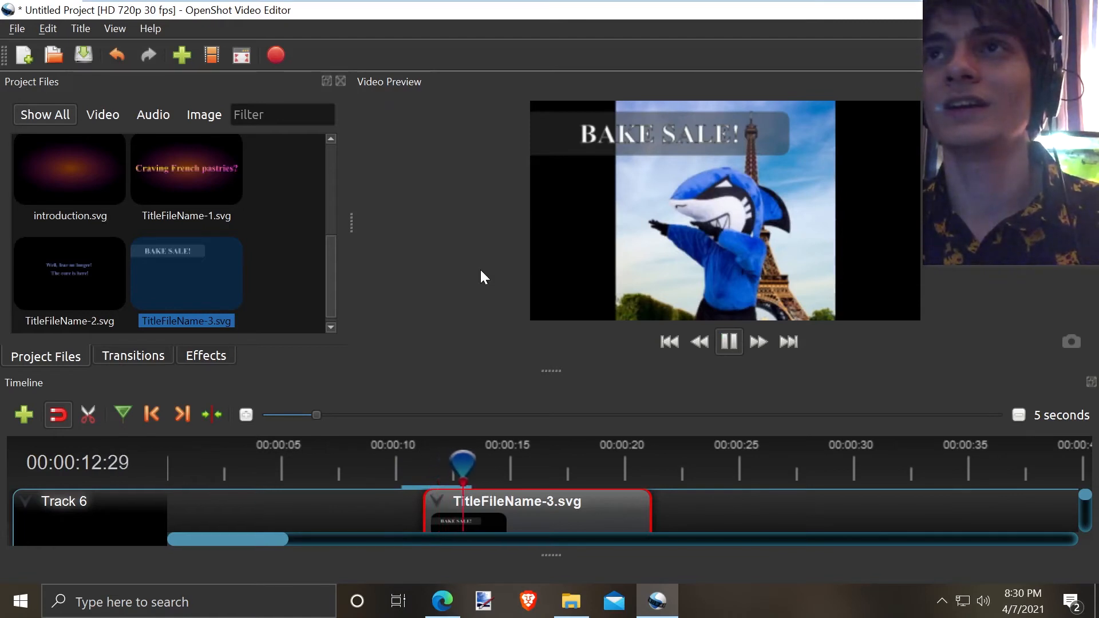
pyautogui.press('space')
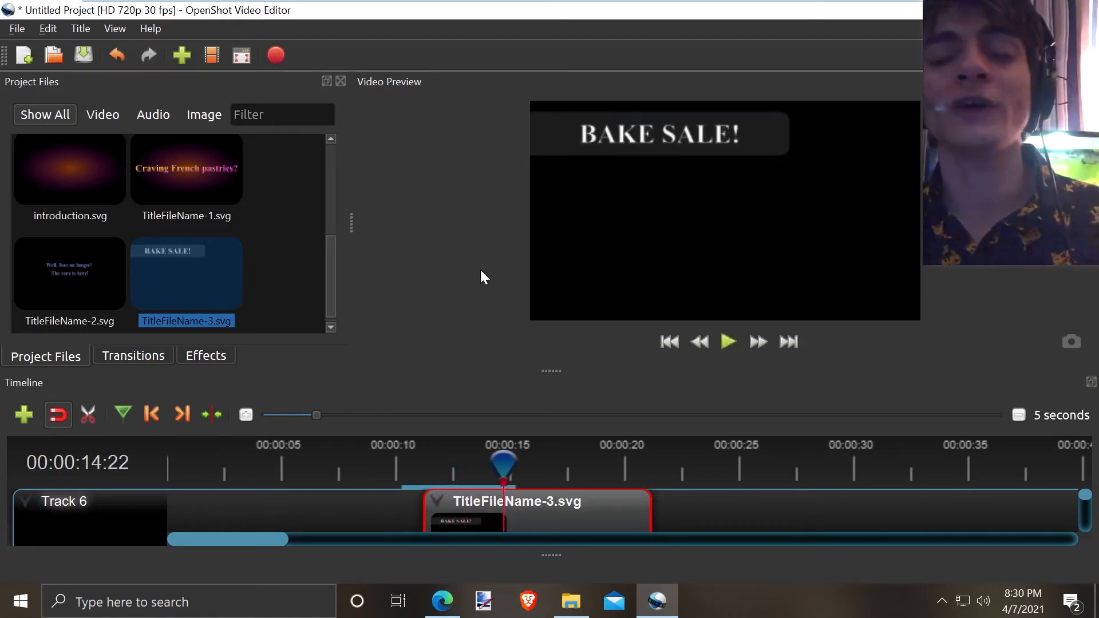
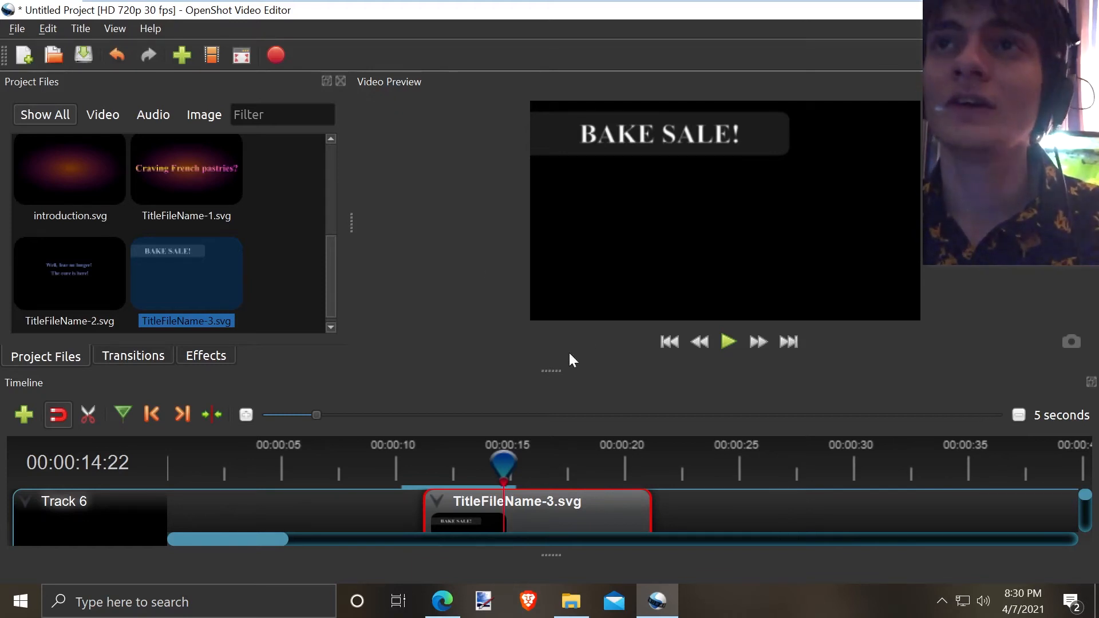
# Extend the end of the finn dabbing.jpg clip on Track 5 to about 19 seconds and check the frame under the title.
pyautogui.moveTo(555, 372); pyautogui.dragTo(554, 269)
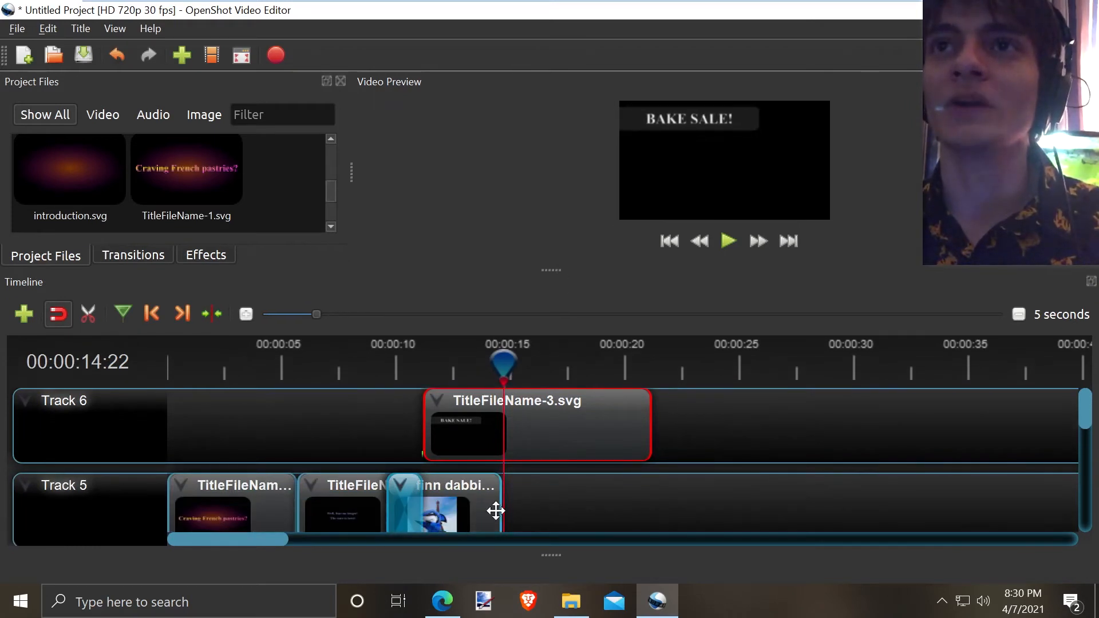
pyautogui.moveTo(498, 510); pyautogui.dragTo(598, 510)
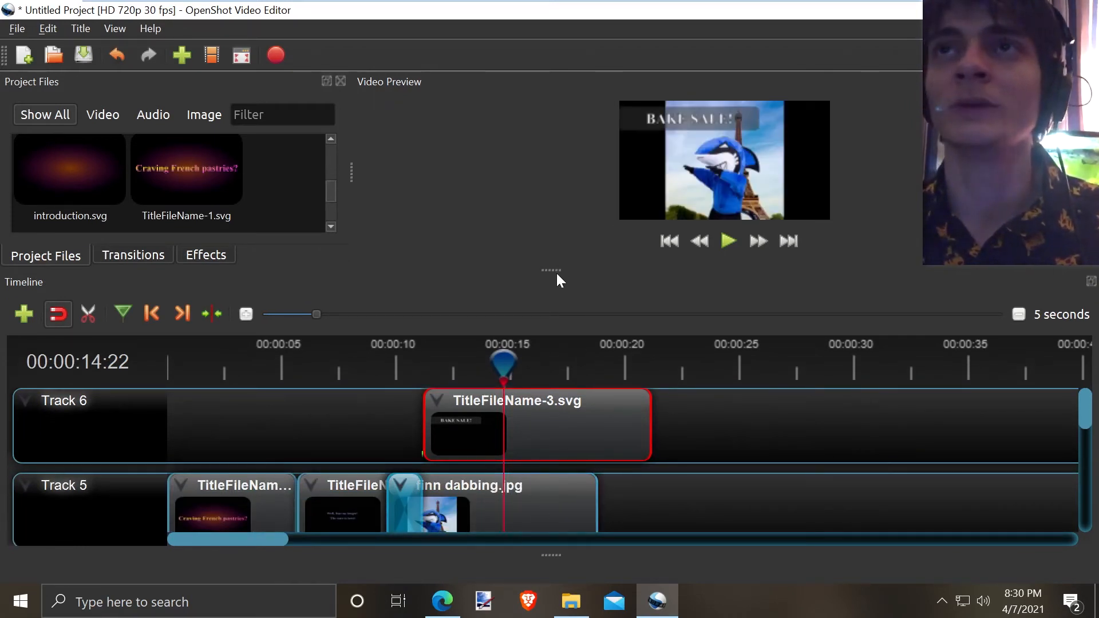
pyautogui.moveTo(558, 289); pyautogui.dragTo(561, 354)
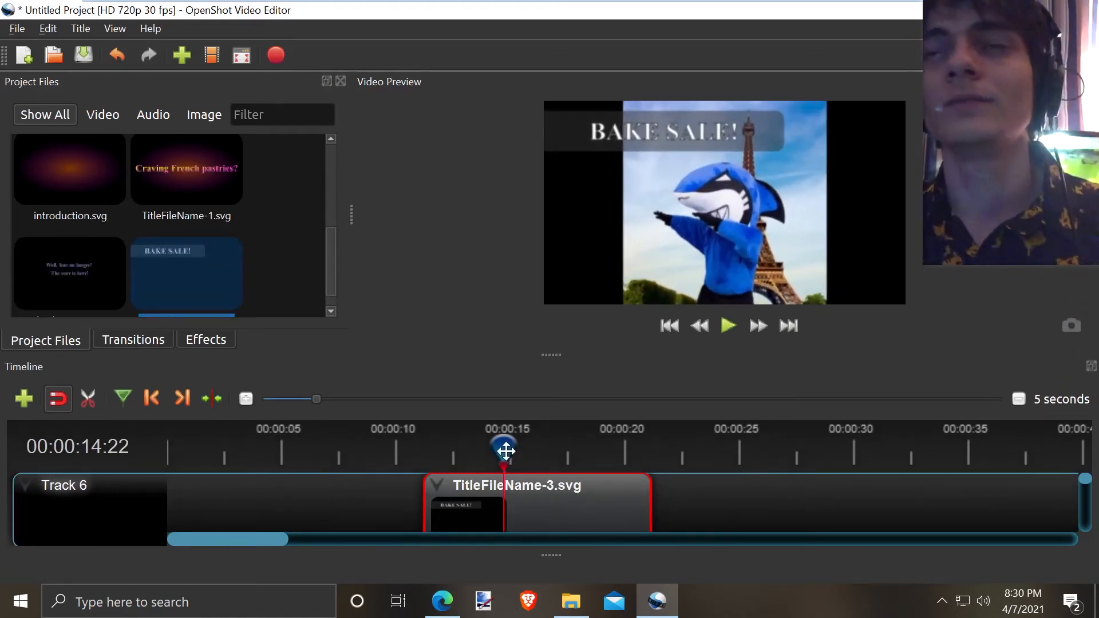
pyautogui.moveTo(506, 451)
pyautogui.mouseDown()
pyautogui.moveTo(404, 449)
pyautogui.moveTo(490, 456)
pyautogui.mouseUp()
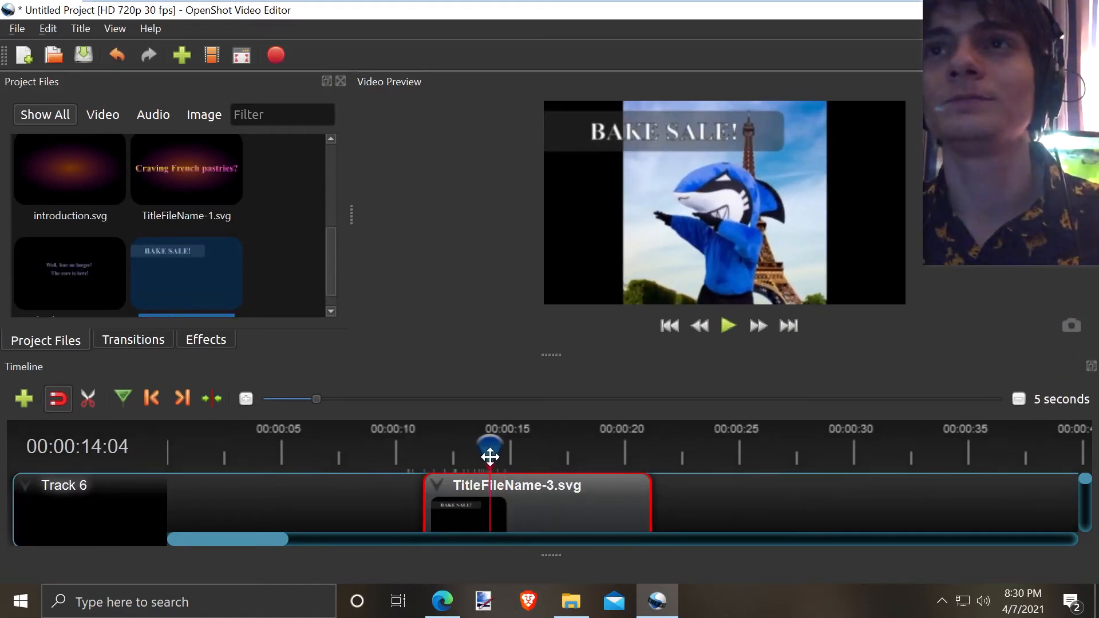
# Apply a Fade In (Fast) to the start of the BAKE SALE! title clip and return the playhead to just before it.
pyautogui.rightClick(451, 506)
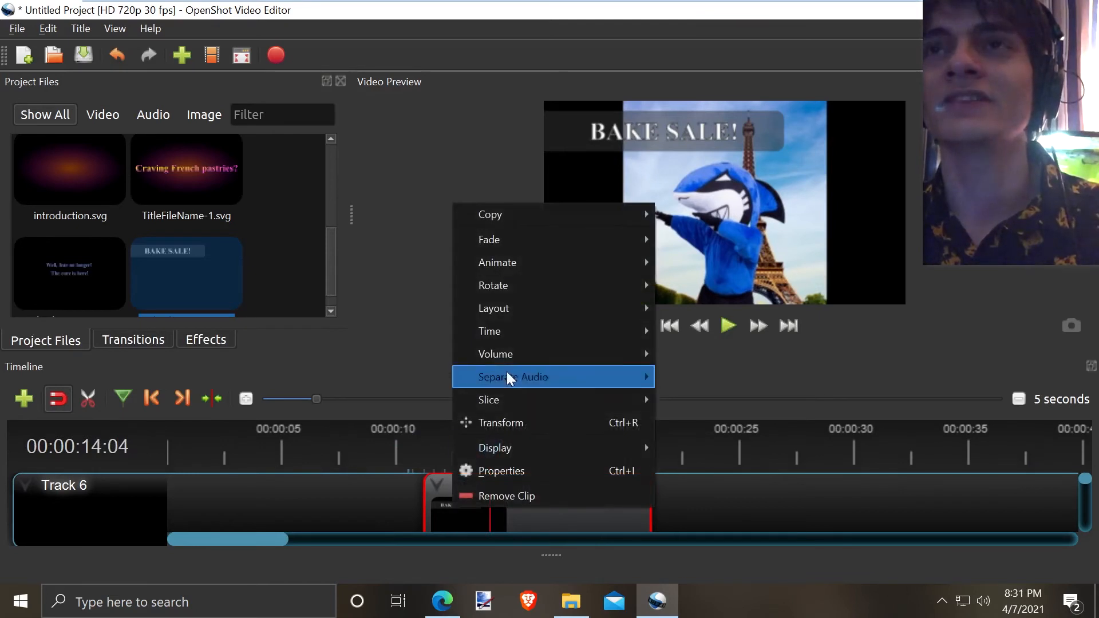
pyautogui.moveTo(618, 285)
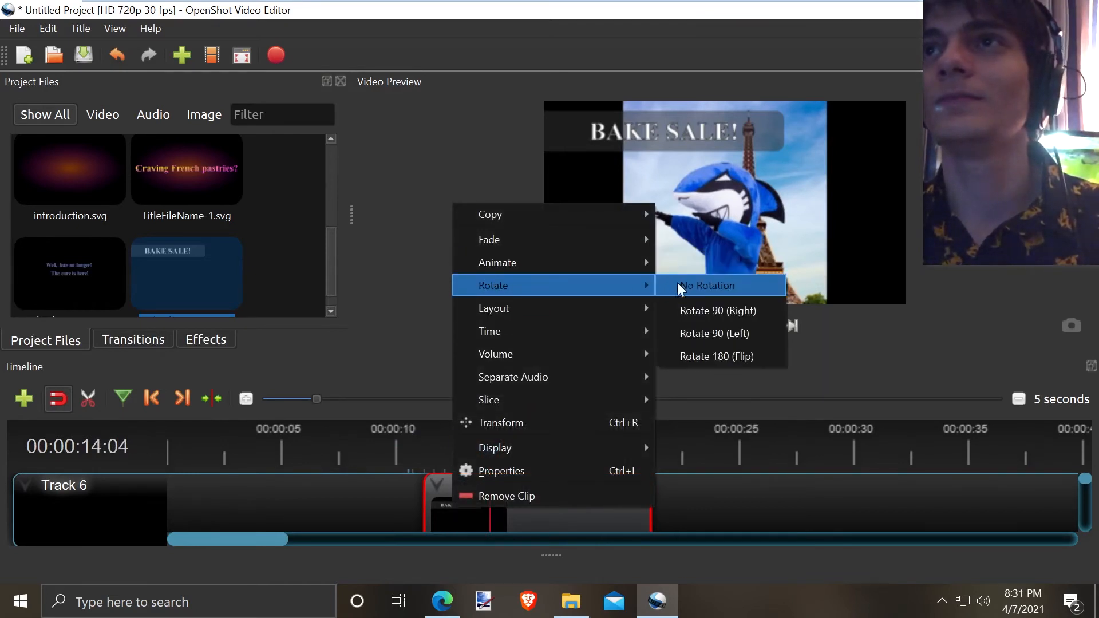
pyautogui.moveTo(599, 241)
pyautogui.moveTo(702, 263)
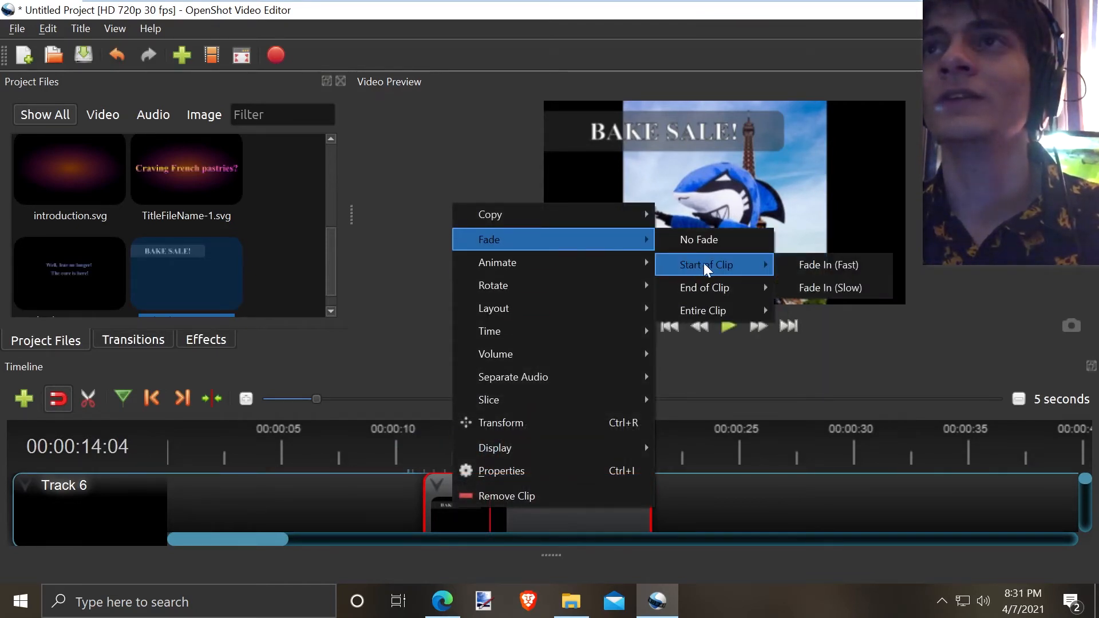
pyautogui.click(791, 270)
pyautogui.moveTo(496, 454); pyautogui.dragTo(404, 454)
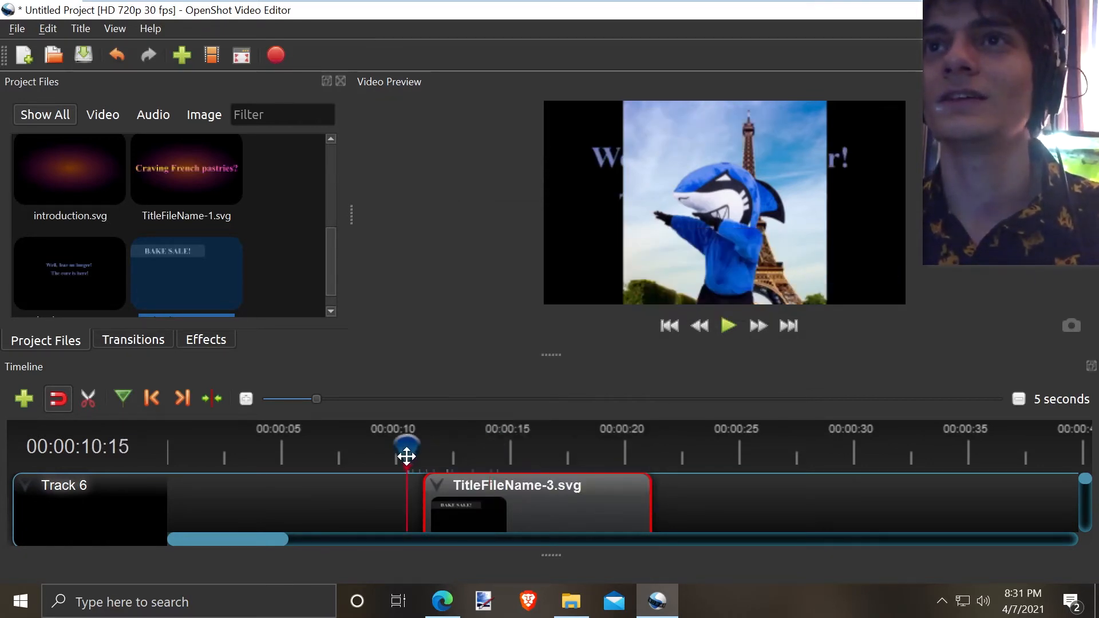
# Play through the BAKE SALE! title's fade-in, and shorten the title and the finn dabbing.jpg clip to end at about 16 seconds.
pyautogui.press('space')
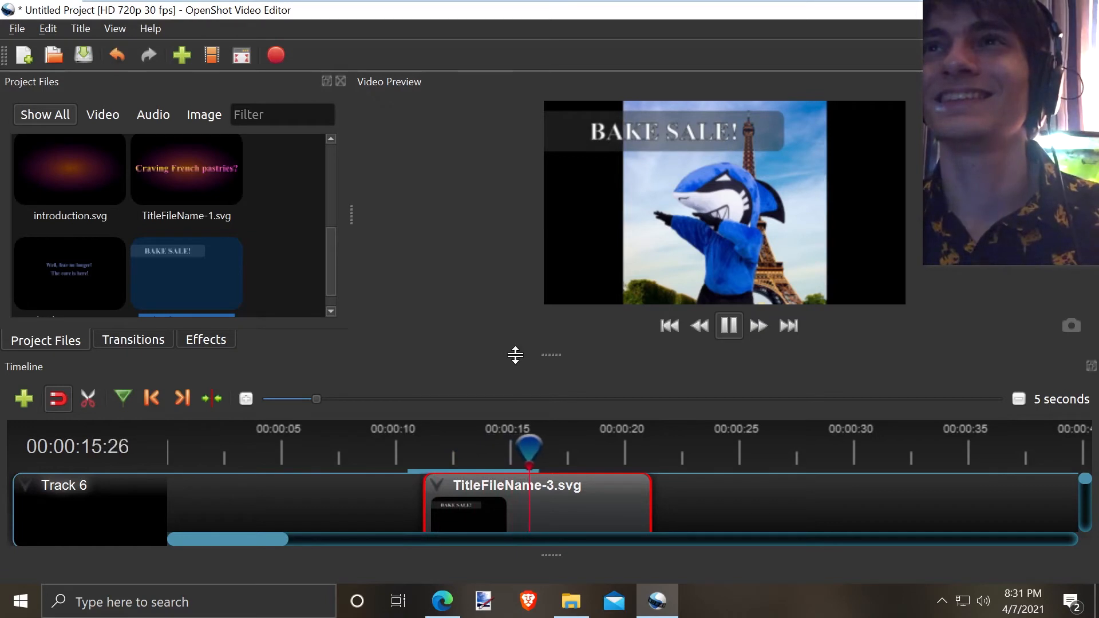
pyautogui.press('space')
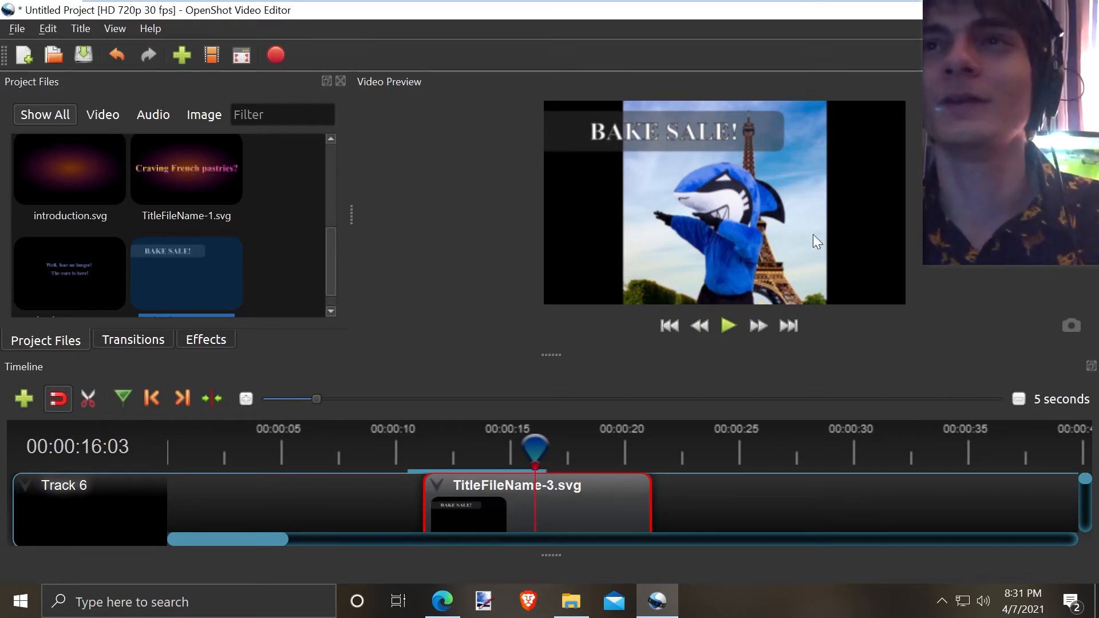
pyautogui.moveTo(564, 353); pyautogui.dragTo(567, 227)
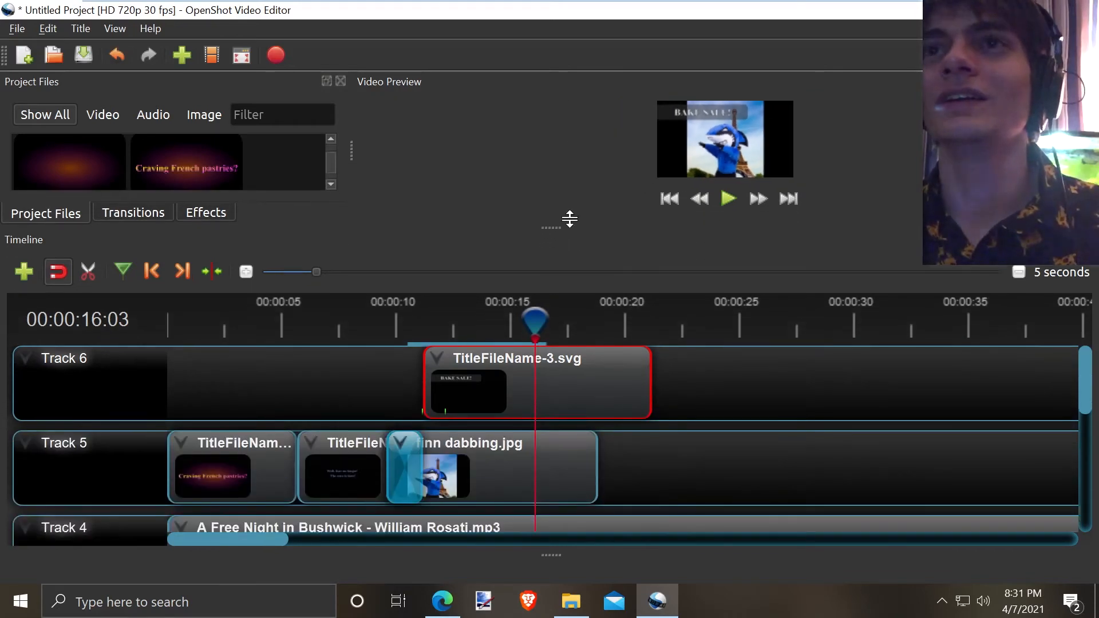
pyautogui.moveTo(649, 384); pyautogui.dragTo(538, 390)
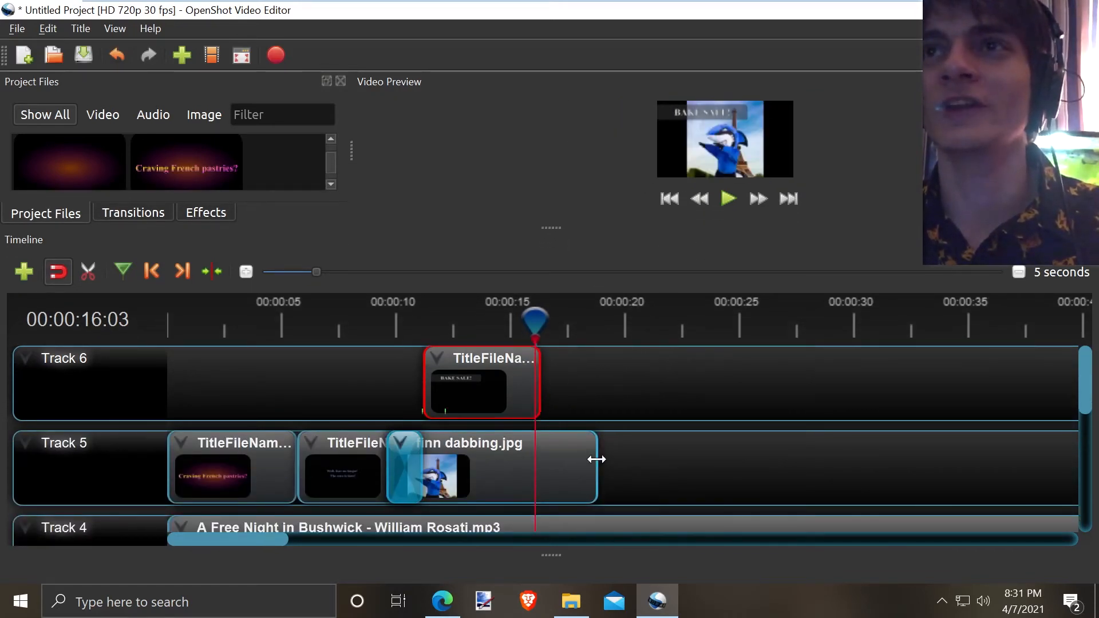
pyautogui.moveTo(594, 457)
pyautogui.mouseDown()
pyautogui.moveTo(542, 471)
pyautogui.moveTo(545, 444)
pyautogui.mouseUp()
# Try aligning the BAKE SALE! title and finn dabbing.jpg clips at their right ends, and undo the alignment.
pyautogui.rightClick(491, 486)
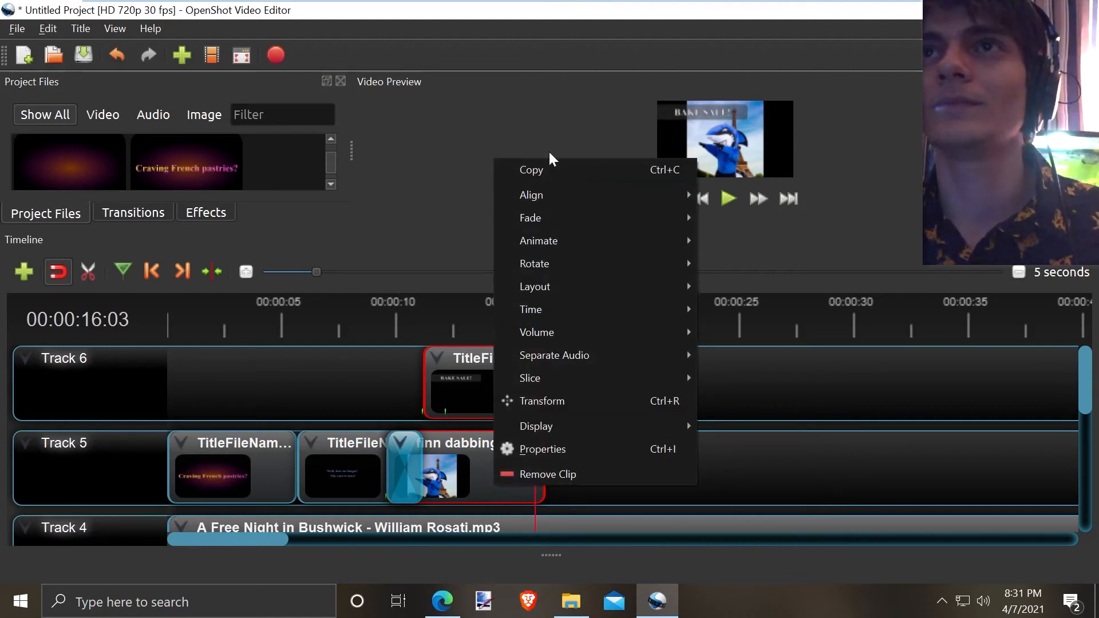
pyautogui.moveTo(535, 197)
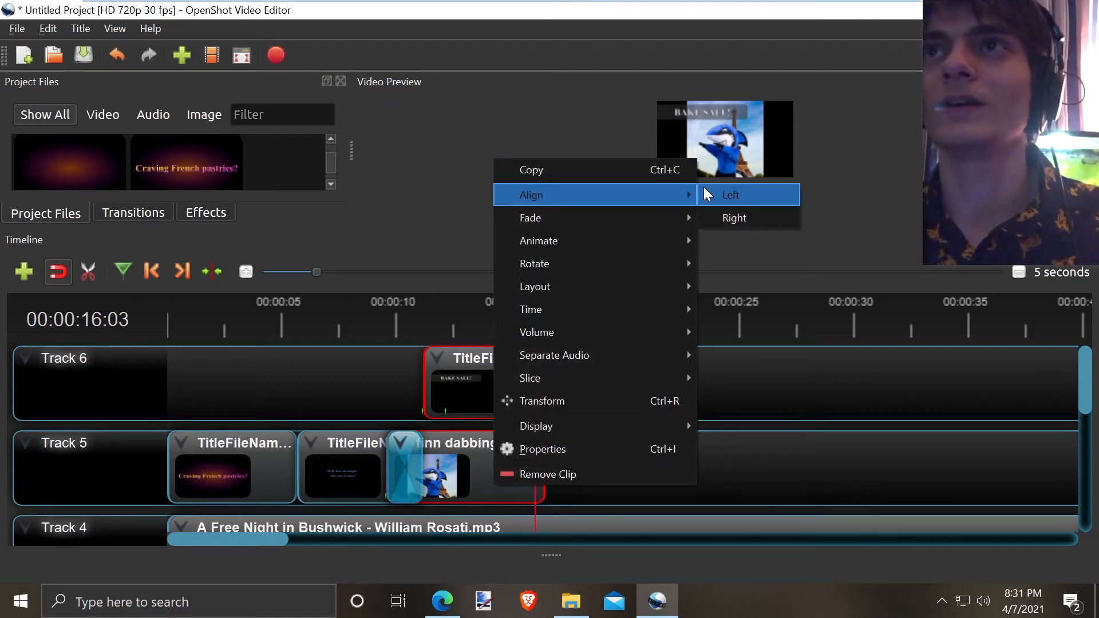
pyautogui.click(731, 218)
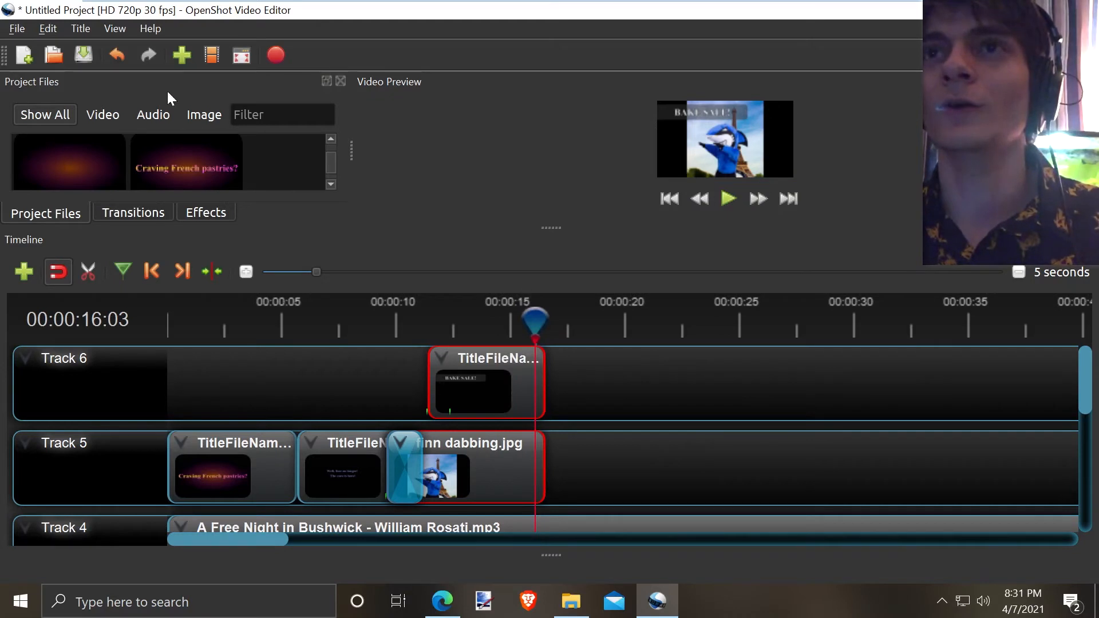
pyautogui.click(57, 29)
pyautogui.click(59, 45)
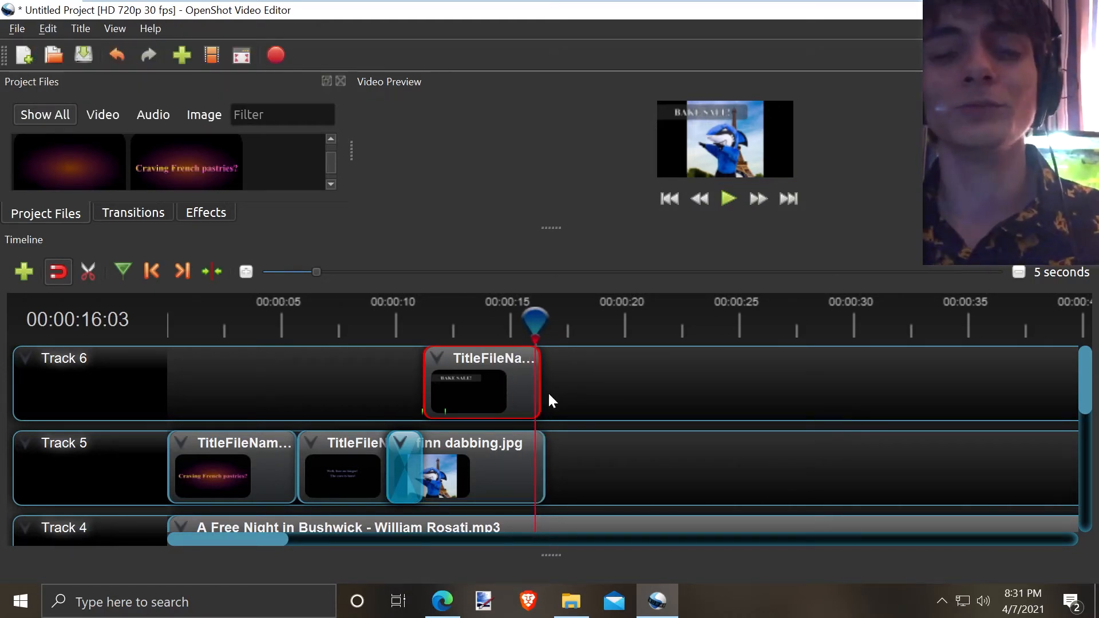
# Select the BAKE SALE! title and finn dabbing.jpg clips together and align them to the right so they end together.
pyautogui.moveTo(603, 388)
pyautogui.mouseDown()
pyautogui.moveTo(488, 470)
pyautogui.moveTo(483, 436)
pyautogui.mouseUp()
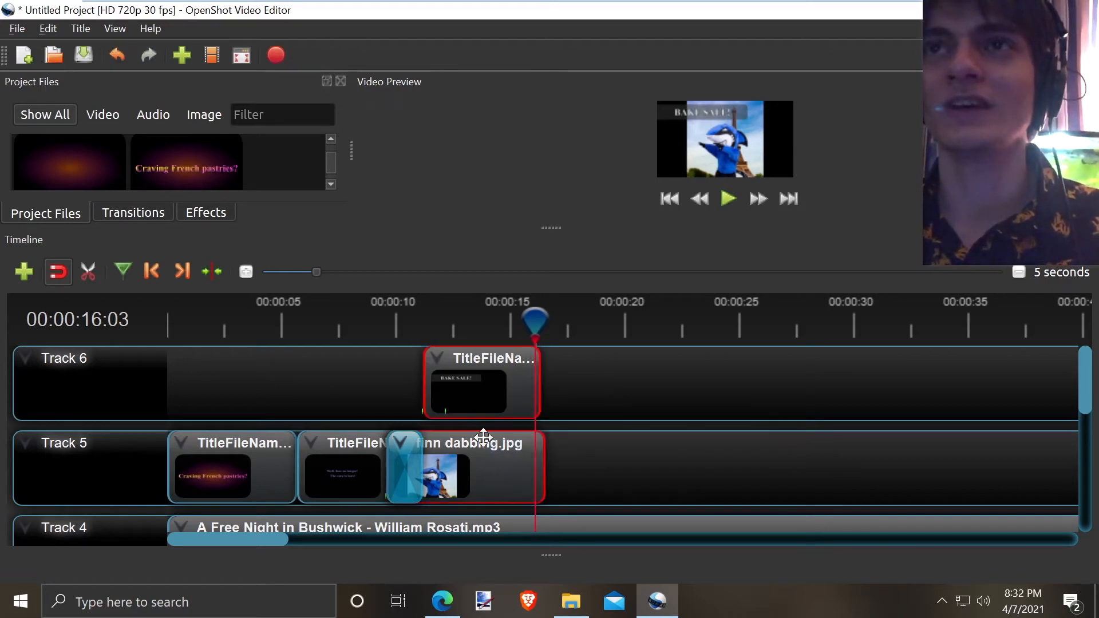
pyautogui.rightClick(487, 397)
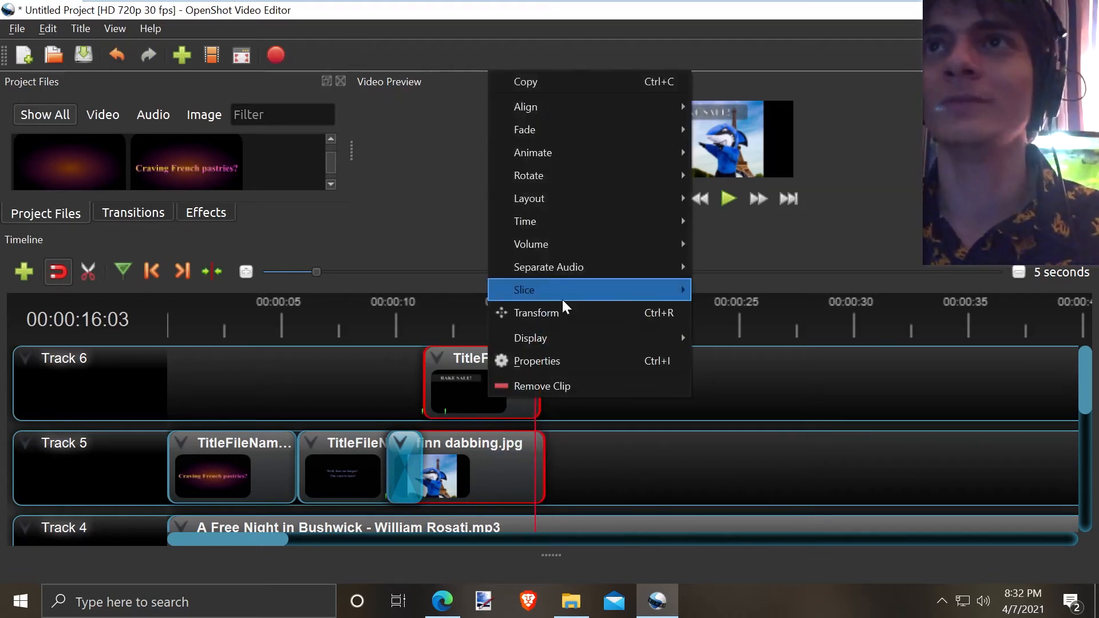
pyautogui.moveTo(637, 109)
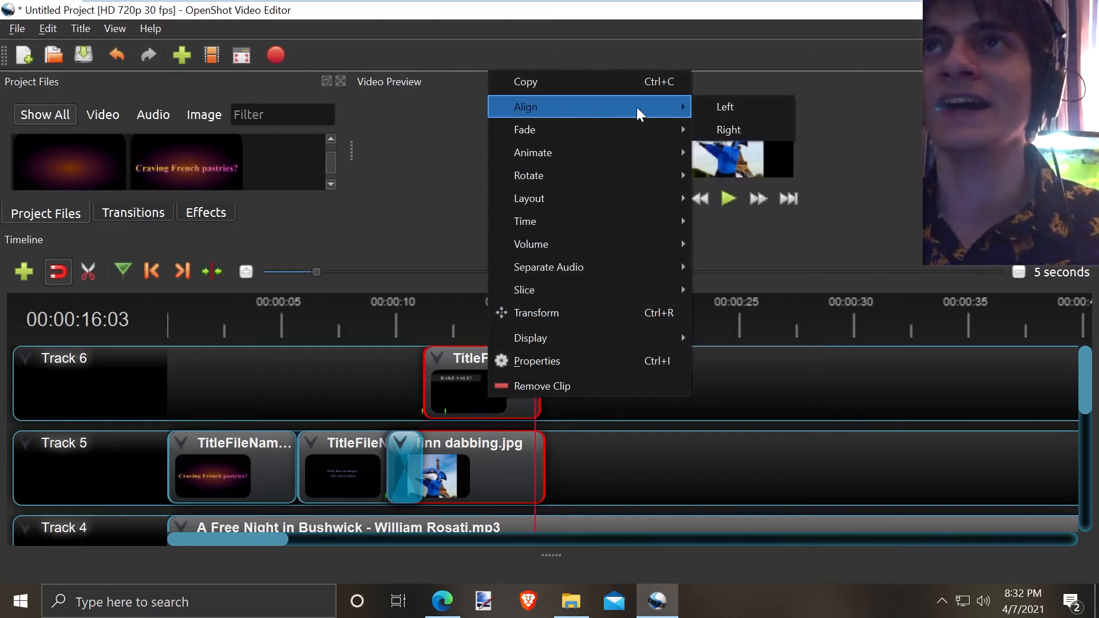
pyautogui.click(724, 129)
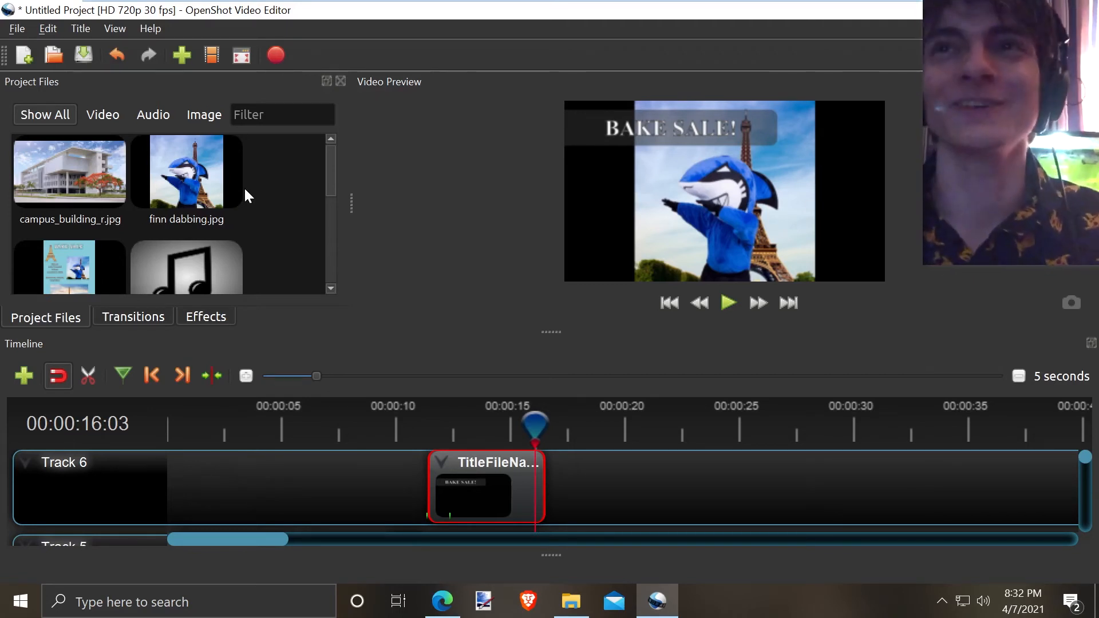
# Place campus_building_r.jpg on Track 5 directly after the finn dabbing.jpg clip and play the change between the images.
pyautogui.moveTo(557, 330); pyautogui.dragTo(554, 252)
pyautogui.moveTo(52, 189)
pyautogui.mouseDown()
pyautogui.moveTo(506, 414)
pyautogui.moveTo(578, 479)
pyautogui.moveTo(551, 496)
pyautogui.mouseUp()
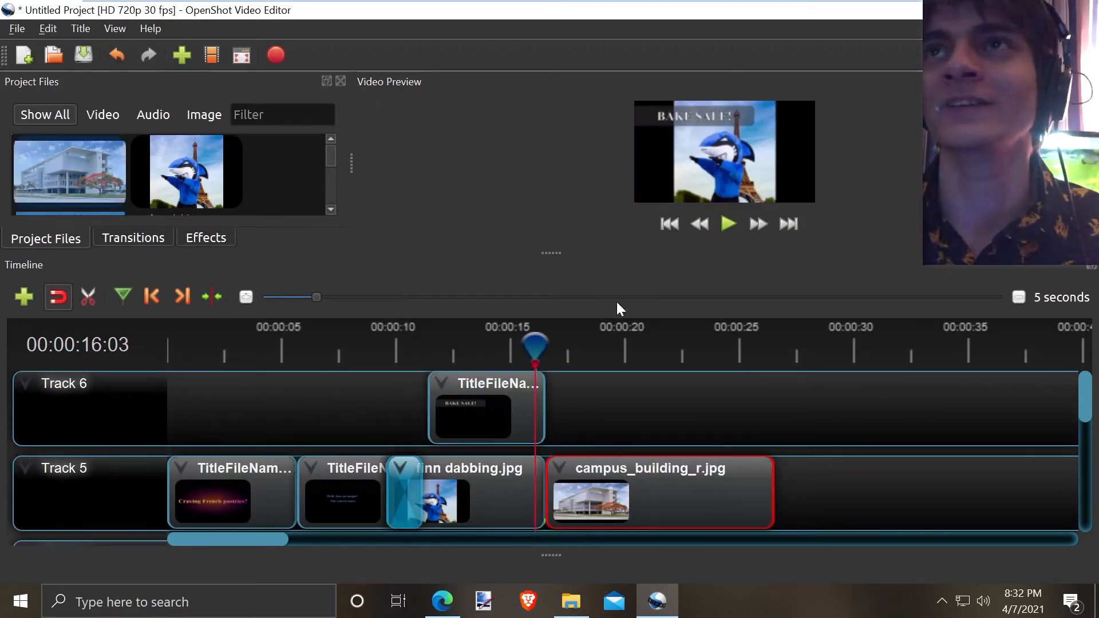
pyautogui.moveTo(549, 260); pyautogui.dragTo(554, 342)
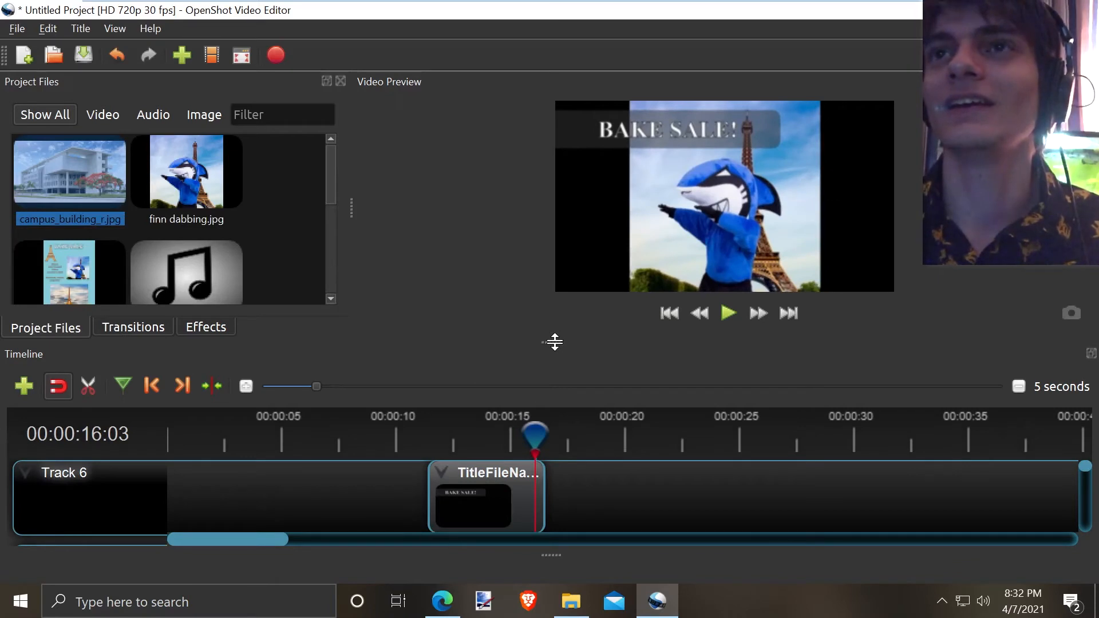
pyautogui.press('space')
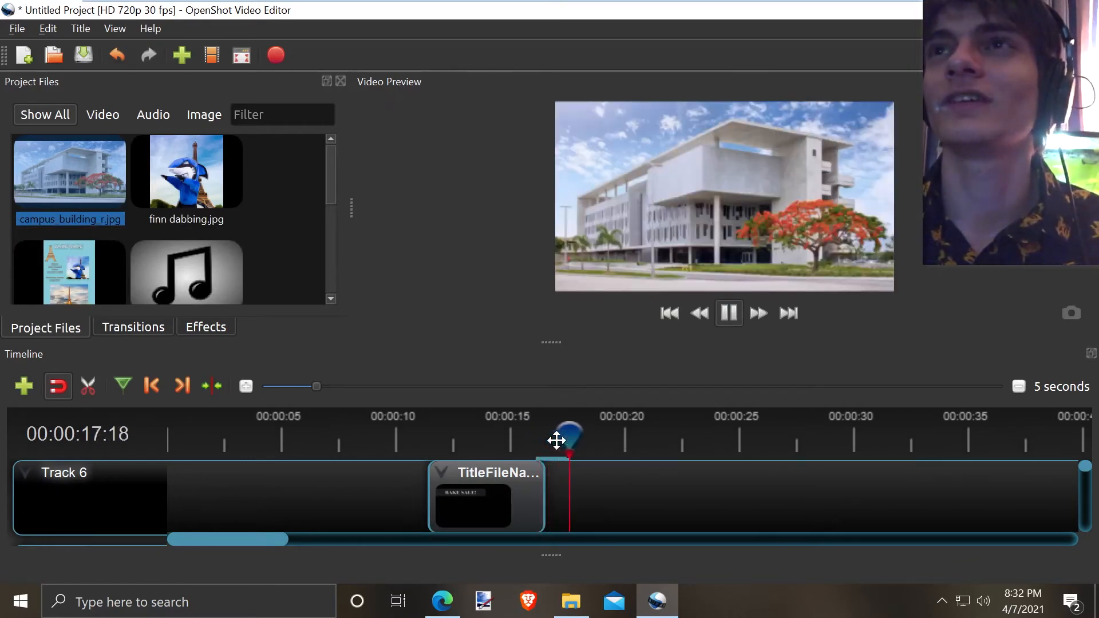
pyautogui.press('space')
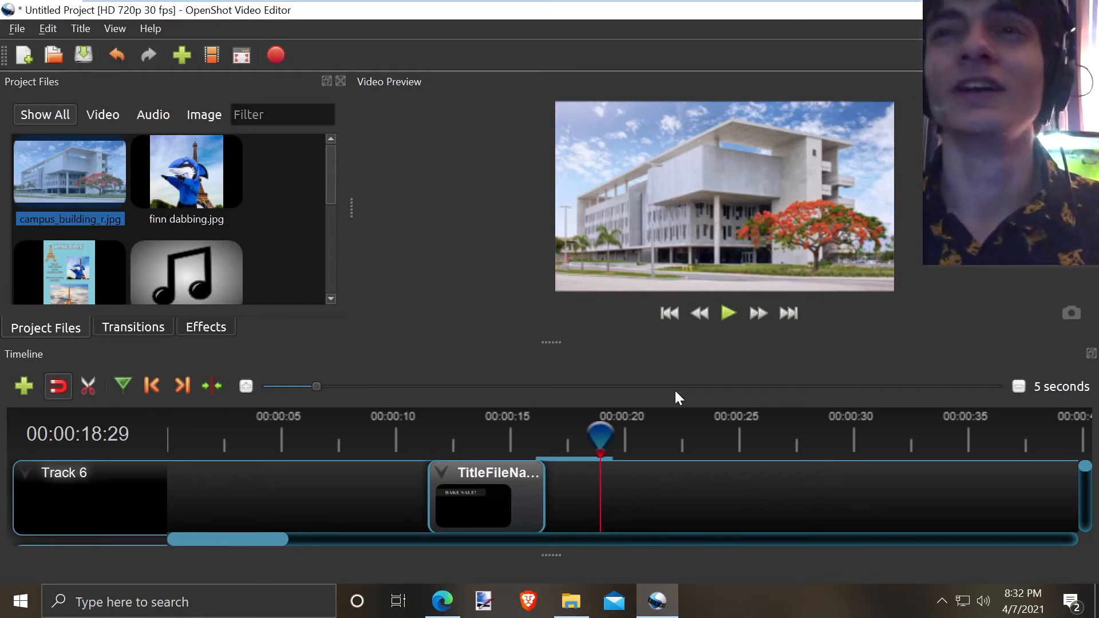
# Start a new title from the existing Titlefilename-3 template and select its Line 1 text for replacement.
pyautogui.moveTo(536, 339); pyautogui.dragTo(539, 283)
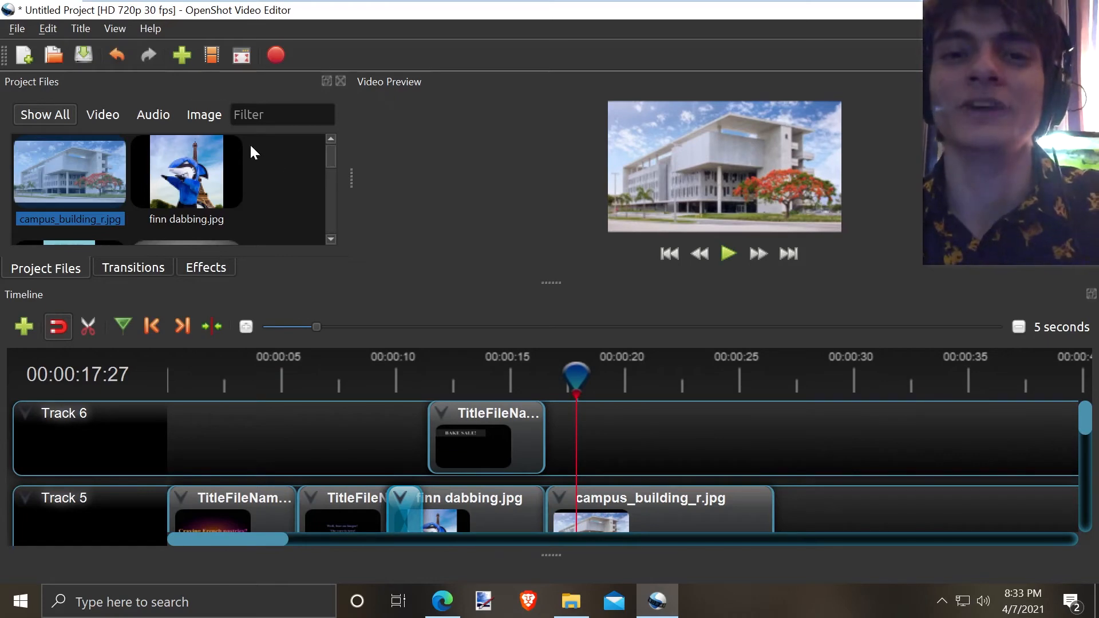
pyautogui.click(90, 29)
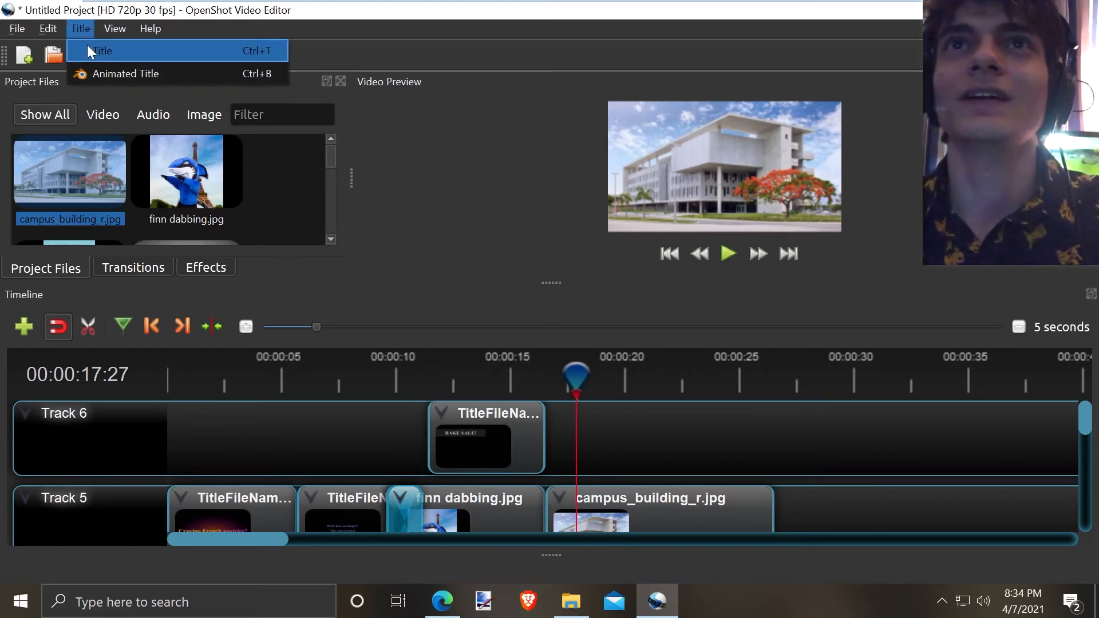
pyautogui.click(87, 45)
pyautogui.scroll(-10, 443, 275)
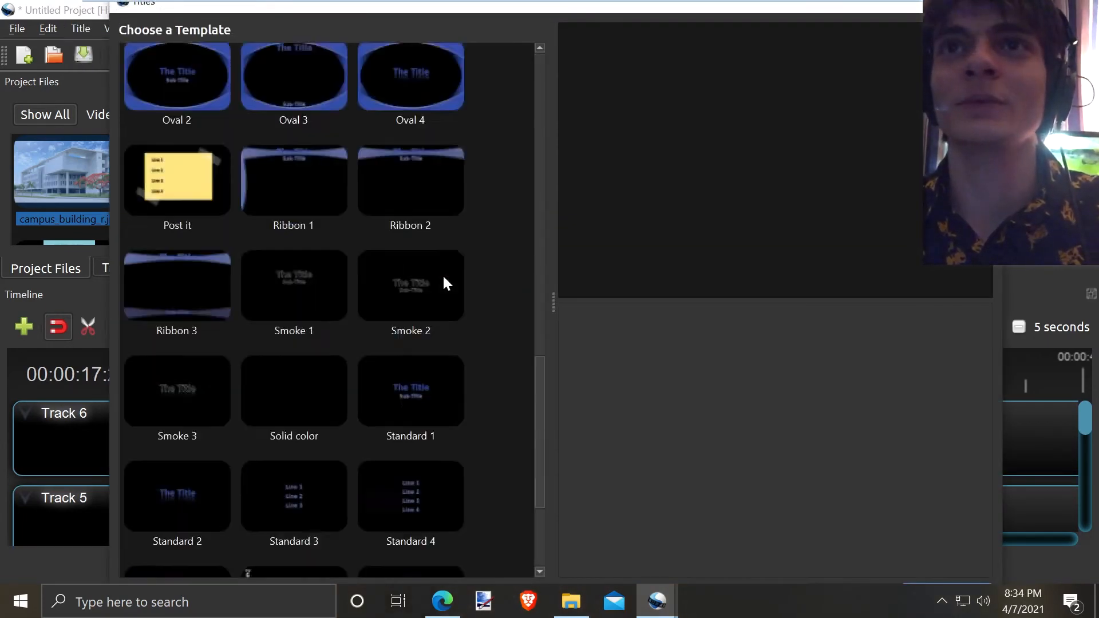
pyautogui.click(276, 490)
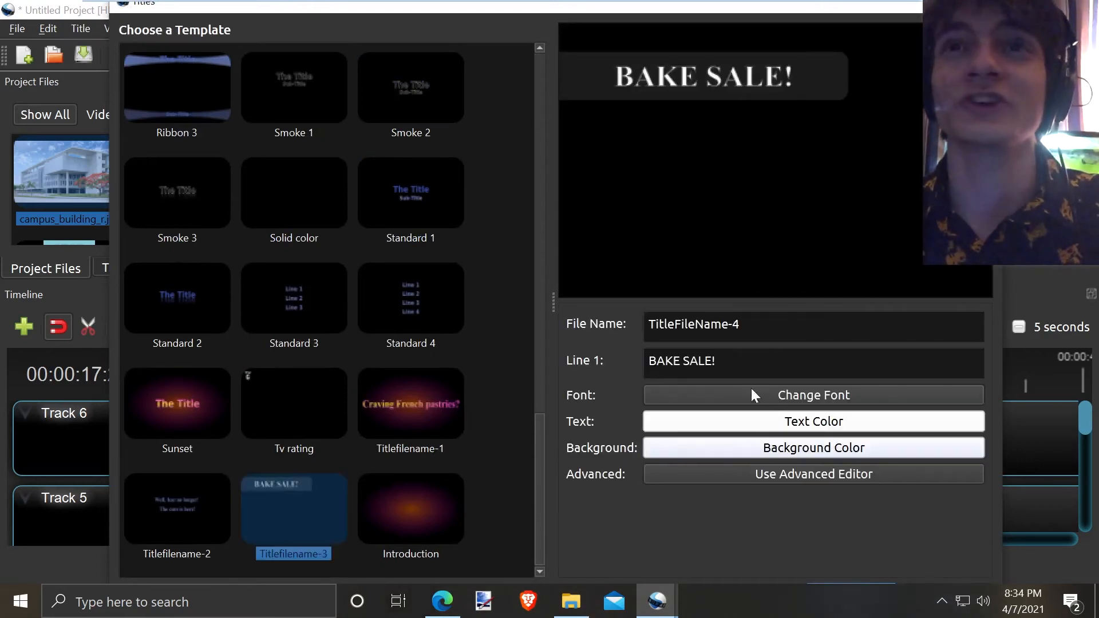
pyautogui.moveTo(778, 360); pyautogui.dragTo(555, 360)
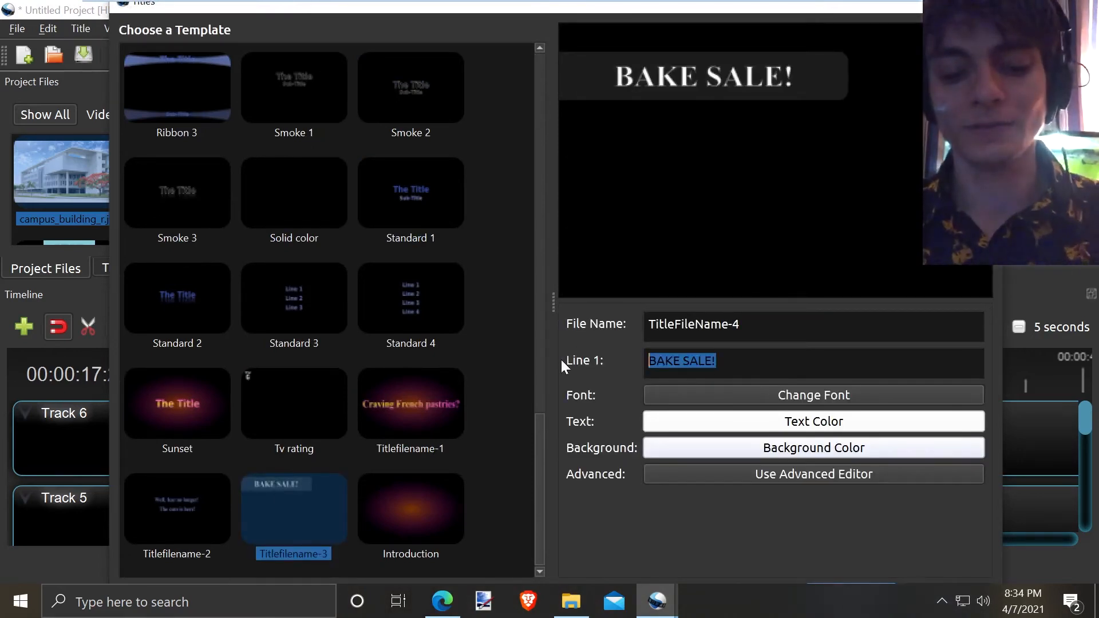
# Try ONLY AT KENDALL as the new title's Line 1 text and clear the line.
pyautogui.write('ONLY AT KENDALL')
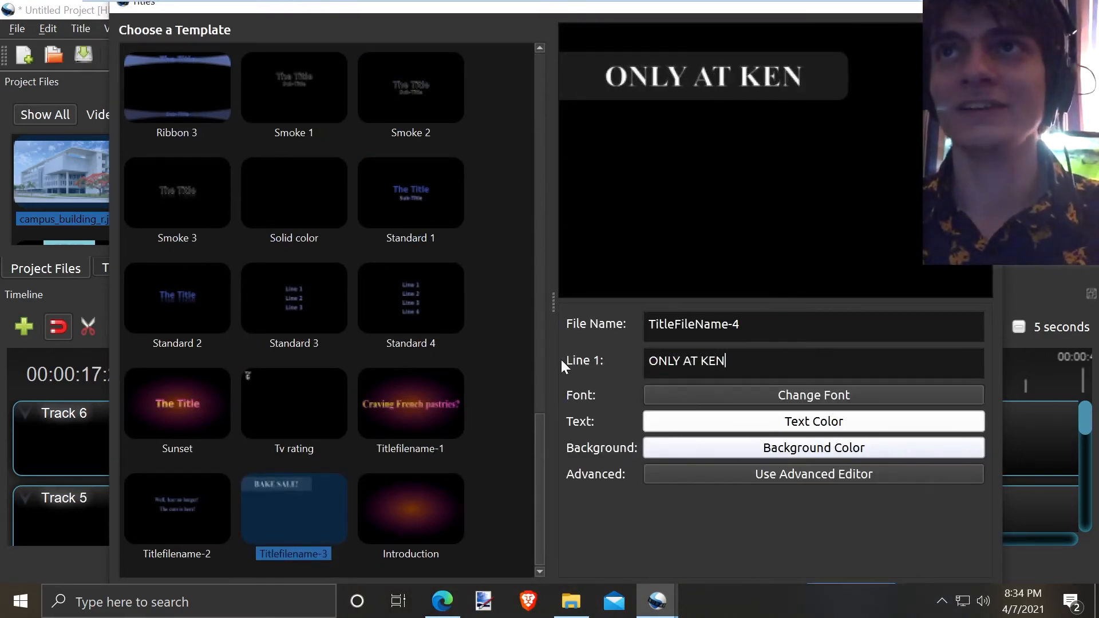
pyautogui.press('BackSpace')
pyautogui.press('BackSpace')
pyautogui.press('BackSpace')
pyautogui.press('BackSpace')
pyautogui.press('BackSpace')
pyautogui.press('BackSpace')
pyautogui.press('BackSpace')
pyautogui.press('BackSpace')
pyautogui.press('BackSpace')
pyautogui.press('BackSpace')
pyautogui.press('BackSpace')
pyautogui.press('BackSpace')
pyautogui.press('BackSpace')
pyautogui.press('BackSpace')
pyautogui.press('BackSpace')
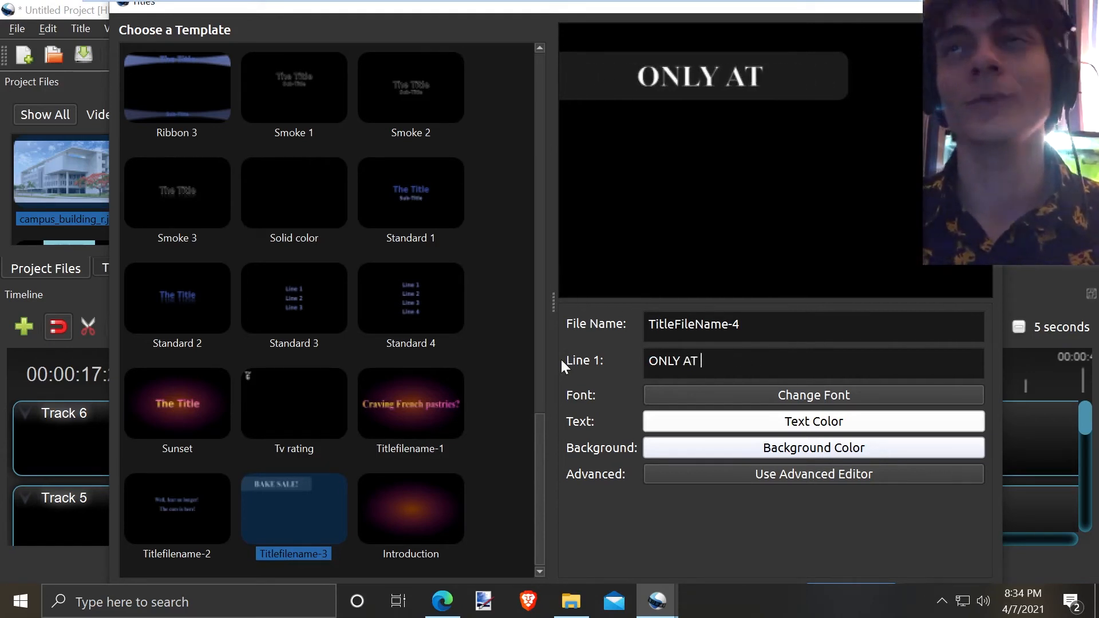
# Set the new title's Line 1 to AT KENDALL MDC! and save the title to the project.
pyautogui.write('AT KENDALL MDC')
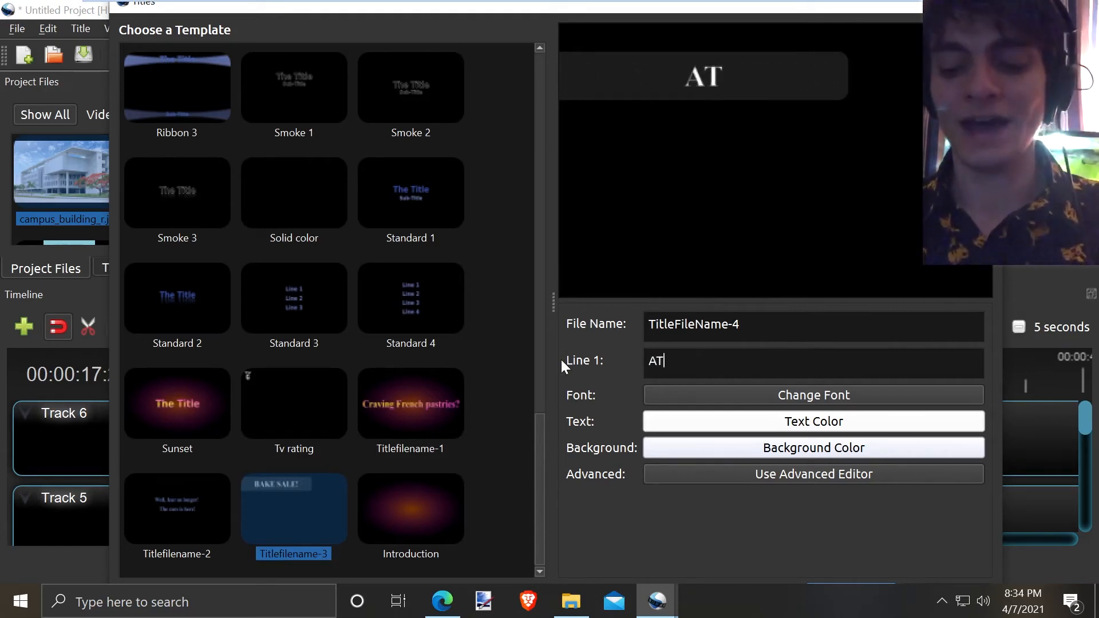
pyautogui.write('!')
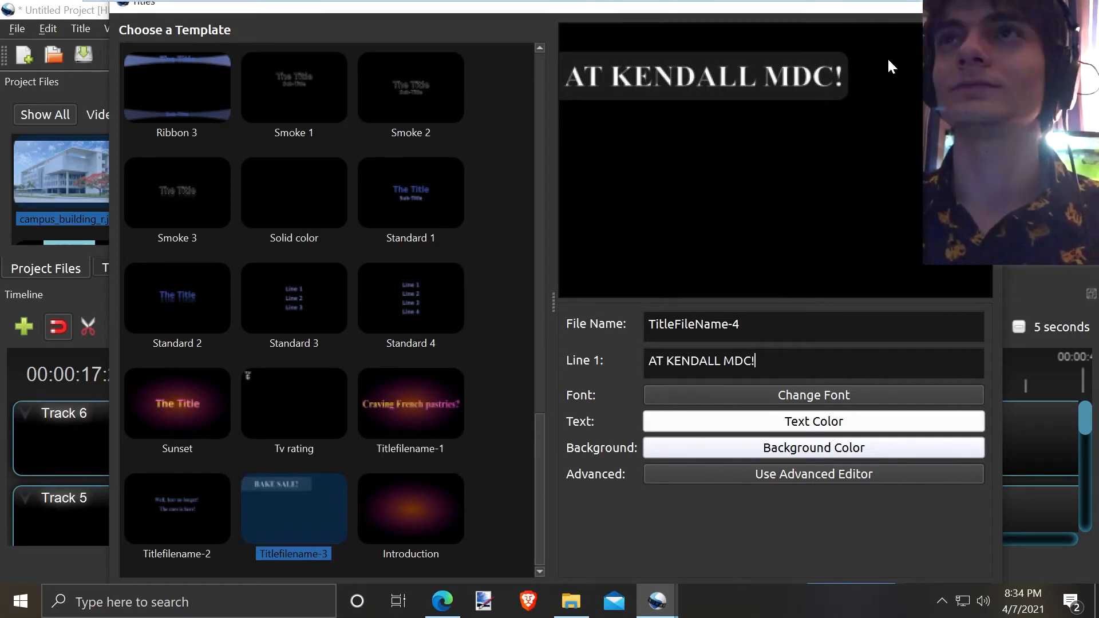
pyautogui.moveTo(862, 9); pyautogui.dragTo(836, 49)
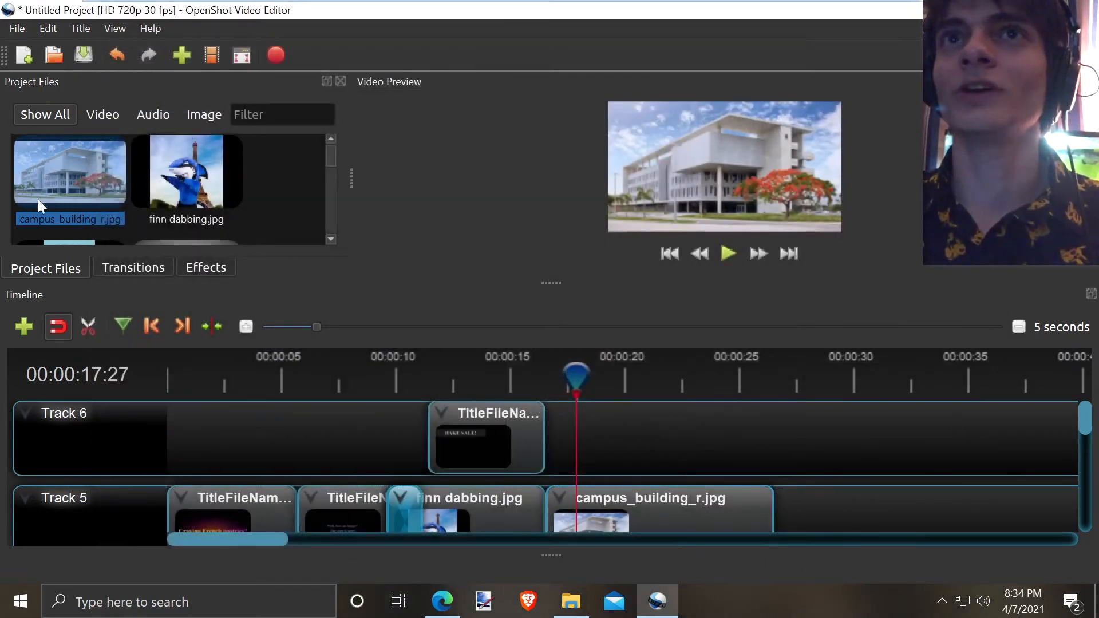
# Place the AT KENDALL MDC! title on Track 6 above the campus_building_r.jpg clip and play it from about 16 seconds.
pyautogui.scroll(-5, 80, 230)
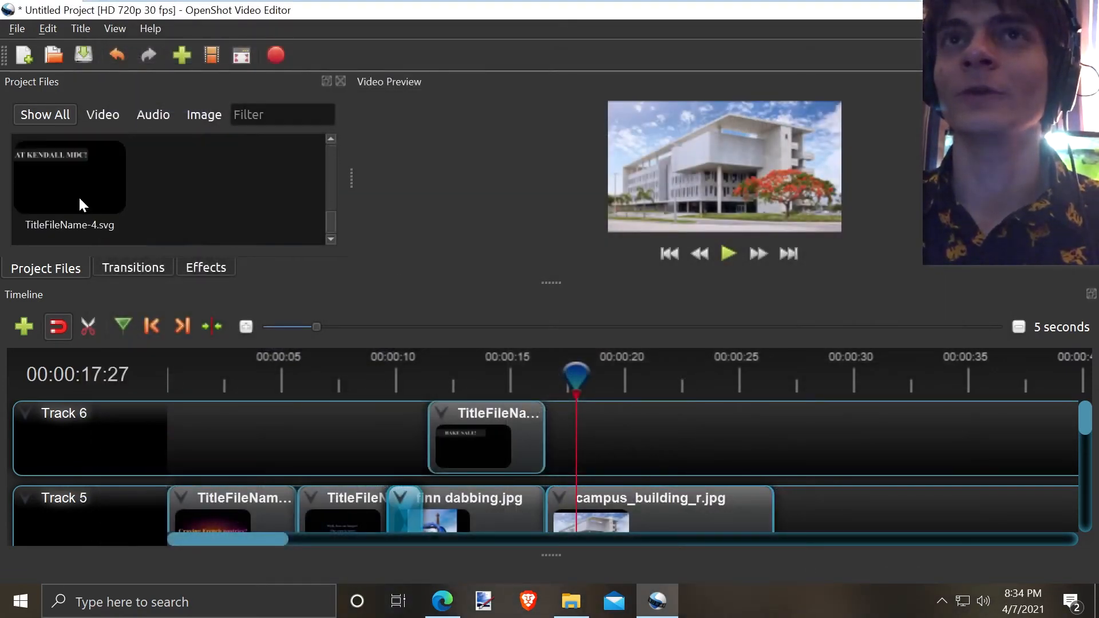
pyautogui.moveTo(79, 196); pyautogui.dragTo(568, 429)
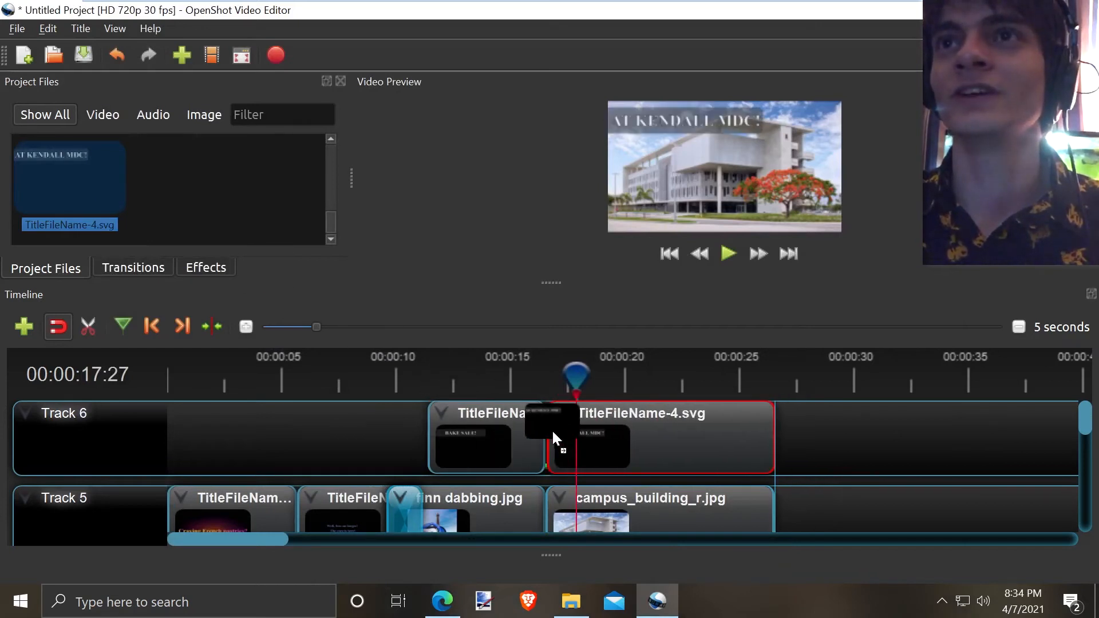
pyautogui.click(574, 379)
pyautogui.moveTo(573, 379); pyautogui.dragTo(536, 380)
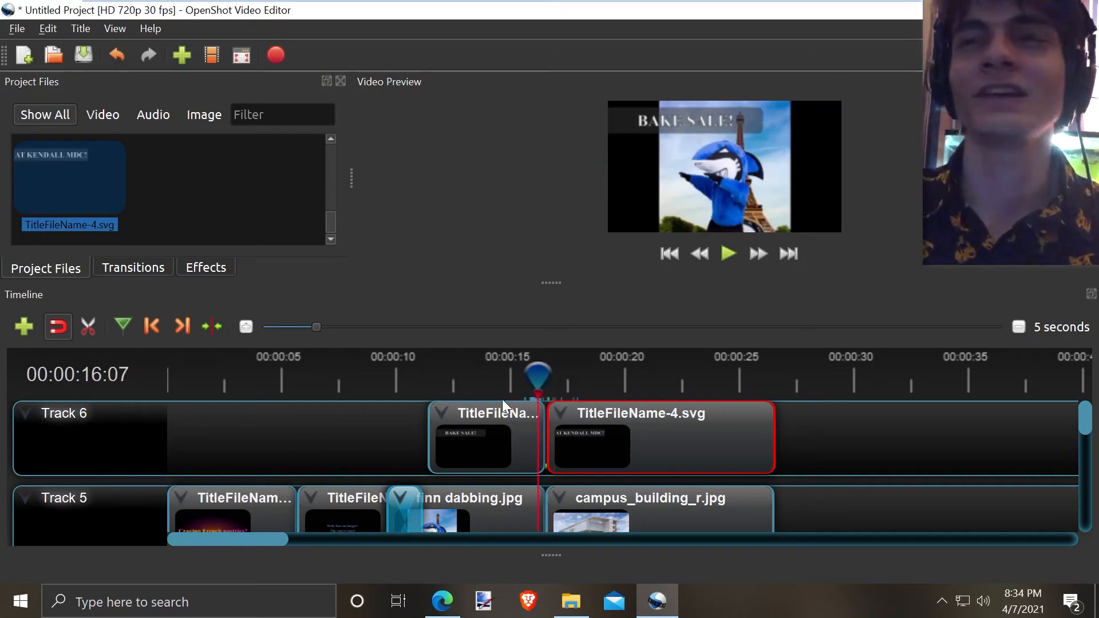
pyautogui.press('space')
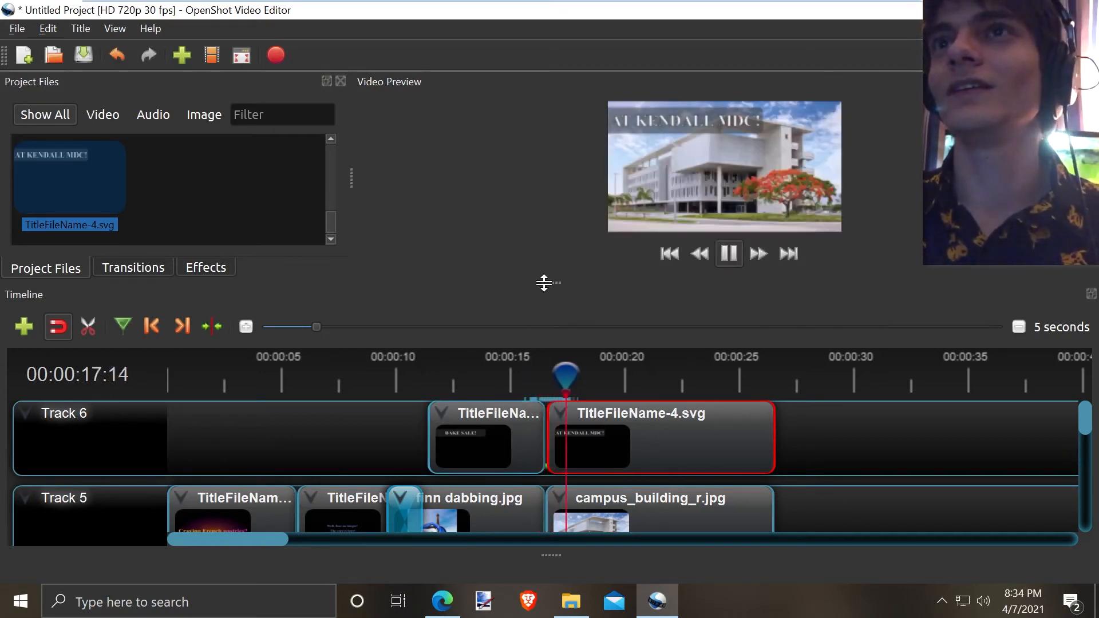
pyautogui.moveTo(545, 282); pyautogui.dragTo(545, 355)
pyautogui.press('space')
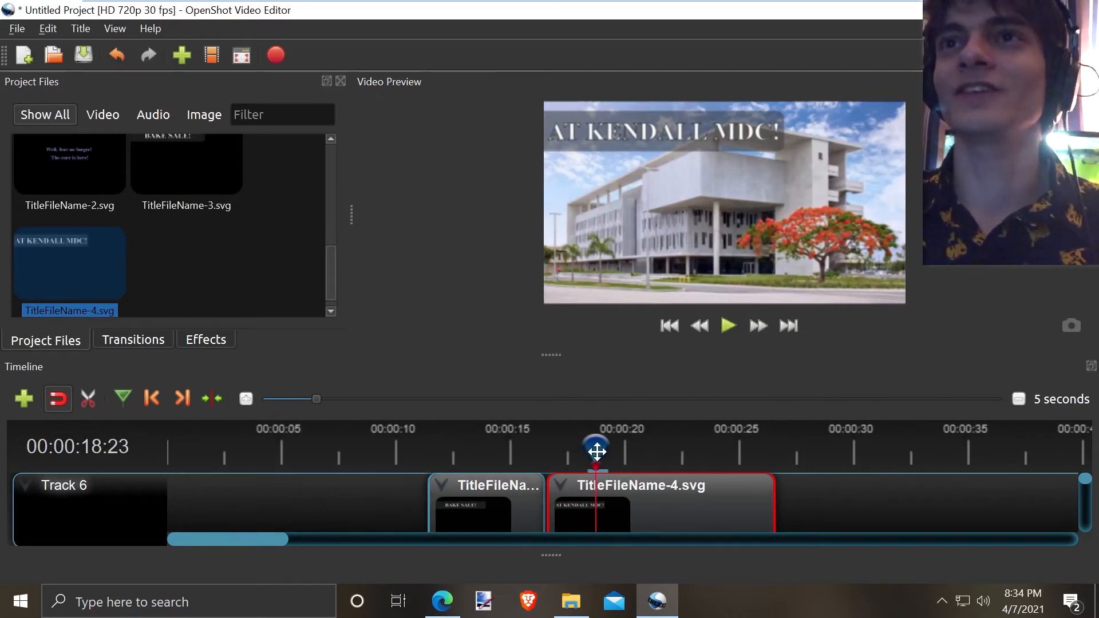
# Inspect the gap between the two Track 6 titles and move the AT KENDALL MDC! title closer to the BAKE SALE! title's end.
pyautogui.moveTo(596, 449); pyautogui.dragTo(547, 455)
pyautogui.press('space')
pyautogui.press('space')
pyautogui.press('Left')
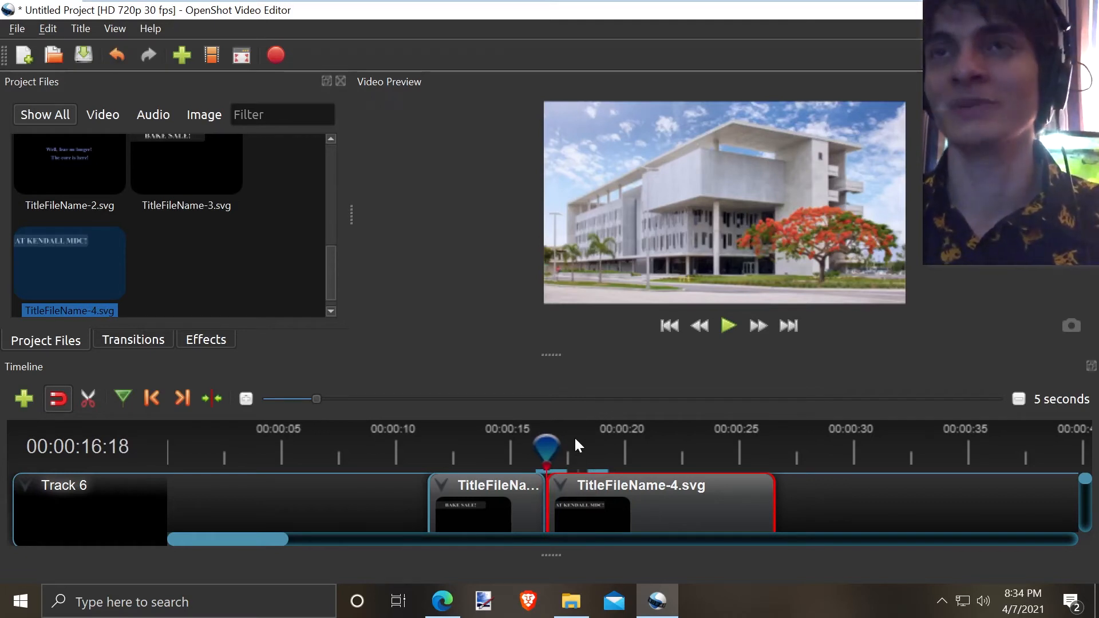
pyautogui.scroll(4, 569, 475)
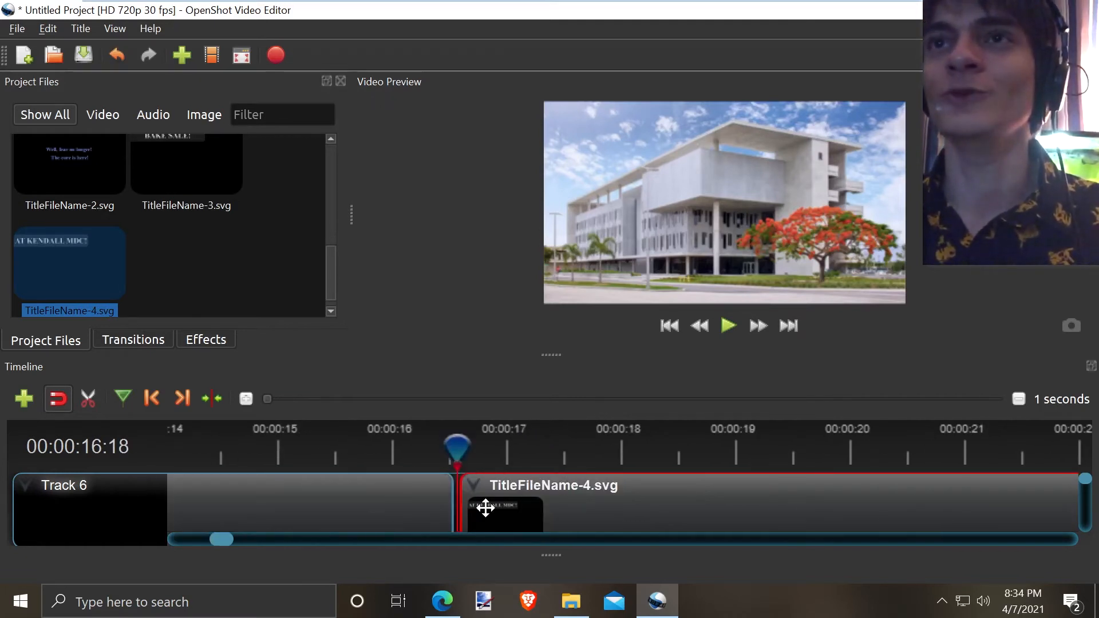
pyautogui.moveTo(457, 448); pyautogui.dragTo(424, 448)
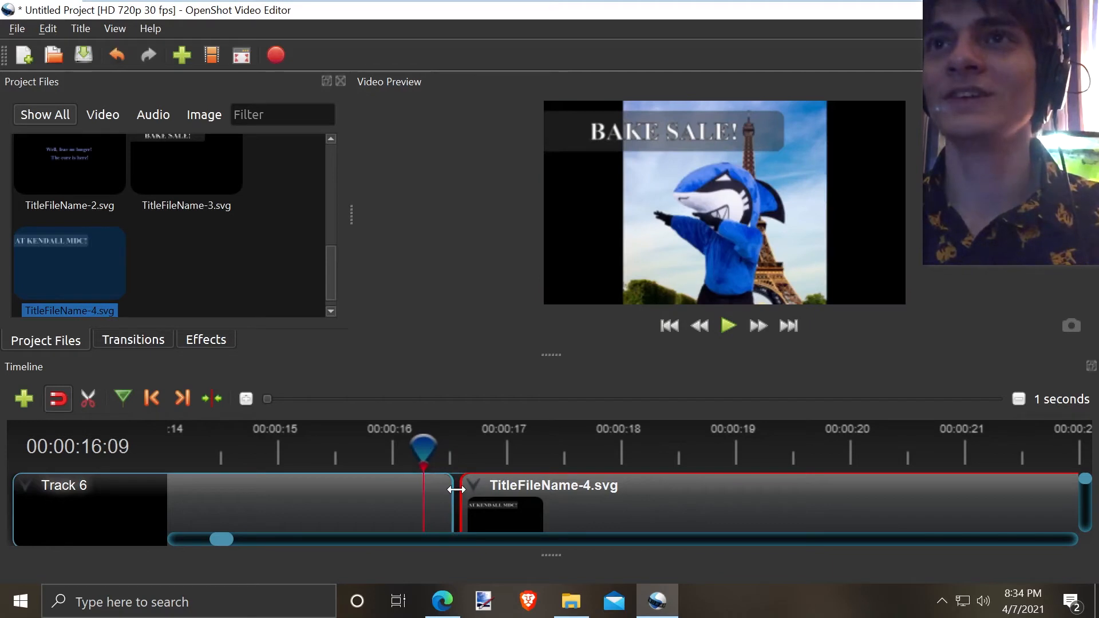
pyautogui.moveTo(461, 491); pyautogui.dragTo(389, 496)
pyautogui.moveTo(504, 507); pyautogui.dragTo(490, 509)
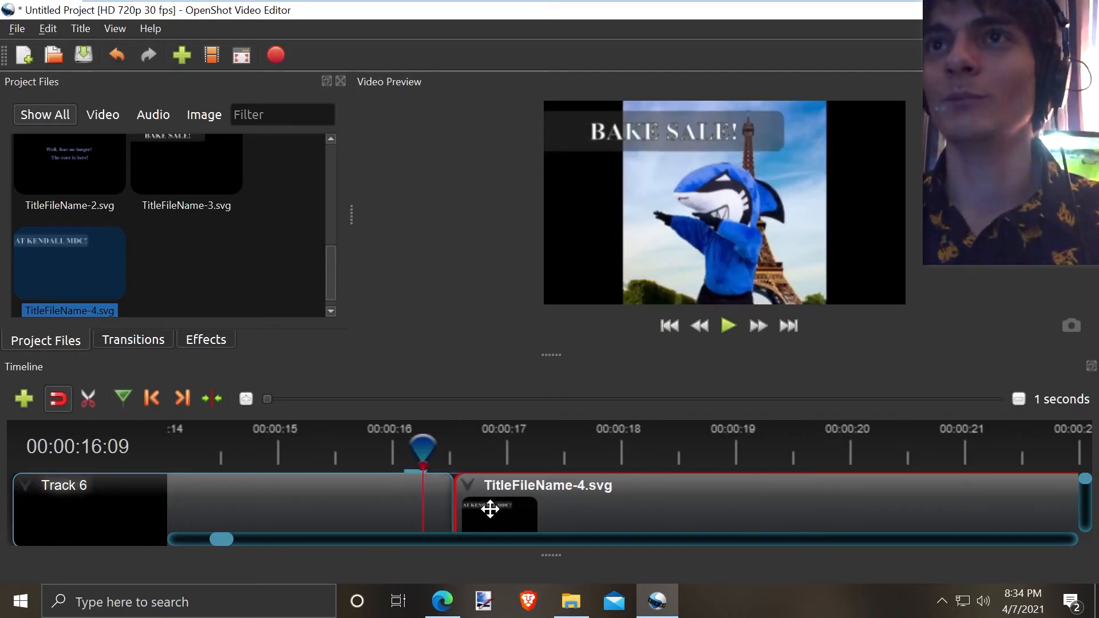
# Play the change from the BAKE SALE! title to the AT KENDALL MDC! title and step through it frame by frame to check the cut.
pyautogui.scroll(-5, 419, 451)
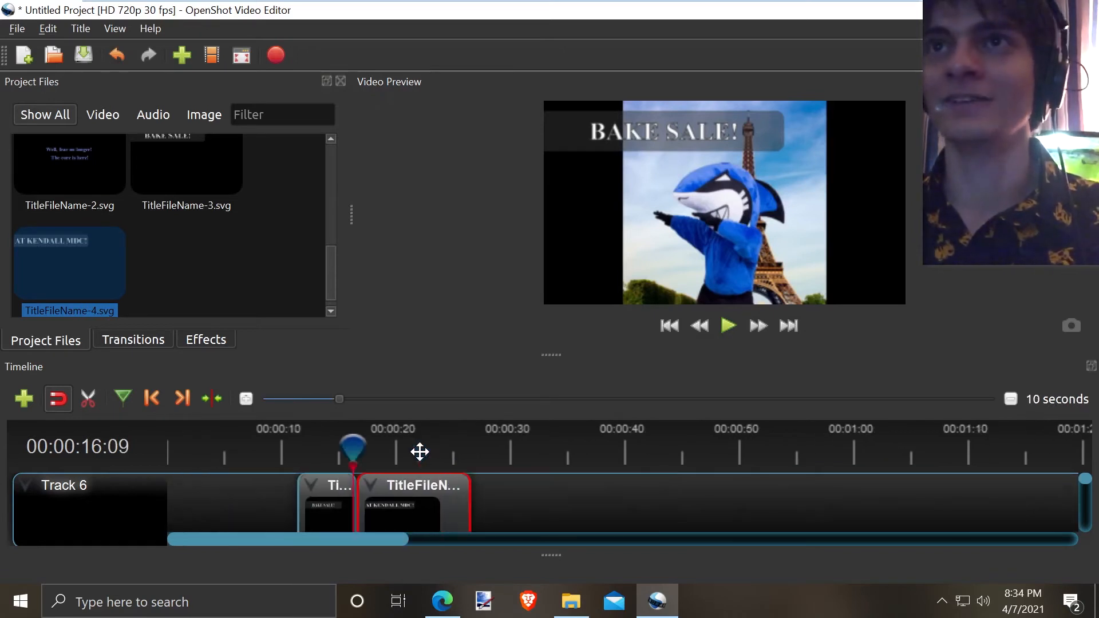
pyautogui.press('space')
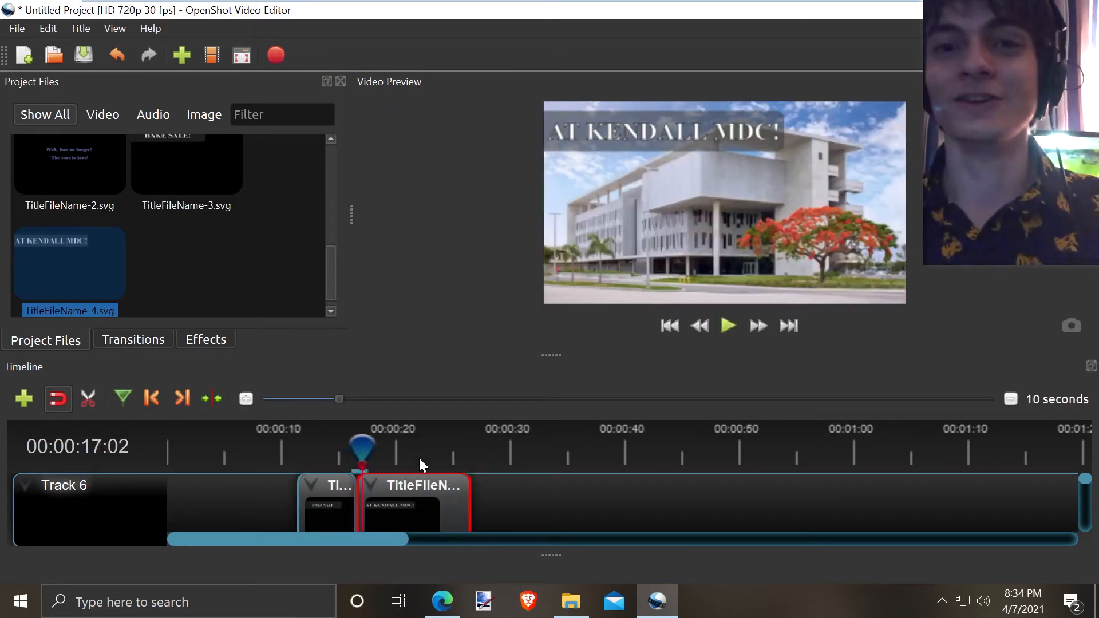
pyautogui.press('Left')
pyautogui.press('Left')
pyautogui.press('Left')
pyautogui.press('Left')
pyautogui.press('Left')
pyautogui.press('Left')
pyautogui.press('Left')
pyautogui.press('Left')
pyautogui.press('Left')
pyautogui.press('Left')
pyautogui.press('Left')
pyautogui.press('Left')
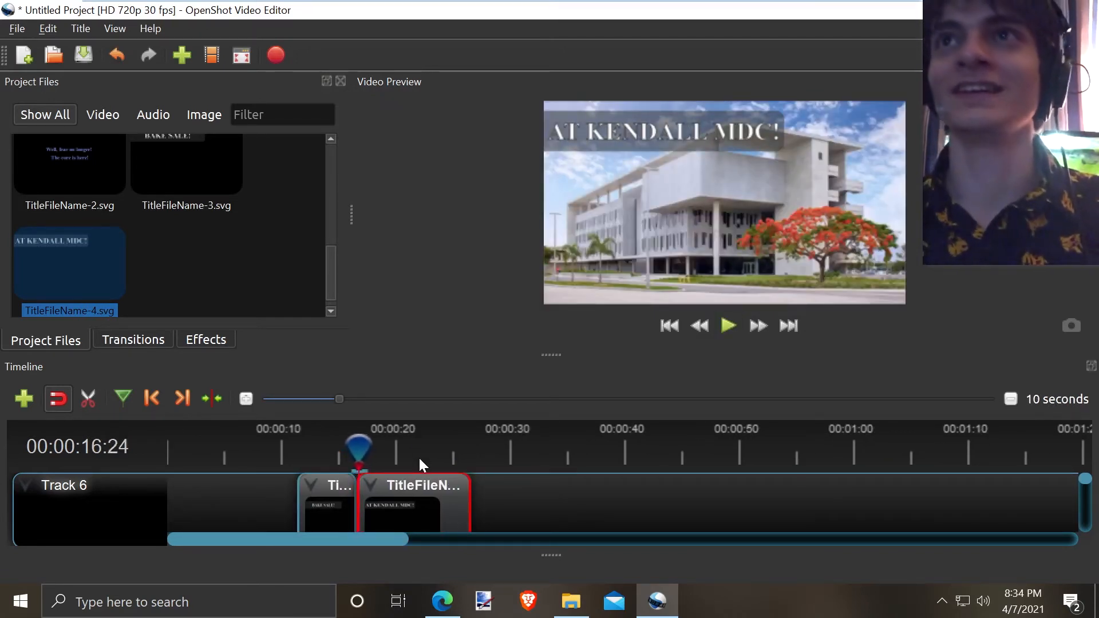
pyautogui.press('Left')
pyautogui.press('Left')
pyautogui.press('Left')
pyautogui.press('Left')
pyautogui.press('Left')
pyautogui.press('Right')
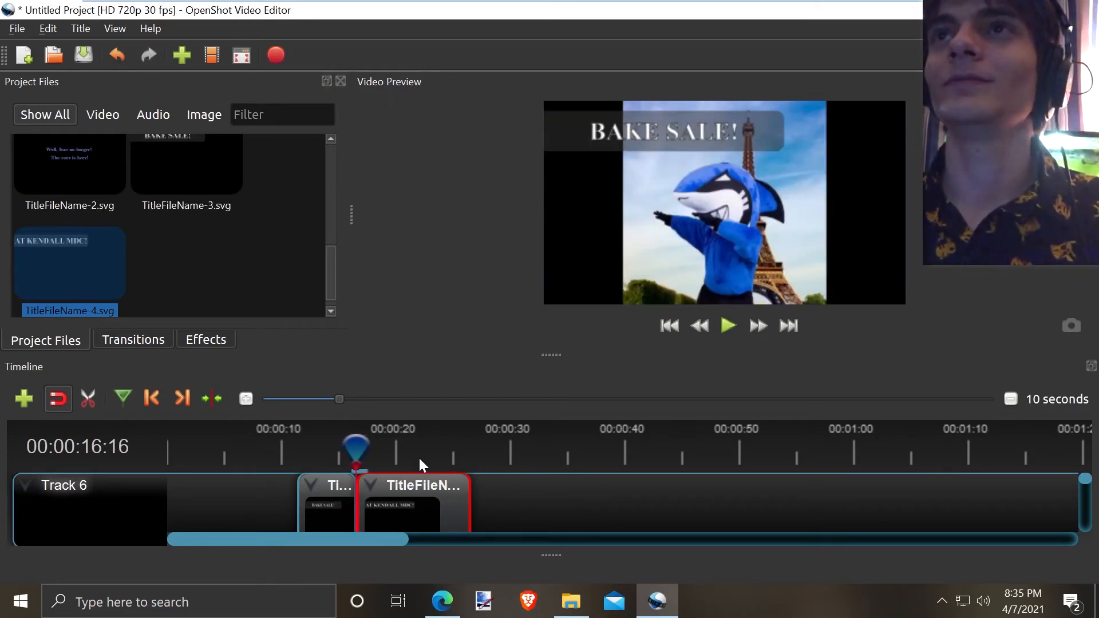
pyautogui.press('Right')
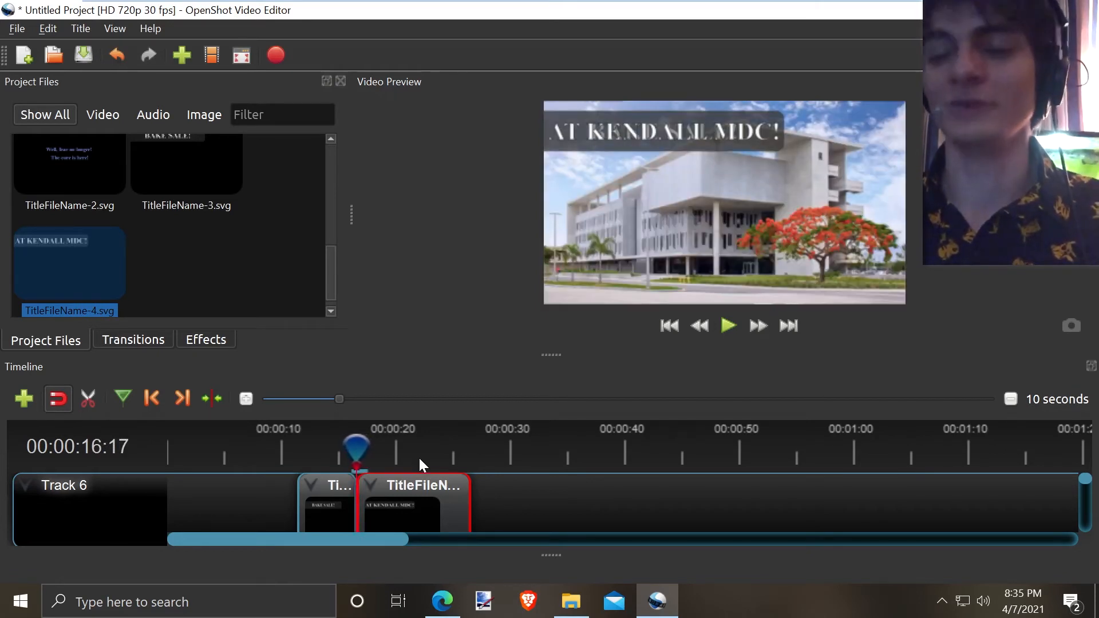
pyautogui.scroll(5, 420, 461)
pyautogui.scroll(-4, 420, 461)
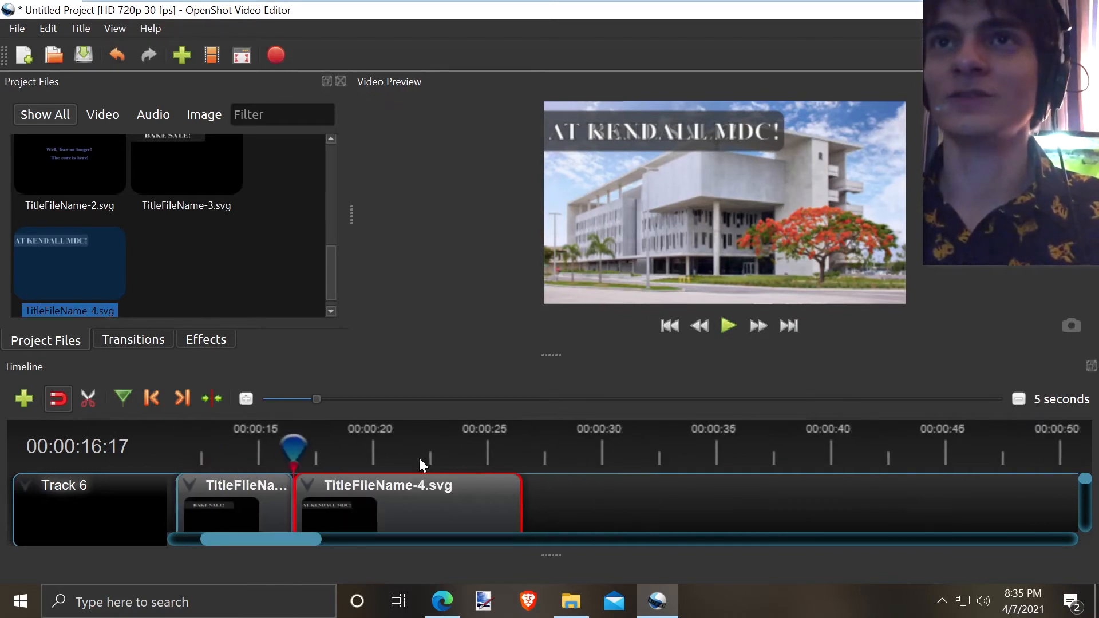
pyautogui.scroll(-1, 418, 457)
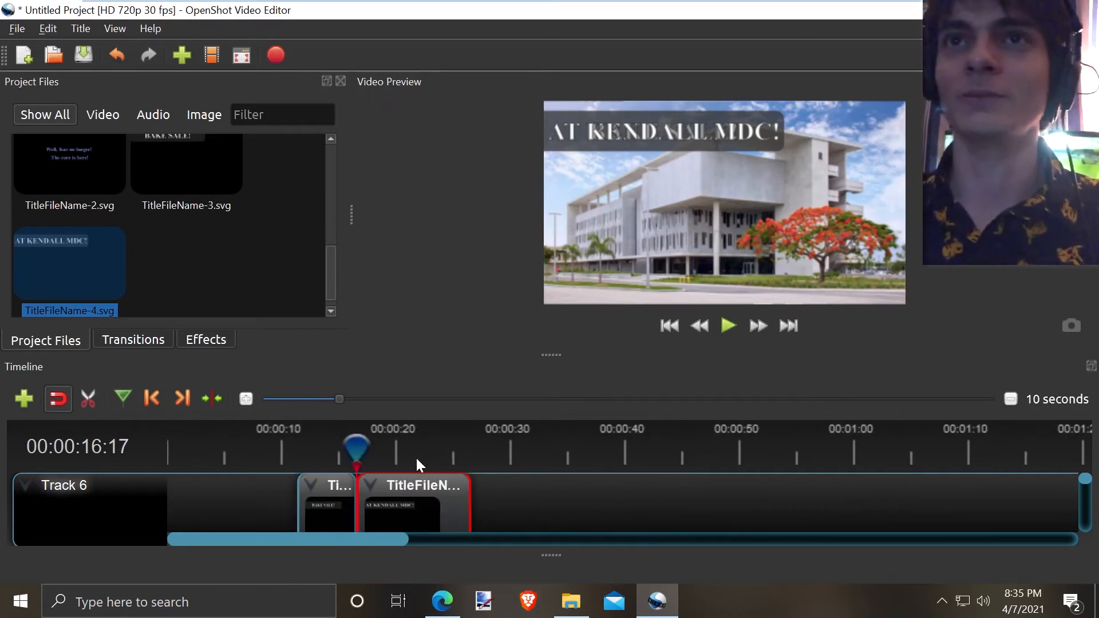
# Play the timeline from about 15 seconds to review both Track 6 titles over their images.
pyautogui.click(341, 446)
pyautogui.press('space')
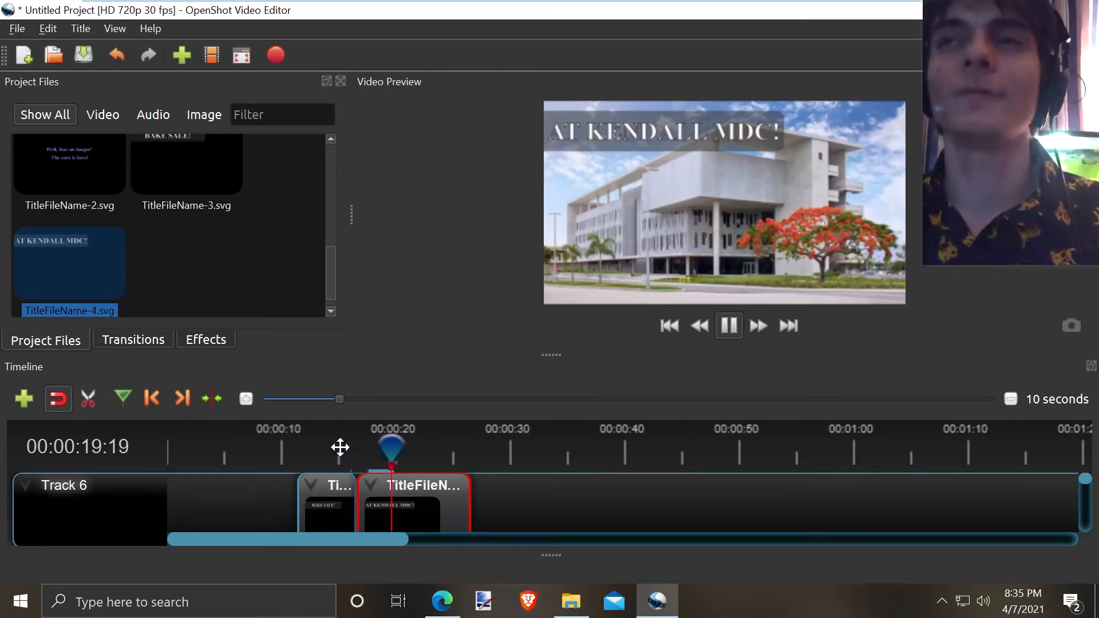
pyautogui.press('space')
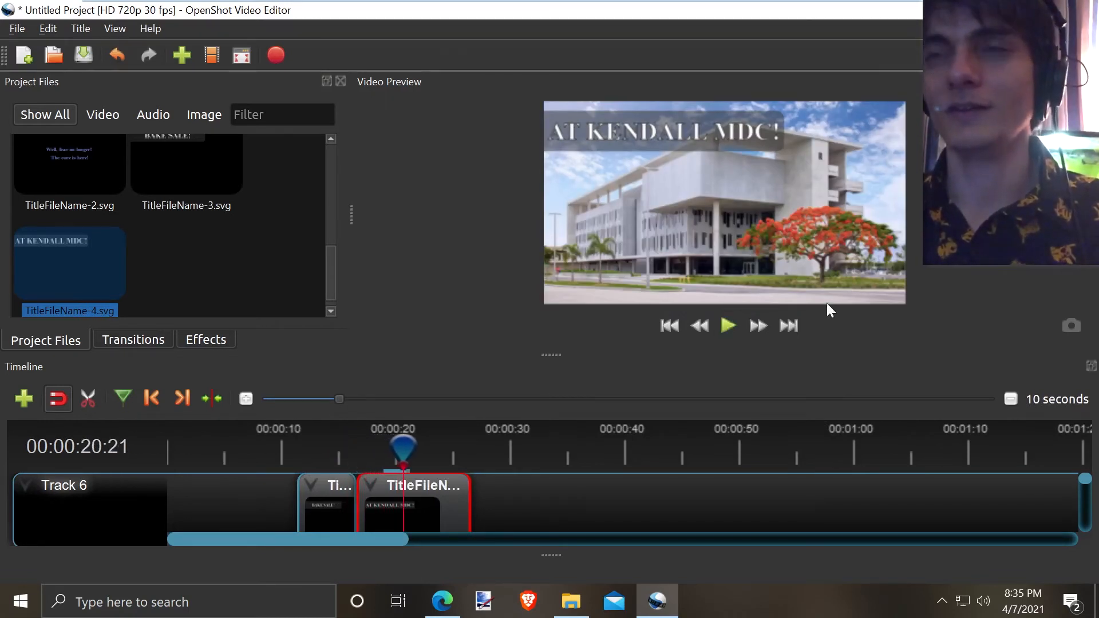
# Shorten the AT KENDALL MDC! title to end at about 21.5 seconds and trim campus_building_r.jpg to about 22 seconds.
pyautogui.moveTo(555, 355); pyautogui.dragTo(566, 245)
pyautogui.moveTo(471, 406); pyautogui.dragTo(414, 411)
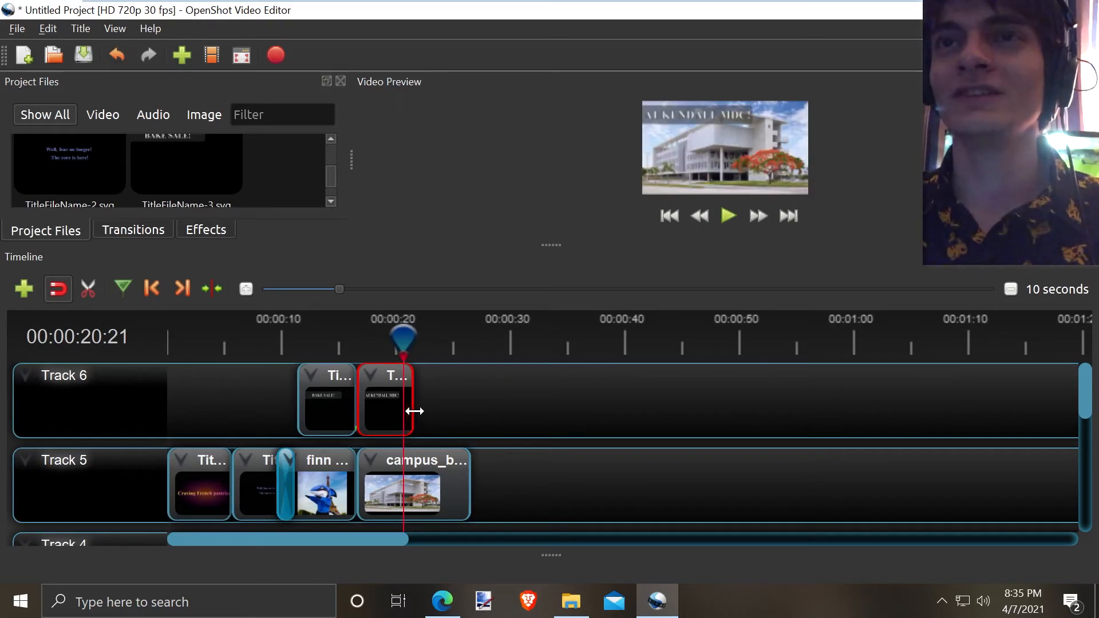
pyautogui.moveTo(468, 482); pyautogui.dragTo(404, 494)
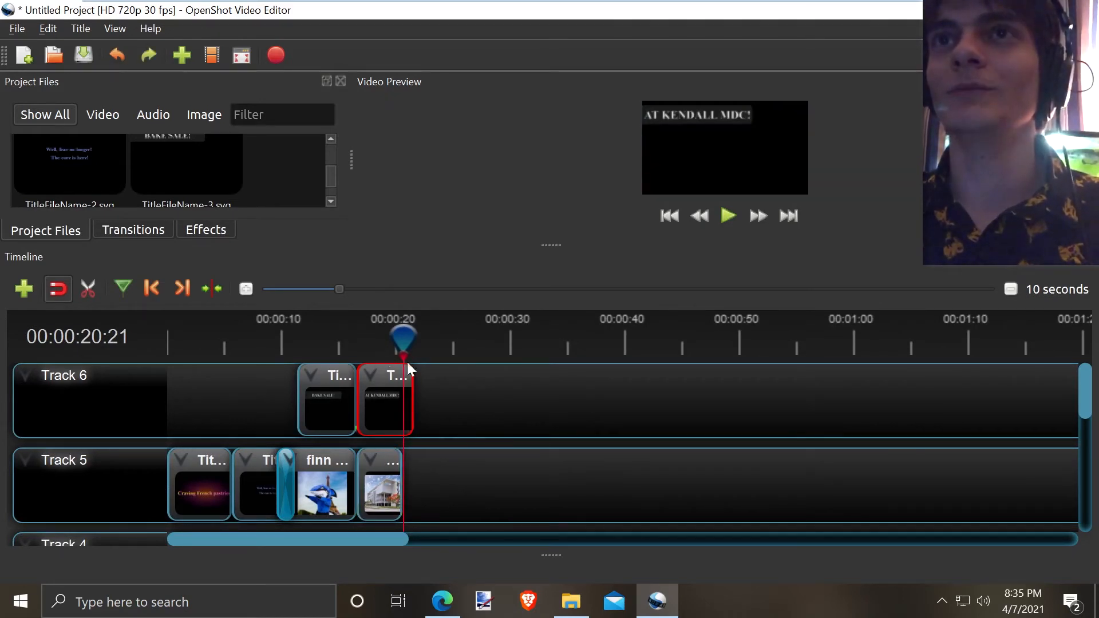
pyautogui.click(395, 342)
pyautogui.moveTo(395, 343); pyautogui.dragTo(393, 343)
pyautogui.moveTo(398, 482); pyautogui.dragTo(414, 474)
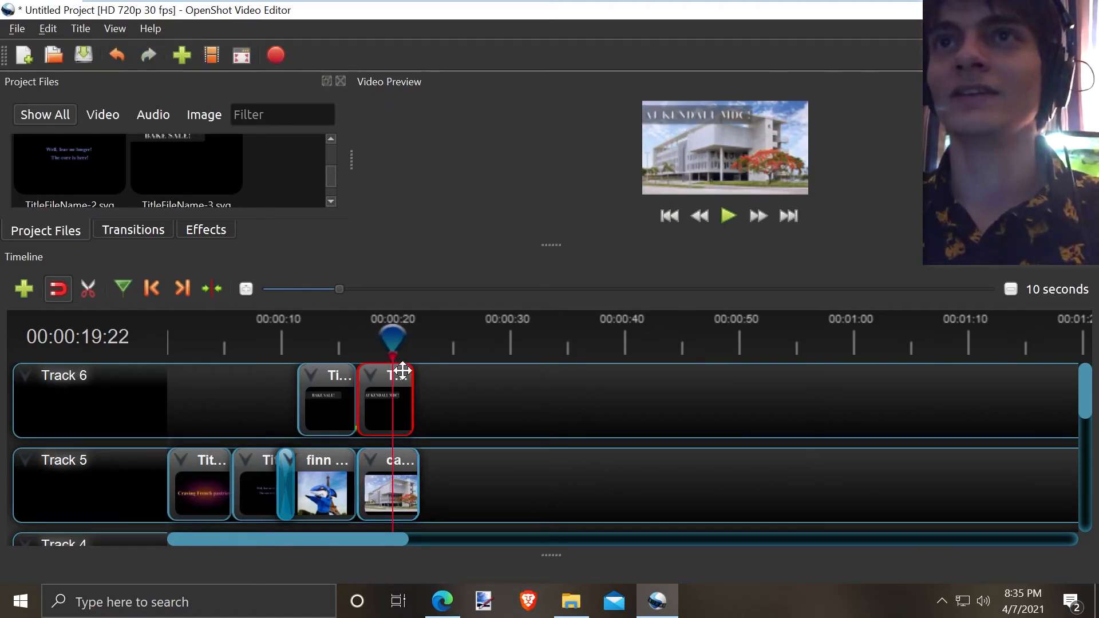
# Trim the end of campus_building_r.jpg on Track 5 flush with the end of the AT KENDALL MDC! title.
pyautogui.scroll(1, 447, 448)
pyautogui.hscroll(3, 480, 470)
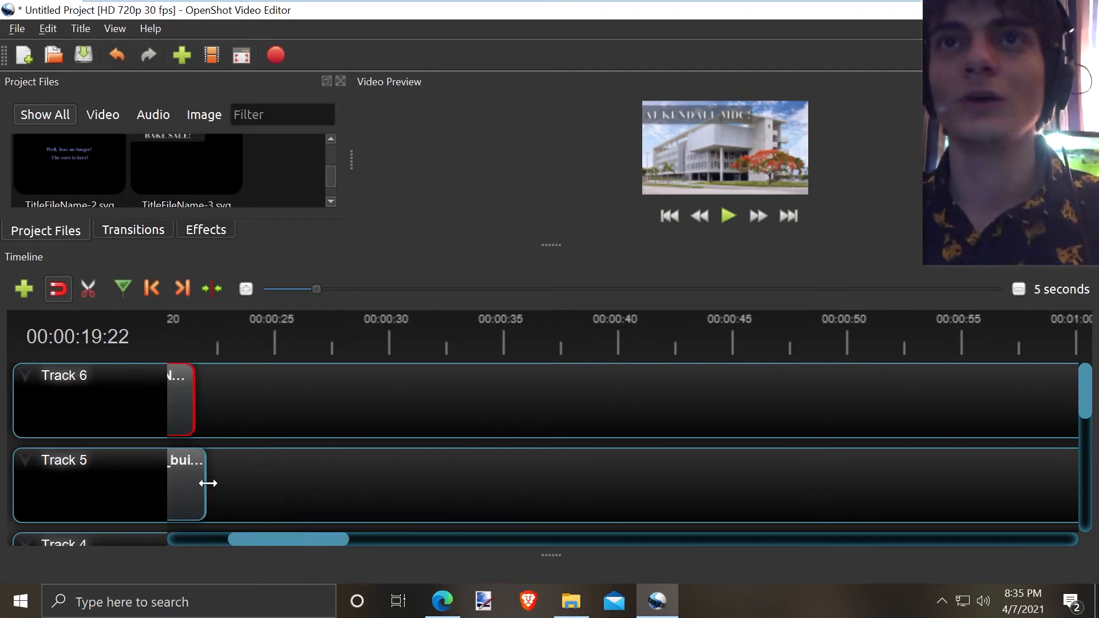
pyautogui.moveTo(206, 483); pyautogui.dragTo(199, 477)
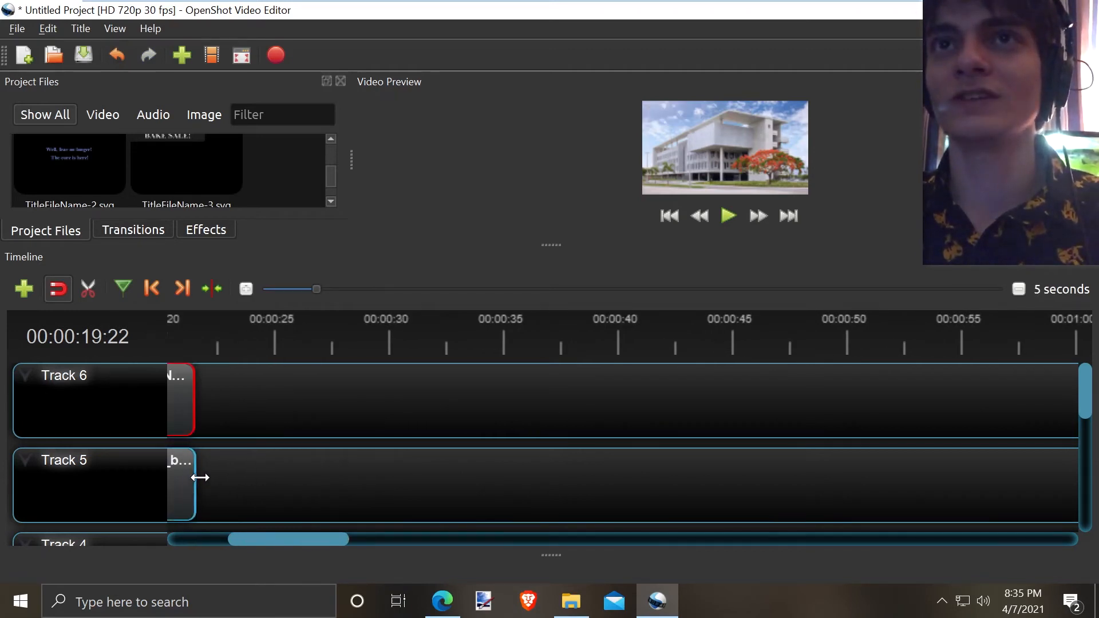
pyautogui.hscroll(-3, 246, 513)
pyautogui.scroll(2, 654, 440)
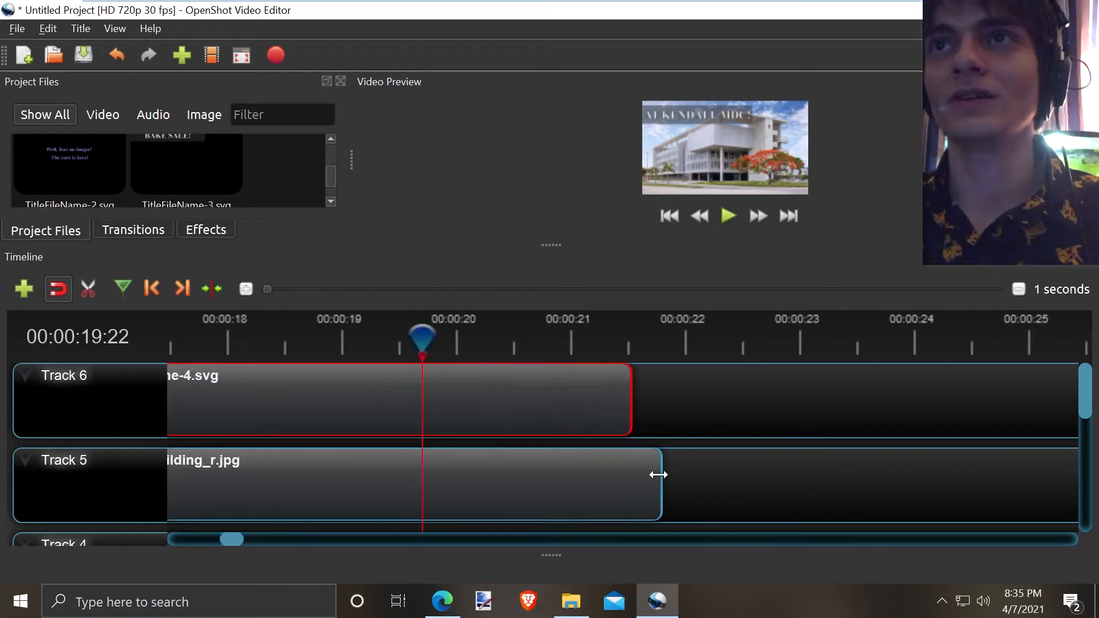
pyautogui.moveTo(658, 475); pyautogui.dragTo(627, 476)
pyautogui.scroll(-2, 681, 440)
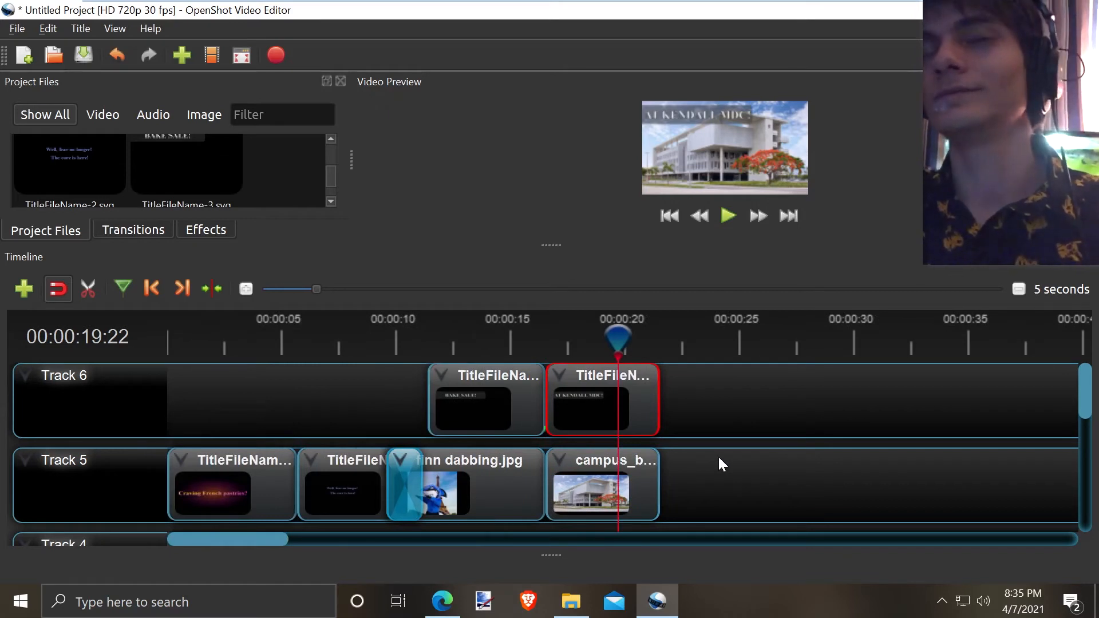
pyautogui.scroll(-1, 719, 458)
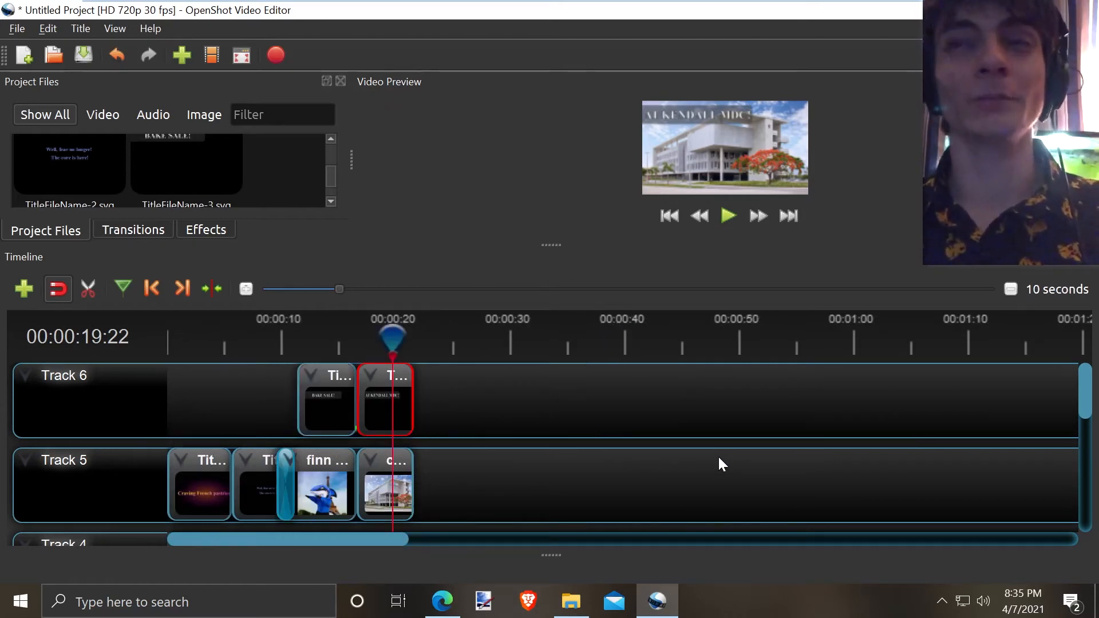
# Add New Project.png to Track 5 directly after campus_building_r.jpg and preview the flyer at about 24 seconds in an enlarged preview.
pyautogui.scroll(1, 461, 516)
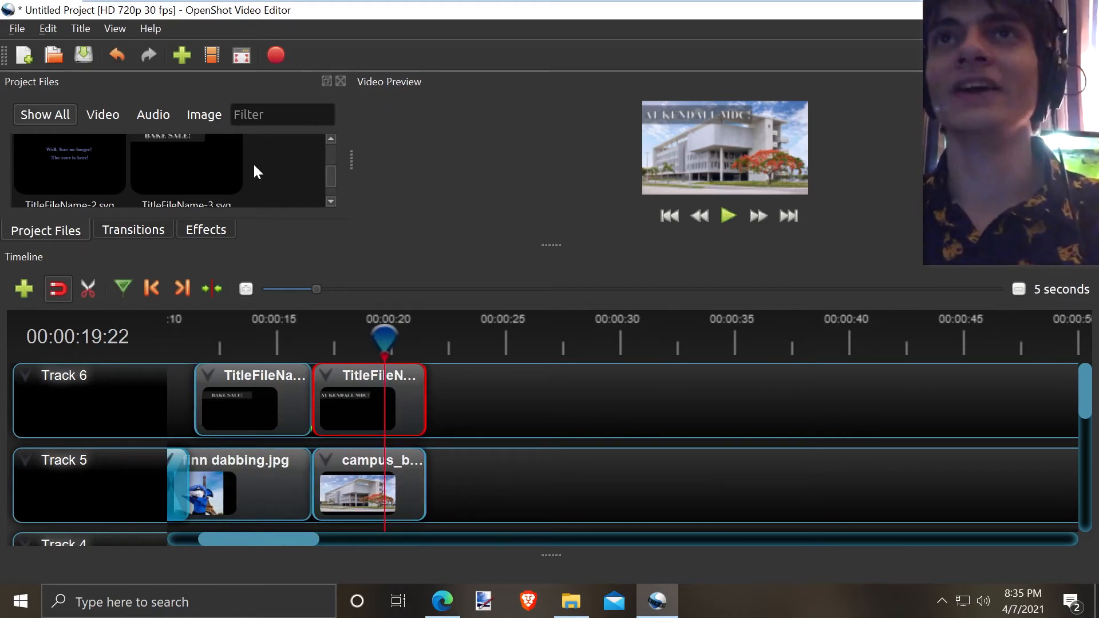
pyautogui.scroll(3, 254, 166)
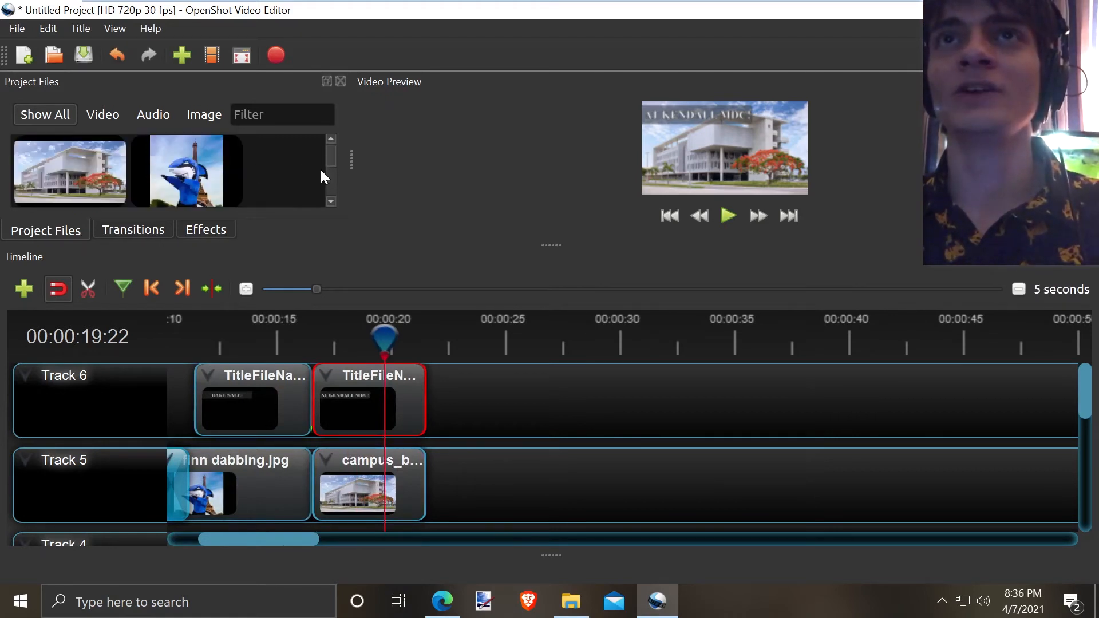
pyautogui.scroll(-1, 321, 172)
pyautogui.moveTo(83, 182); pyautogui.dragTo(420, 472)
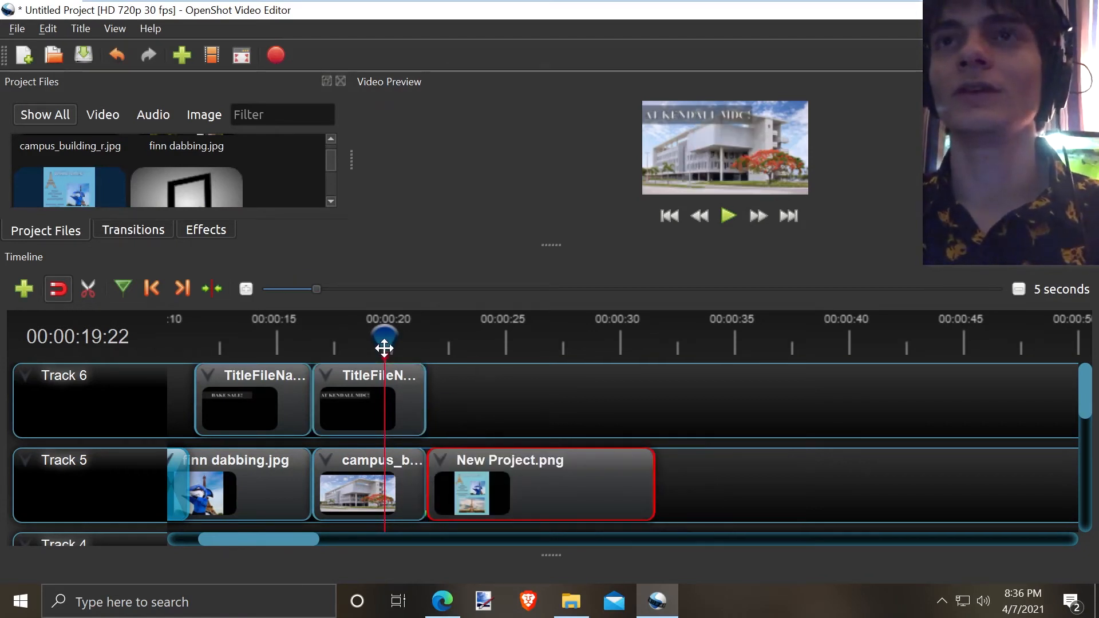
pyautogui.moveTo(384, 348); pyautogui.dragTo(475, 341)
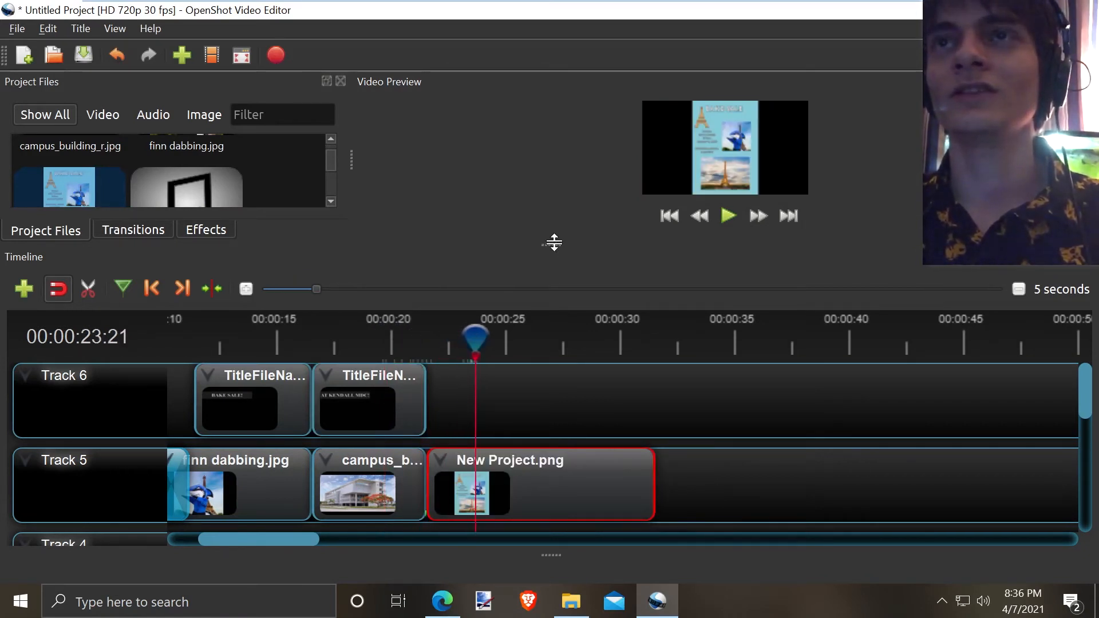
pyautogui.moveTo(554, 242); pyautogui.dragTo(546, 299)
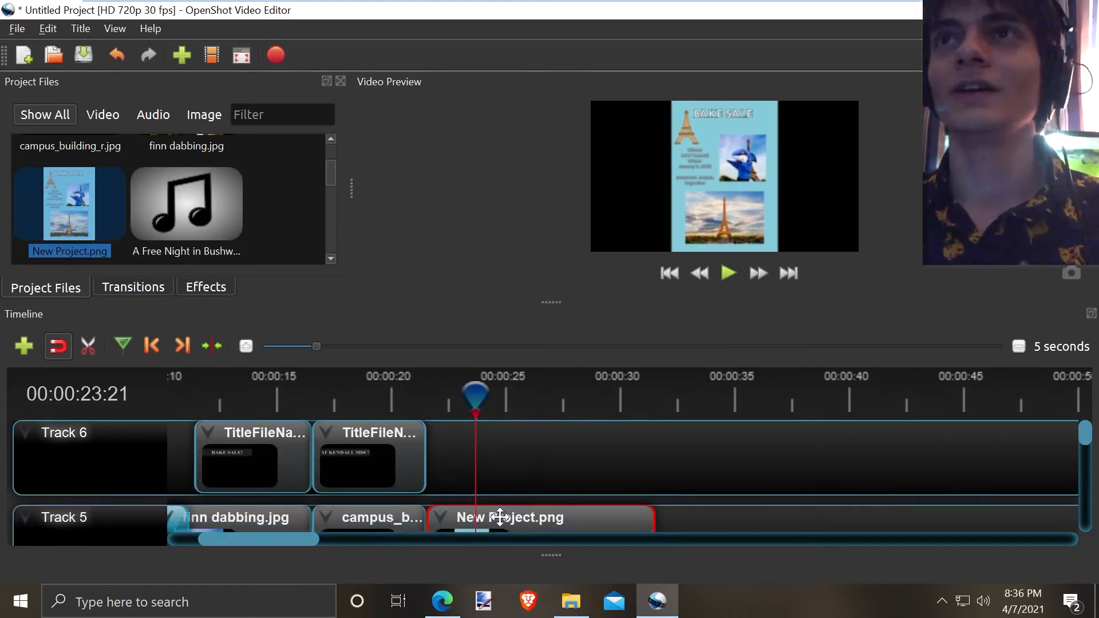
# Move the playhead to the start of New Project.png and apply the Zoom In (50% to 100%) animation to the start of the clip.
pyautogui.rightClick(520, 500)
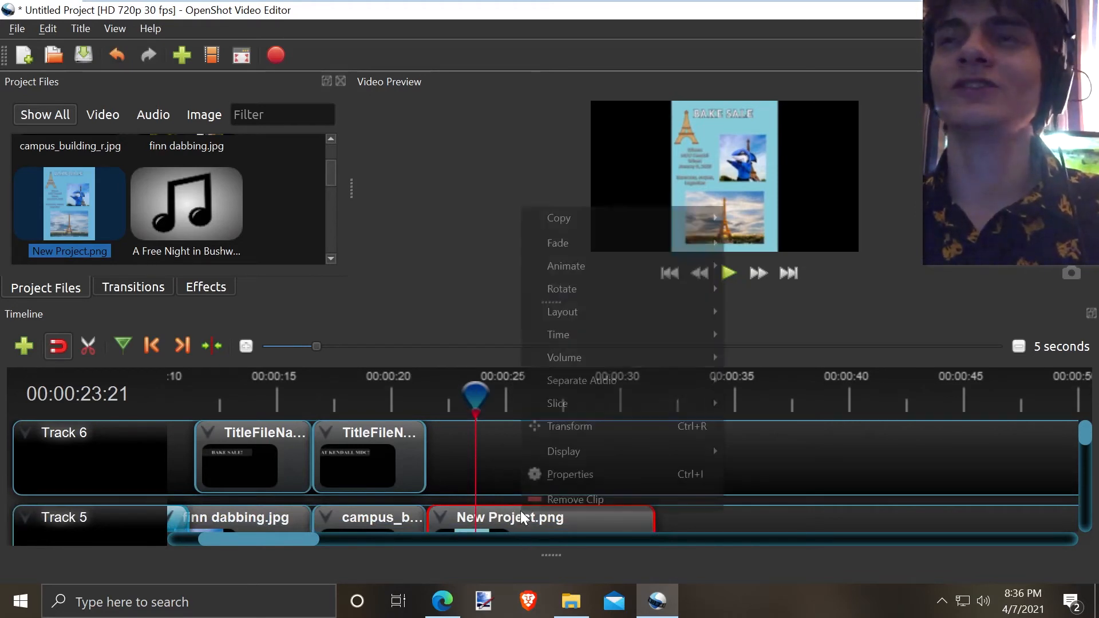
pyautogui.moveTo(585, 274)
pyautogui.moveTo(764, 292)
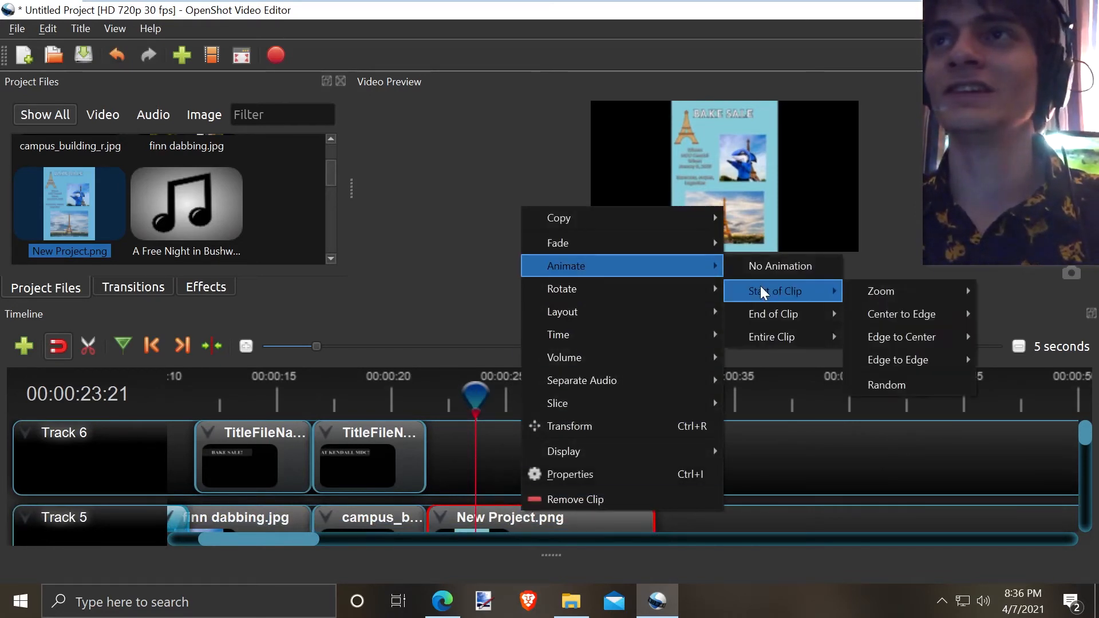
pyautogui.click(470, 401)
pyautogui.moveTo(471, 400); pyautogui.dragTo(428, 395)
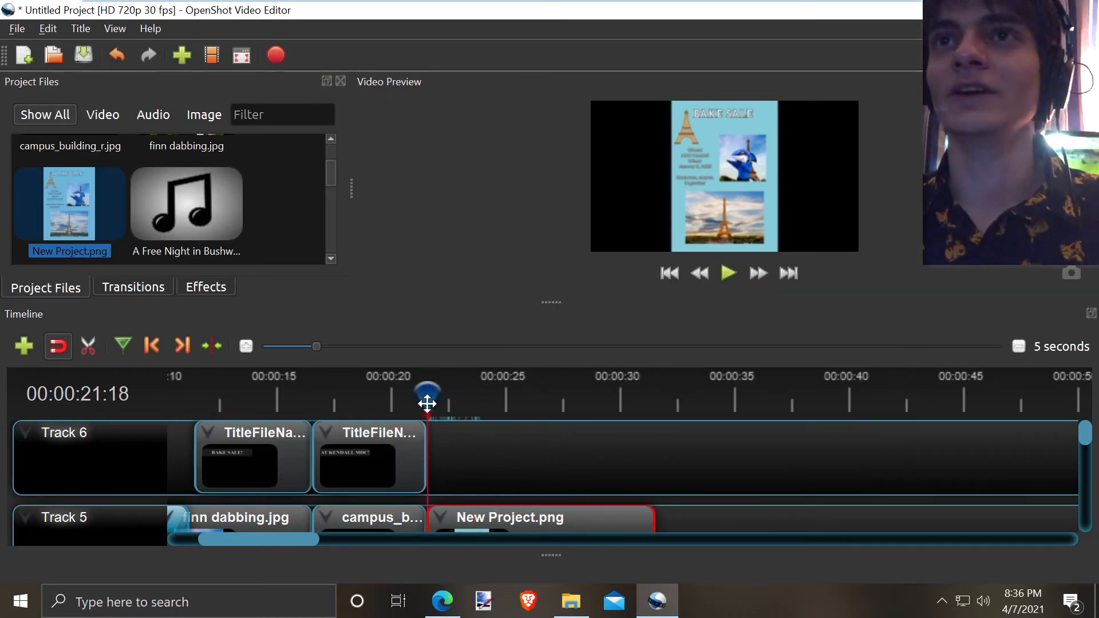
pyautogui.rightClick(472, 512)
pyautogui.moveTo(520, 268)
pyautogui.moveTo(728, 291)
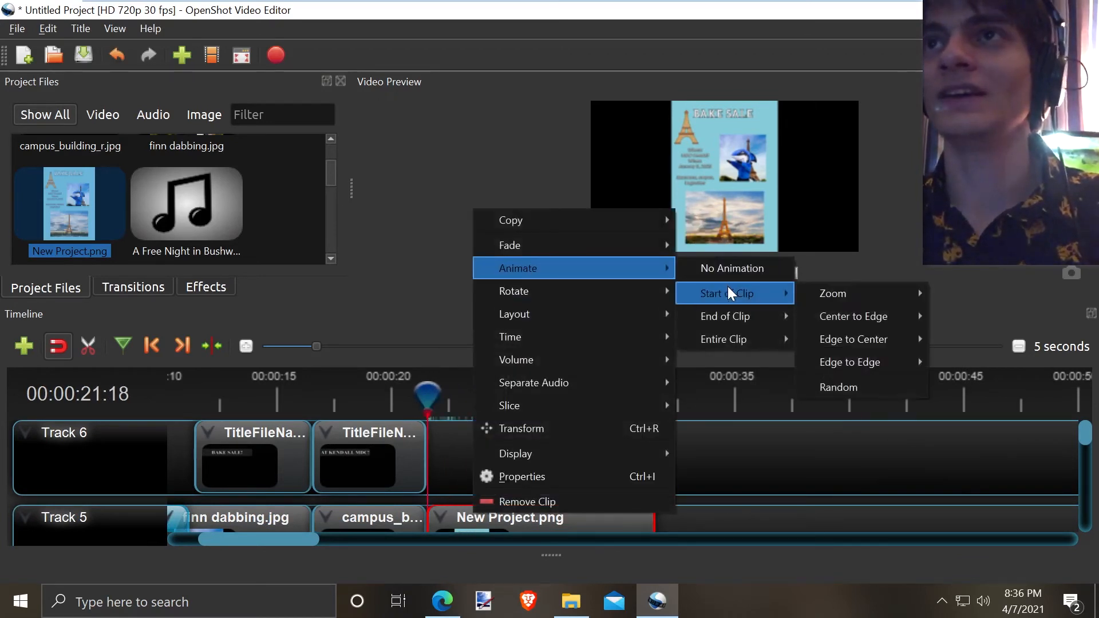
pyautogui.moveTo(818, 295)
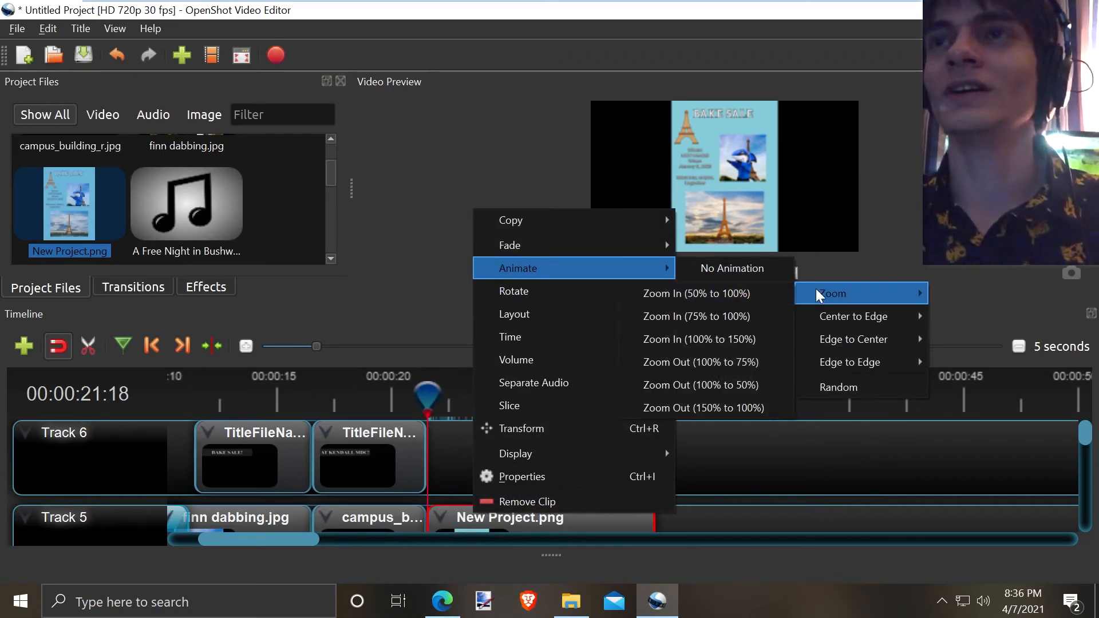
pyautogui.moveTo(833, 348)
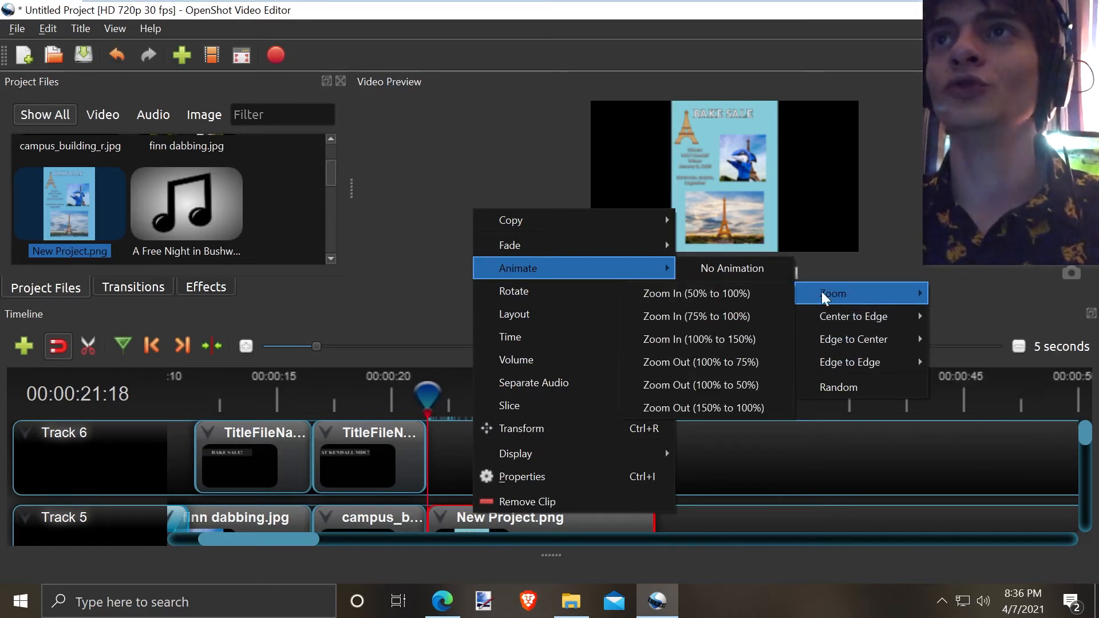
pyautogui.click(780, 294)
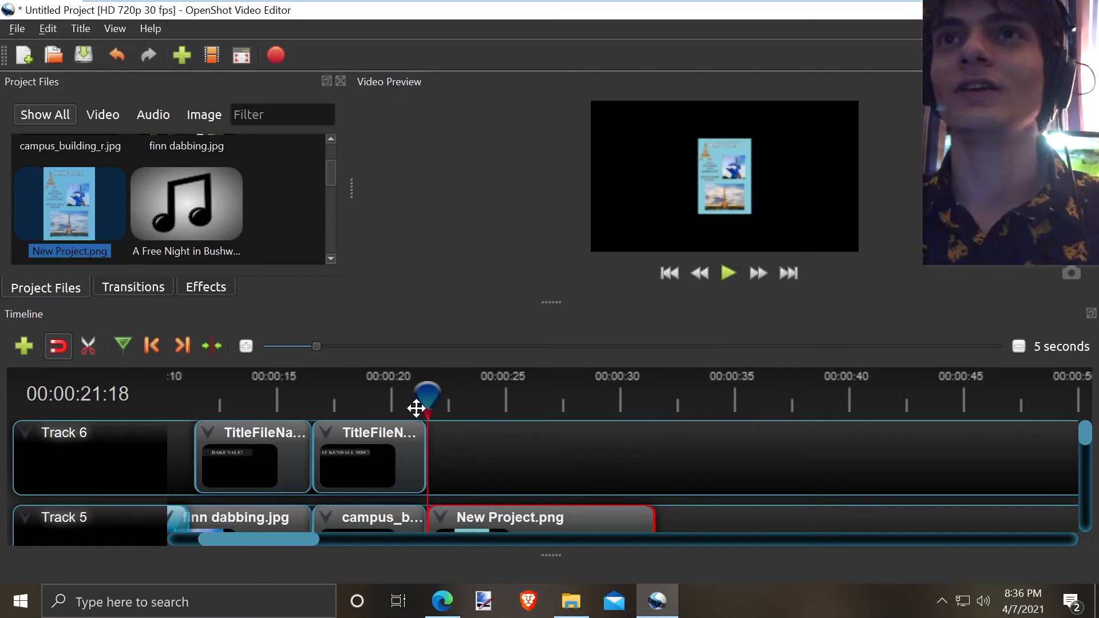
# Play the start of New Project.png twice to check its zoom-in animation, and enlarge the timeline area to show both tracks.
pyautogui.moveTo(420, 407); pyautogui.dragTo(408, 405)
pyautogui.press('space')
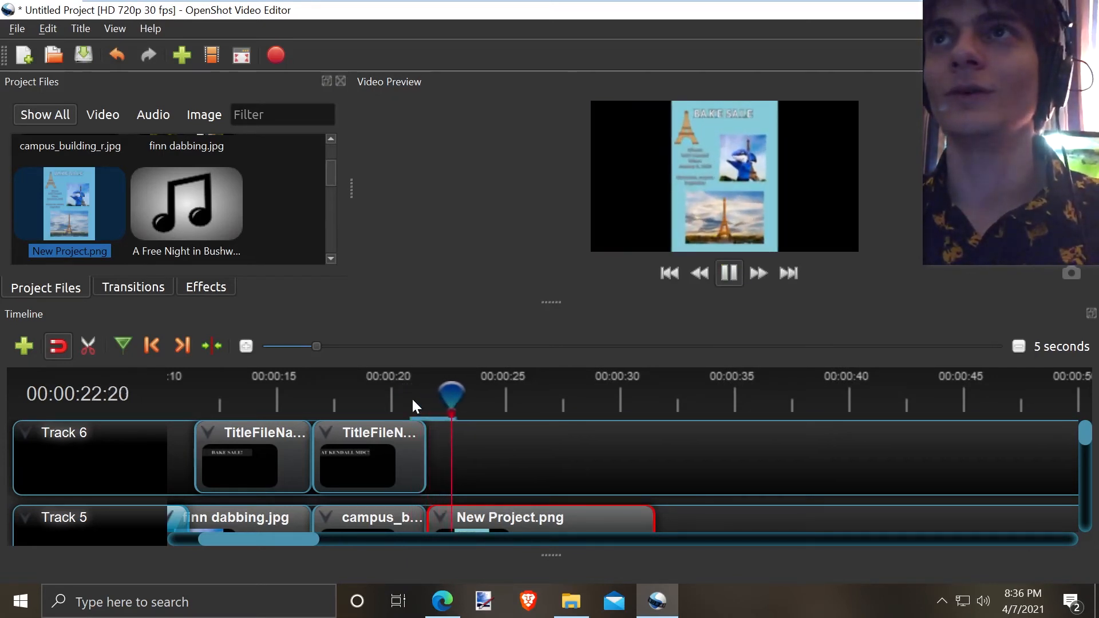
pyautogui.press('space')
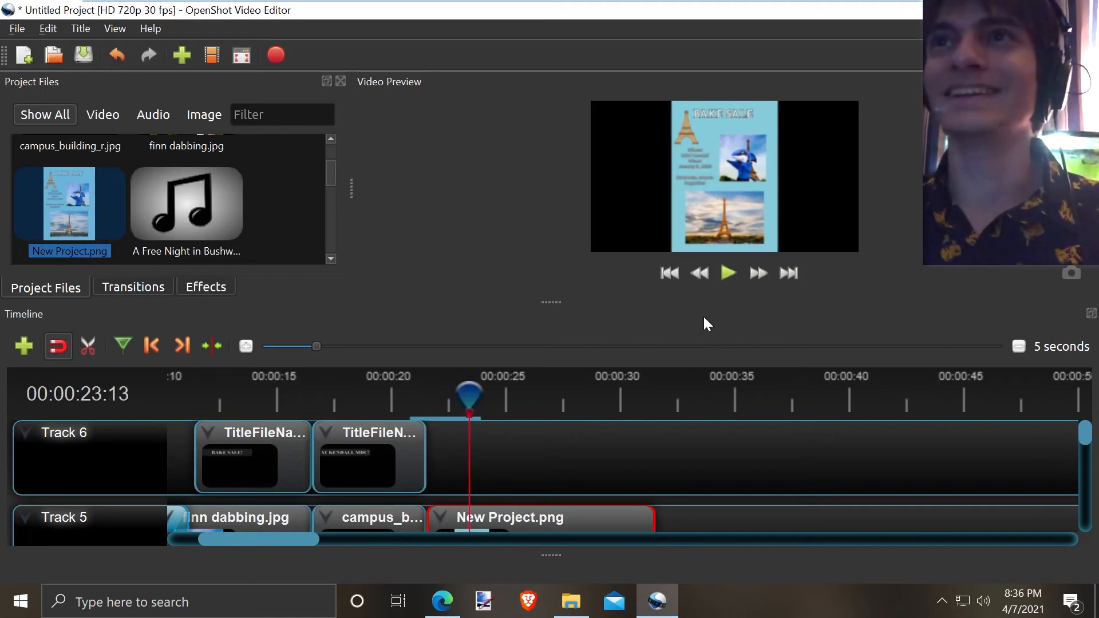
pyautogui.moveTo(552, 302)
pyautogui.mouseDown()
pyautogui.moveTo(549, 424)
pyautogui.moveTo(558, 319)
pyautogui.mouseUp()
pyautogui.moveTo(462, 418); pyautogui.dragTo(427, 424)
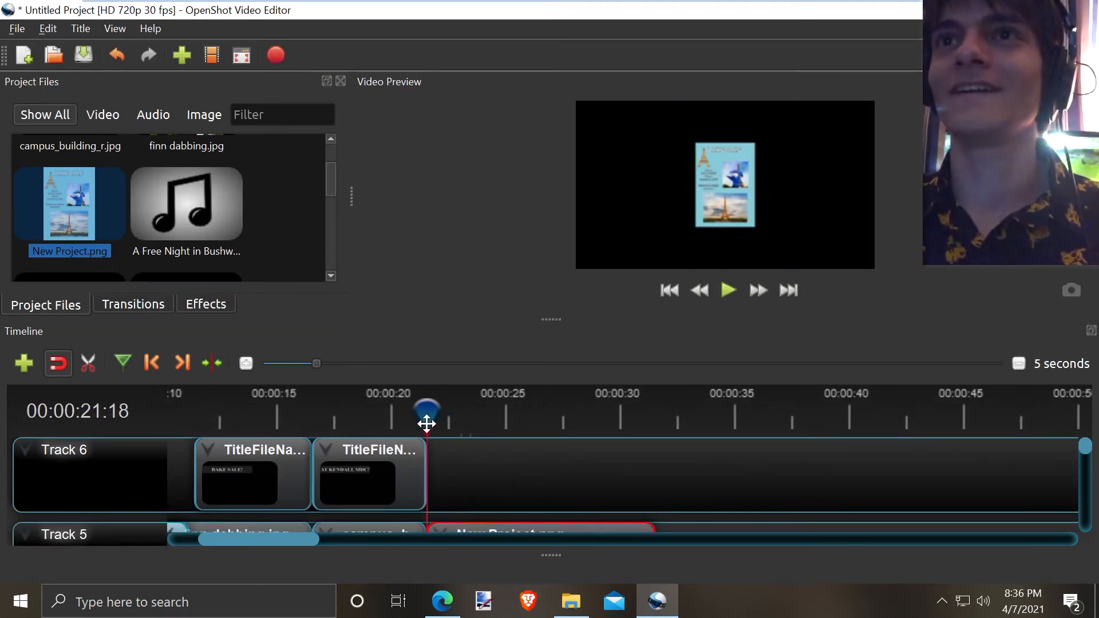
pyautogui.press('space')
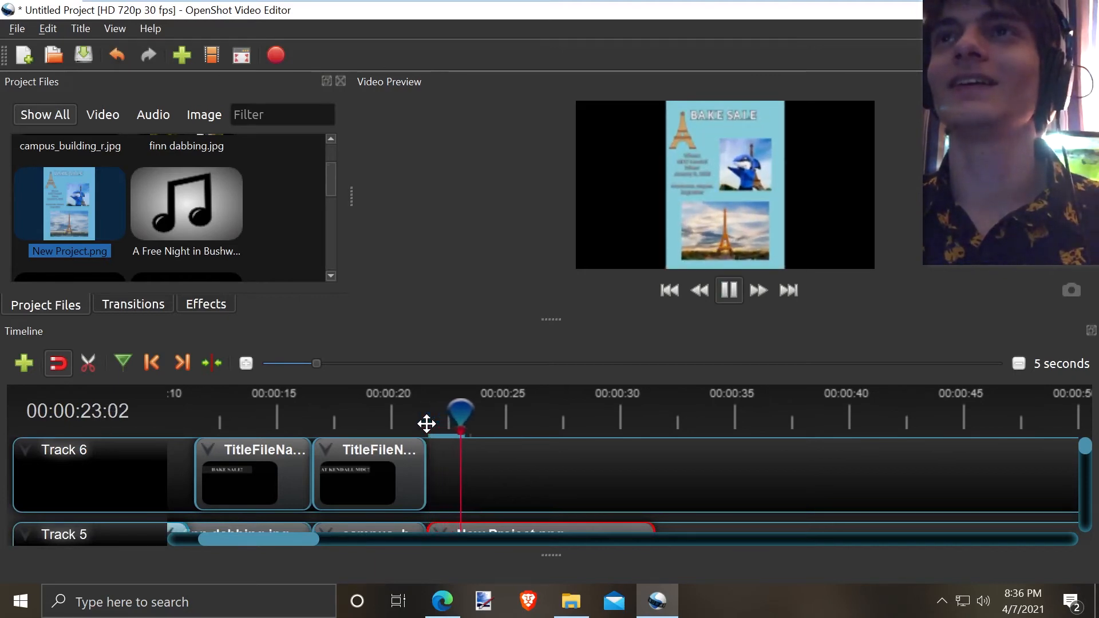
pyautogui.press('space')
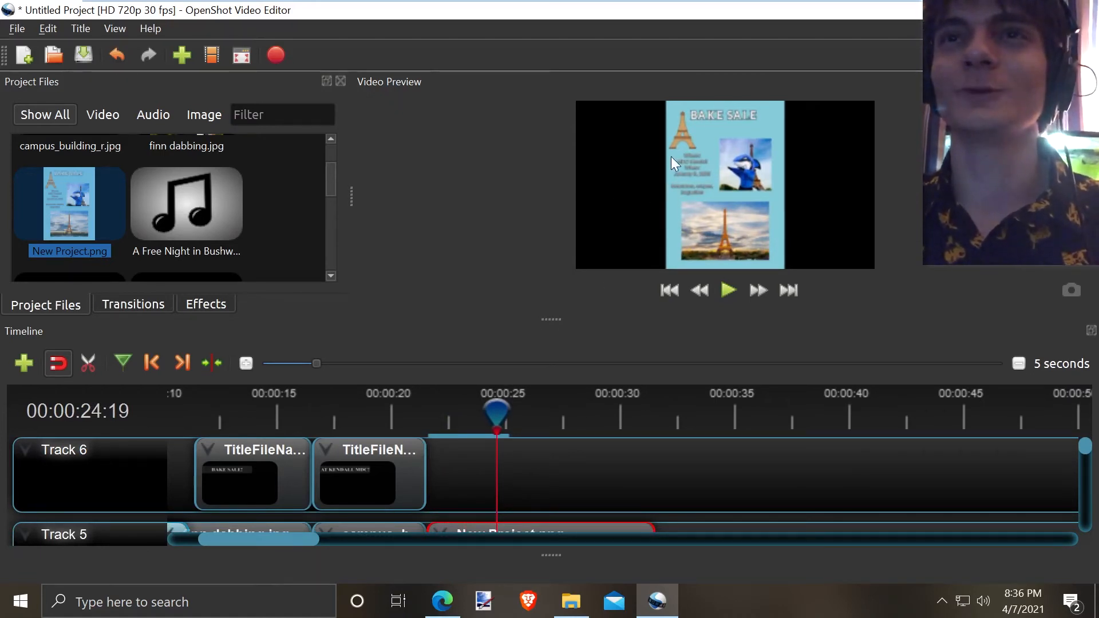
pyautogui.moveTo(550, 322); pyautogui.dragTo(561, 251)
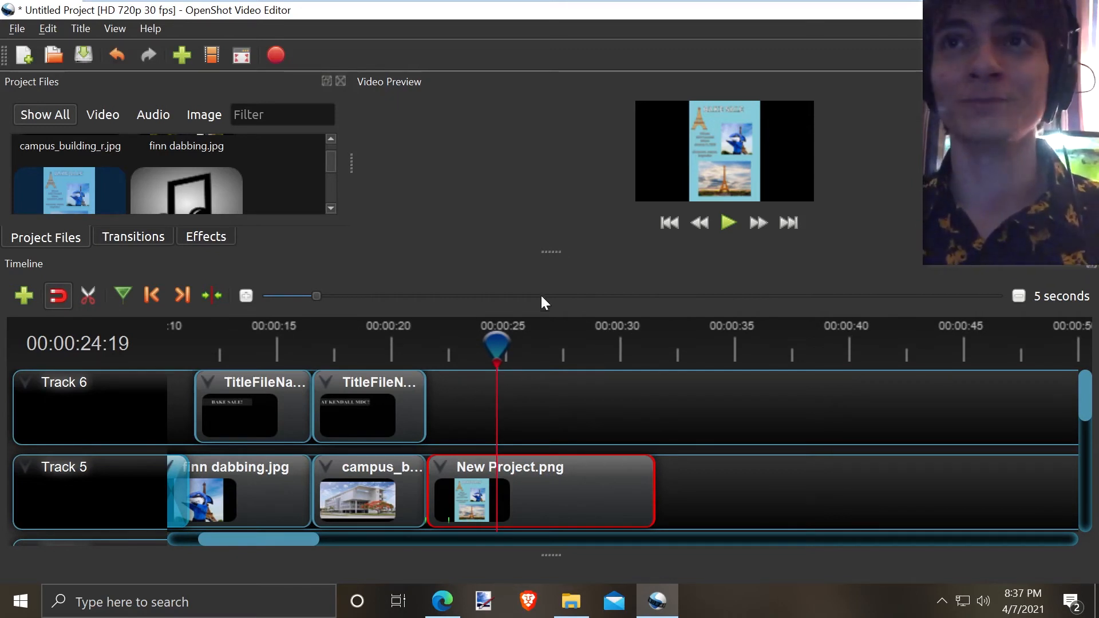
# Enlarge the flyer in New Project.png at about 24 seconds with Transform until it nearly fills the preview width.
pyautogui.rightClick(445, 470)
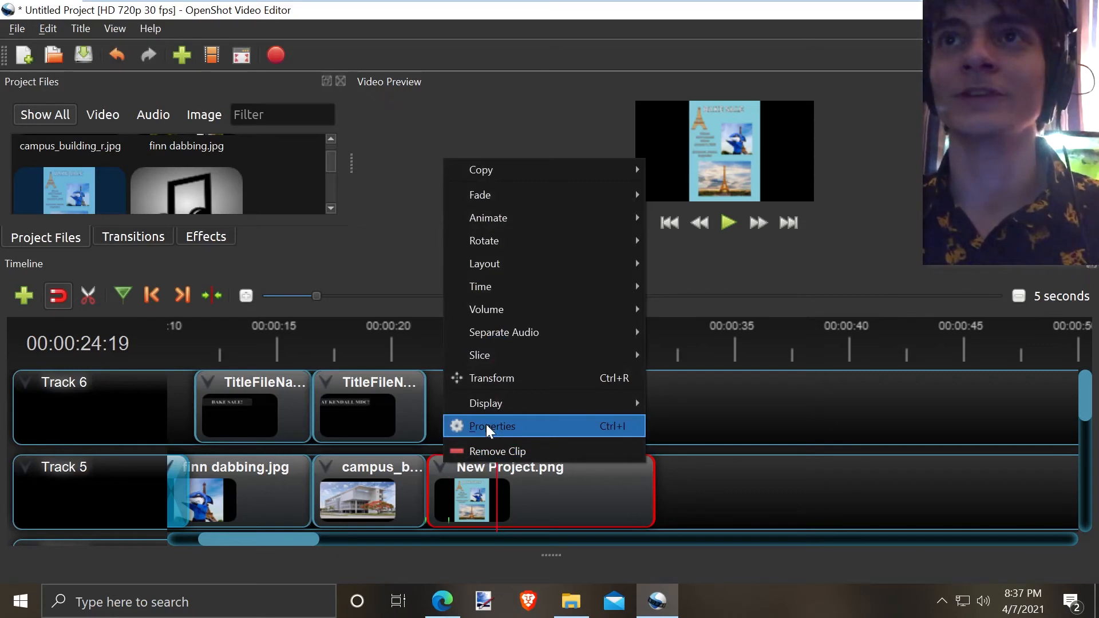
pyautogui.click(494, 379)
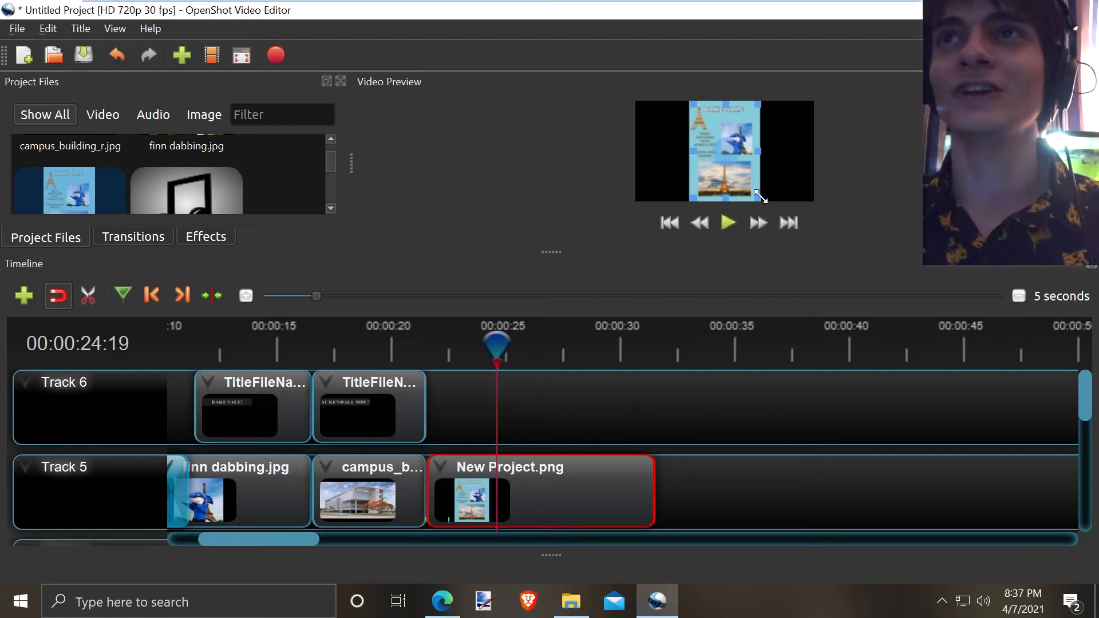
pyautogui.moveTo(760, 197); pyautogui.dragTo(942, 300)
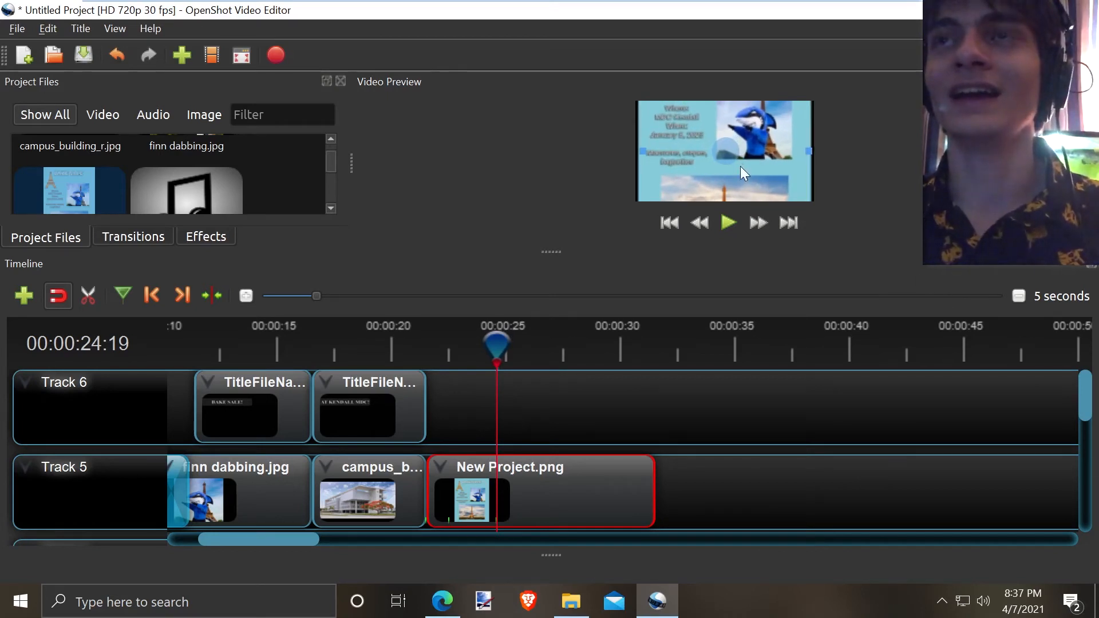
# Play New Project.png from its start to check how the flyer grows over time.
pyautogui.press('space')
pyautogui.press('space')
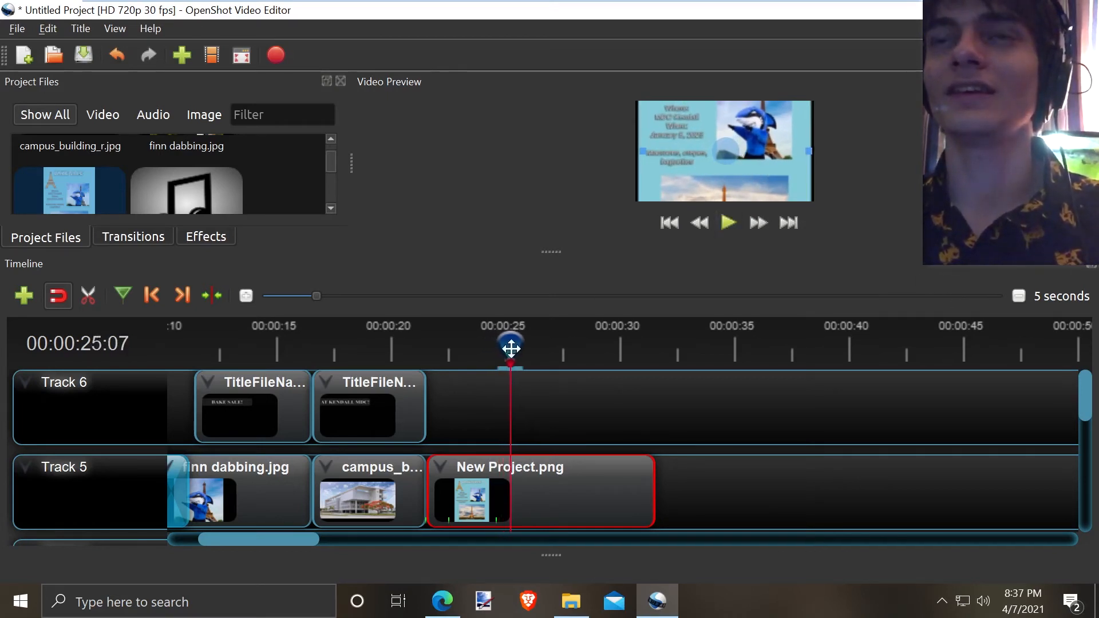
pyautogui.moveTo(511, 348); pyautogui.dragTo(430, 342)
pyautogui.press('space')
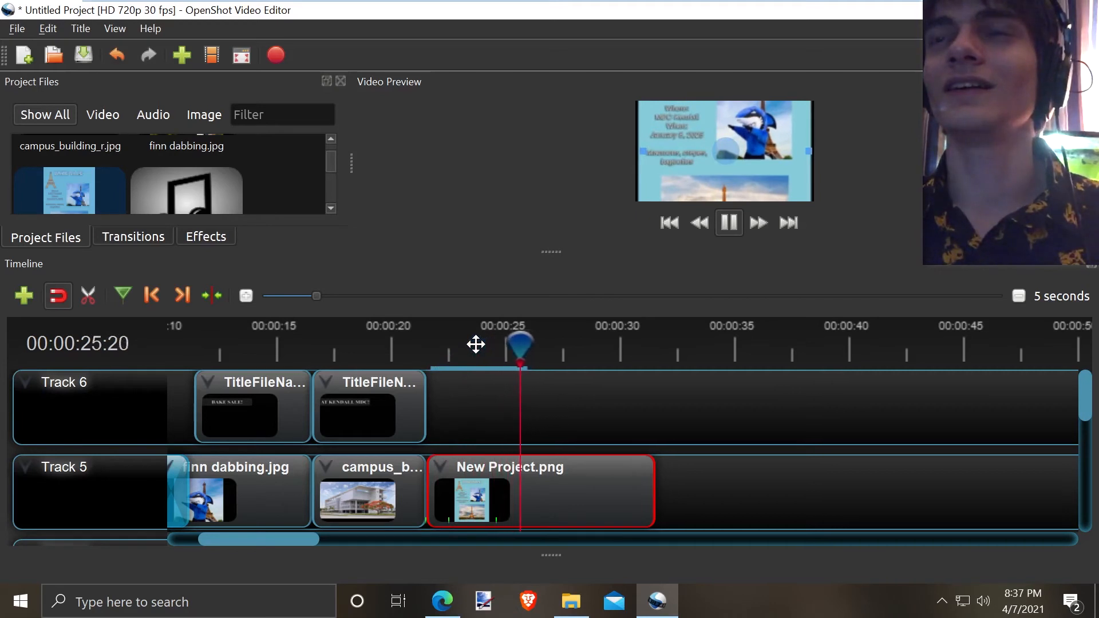
pyautogui.press('space')
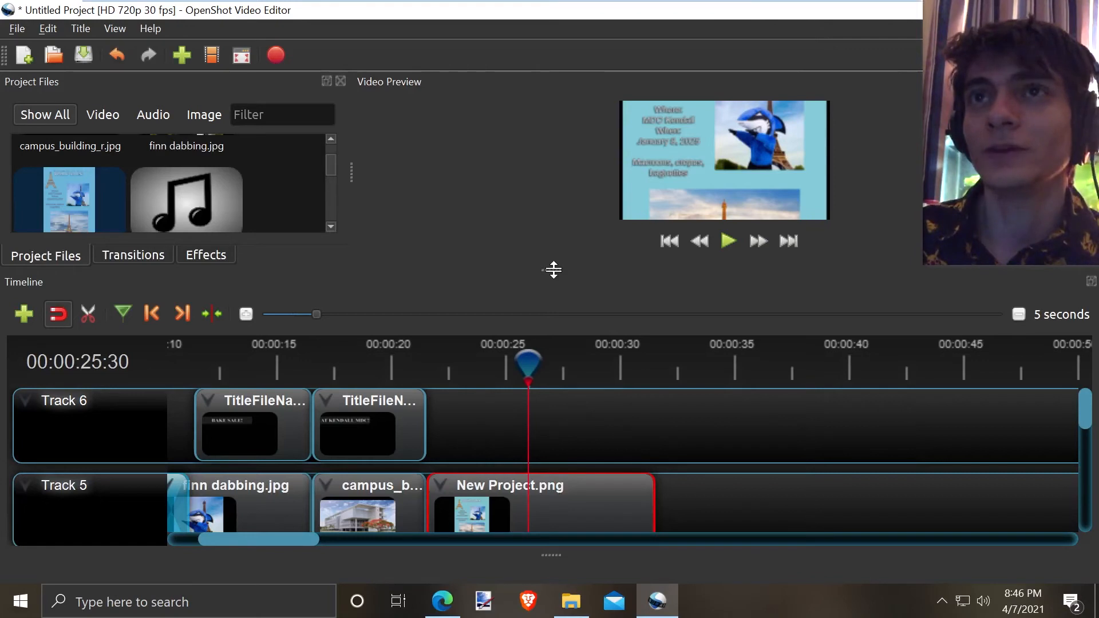
# Review the timeline in an enlarged preview, show both tracks again and place the playhead near the start of New Project.png.
pyautogui.moveTo(554, 274); pyautogui.dragTo(563, 366)
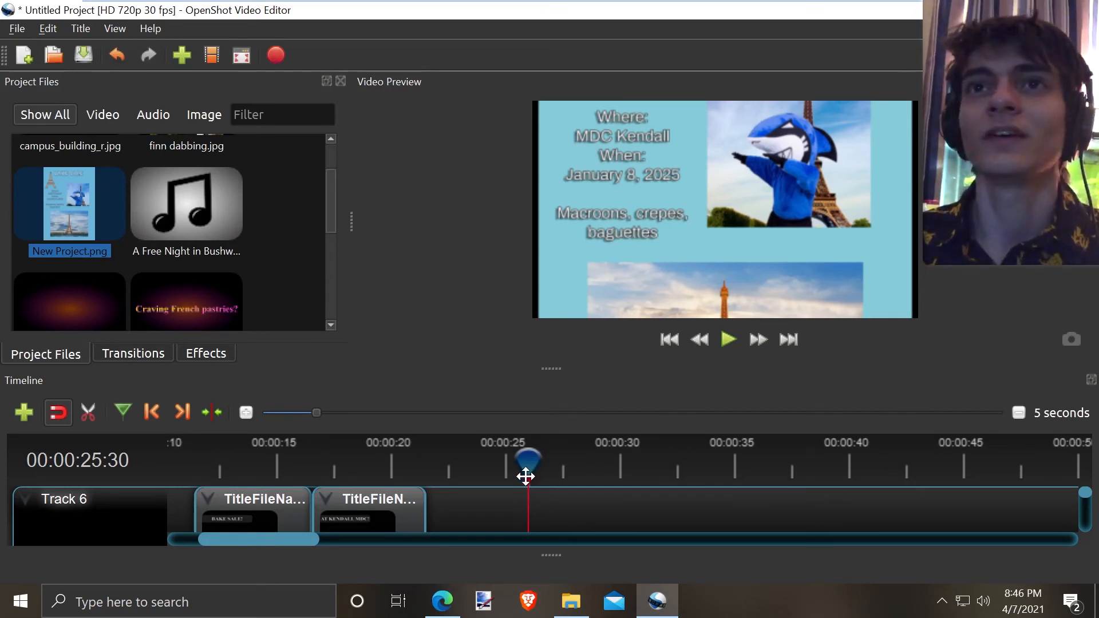
pyautogui.moveTo(302, 538); pyautogui.dragTo(264, 540)
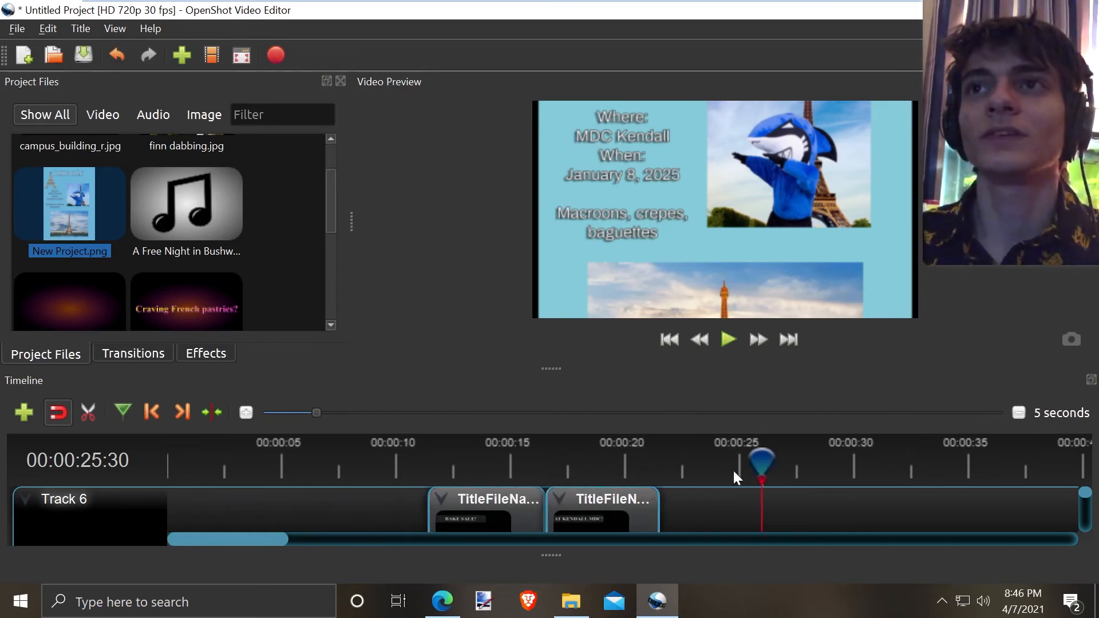
pyautogui.moveTo(733, 472); pyautogui.dragTo(805, 453)
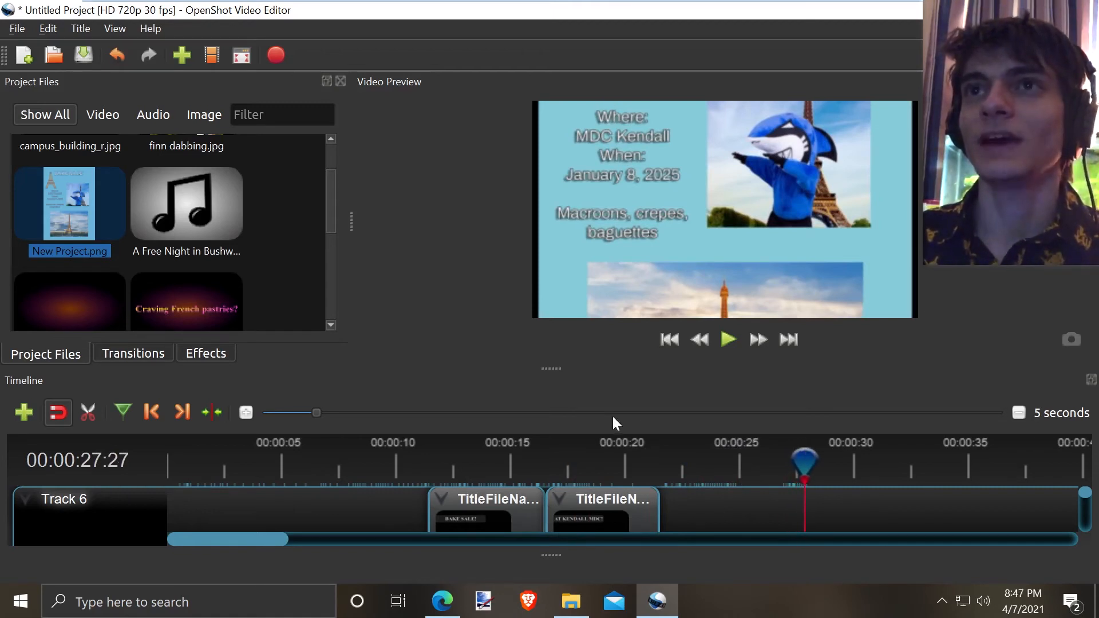
pyautogui.moveTo(560, 368); pyautogui.dragTo(583, 276)
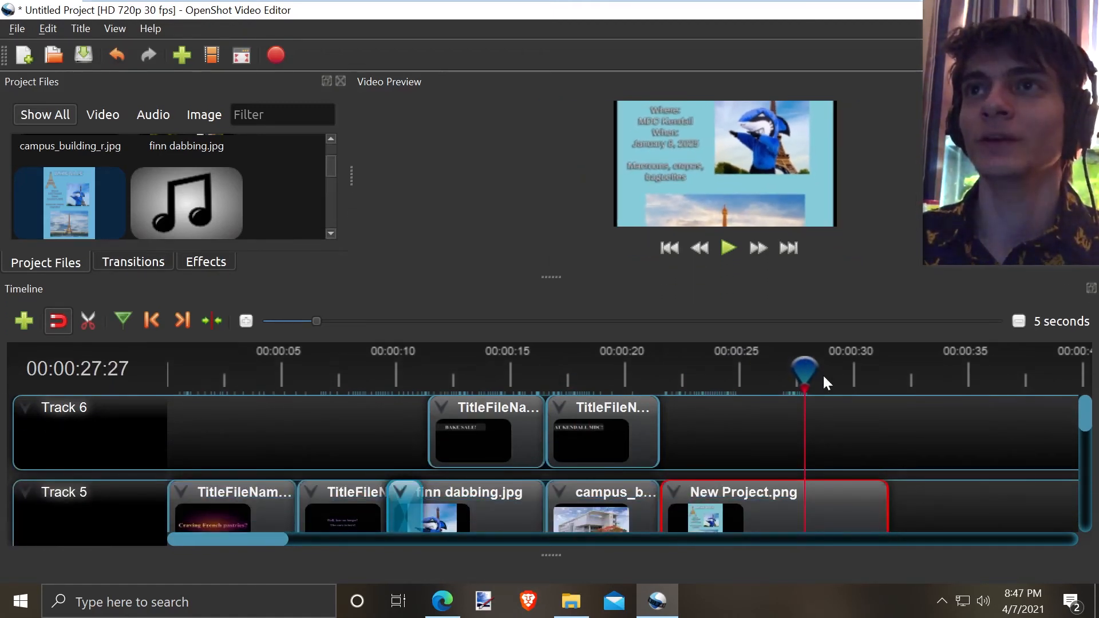
pyautogui.click(704, 382)
pyautogui.click(690, 382)
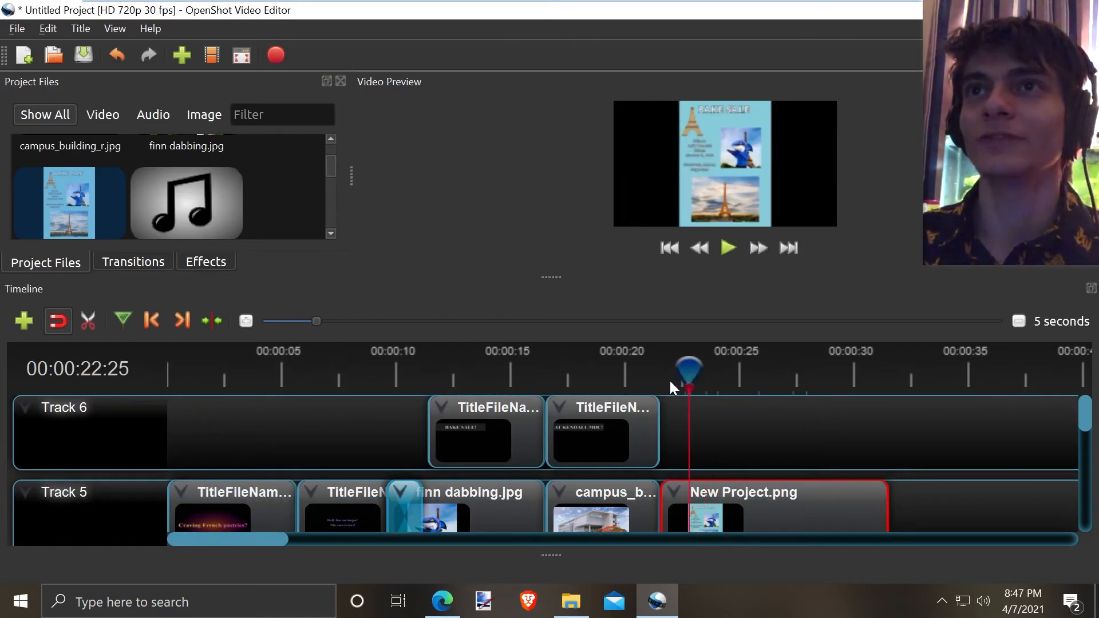
# Trim the end of New Project.png to 00:00:30:15 and apply a slow fade-out to the end of the clip.
pyautogui.moveTo(671, 388); pyautogui.dragTo(864, 382)
pyautogui.moveTo(869, 515)
pyautogui.mouseDown()
pyautogui.moveTo(853, 516)
pyautogui.moveTo(863, 509)
pyautogui.mouseUp()
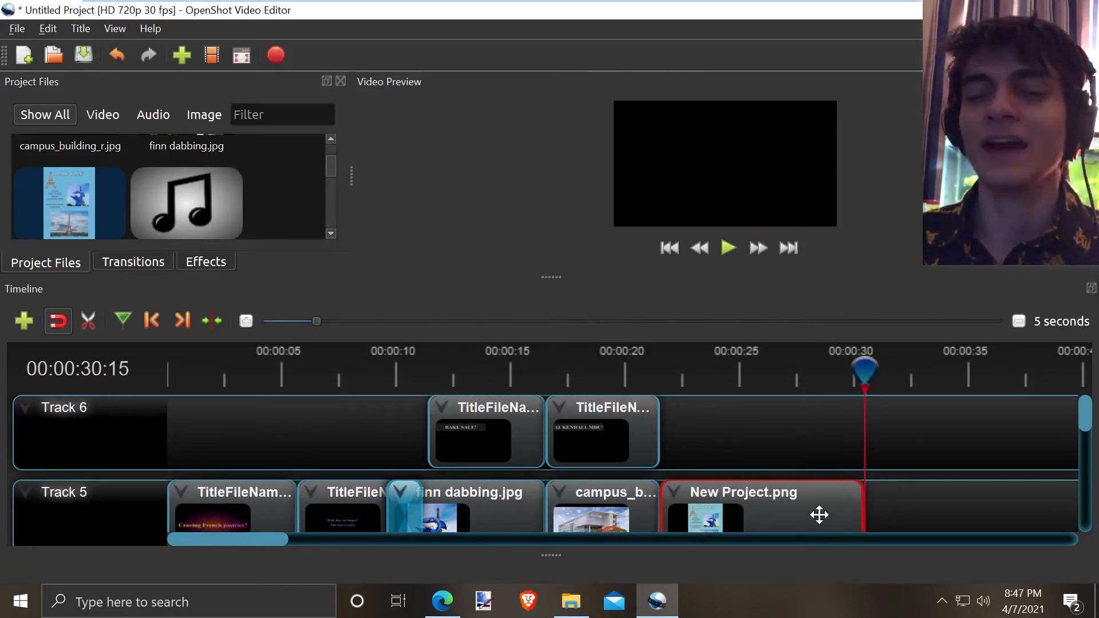
pyautogui.rightClick(819, 514)
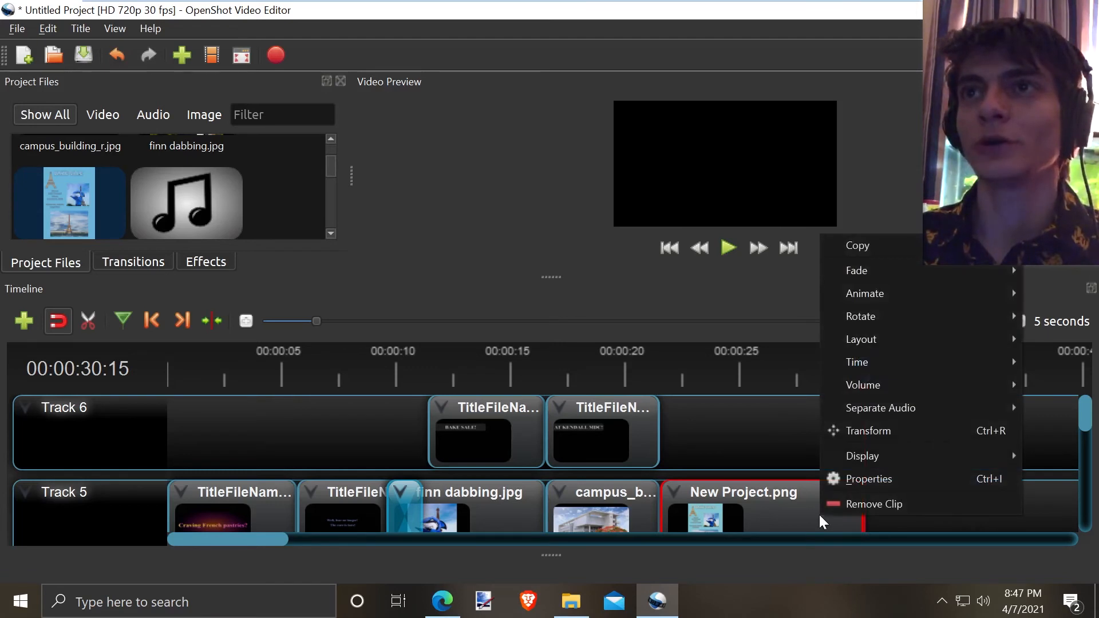
pyautogui.moveTo(858, 276)
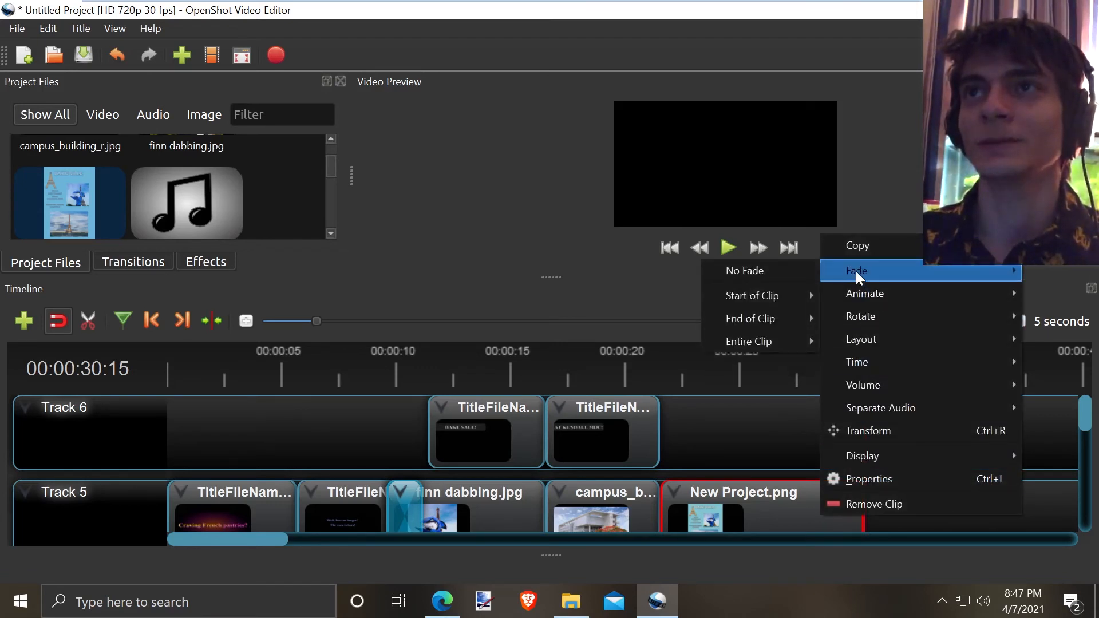
pyautogui.moveTo(765, 325)
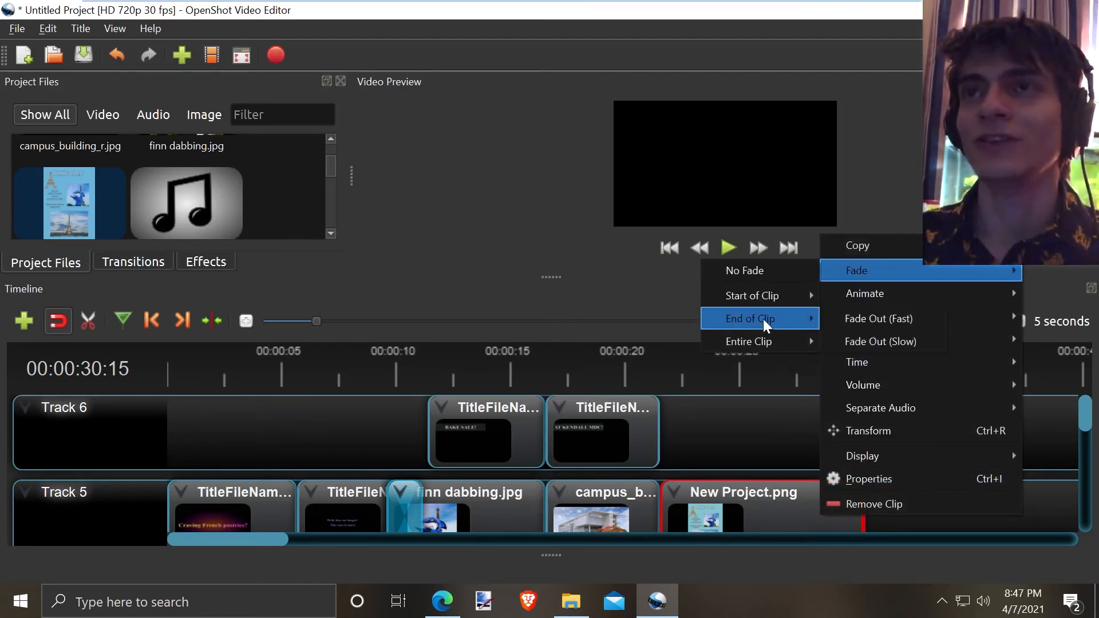
pyautogui.click(847, 343)
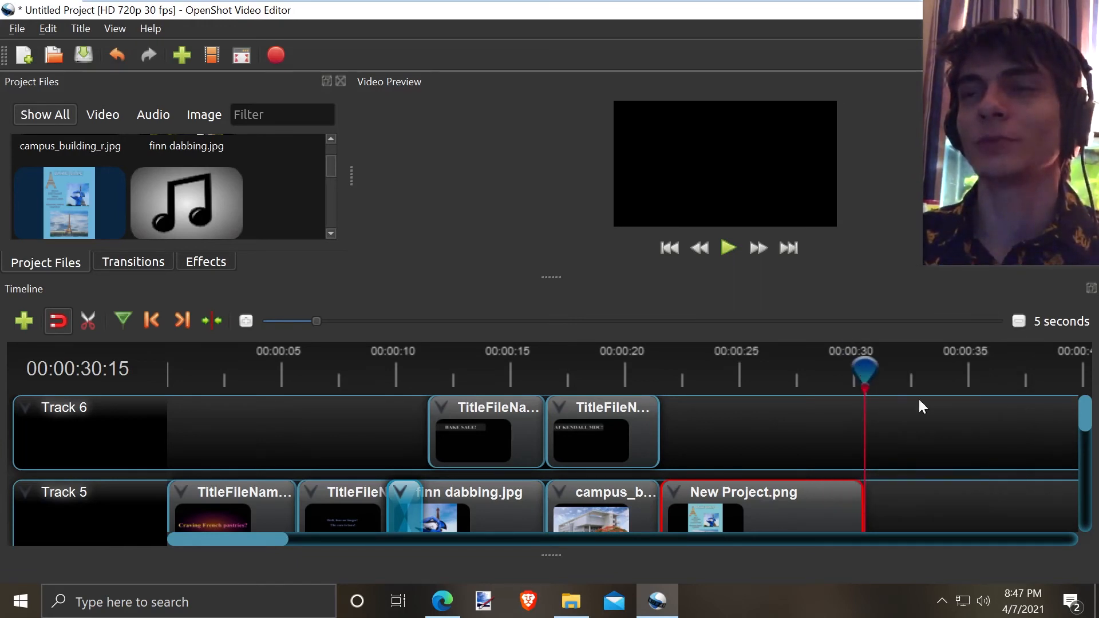
# Cut the music clip on Track 4 with the razor at about 00:00:30:15, level with the end of New Project.png.
pyautogui.moveTo(1083, 430); pyautogui.dragTo(1070, 462)
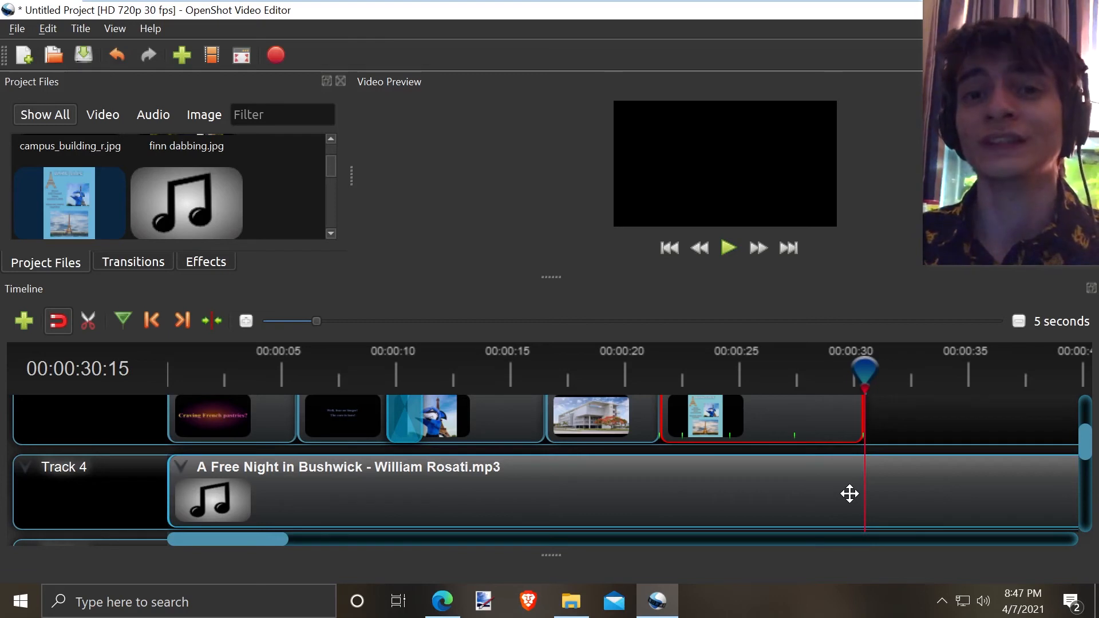
pyautogui.click(96, 325)
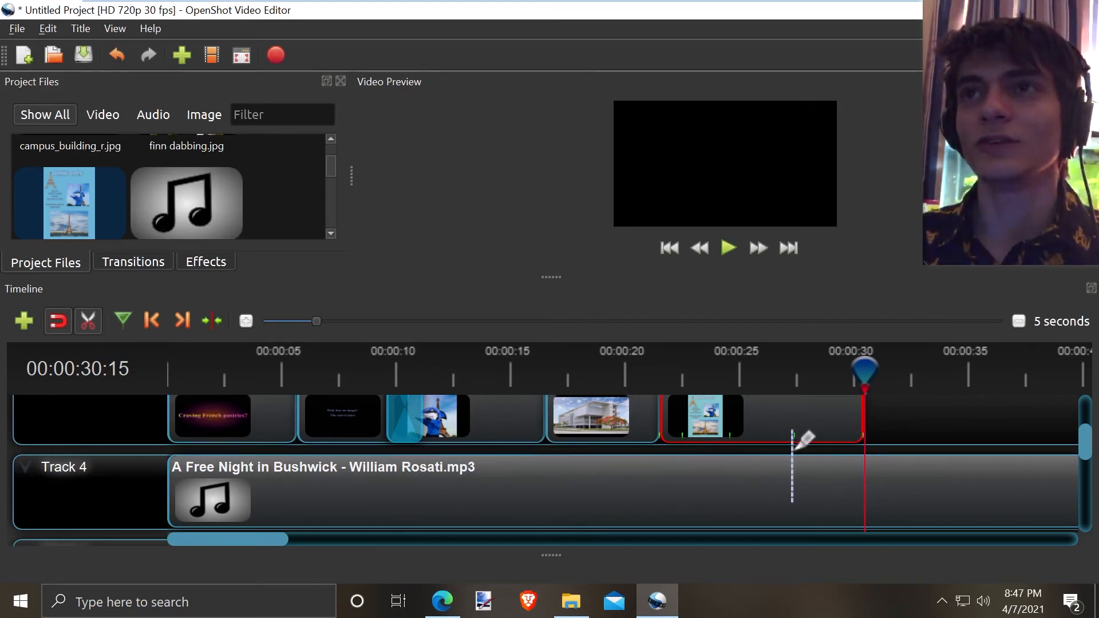
pyautogui.click(868, 470)
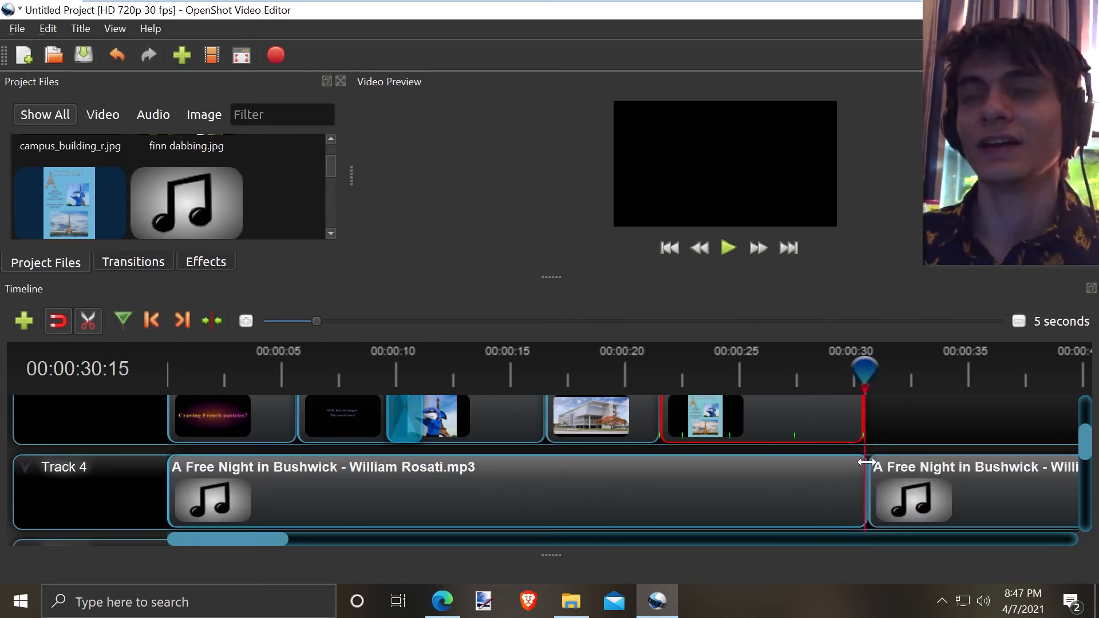
pyautogui.click(89, 322)
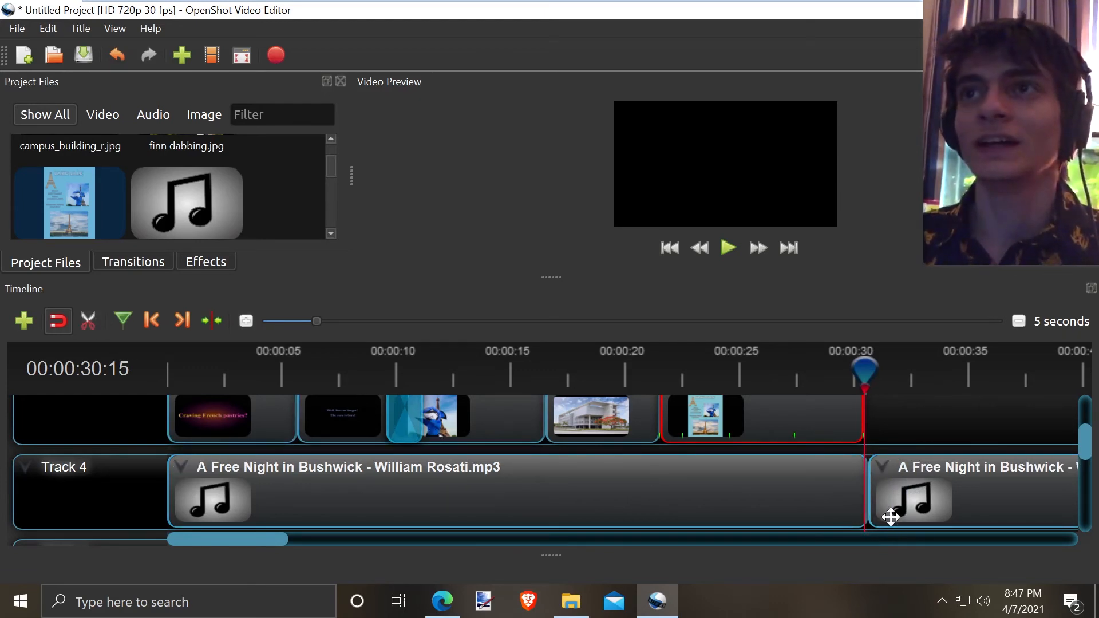
# Try to remove the music segment after the cut on Track 4.
pyautogui.rightClick(915, 491)
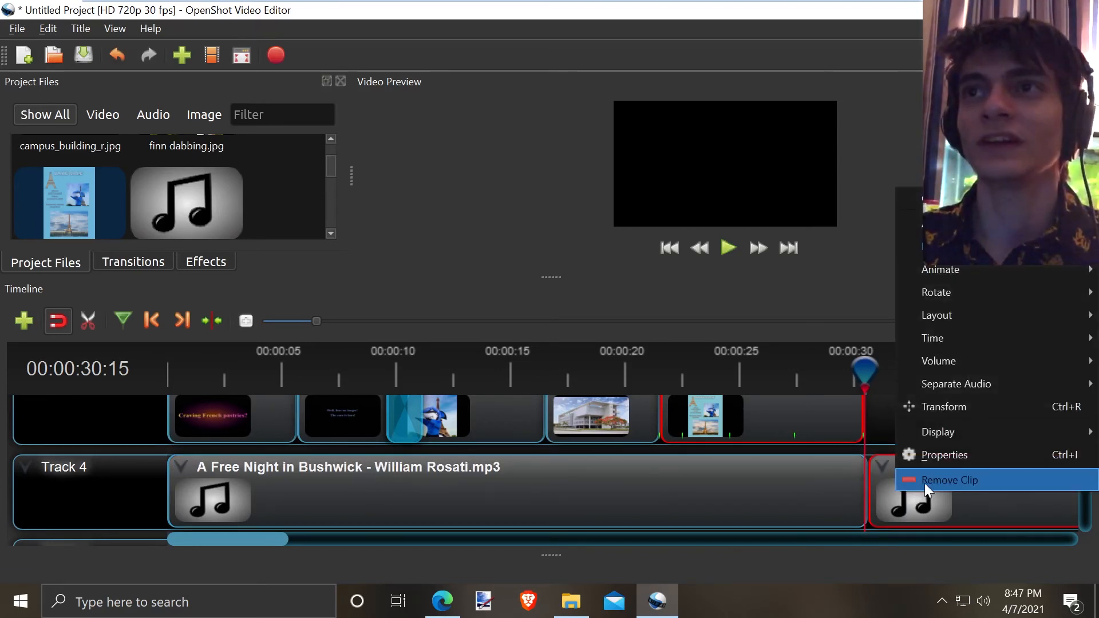
pyautogui.click(925, 482)
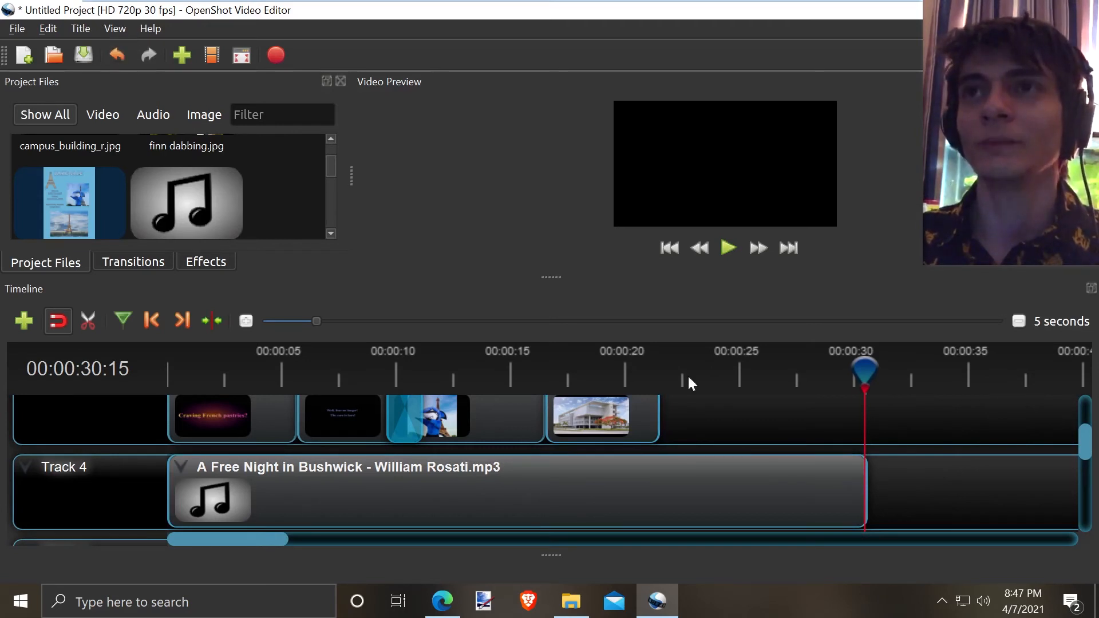
pyautogui.scroll(2, 1079, 435)
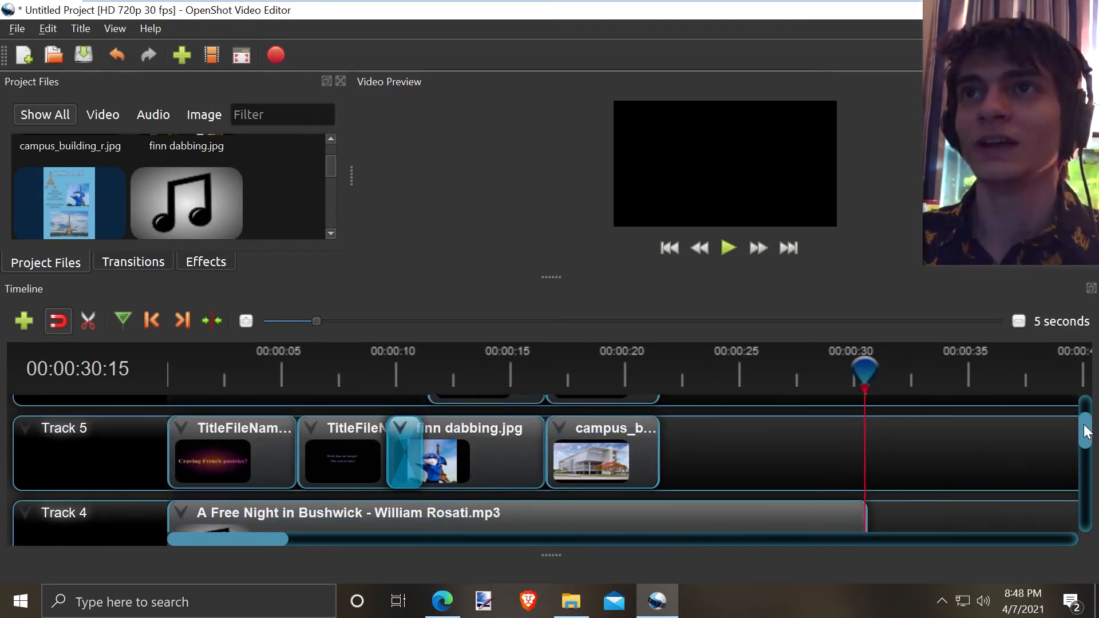
# Undo the removal of both the music segment and New Project.png.
pyautogui.click(125, 54)
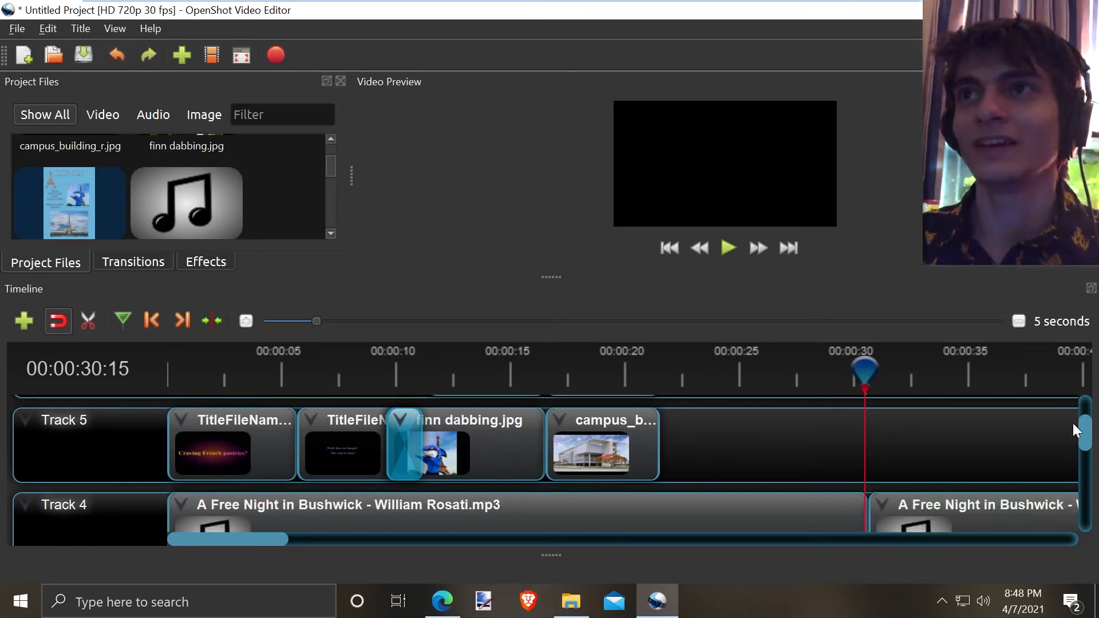
pyautogui.scroll(2, 1087, 408)
pyautogui.scroll(-1, 1089, 406)
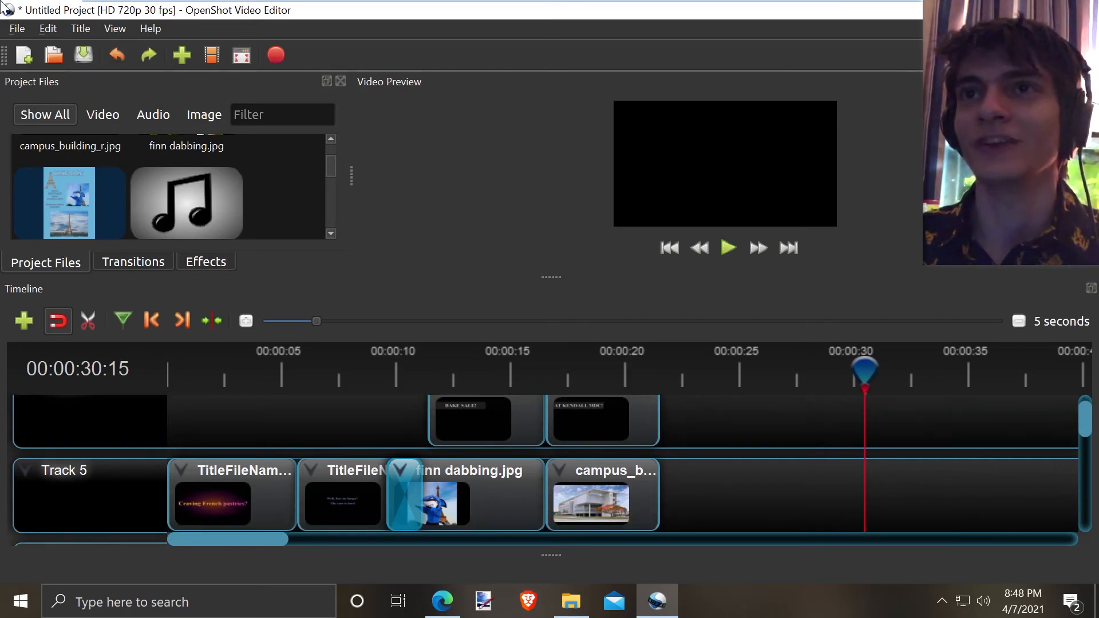
pyautogui.click(114, 61)
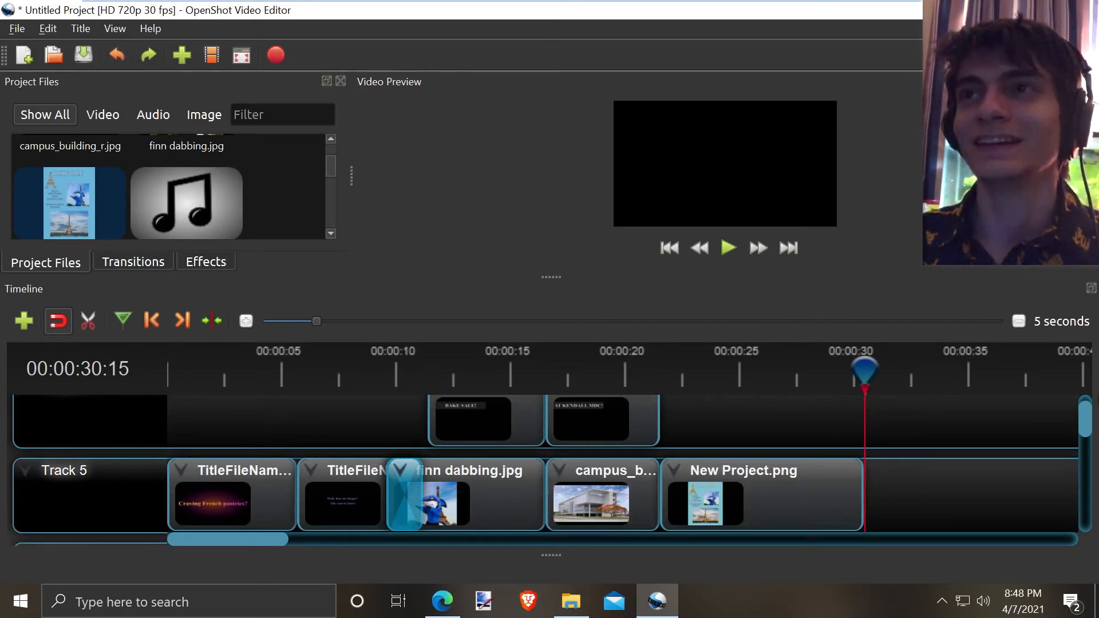
# Move the playhead to 00:00:30:30 and remove only the music segment after the cut on Track 4.
pyautogui.moveTo(1085, 417)
pyautogui.mouseDown()
pyautogui.moveTo(1084, 408)
pyautogui.moveTo(1084, 432)
pyautogui.mouseUp()
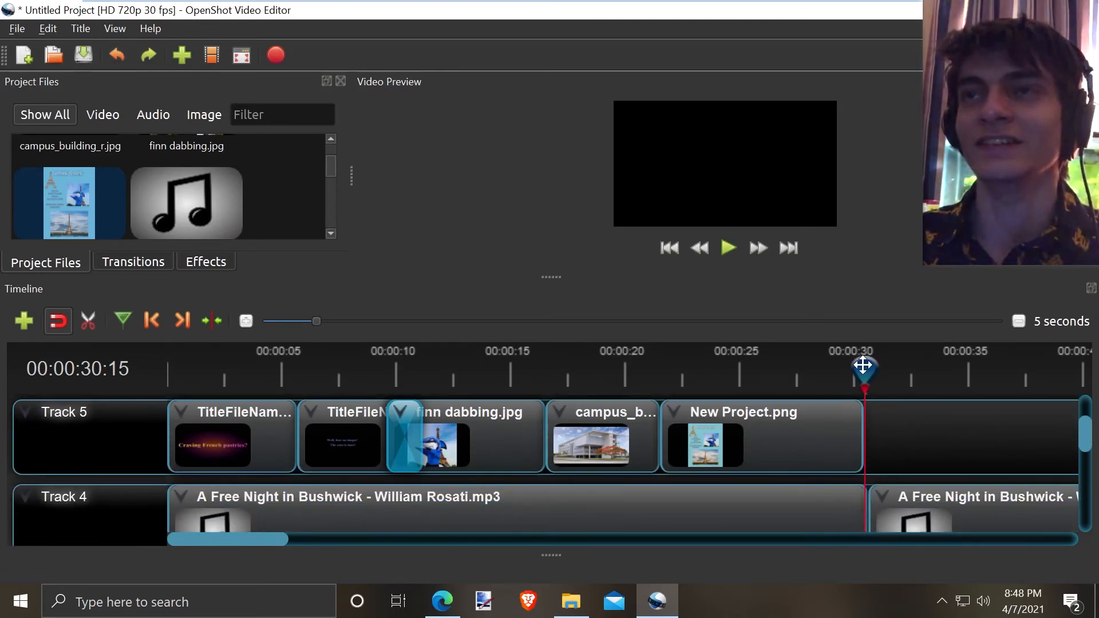
pyautogui.moveTo(864, 366); pyautogui.dragTo(876, 366)
pyautogui.click(904, 518)
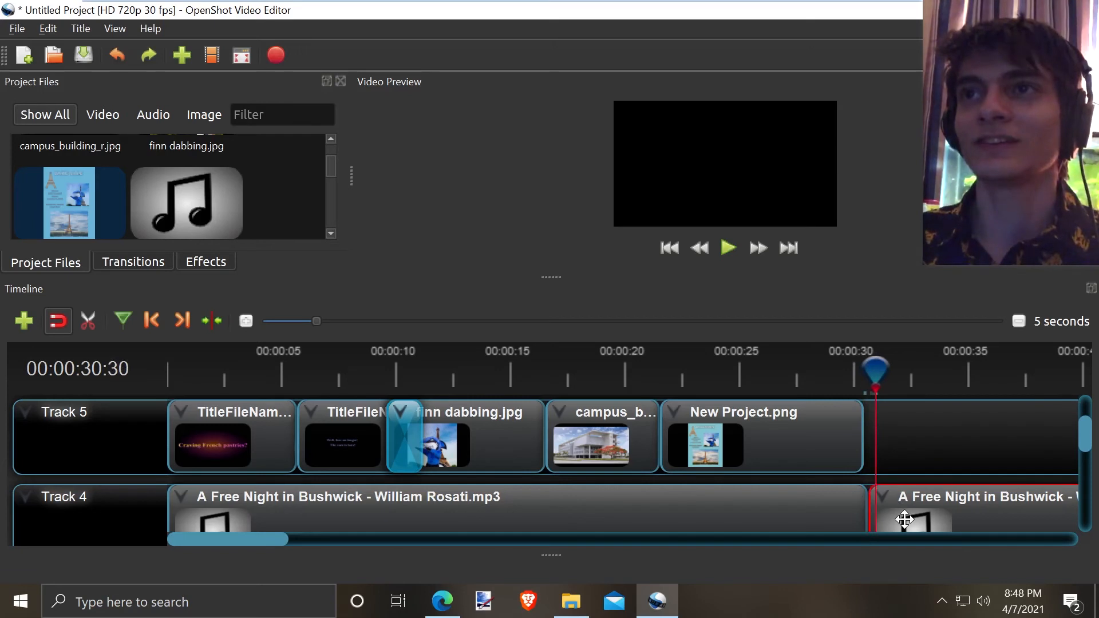
pyautogui.rightClick(904, 519)
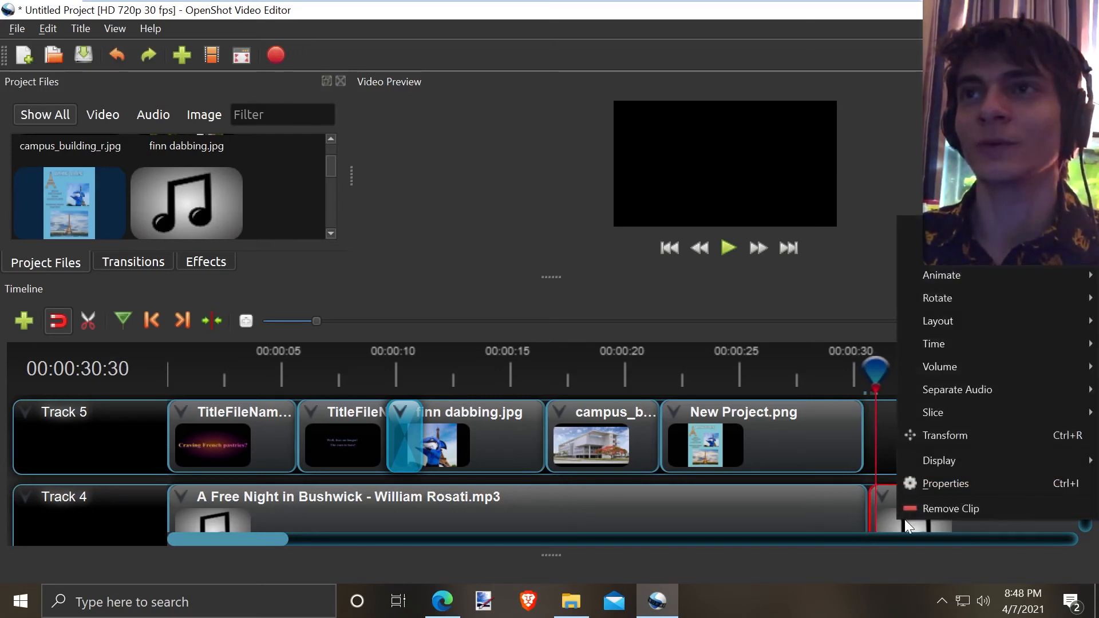
pyautogui.click(939, 508)
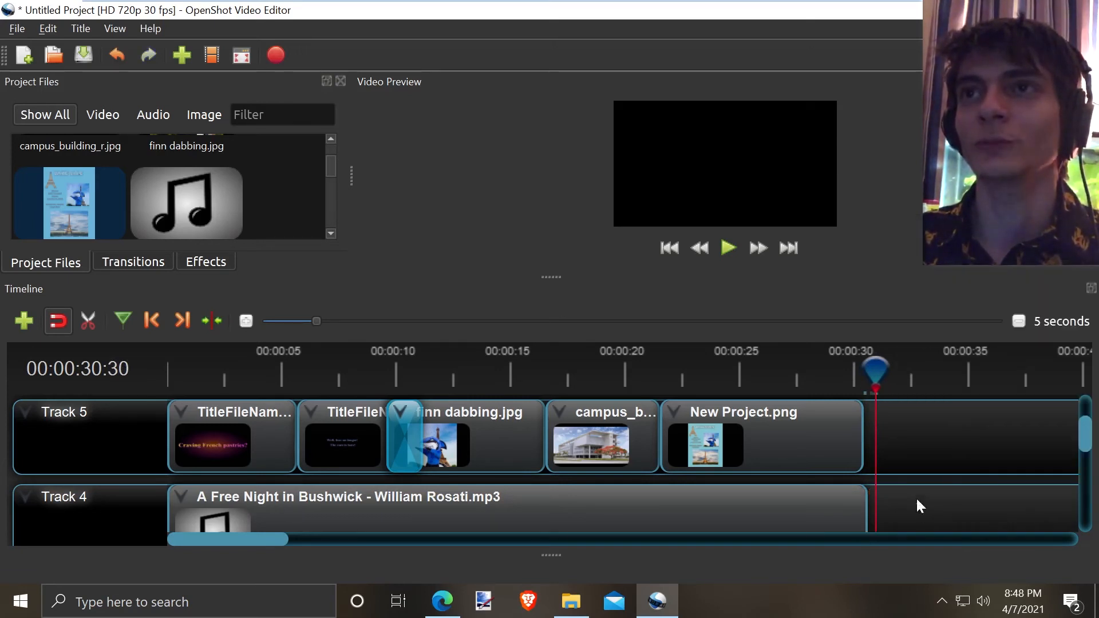
# Apply a slow fade-out to the end of the remaining music clip on Track 4.
pyautogui.rightClick(831, 503)
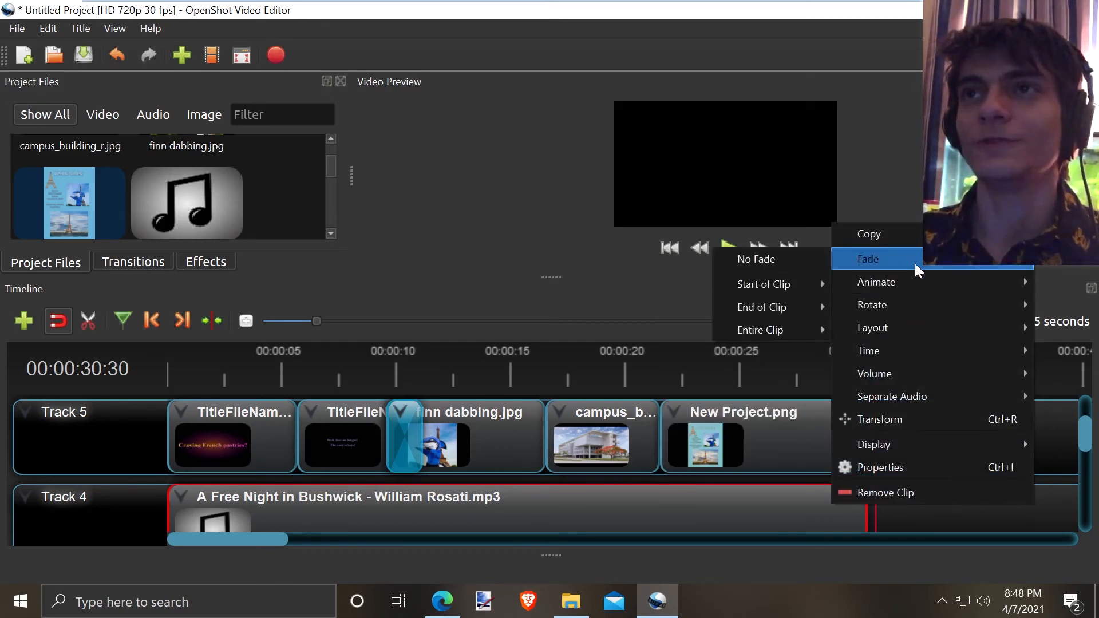
pyautogui.moveTo(889, 400)
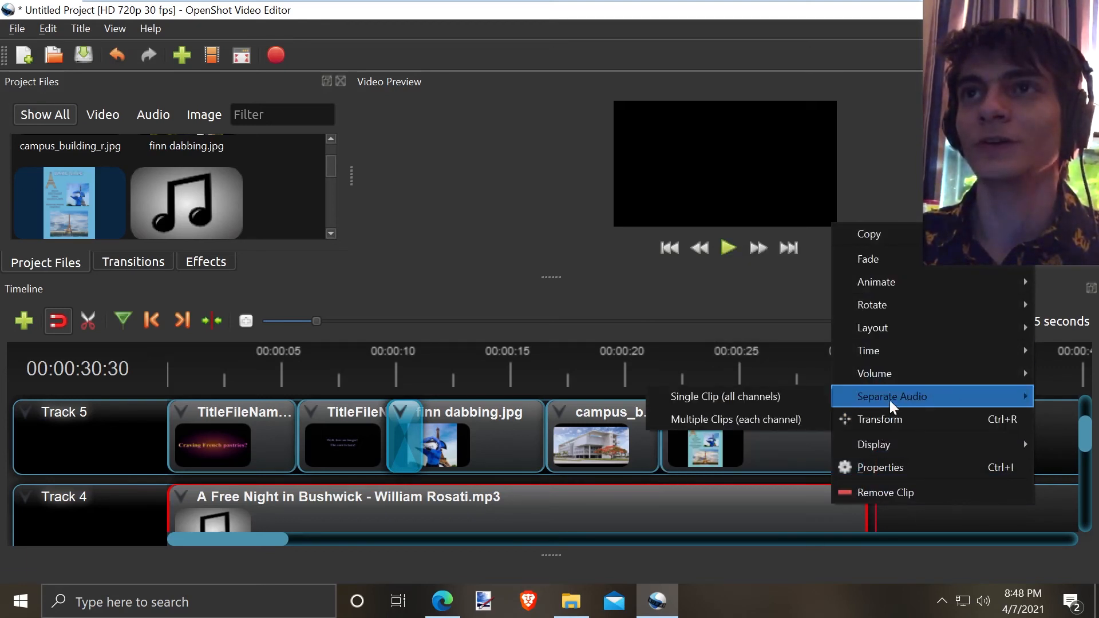
pyautogui.moveTo(894, 259)
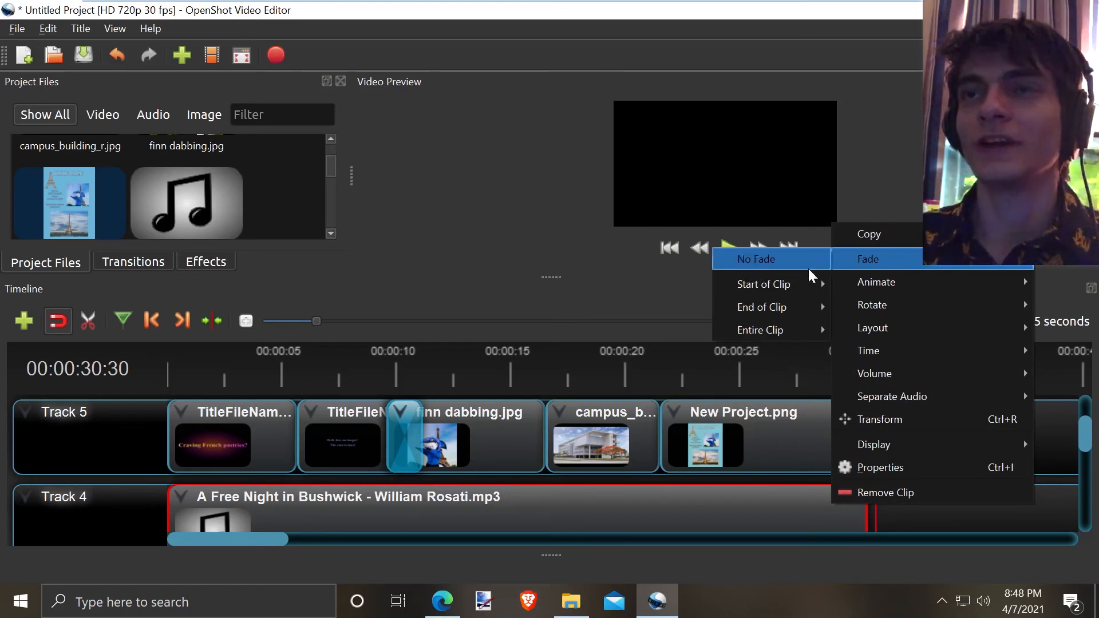
pyautogui.moveTo(796, 301)
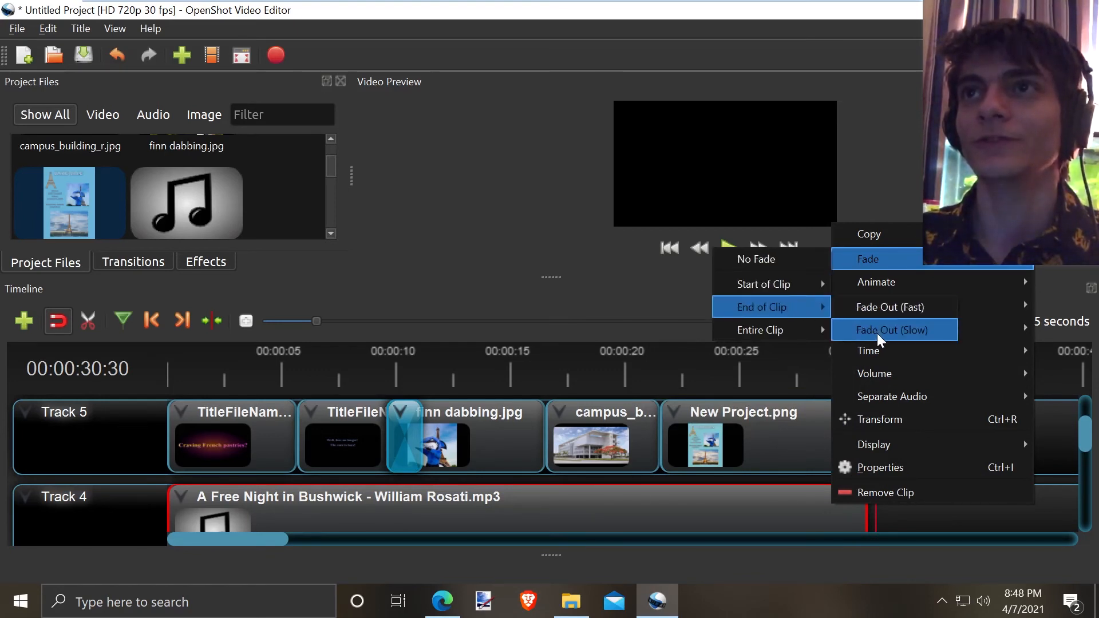
pyautogui.click(876, 332)
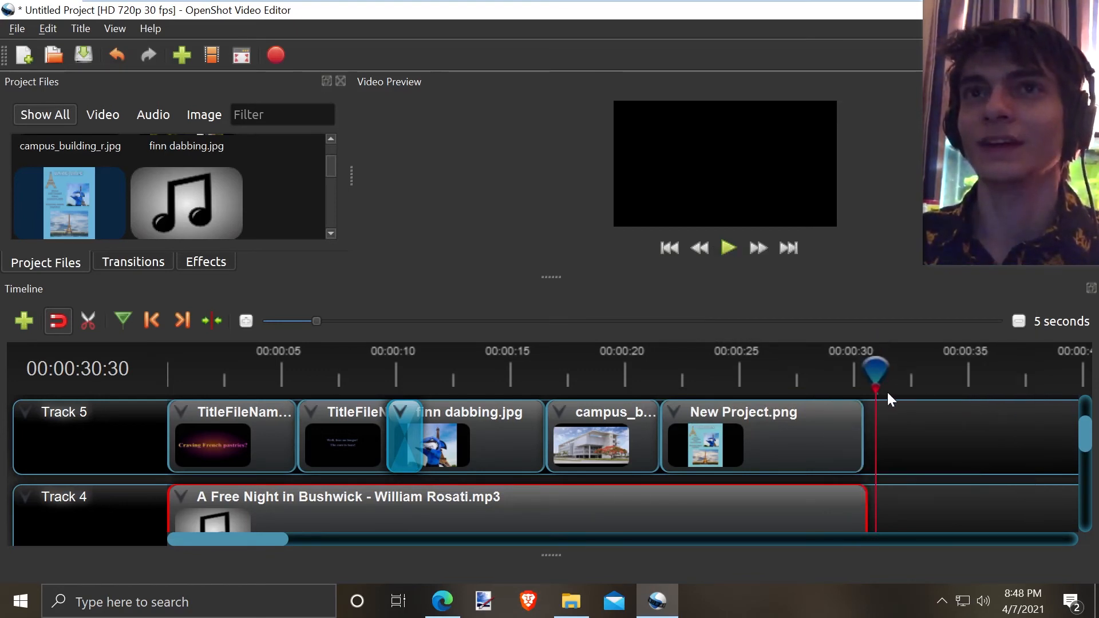
# Enlarge the video preview and play the whole video from the beginning to review it with the music.
pyautogui.moveTo(879, 369); pyautogui.dragTo(80, 377)
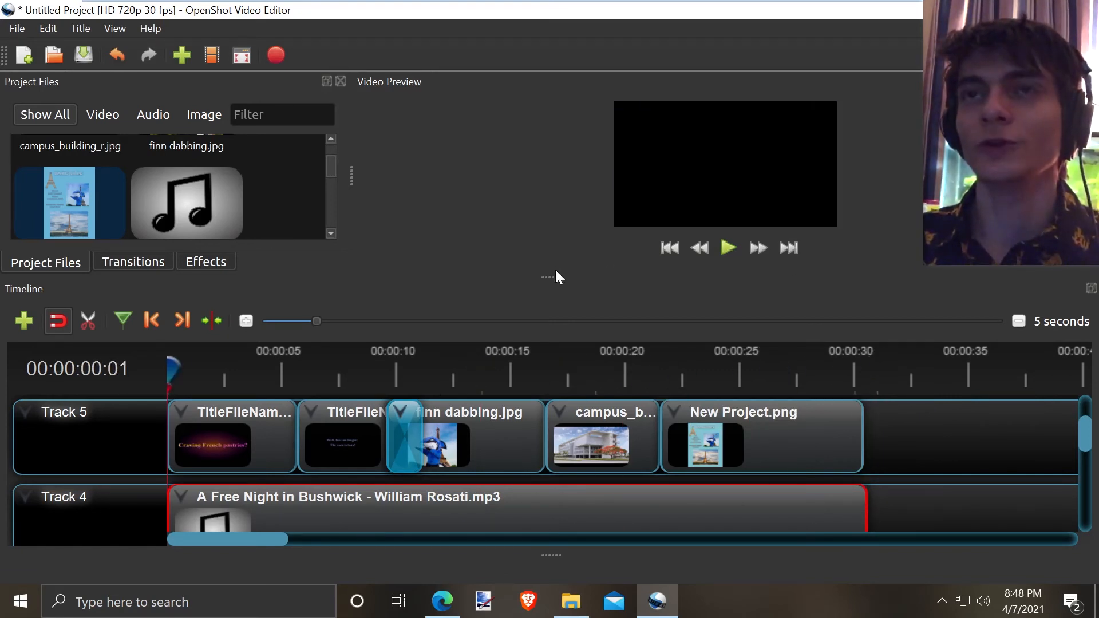
pyautogui.moveTo(554, 277); pyautogui.dragTo(556, 376)
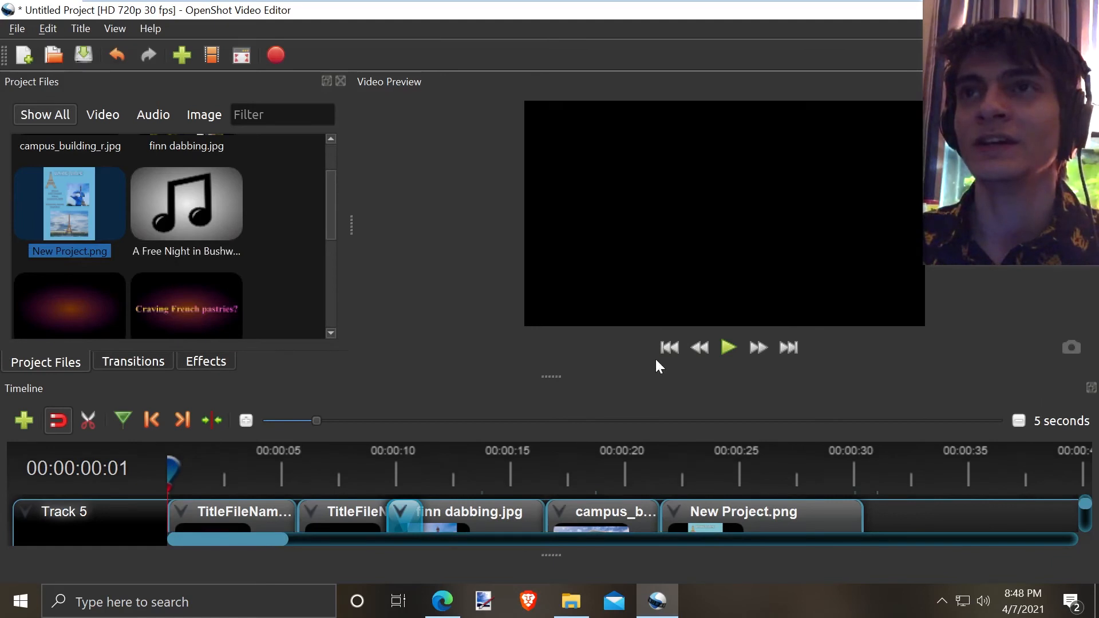
pyautogui.click(732, 352)
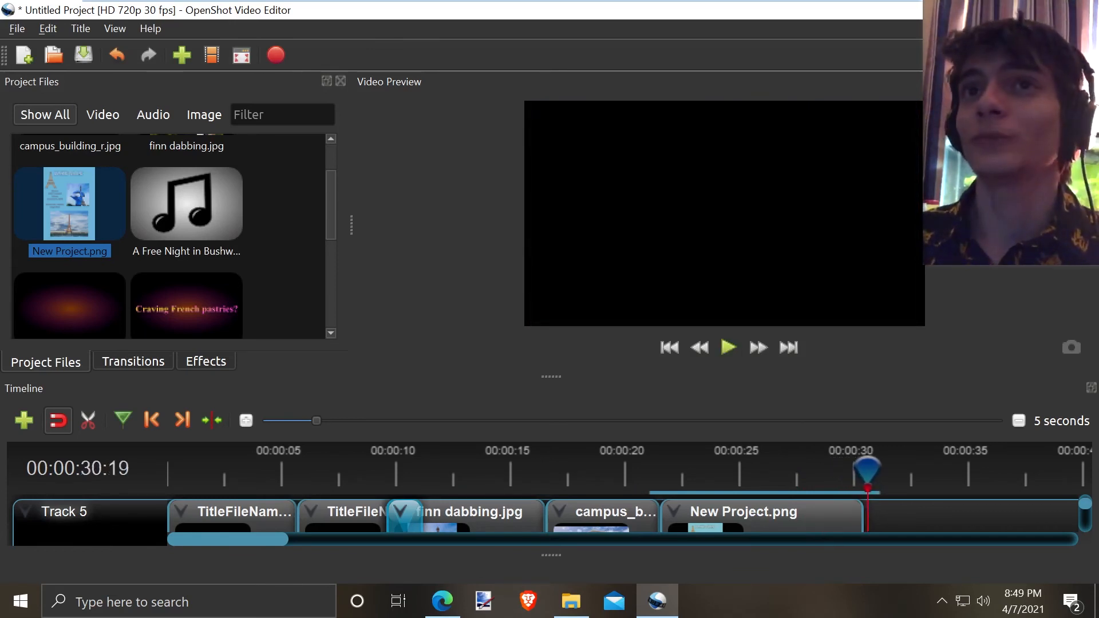
# Play the transition between the second title and finn dabbing.jpg from 00:00:09:24 in an enlarged preview.
pyautogui.moveTo(1084, 506); pyautogui.dragTo(1086, 504)
pyautogui.moveTo(555, 374); pyautogui.dragTo(587, 189)
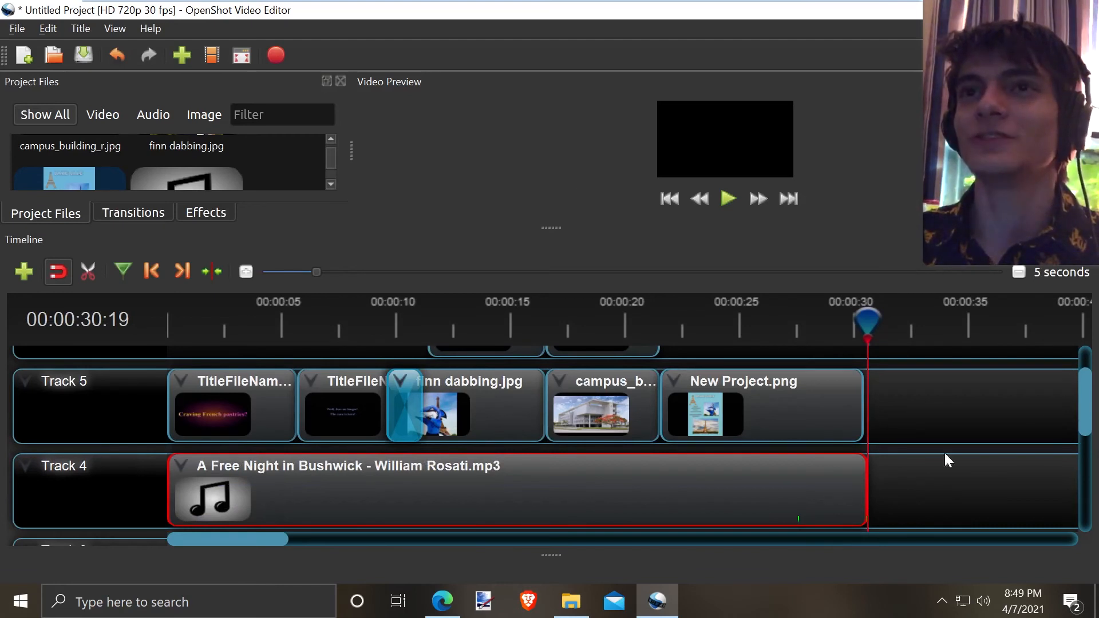
pyautogui.moveTo(723, 324); pyautogui.dragTo(391, 319)
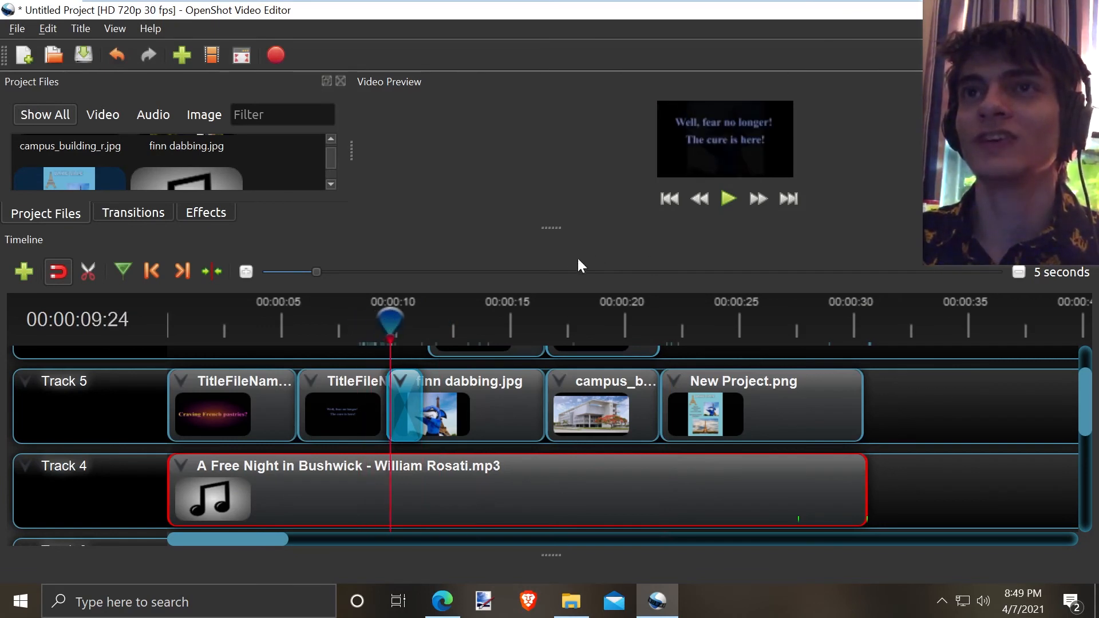
pyautogui.moveTo(553, 228); pyautogui.dragTo(553, 341)
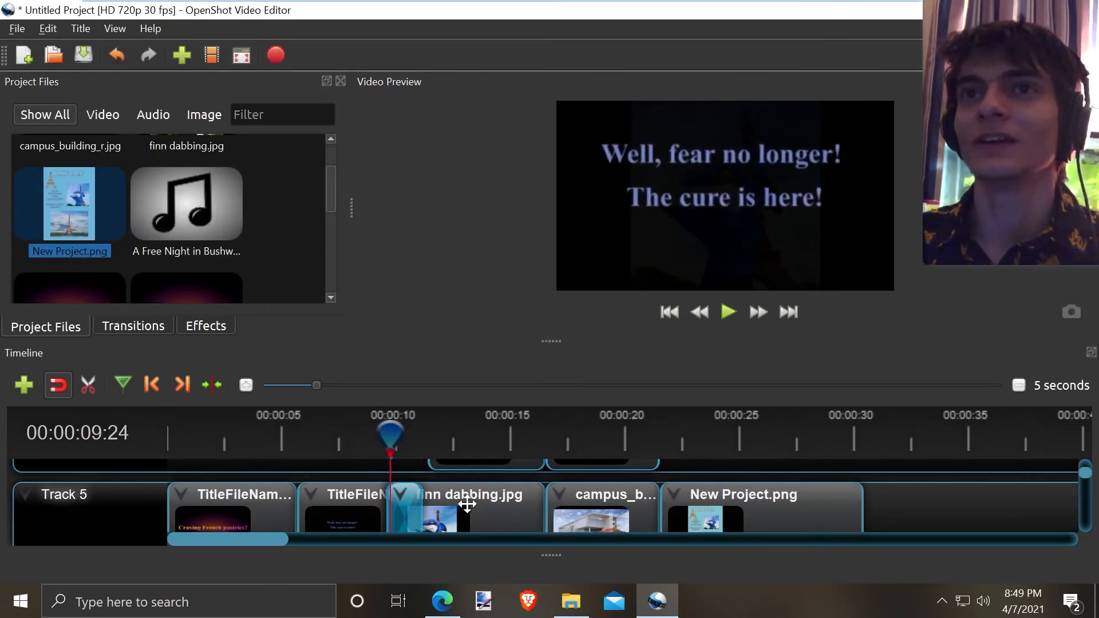
pyautogui.press('space')
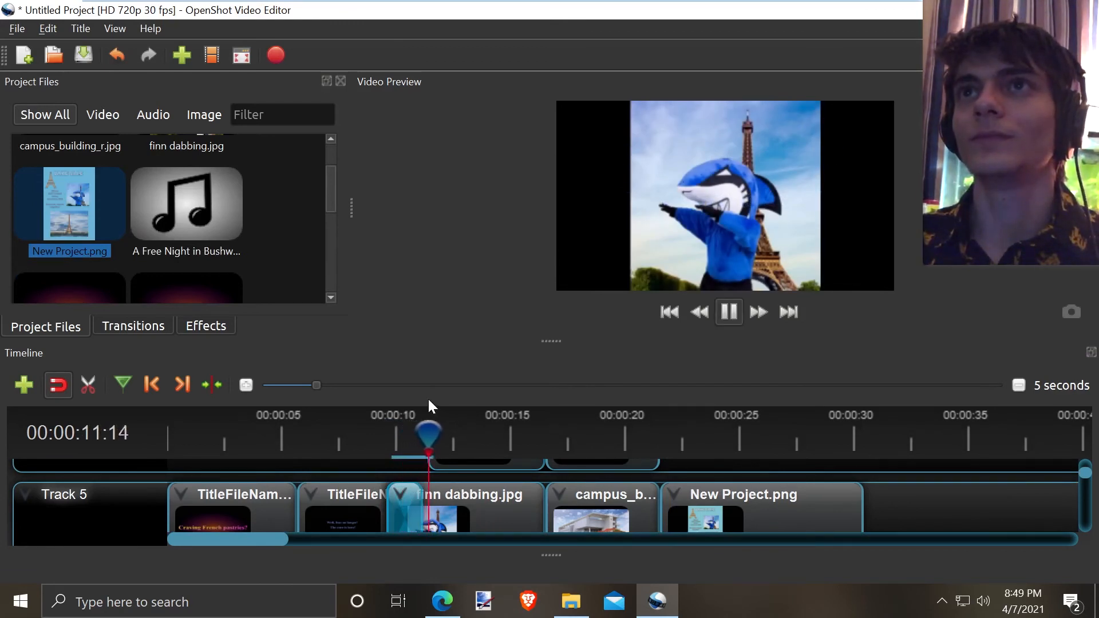
pyautogui.press('space')
pyautogui.moveTo(444, 433); pyautogui.dragTo(387, 435)
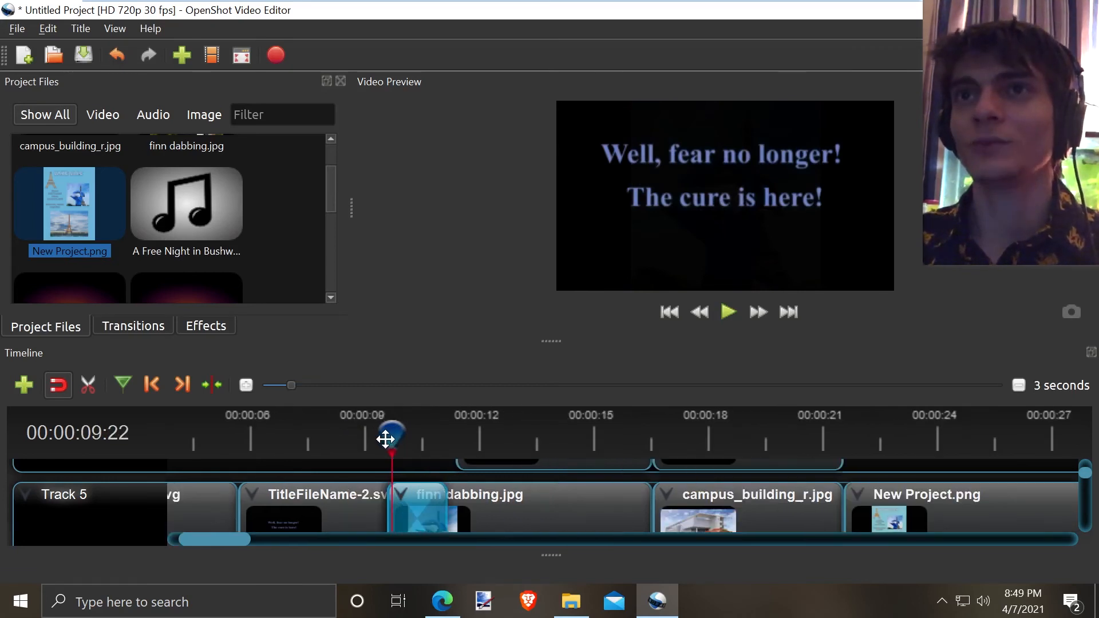
pyautogui.scroll(-1, 385, 440)
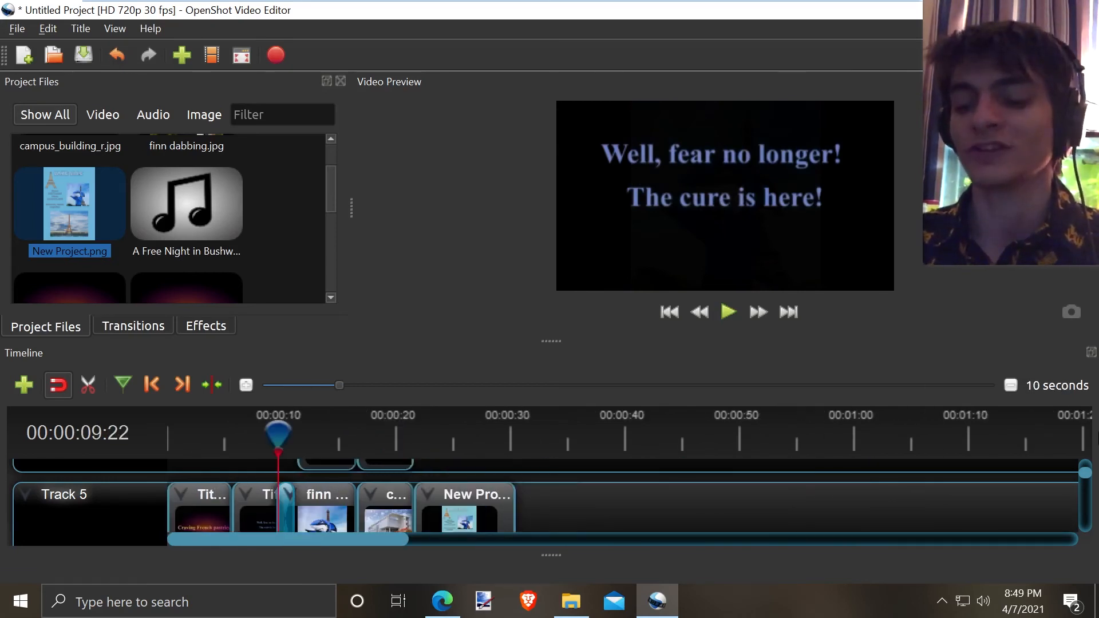
pyautogui.scroll(1, 1097, 438)
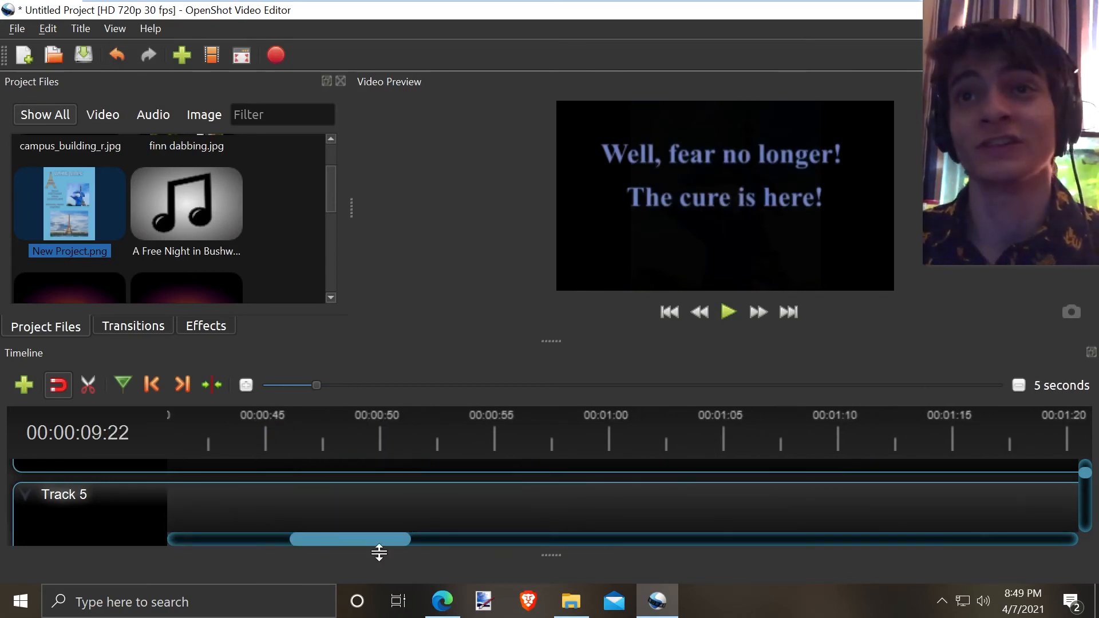
pyautogui.moveTo(372, 538); pyautogui.dragTo(157, 523)
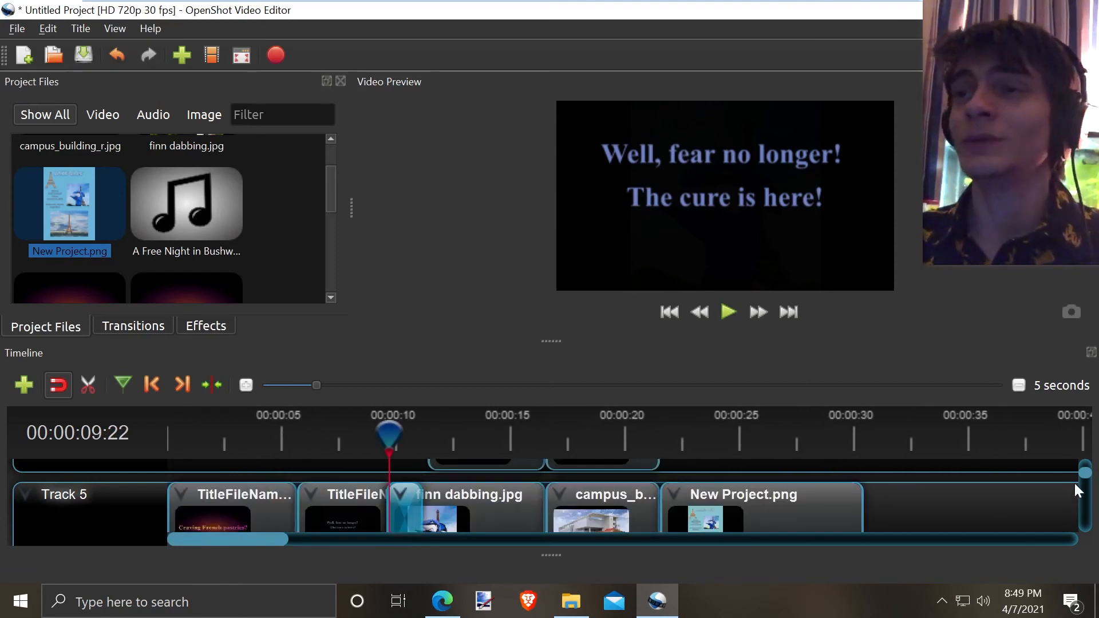
pyautogui.moveTo(551, 341); pyautogui.dragTo(569, 261)
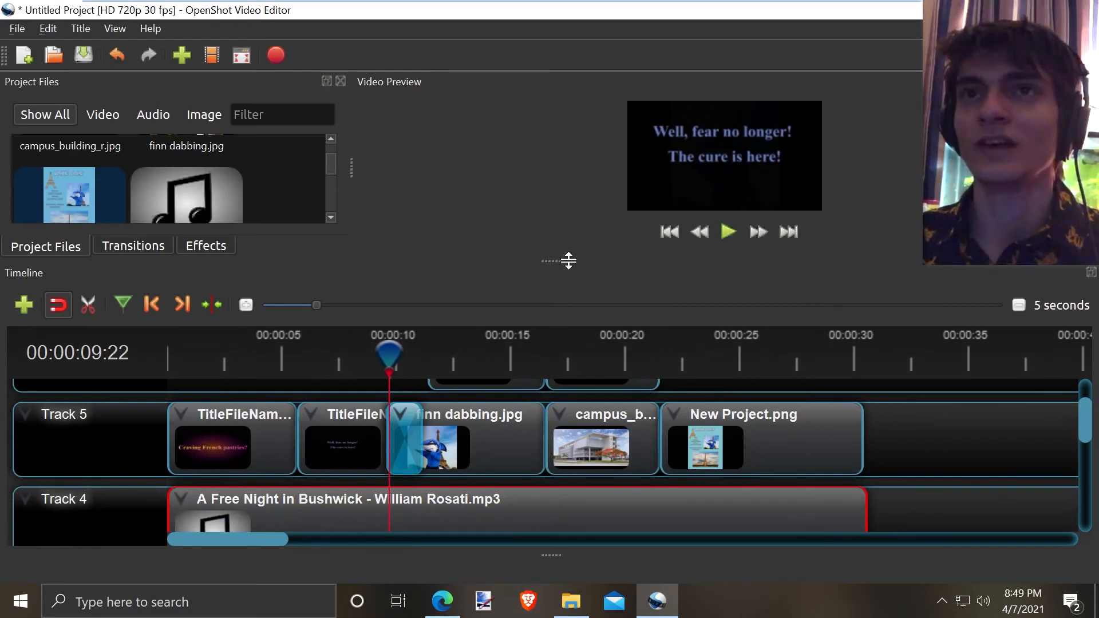
pyautogui.click(202, 247)
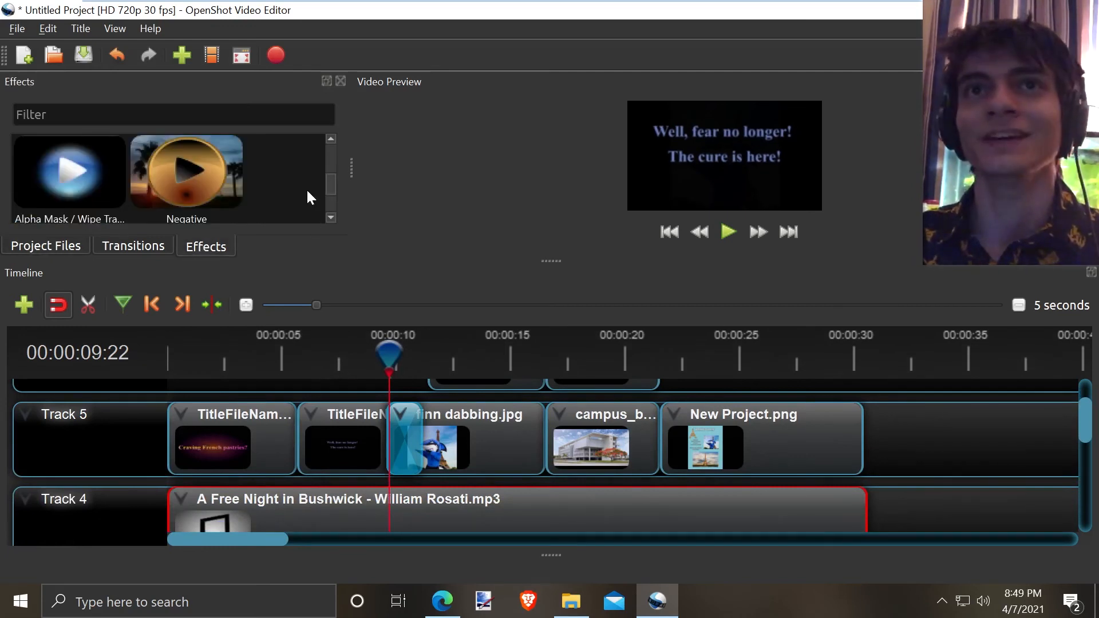
pyautogui.moveTo(325, 181); pyautogui.dragTo(332, 151)
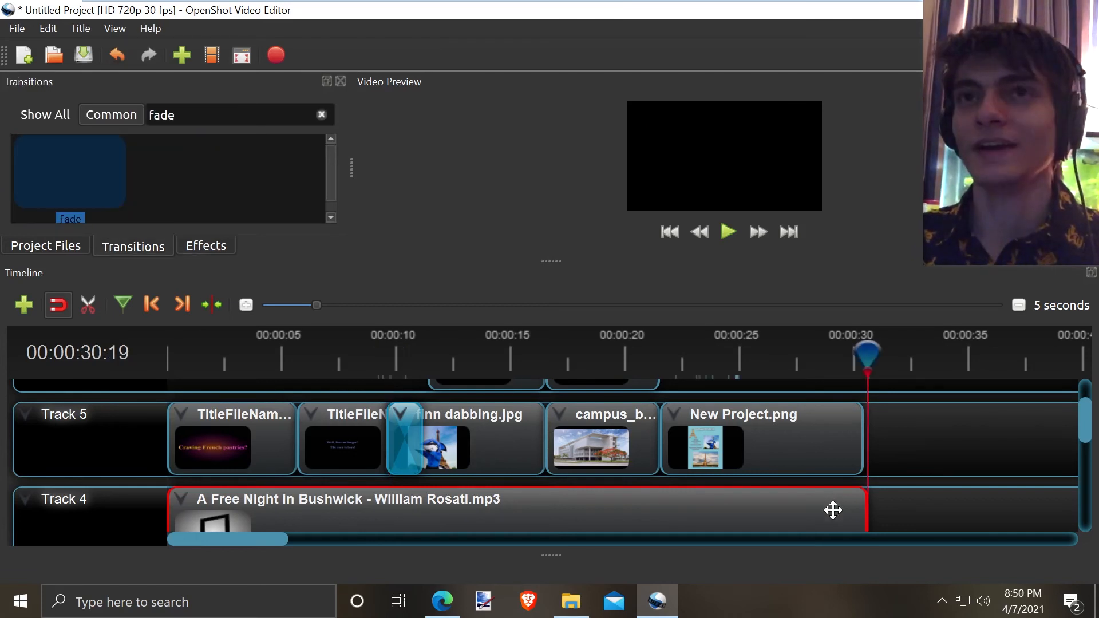
# Open the properties of the music clip on Track 4 and set its Volume to 0.99 at 00:00:26:28.
pyautogui.rightClick(832, 510)
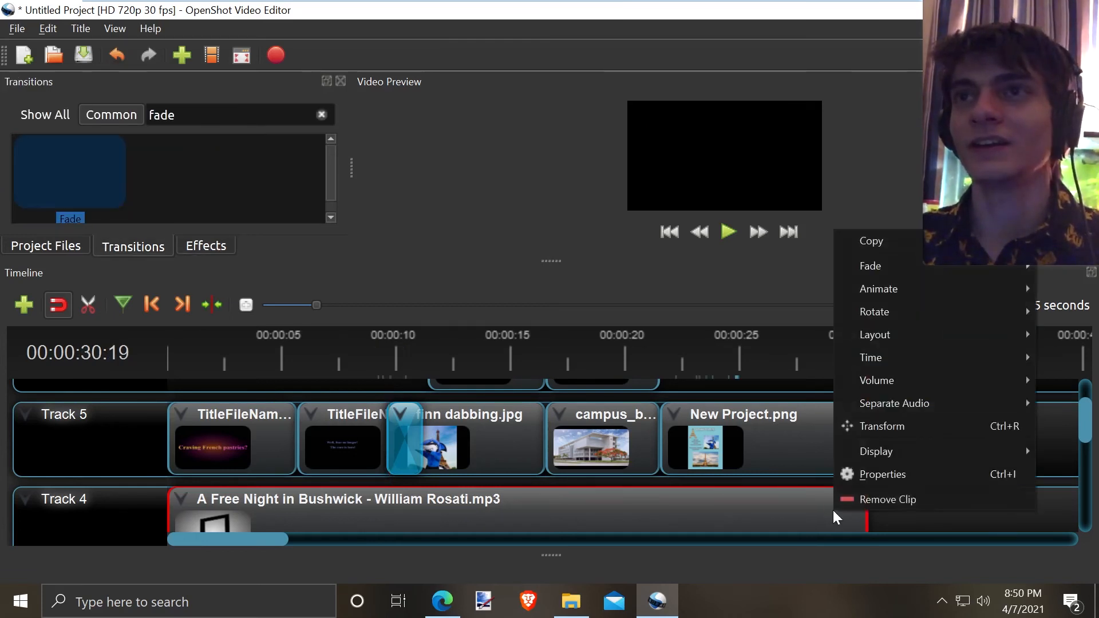
pyautogui.click(857, 481)
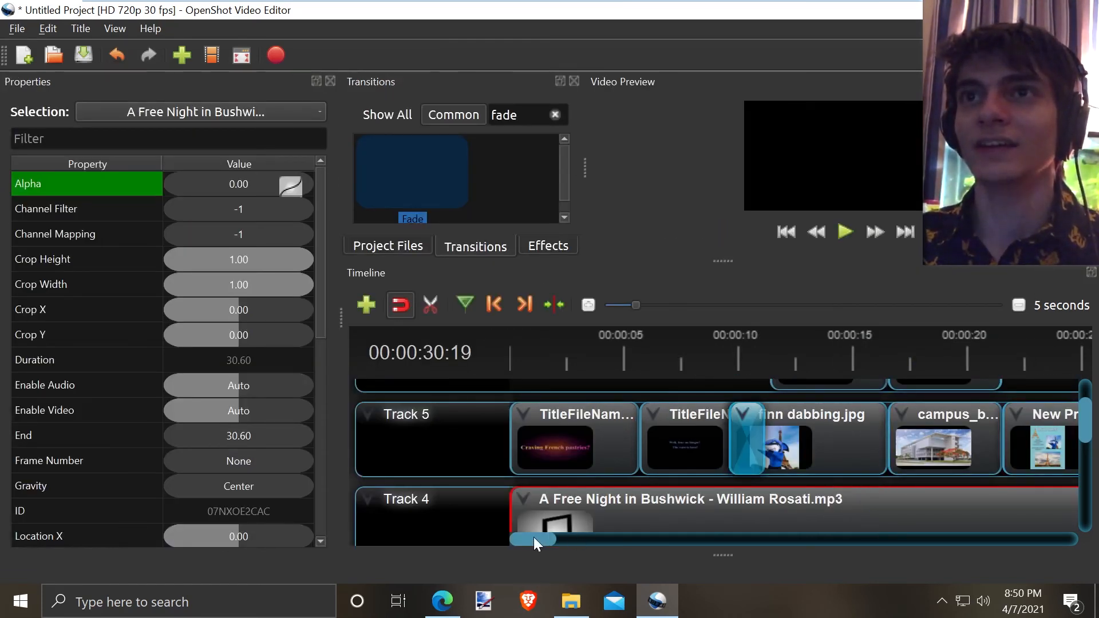
pyautogui.moveTo(533, 538); pyautogui.dragTo(565, 544)
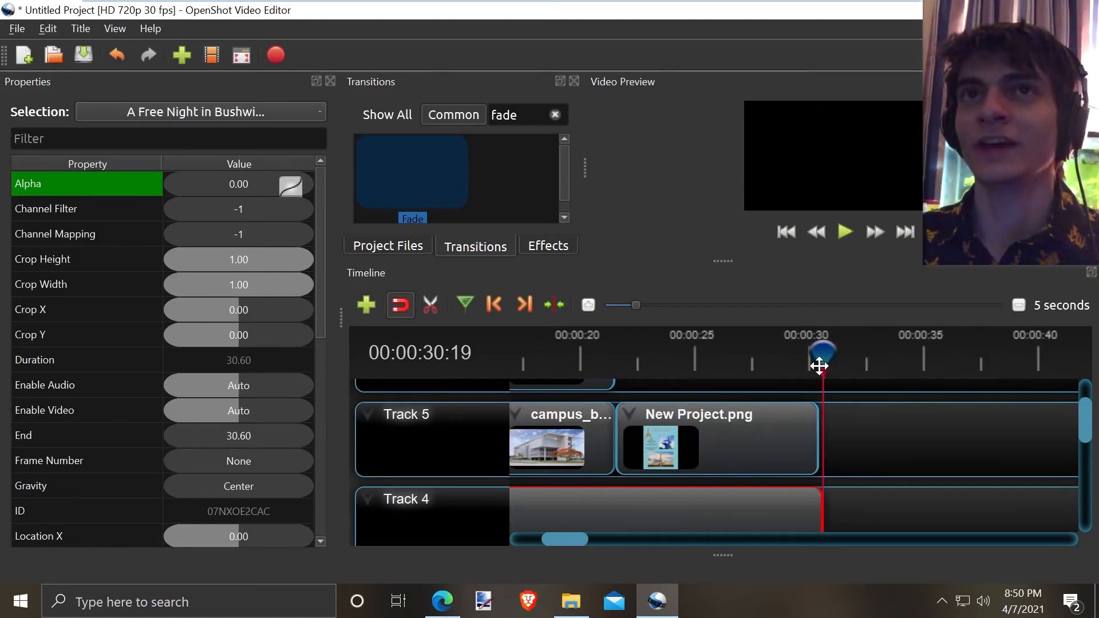
pyautogui.moveTo(822, 362); pyautogui.dragTo(739, 358)
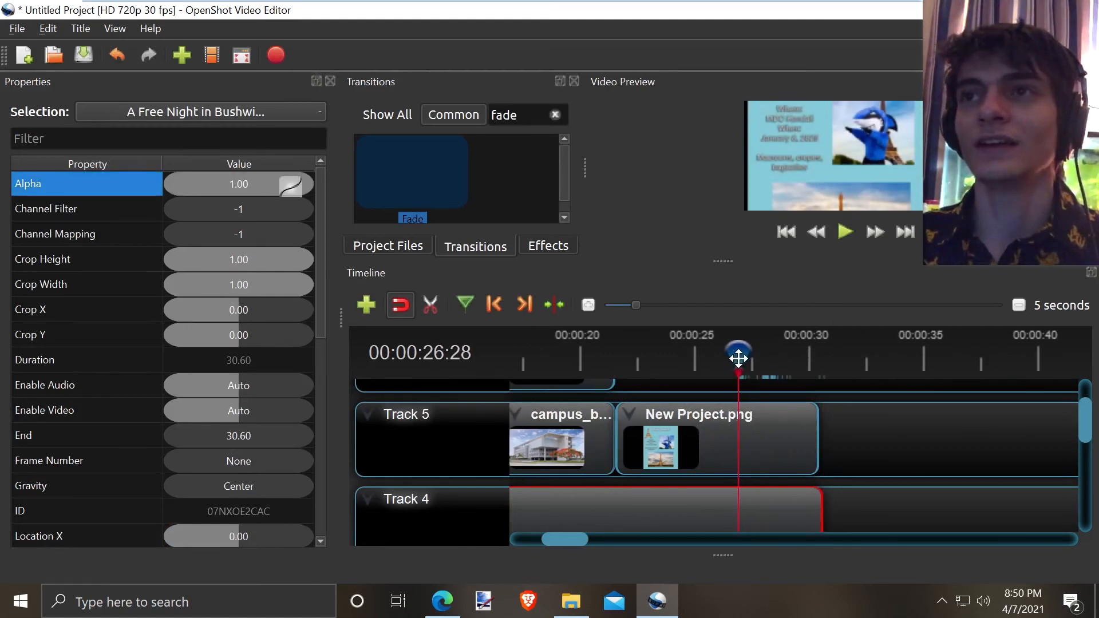
pyautogui.click(879, 517)
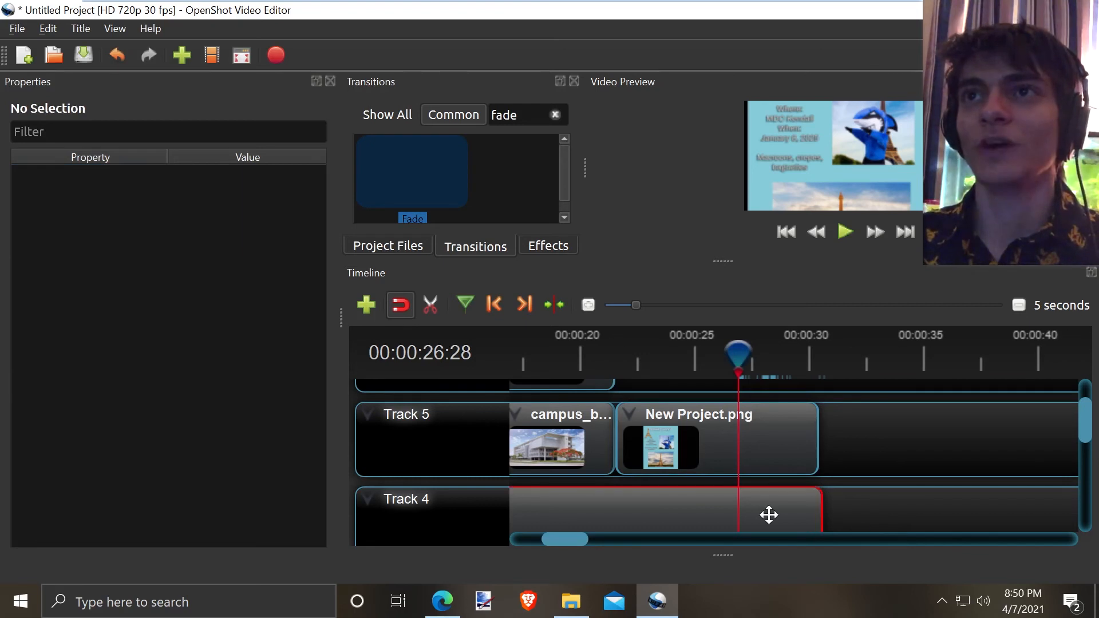
pyautogui.click(744, 497)
pyautogui.scroll(-4, 51, 335)
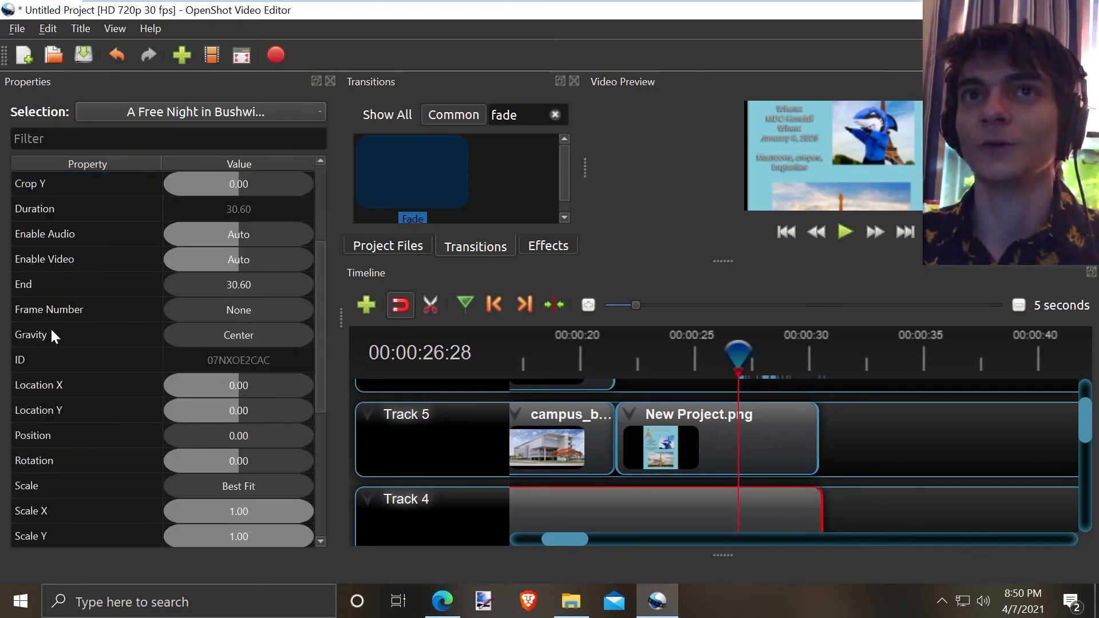
pyautogui.scroll(-3, 53, 336)
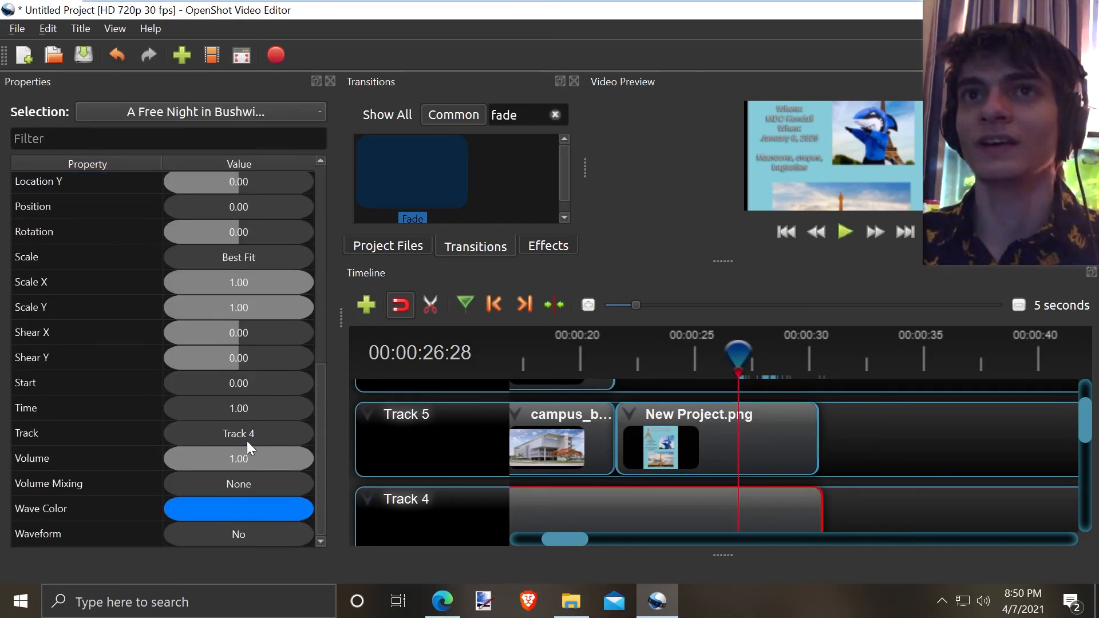
pyautogui.click(255, 455)
pyautogui.click(256, 455)
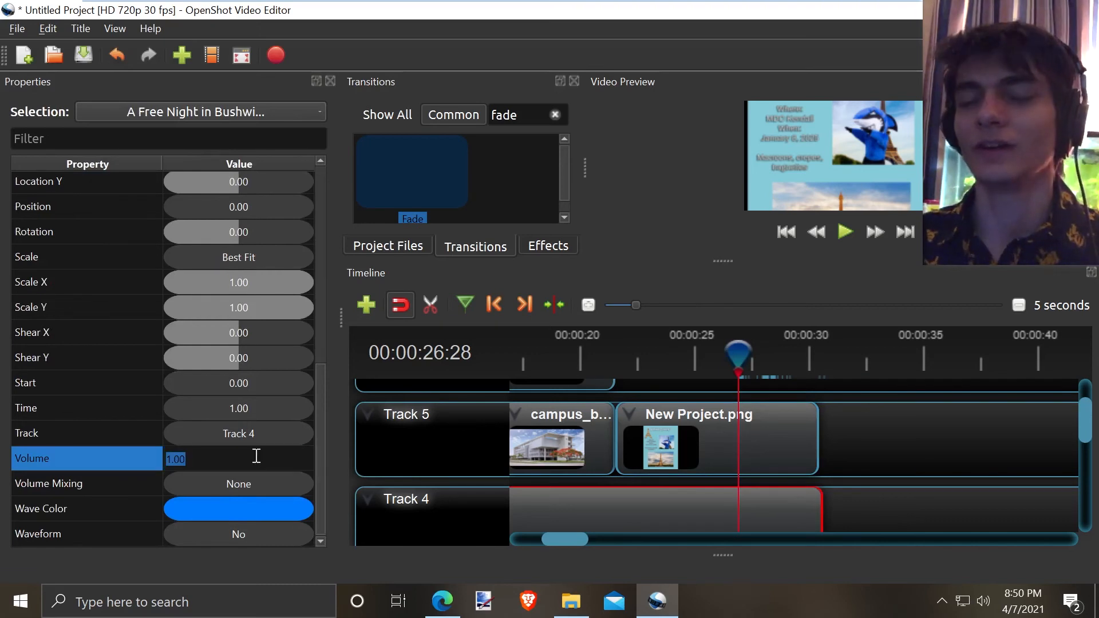
pyautogui.write('0.99')
pyautogui.press('Return')
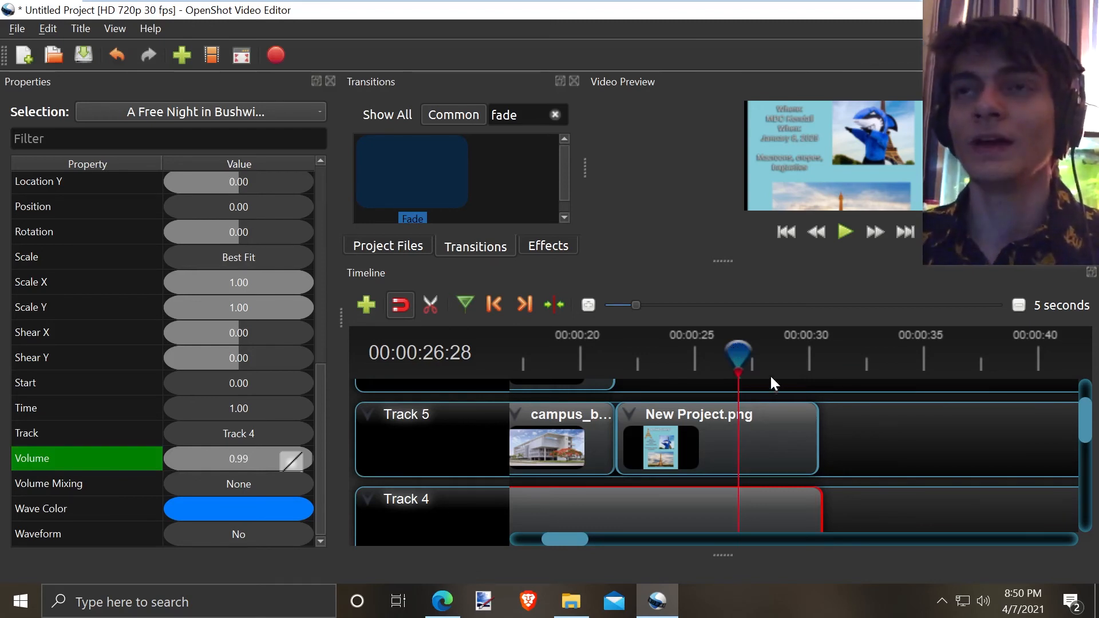
# Set the music clip's Volume to 0 at 00:00:30:12, near the end of New Project.png.
pyautogui.moveTo(737, 355); pyautogui.dragTo(821, 347)
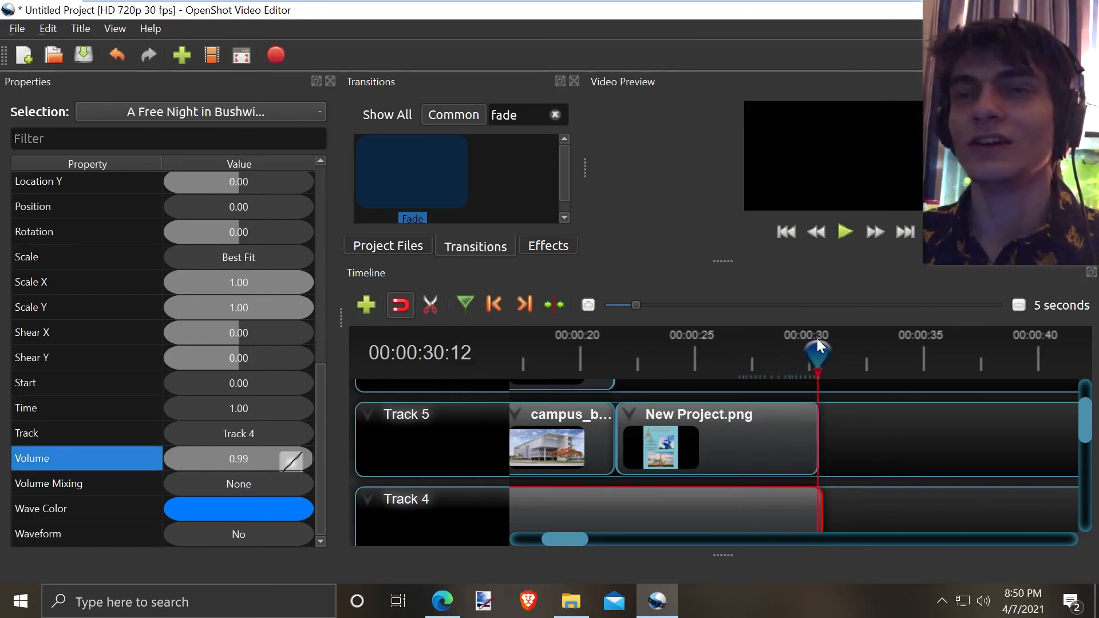
pyautogui.click(237, 462)
pyautogui.doubleClick(237, 462)
pyautogui.write('0')
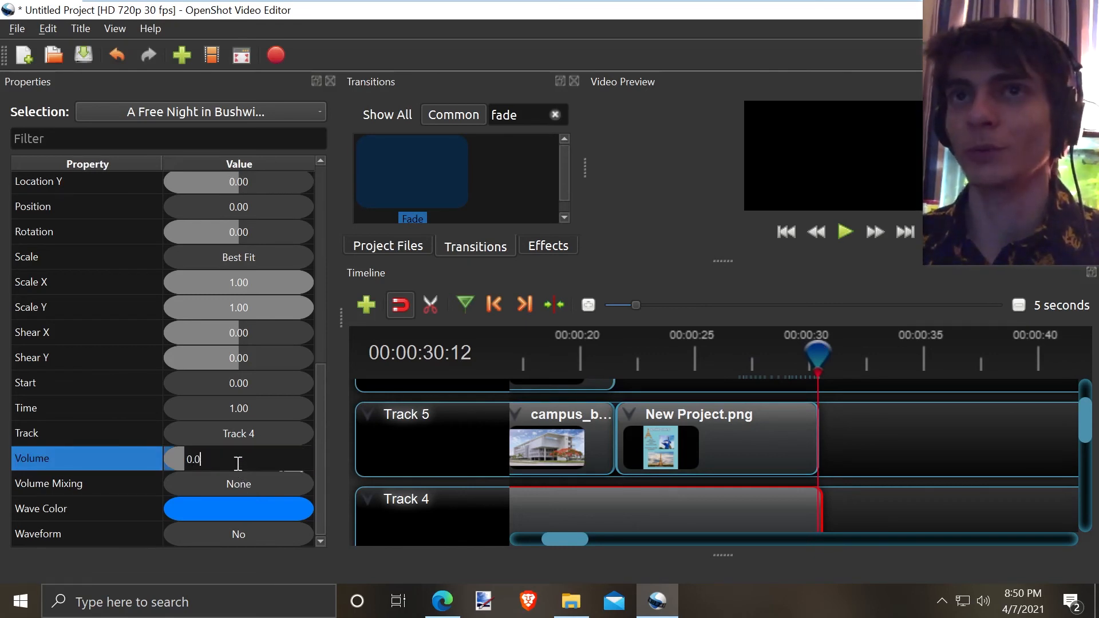
pyautogui.press('Return')
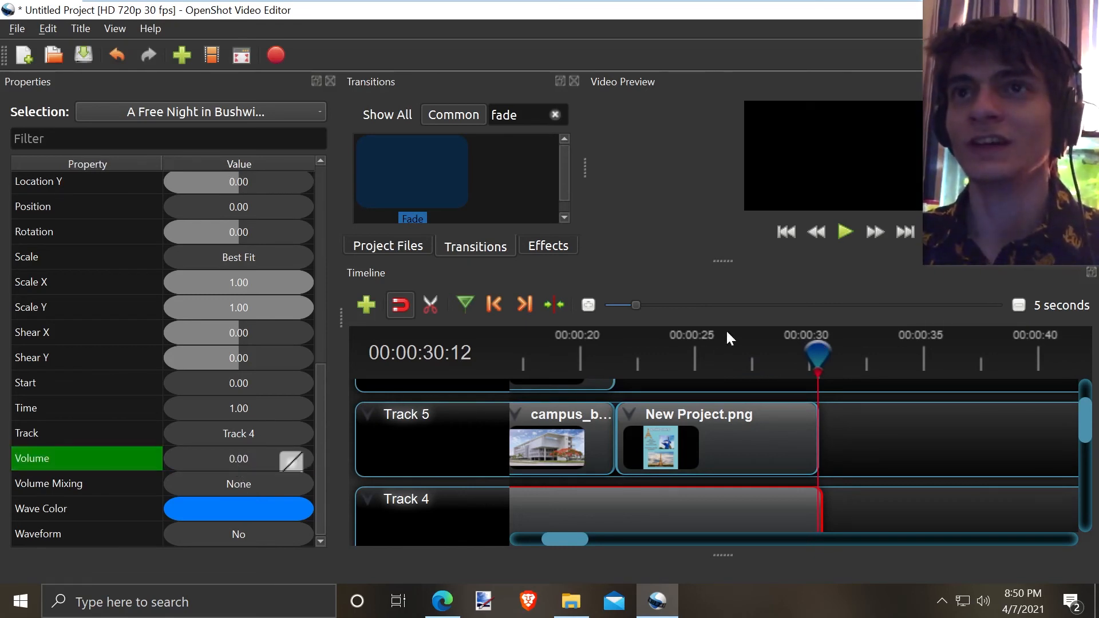
# Close the clip properties and play the ending from 00:00:25:15 to check the music's fade-out.
pyautogui.moveTo(818, 348); pyautogui.dragTo(706, 355)
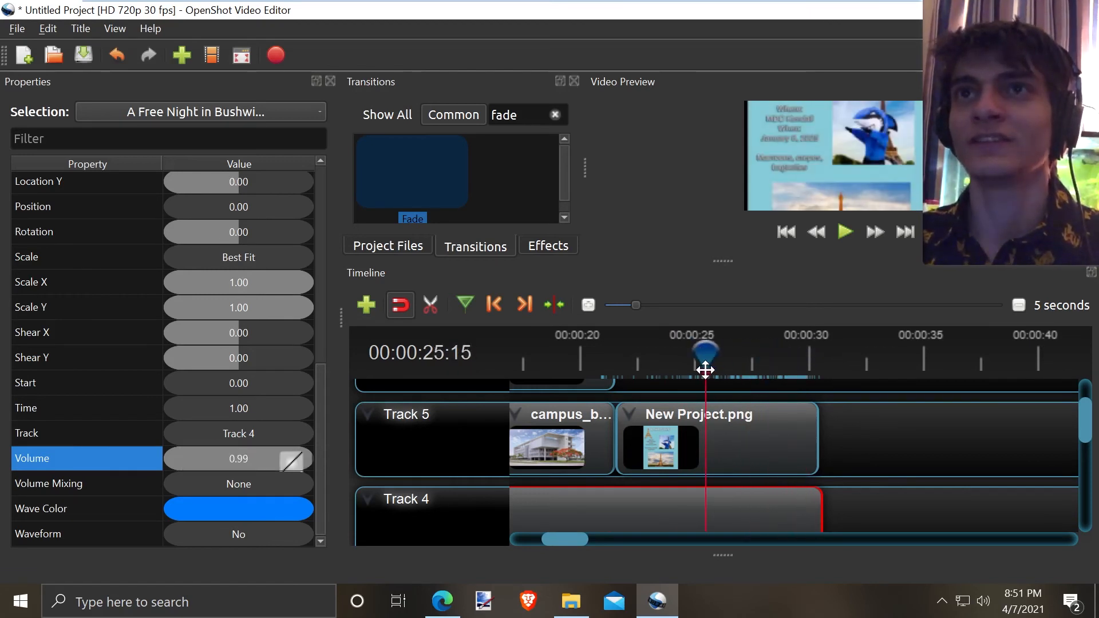
pyautogui.click(331, 81)
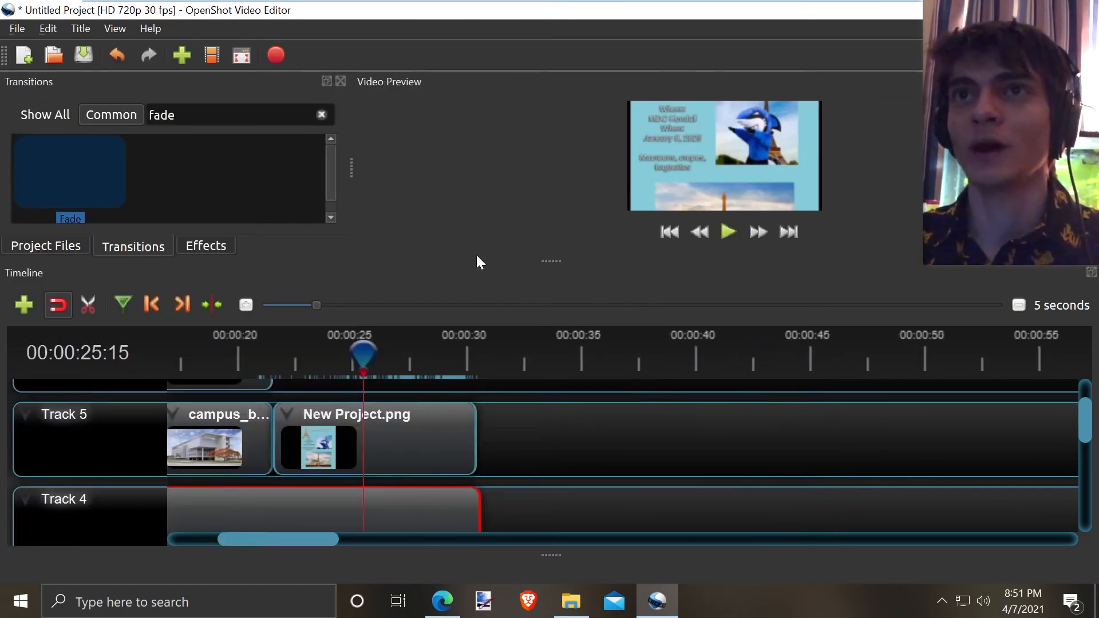
pyautogui.press('space')
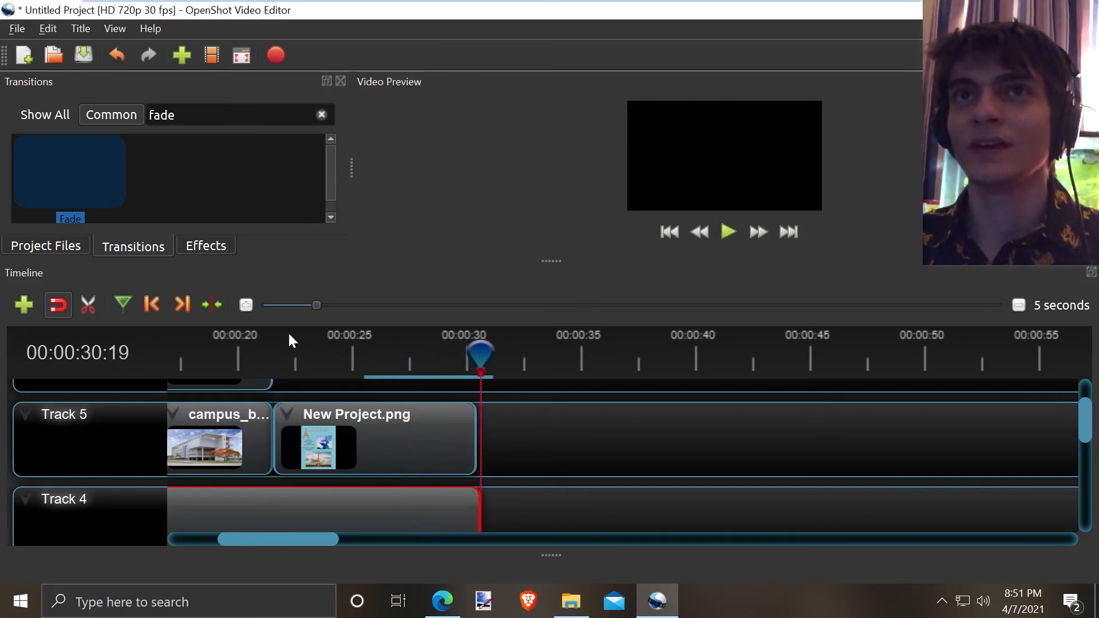
# Zoom the timeline out to a 20-second scale and return the playhead to 00:00:01:07.
pyautogui.moveTo(315, 305); pyautogui.dragTo(386, 315)
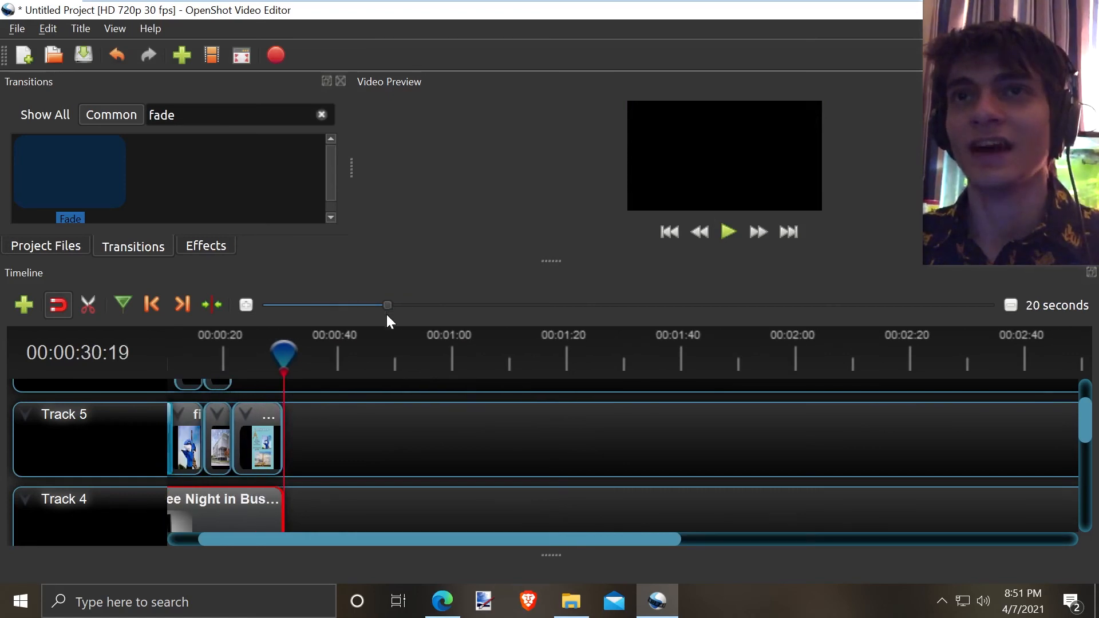
pyautogui.moveTo(425, 542); pyautogui.dragTo(341, 533)
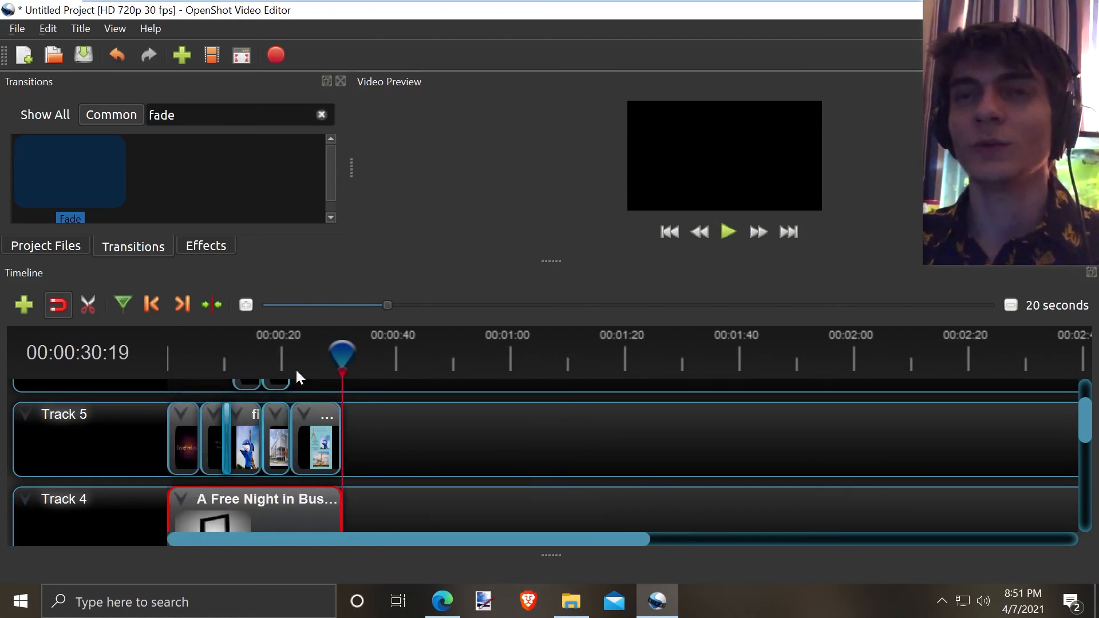
pyautogui.moveTo(342, 357); pyautogui.dragTo(173, 364)
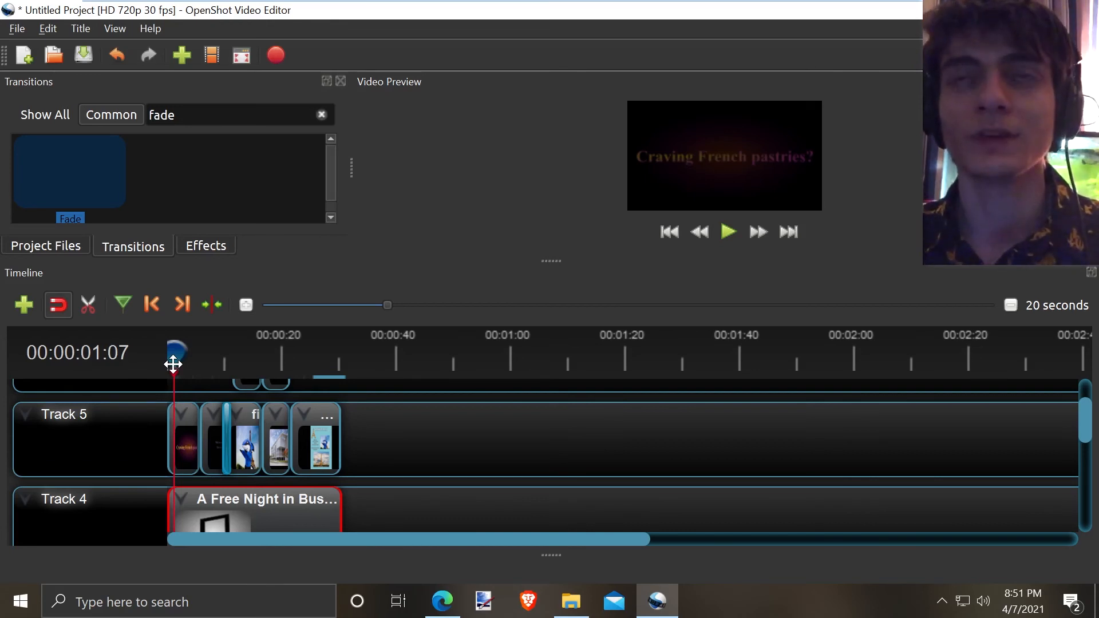
# Open the video export settings and choose the Desktop as the destination folder.
pyautogui.click(275, 57)
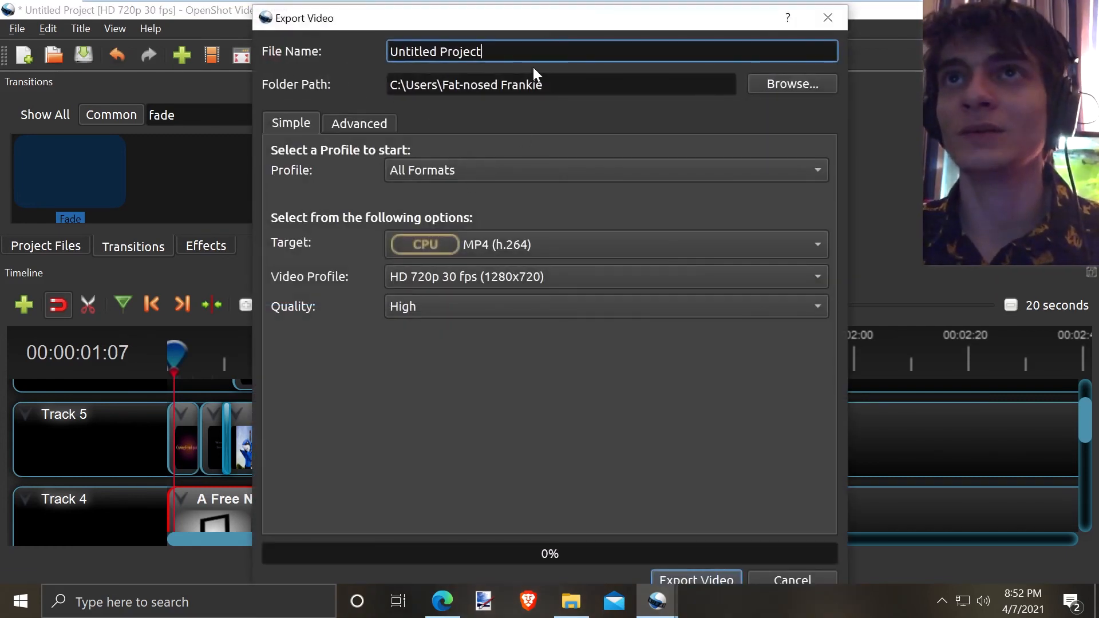
pyautogui.click(756, 88)
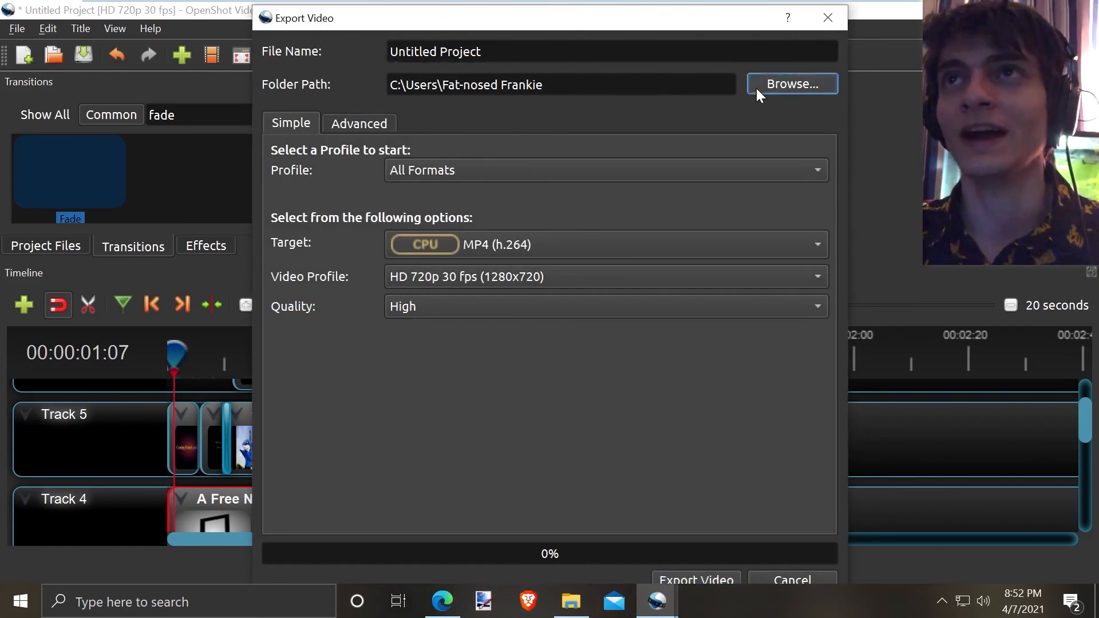
pyautogui.doubleClick(696, 162)
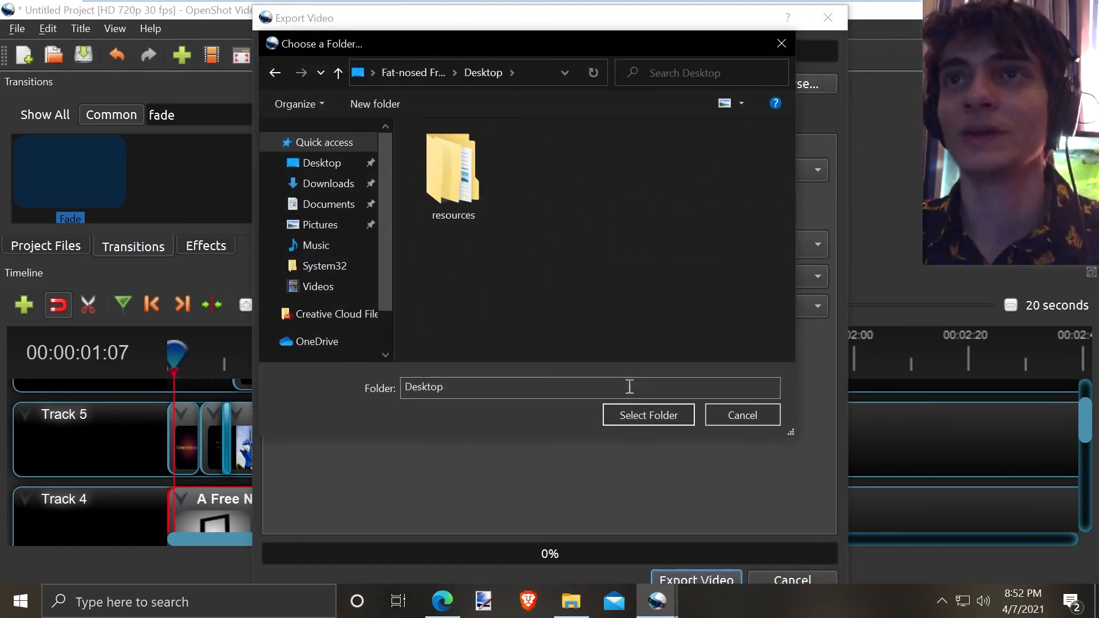
pyautogui.click(644, 420)
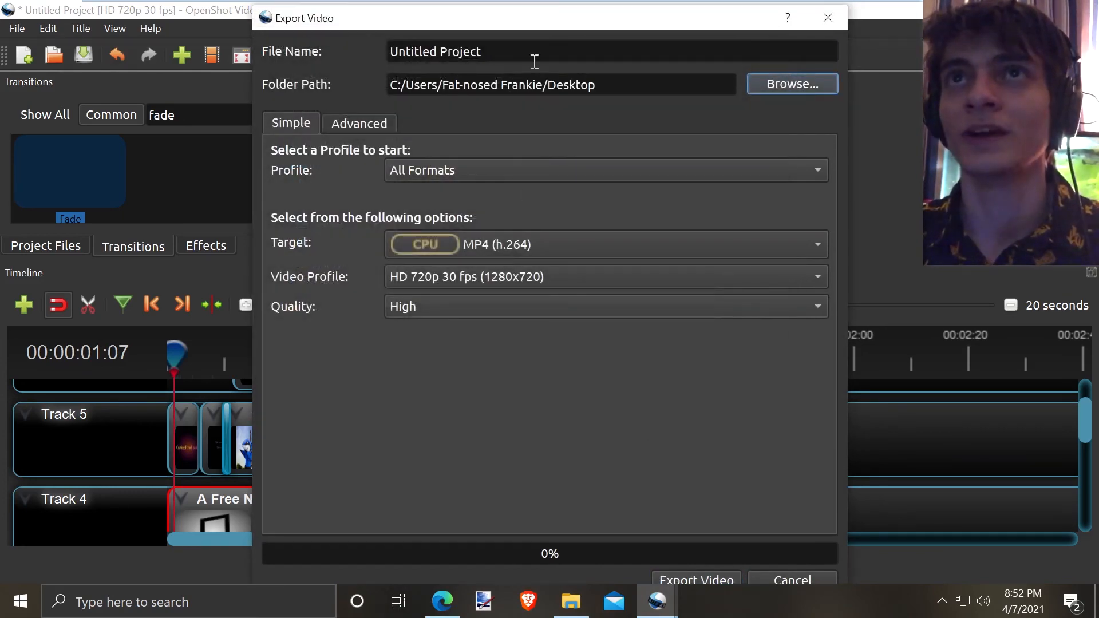
# Name the export file Epic Awesome Wonderful Finished French Bake Sale Advertisement.
pyautogui.moveTo(534, 51); pyautogui.dragTo(360, 47)
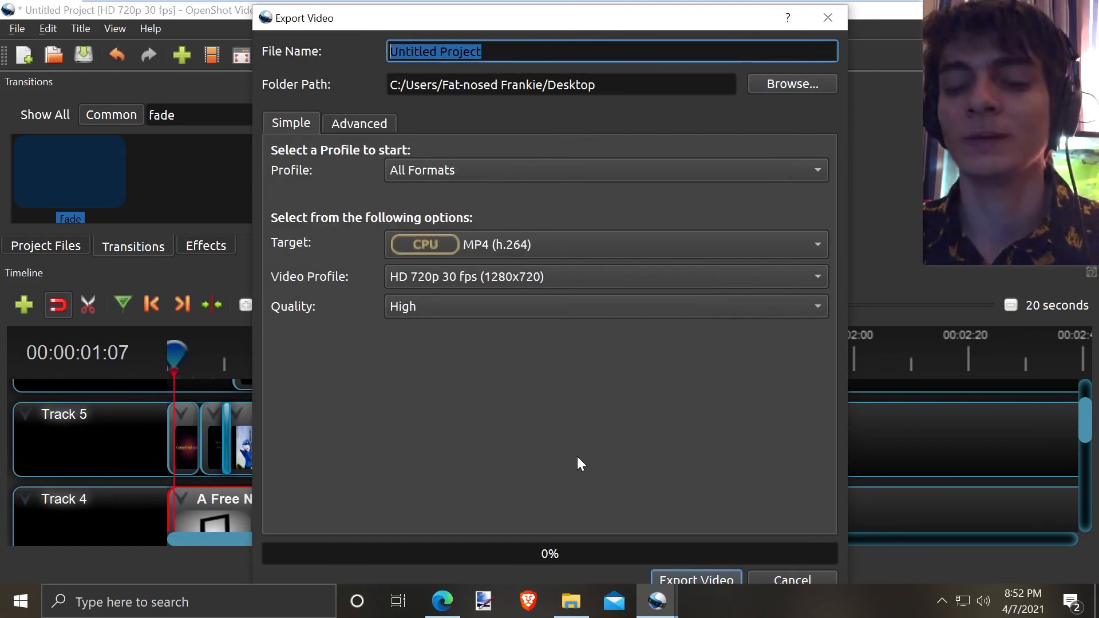
pyautogui.write('Epic Awesome')
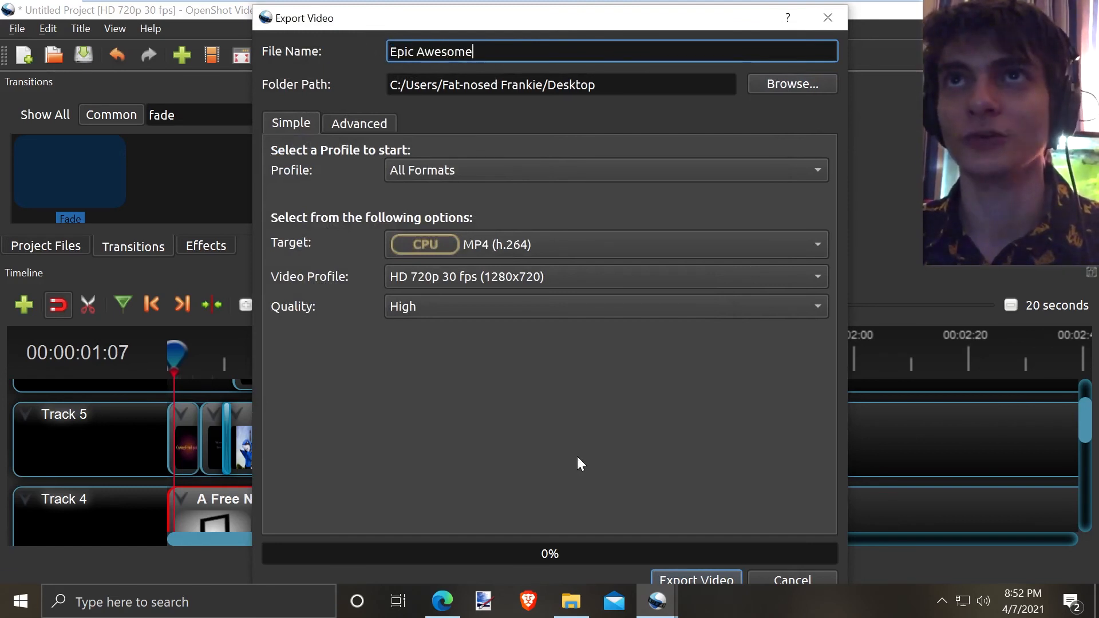
pyautogui.write(' Wonderful Finished ')
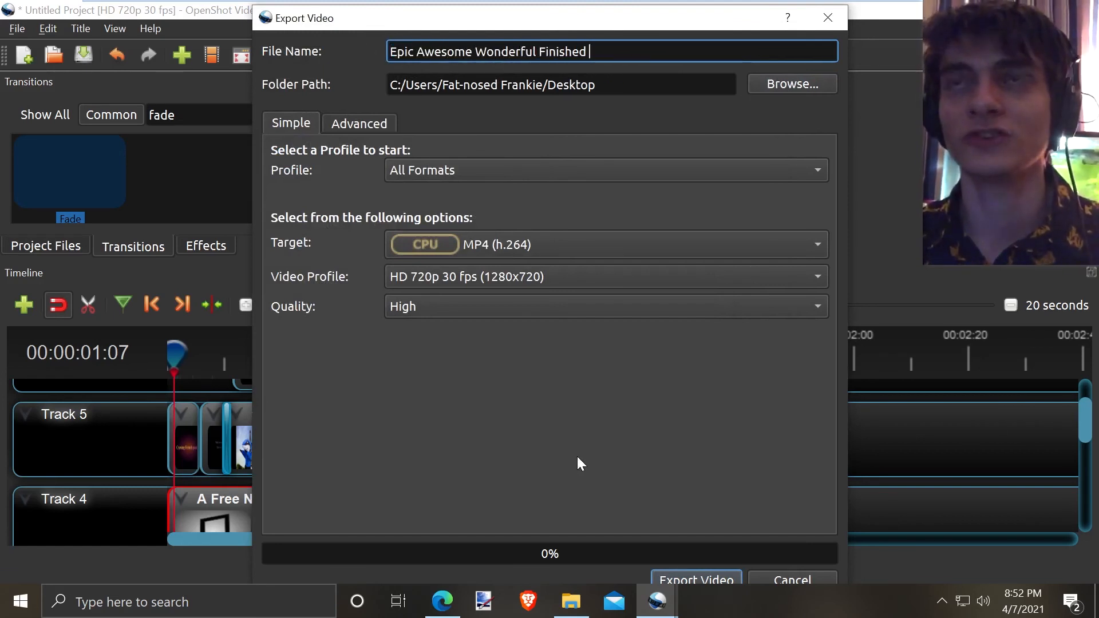
pyautogui.write('F')
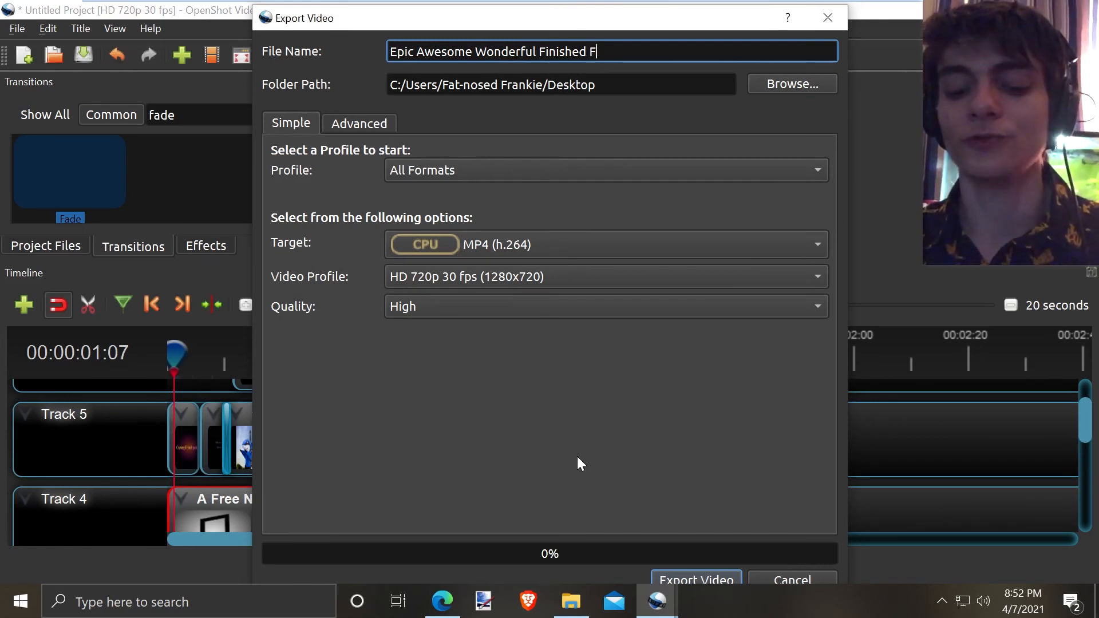
pyautogui.write('rench Bake Sale ')
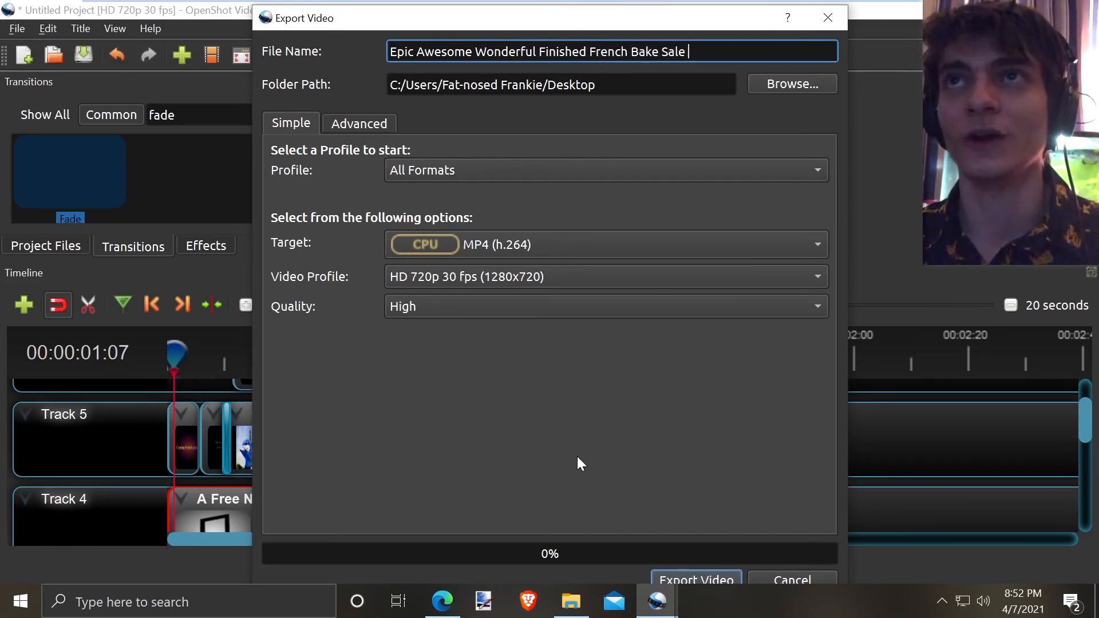
pyautogui.write('Advertisement')
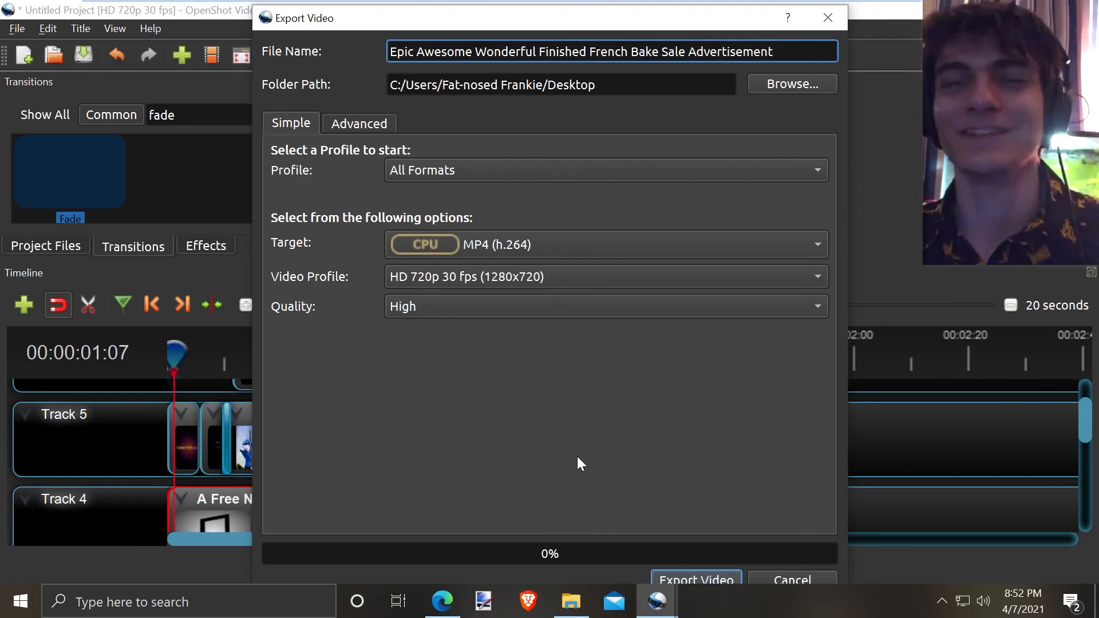
# Keep the export profile at All Formats and set the target to MP4 (h.264 qsv).
pyautogui.click(560, 243)
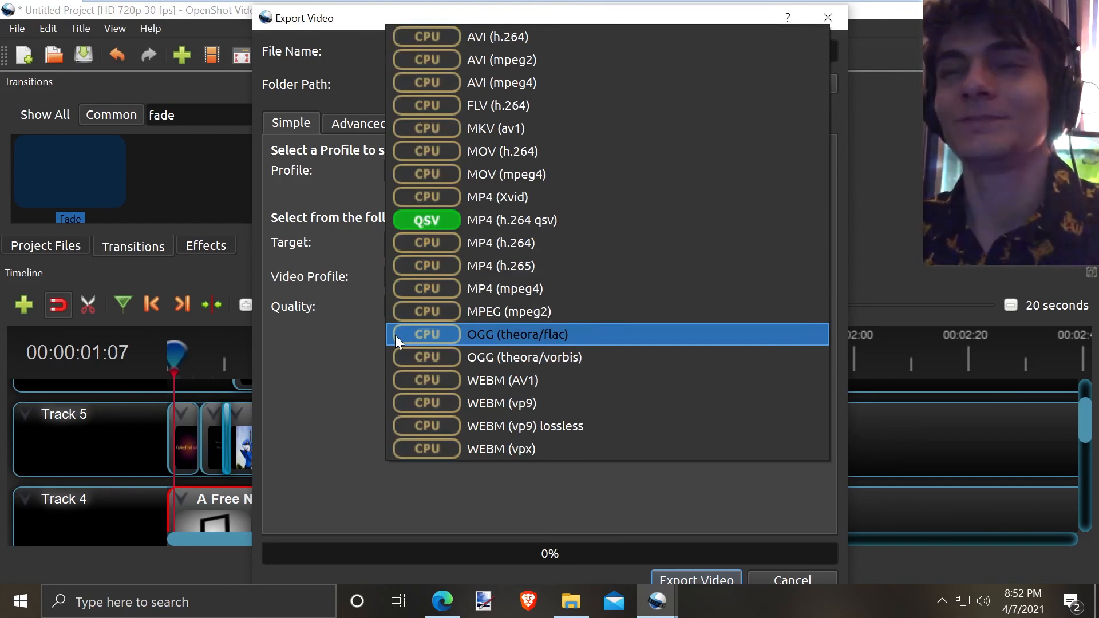
pyautogui.click(345, 401)
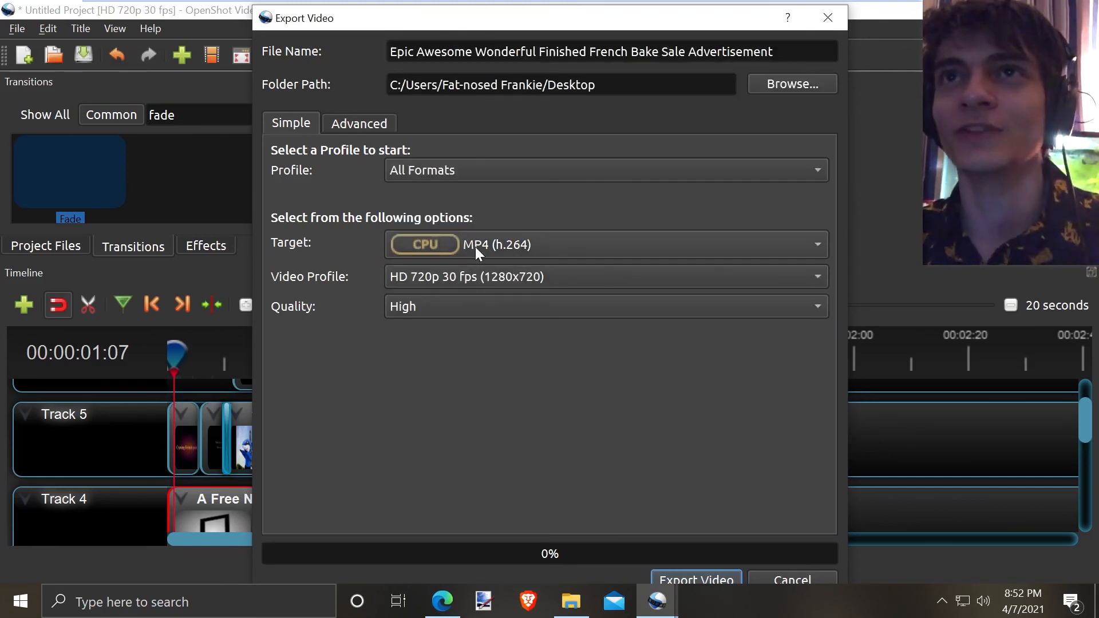
pyautogui.click(471, 176)
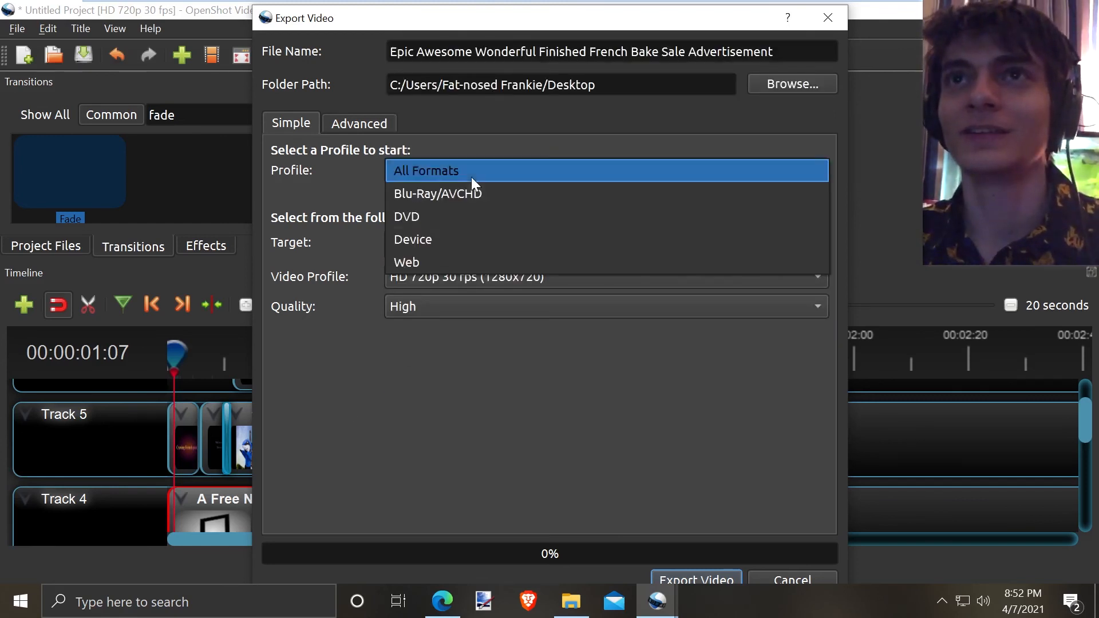
pyautogui.click(470, 163)
pyautogui.click(496, 240)
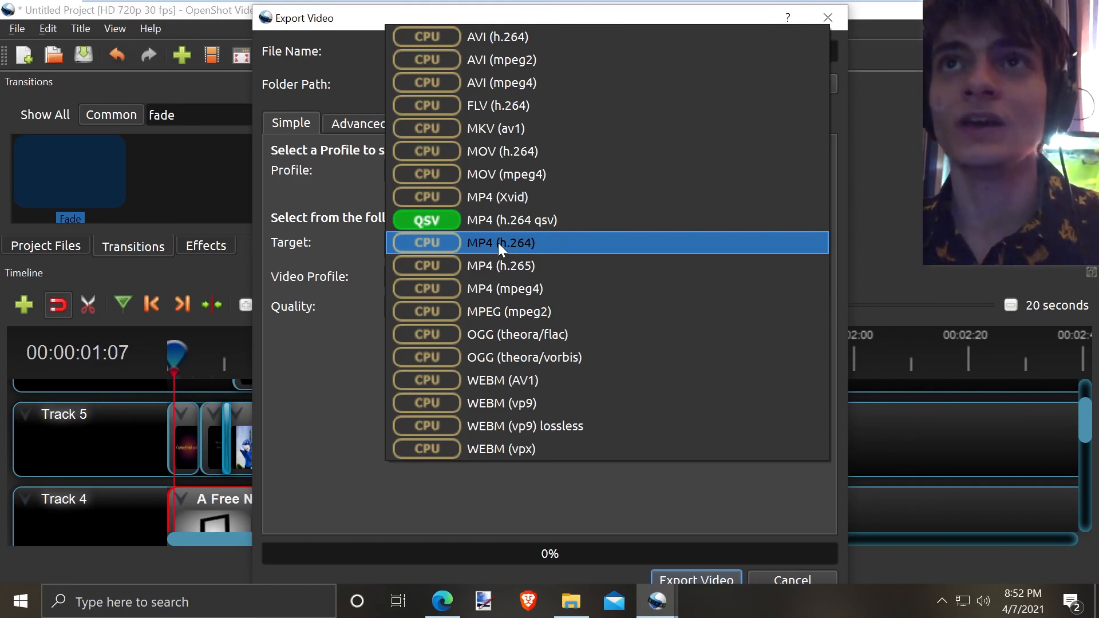
pyautogui.click(428, 222)
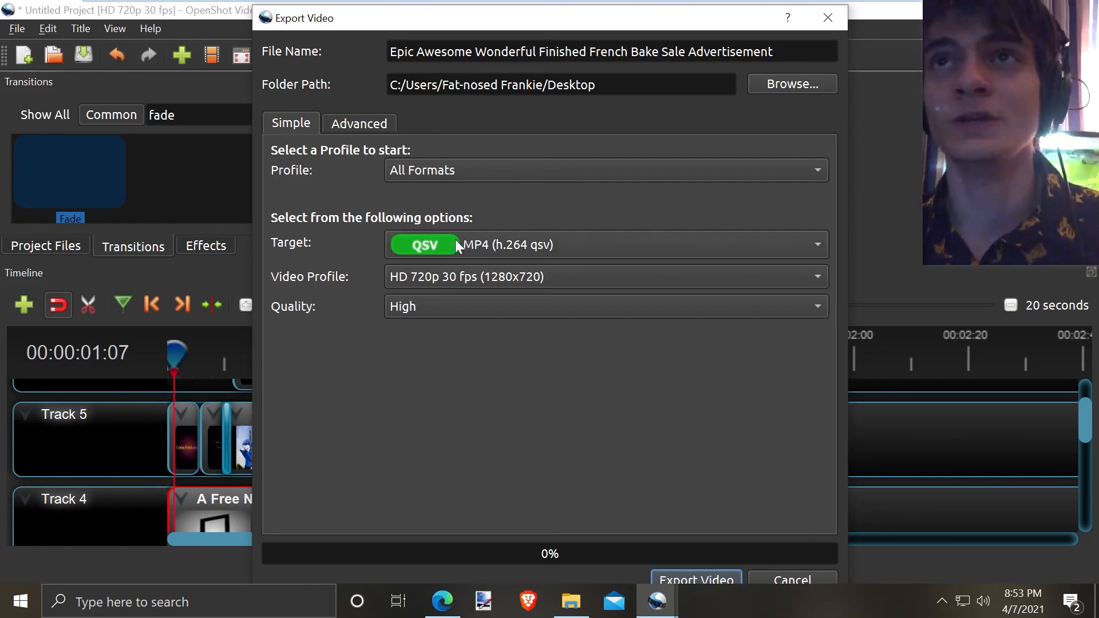
# Set the export's video profile to HD 1080p 29.97 fps (1920x1080) and keep the quality at High.
pyautogui.click(439, 276)
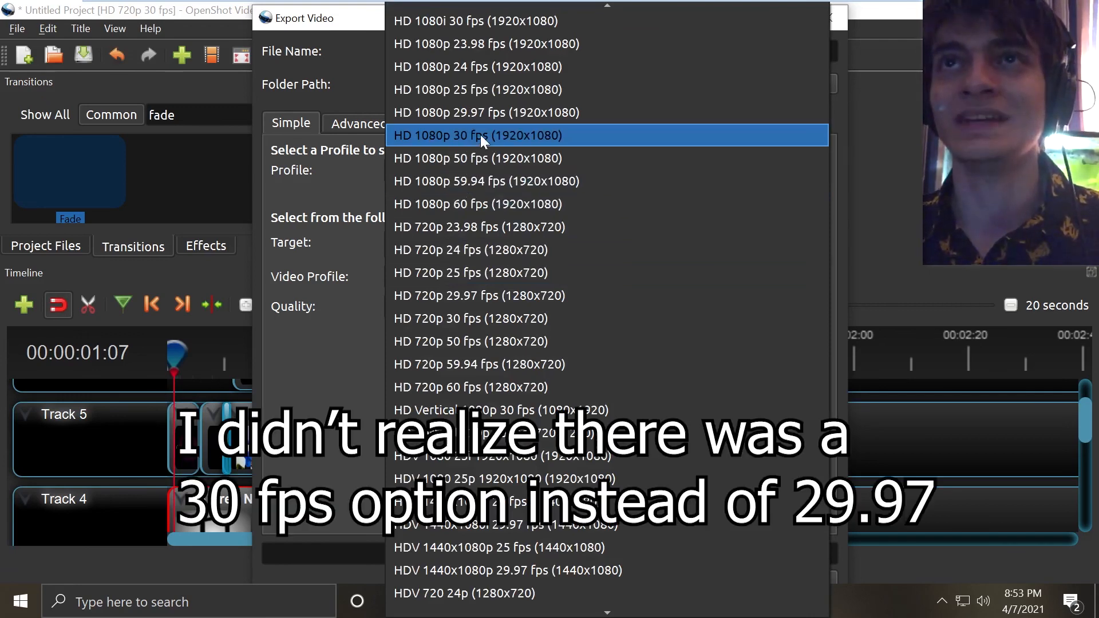
pyautogui.click(480, 115)
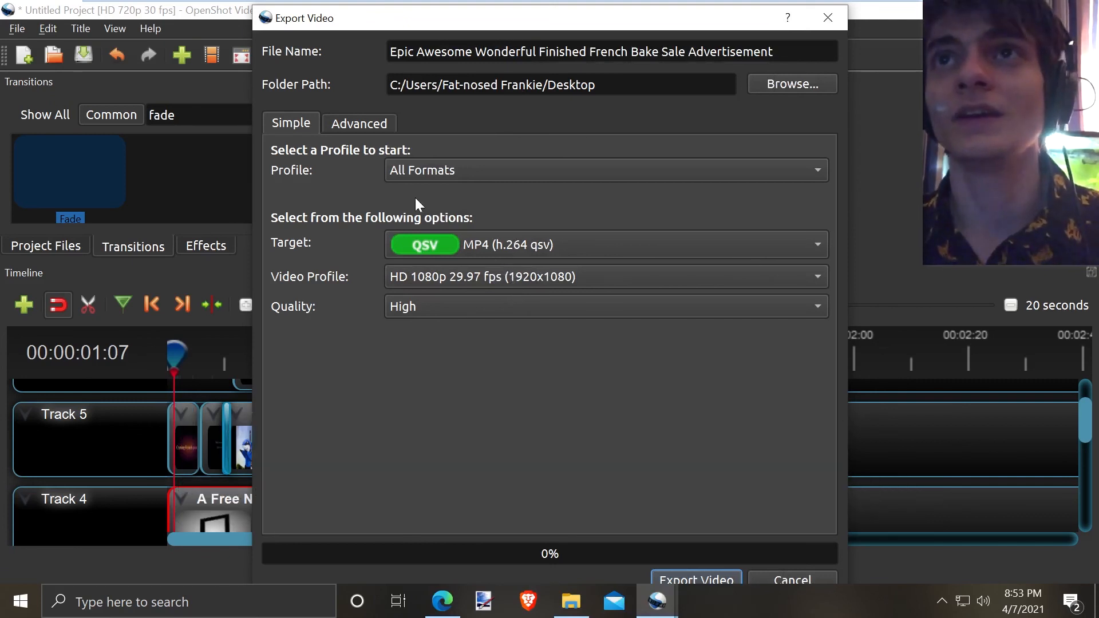
pyautogui.click(496, 302)
pyautogui.click(497, 303)
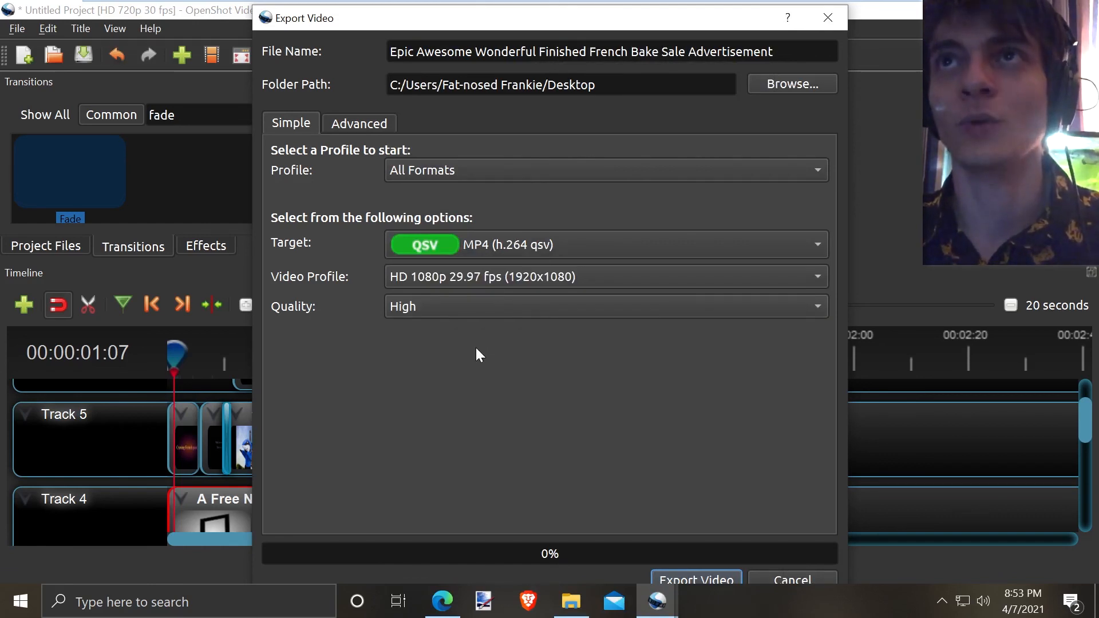
# Try to export the video with the h.264 qsv target and close the export dialog.
pyautogui.moveTo(494, 8); pyautogui.dragTo(502, 40)
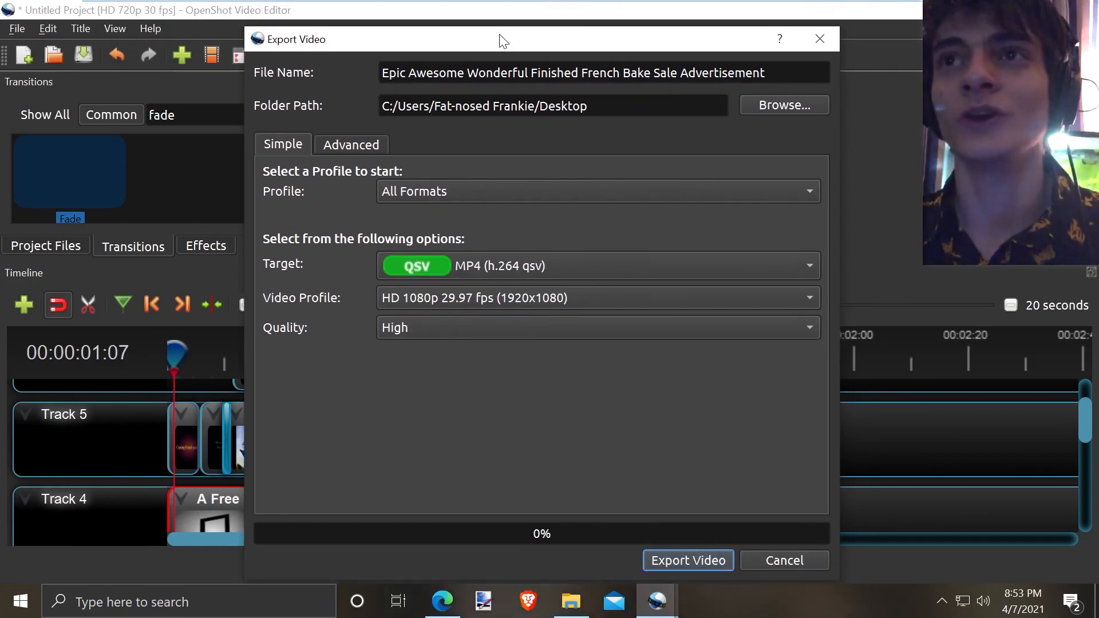
pyautogui.click(709, 558)
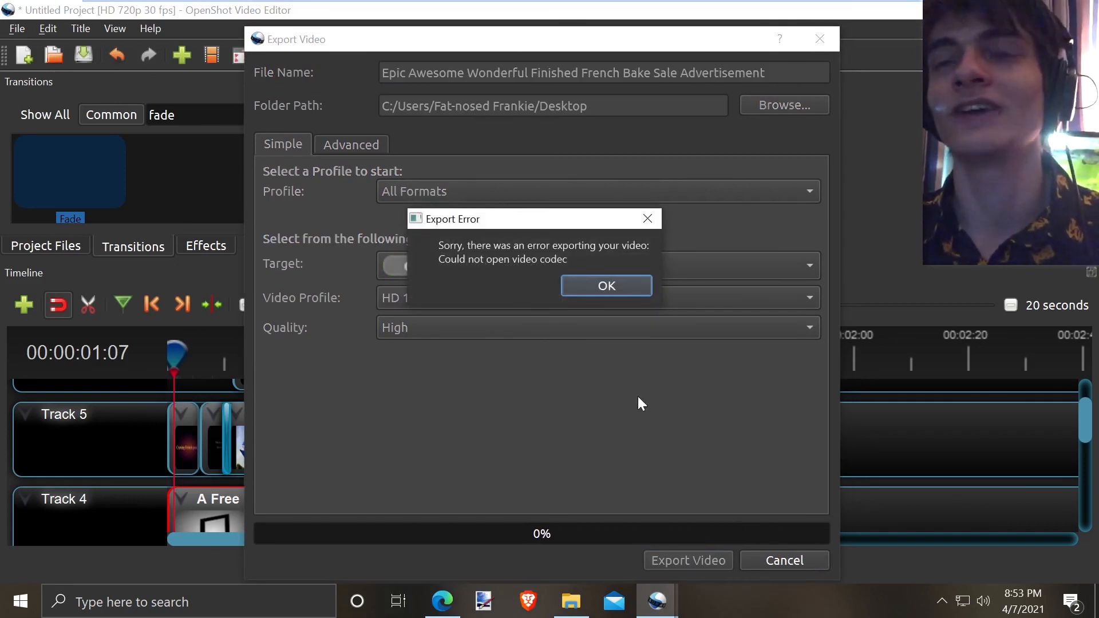
pyautogui.click(582, 286)
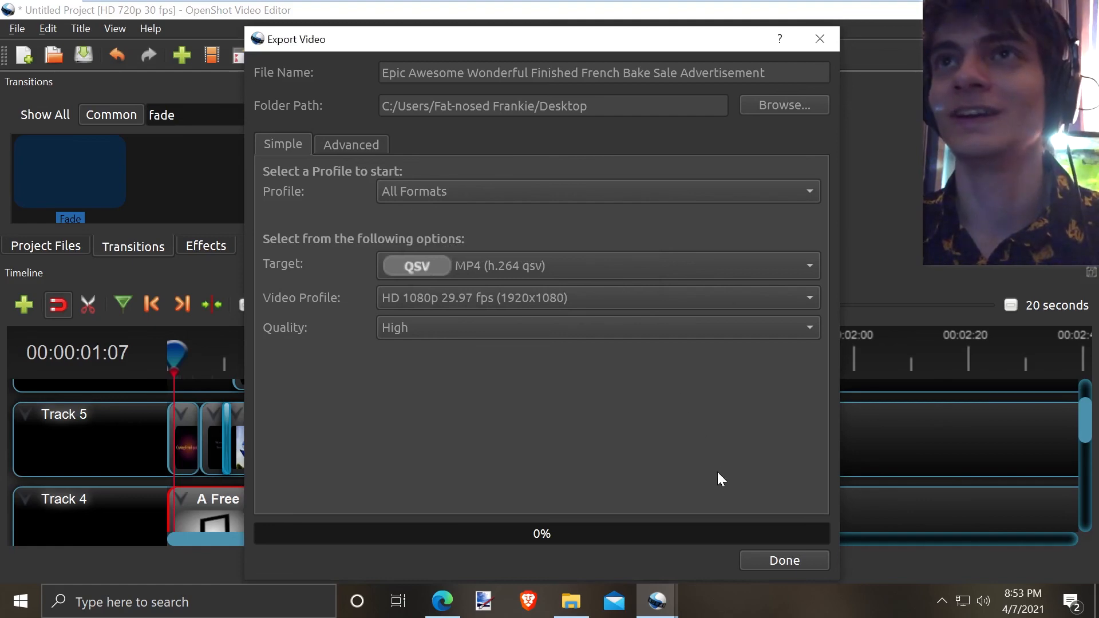
pyautogui.click(744, 552)
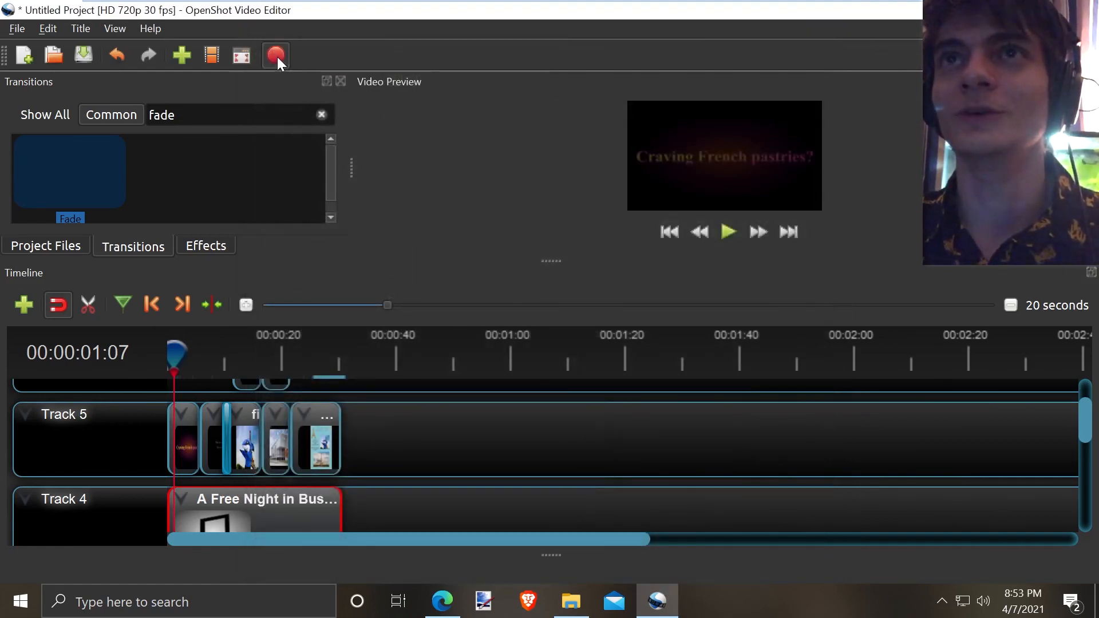
# Reopen the export settings and use the MP4 (h.264) target, High quality and the HD 1080p 29.97 fps (1920x1080) video profile.
pyautogui.click(277, 57)
pyautogui.click(469, 246)
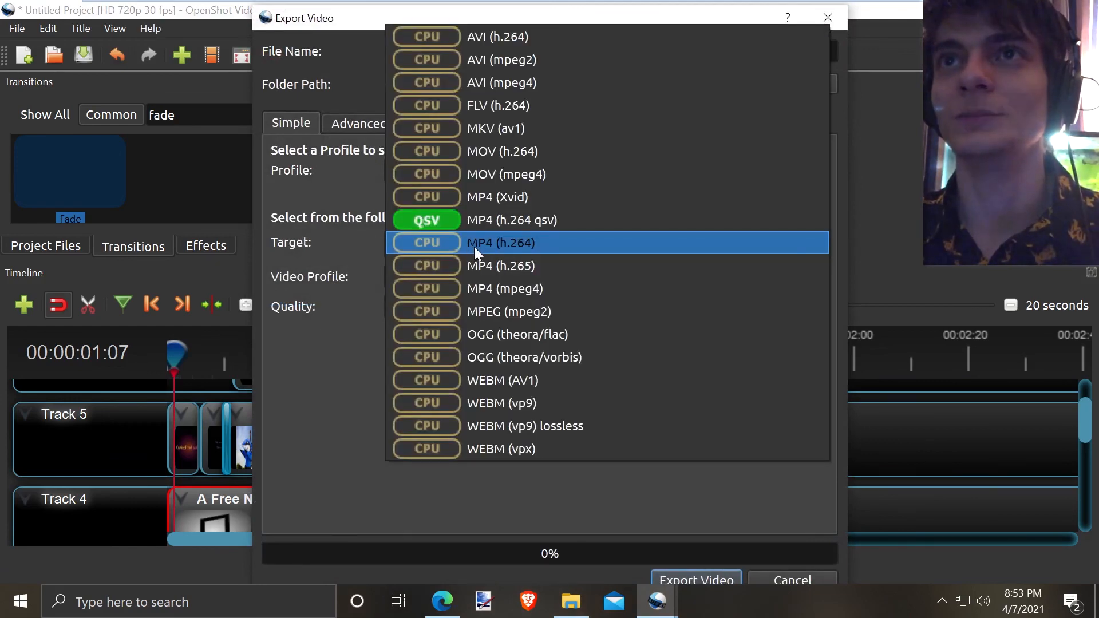
pyautogui.click(474, 246)
pyautogui.click(477, 254)
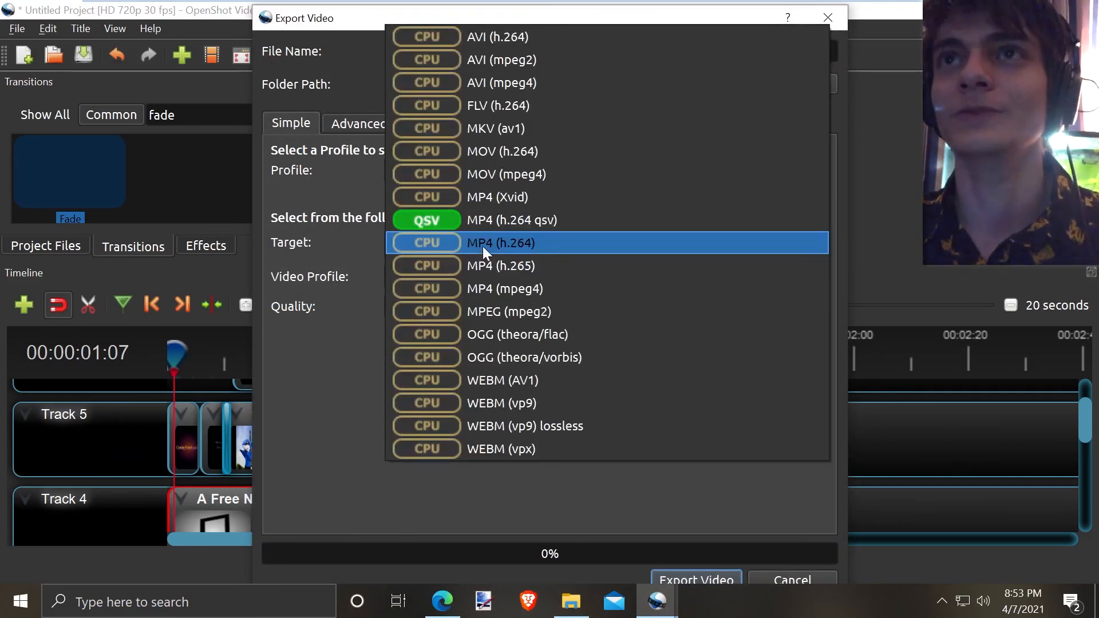
pyautogui.click(483, 246)
pyautogui.click(457, 297)
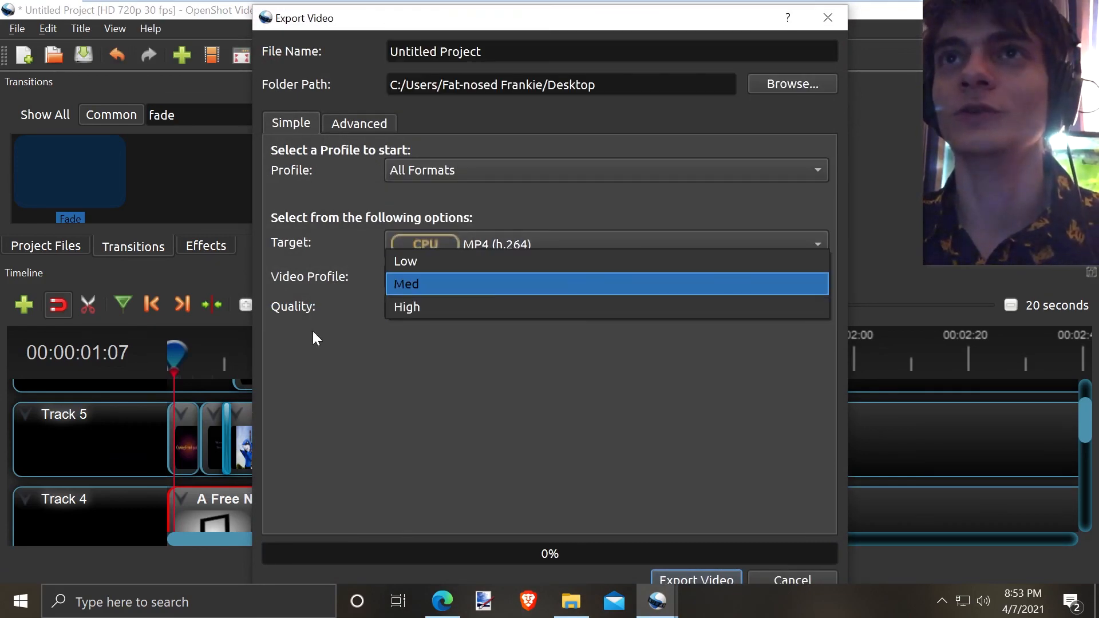
pyautogui.click(402, 315)
pyautogui.click(430, 283)
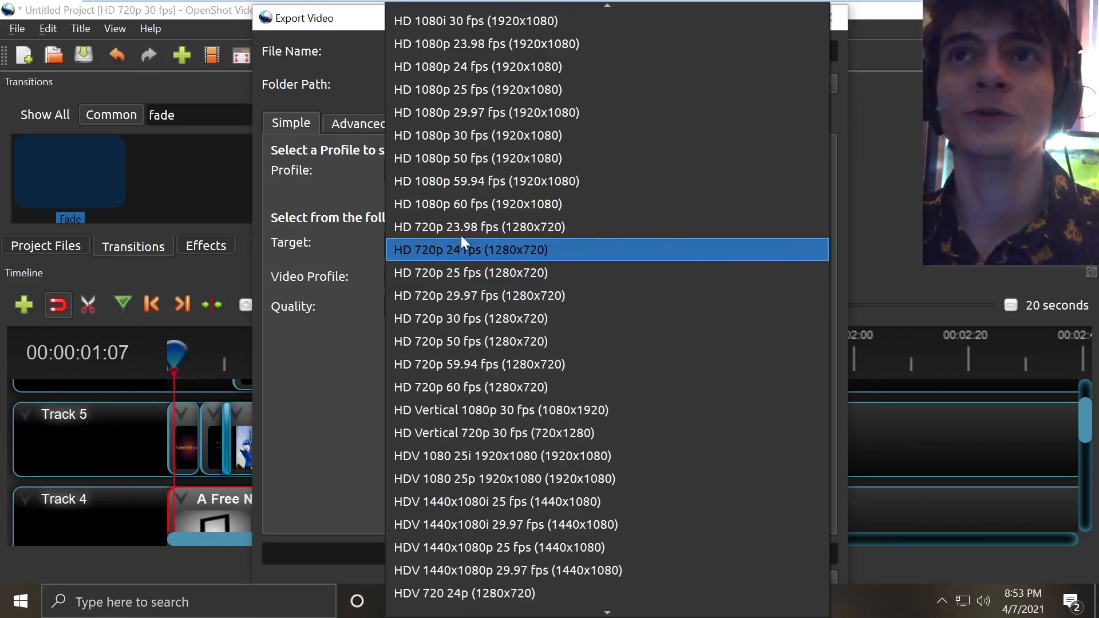
pyautogui.click(468, 120)
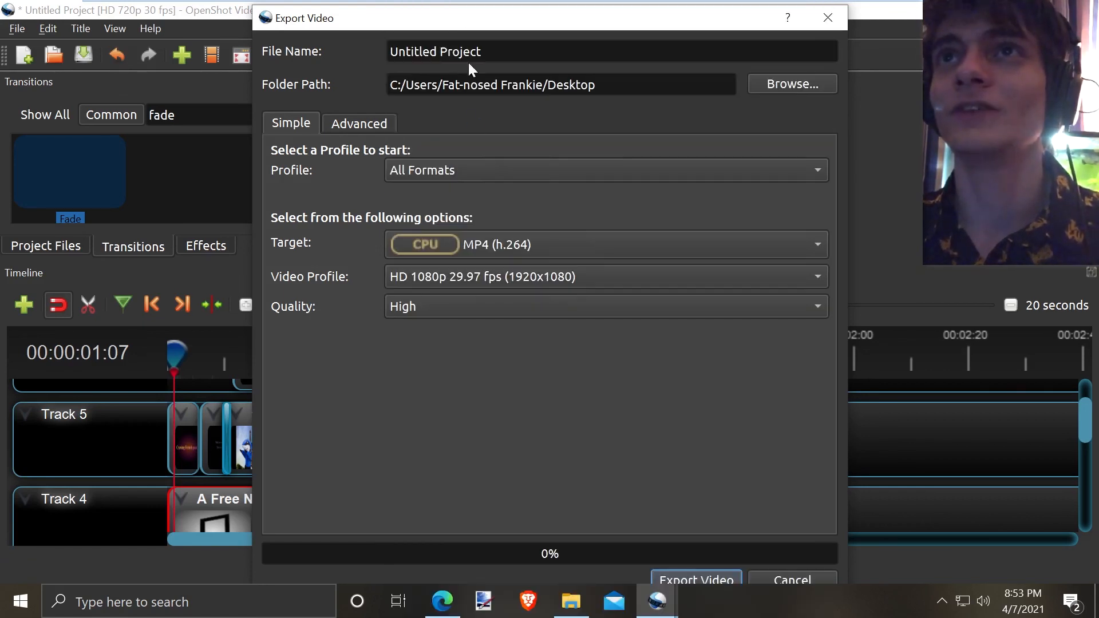
# Name the export file French Bake Sale Ad, export the video and close the export dialog when it finishes.
pyautogui.moveTo(498, 51); pyautogui.dragTo(335, 63)
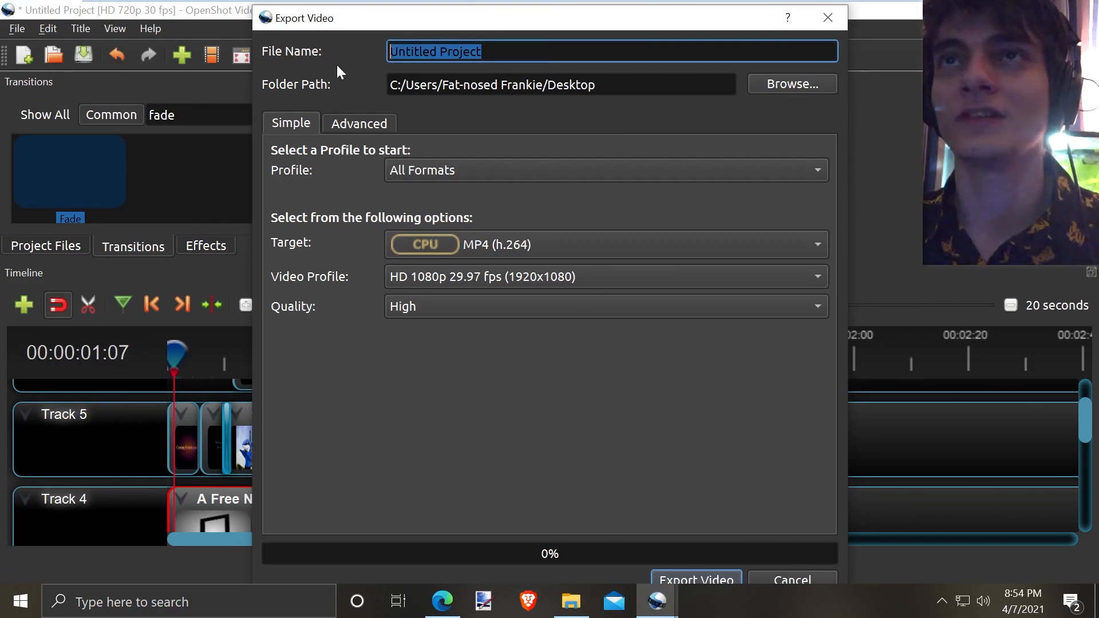
pyautogui.write('French Bake Sale')
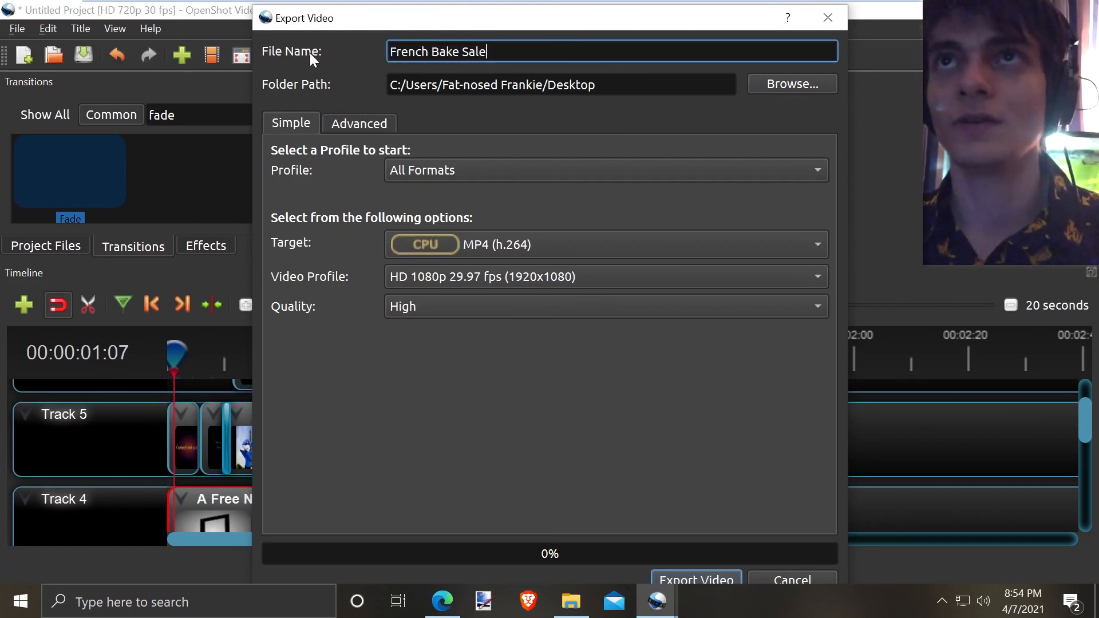
pyautogui.write(' ADve')
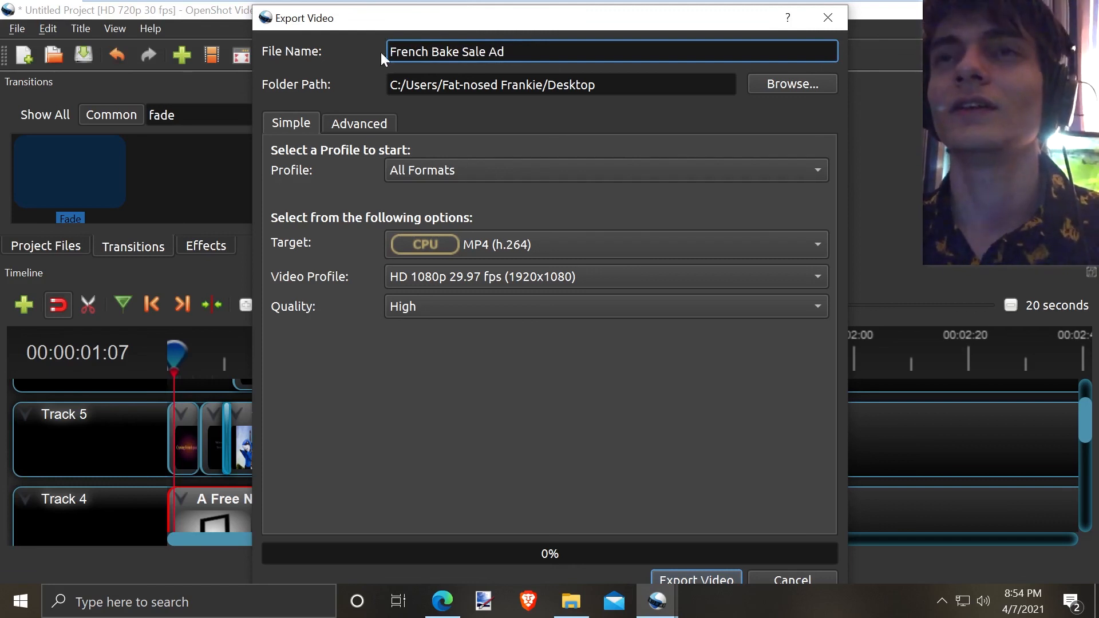
pyautogui.moveTo(474, 6)
pyautogui.mouseDown()
pyautogui.moveTo(471, 29)
pyautogui.moveTo(461, 11)
pyautogui.mouseUp()
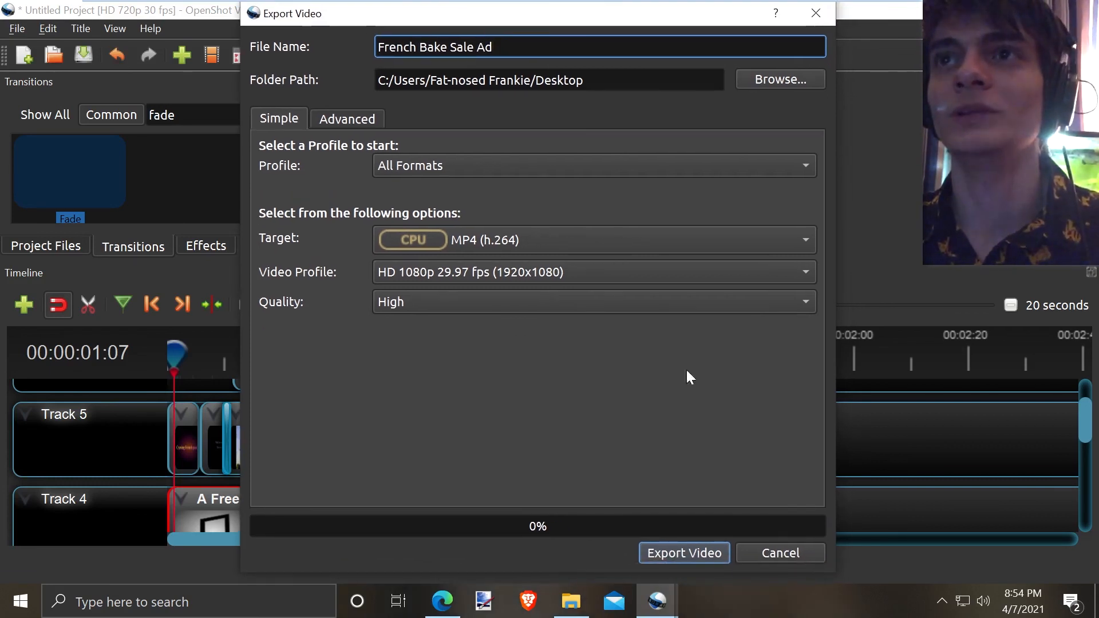
pyautogui.click(689, 548)
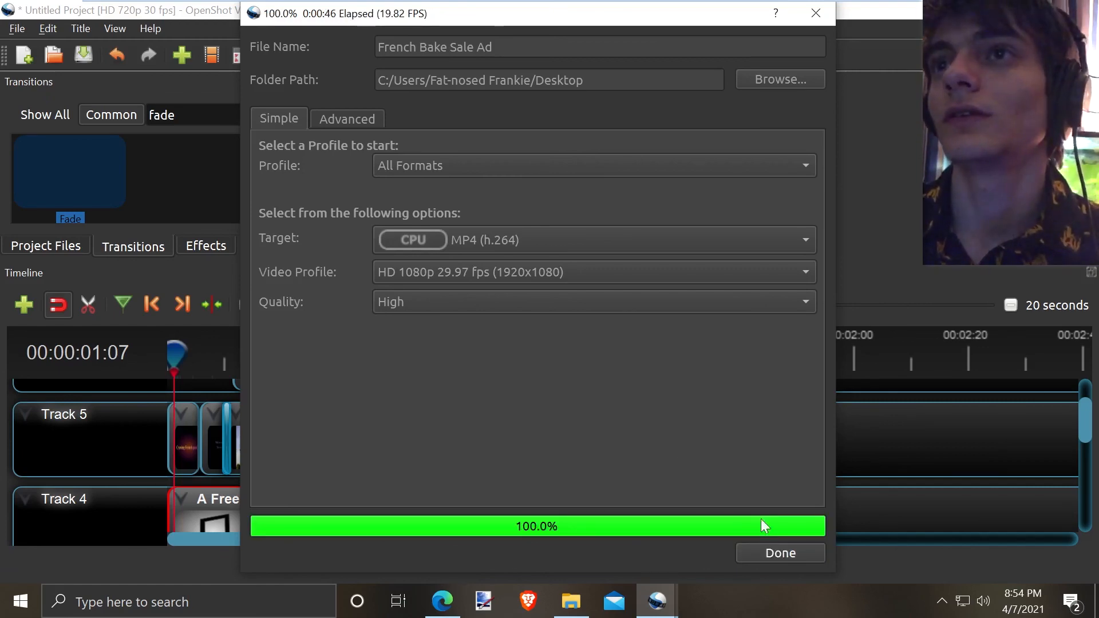
pyautogui.click(767, 551)
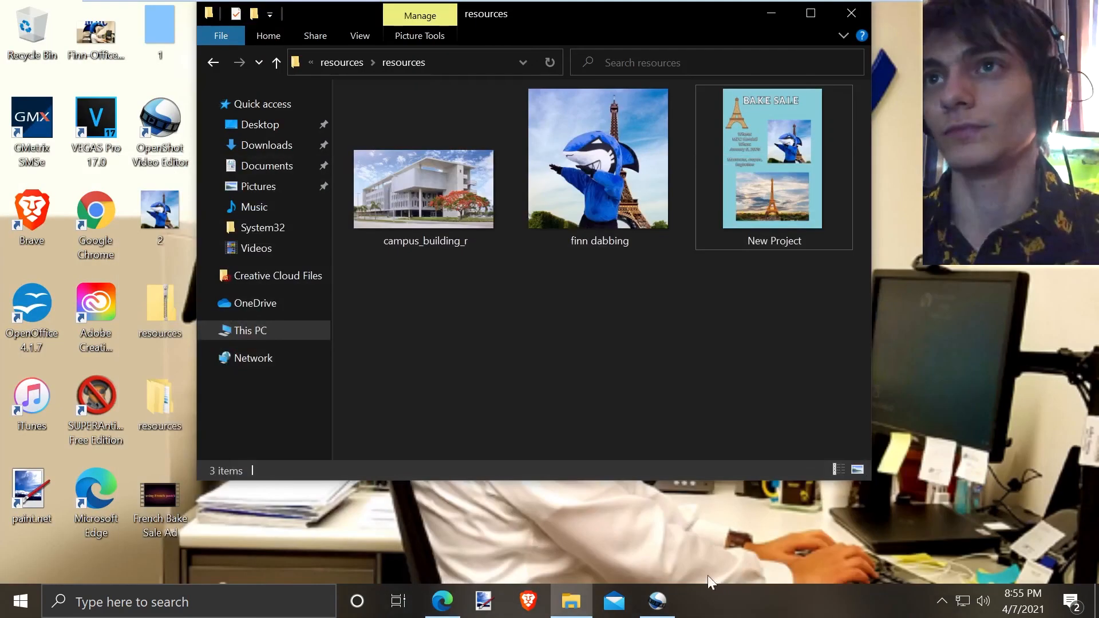
# Minimize the editor and the resources folder window, and play French Bake Sale Ad from the desktop in a maximized player.
pyautogui.click(657, 601)
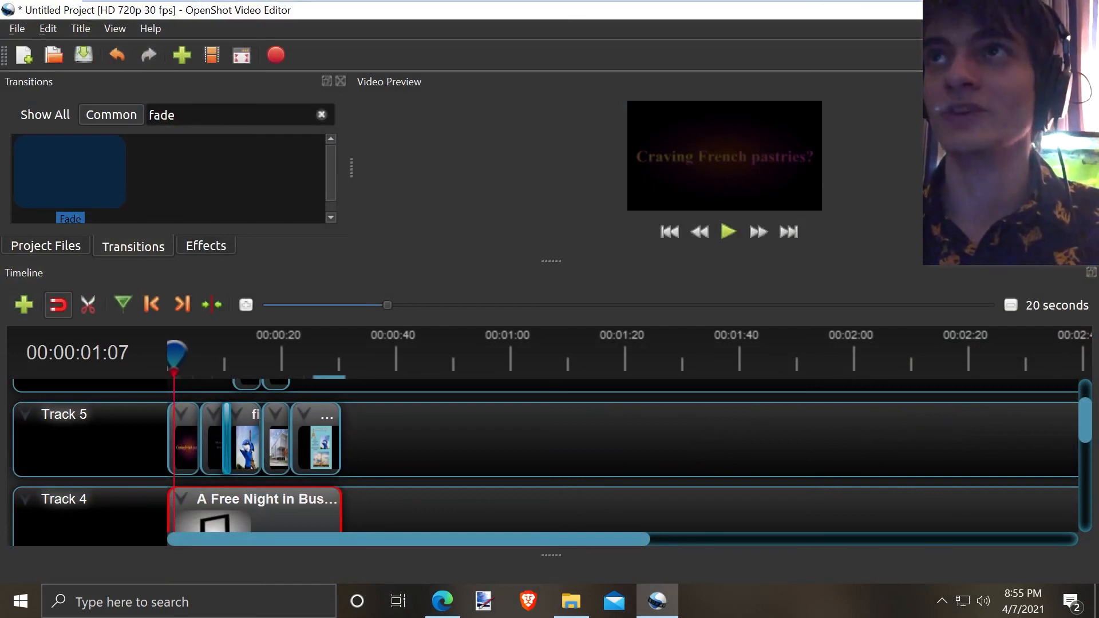
pyautogui.click(1000, 10)
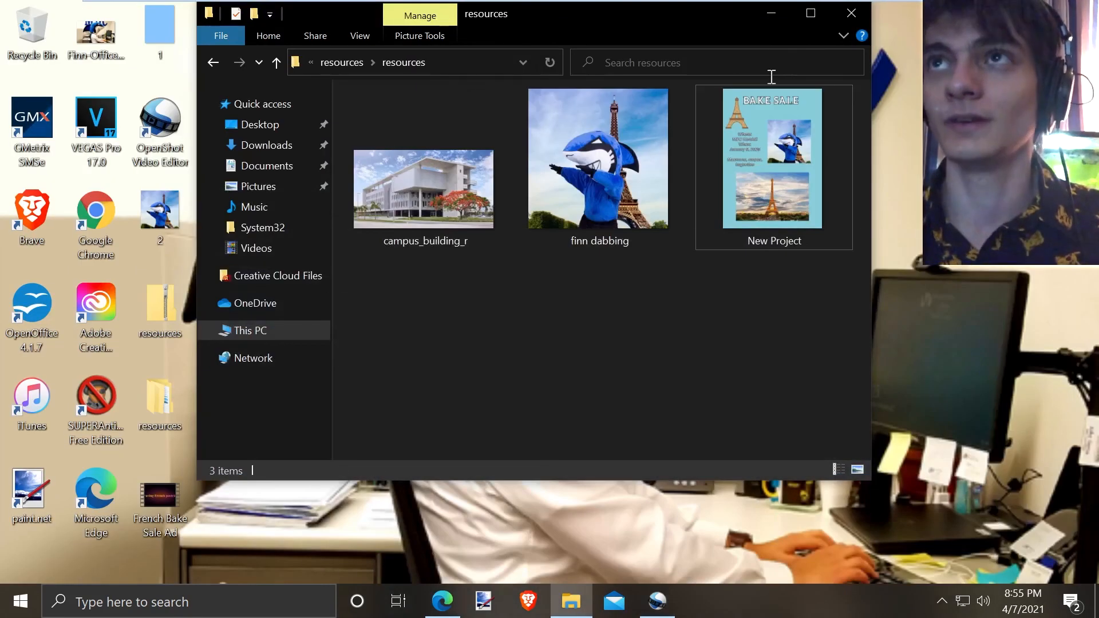
pyautogui.click(772, 14)
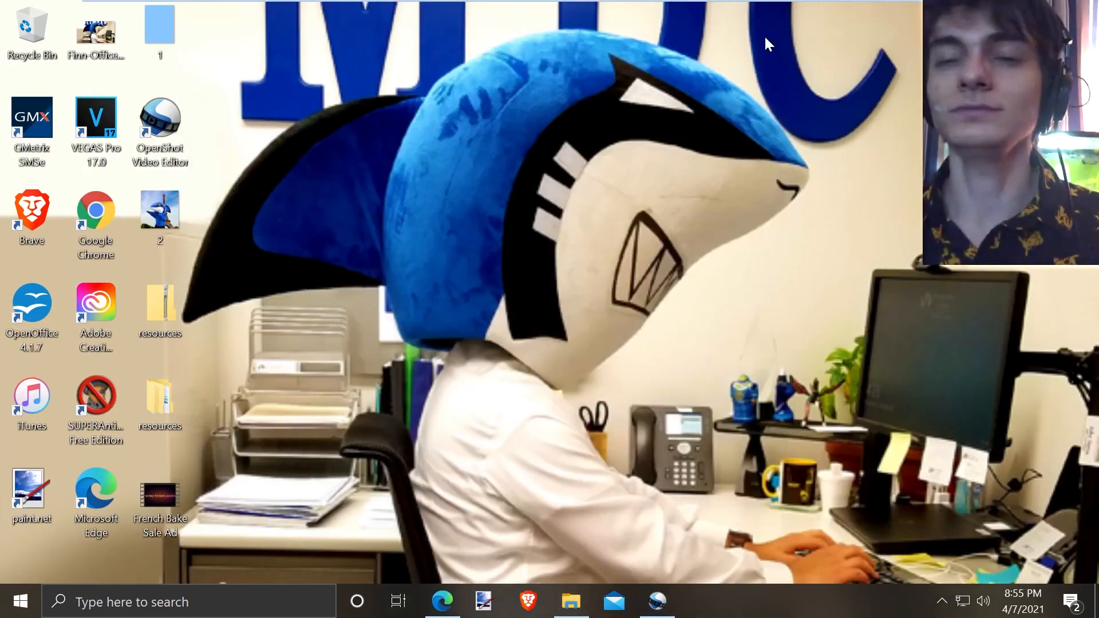
pyautogui.doubleClick(164, 500)
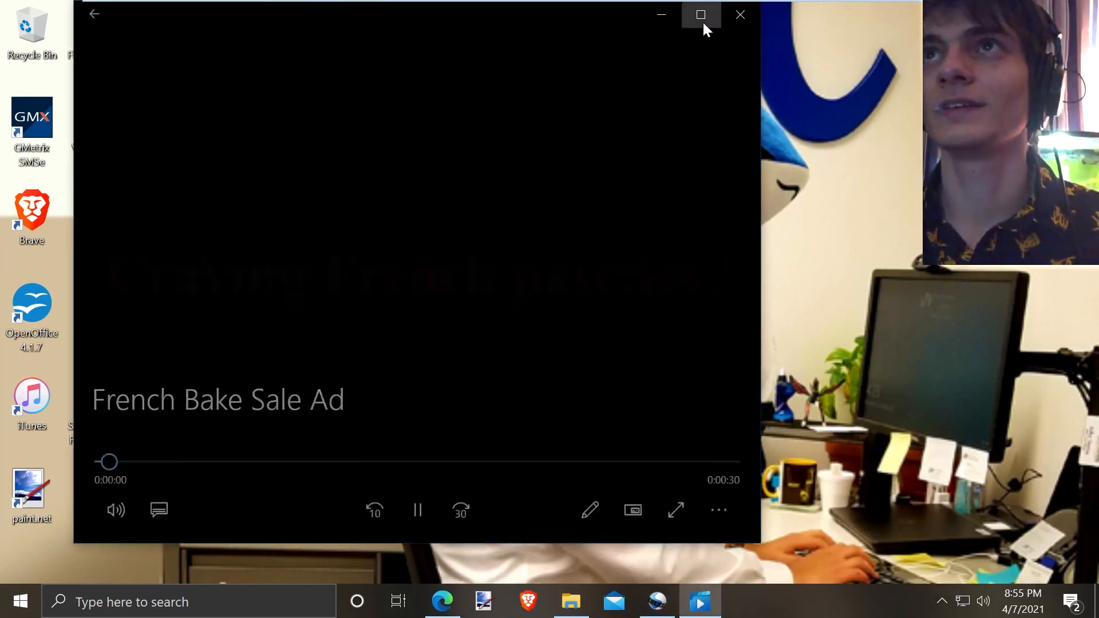
pyautogui.click(701, 17)
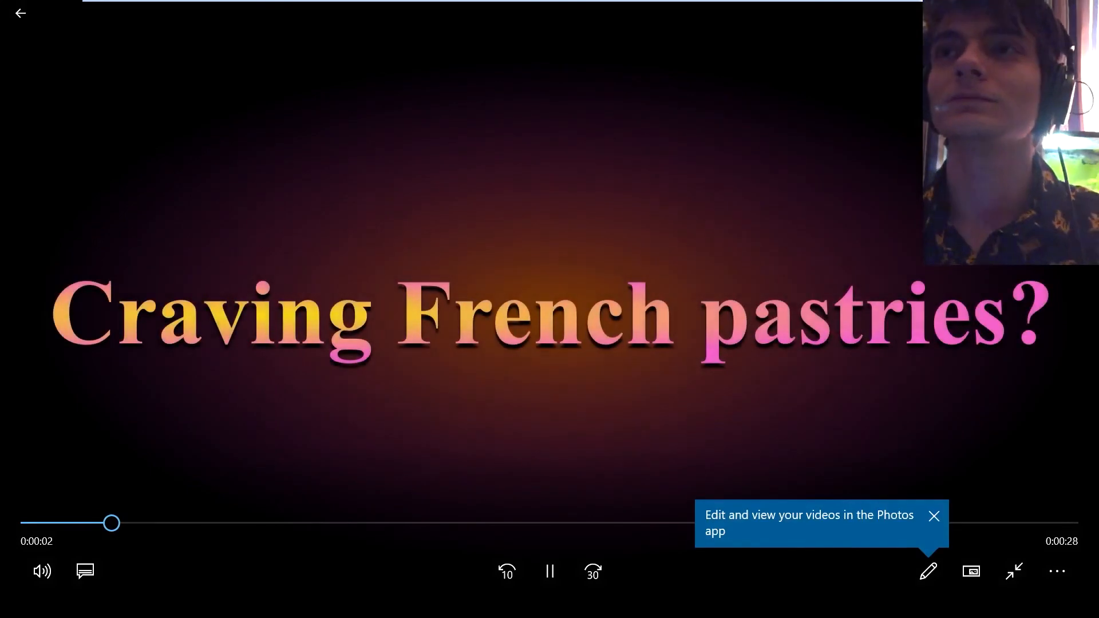